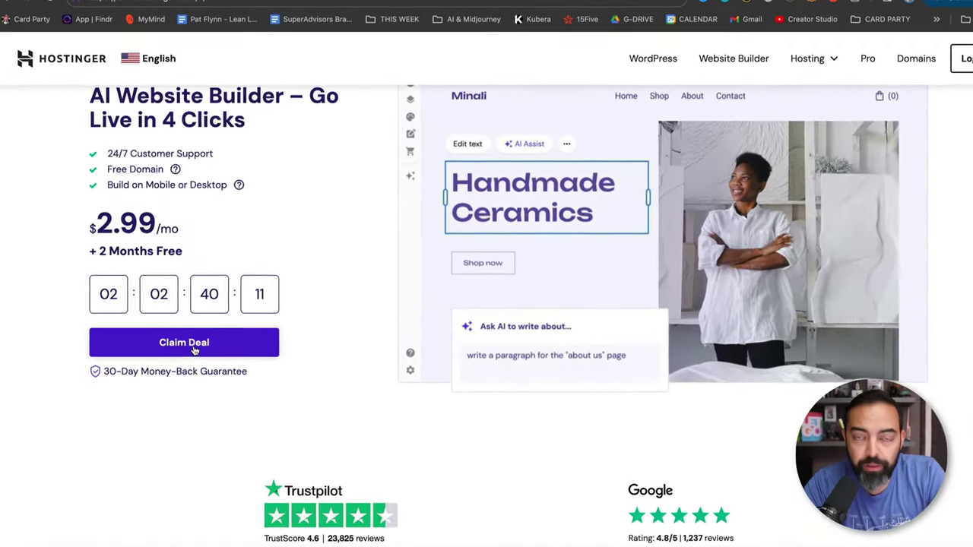
scroll(194, 348, down, 7)
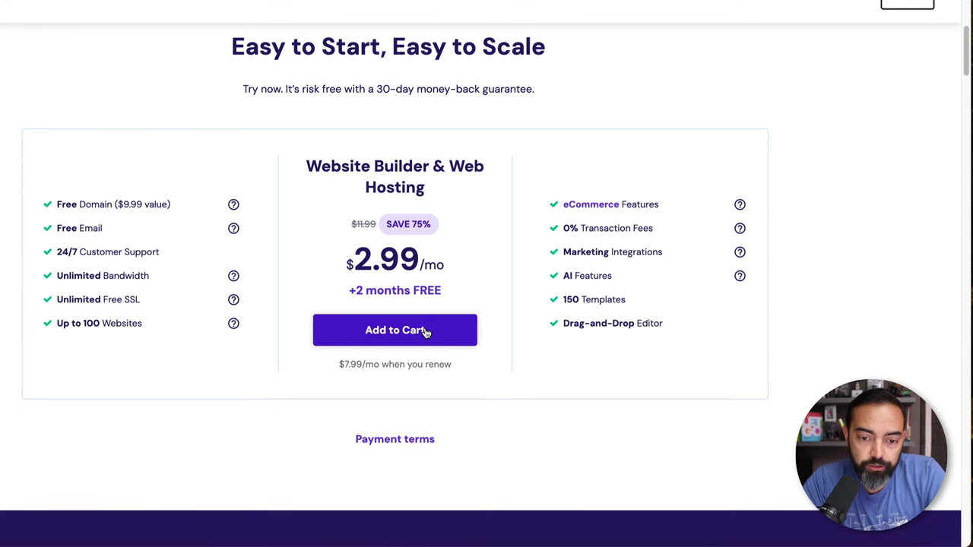
Step: Add the Website Builder plan to the cart with a 12-month billing period
click(426, 331)
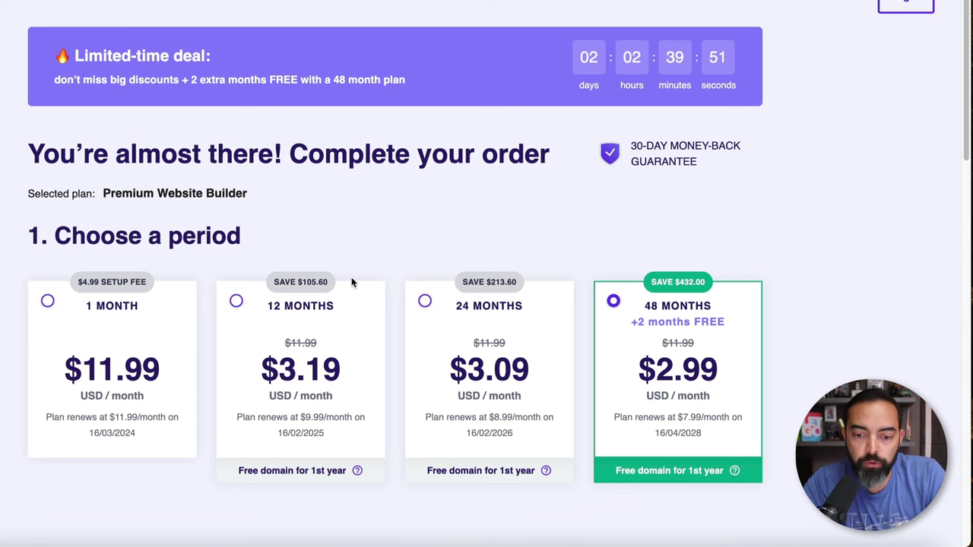
scroll(374, 237, down, 1)
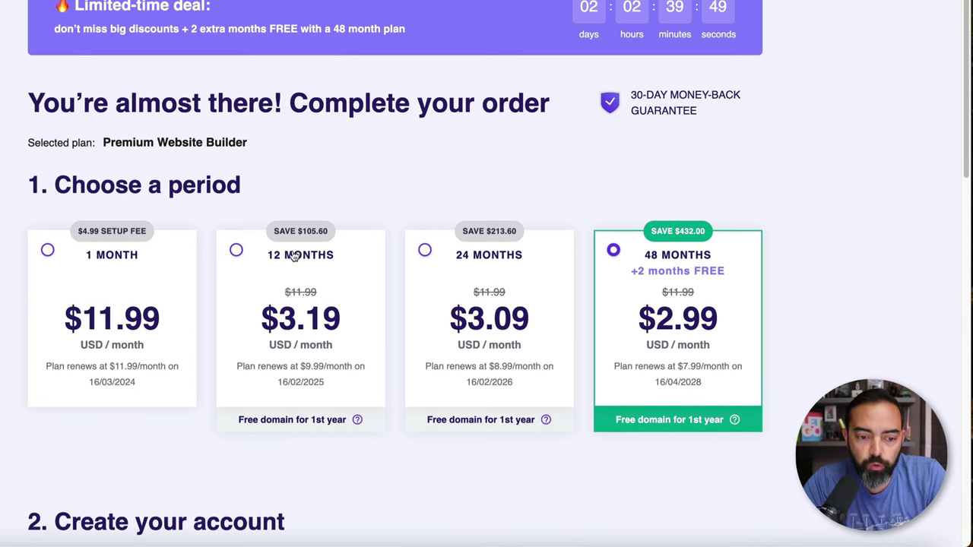
click(295, 257)
scroll(401, 249, down, 10)
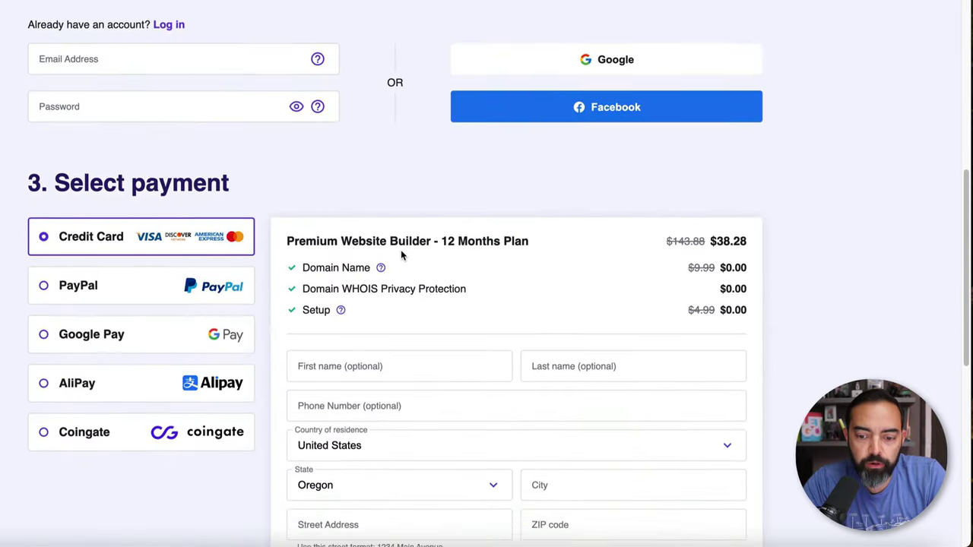
scroll(753, 319, down, 2)
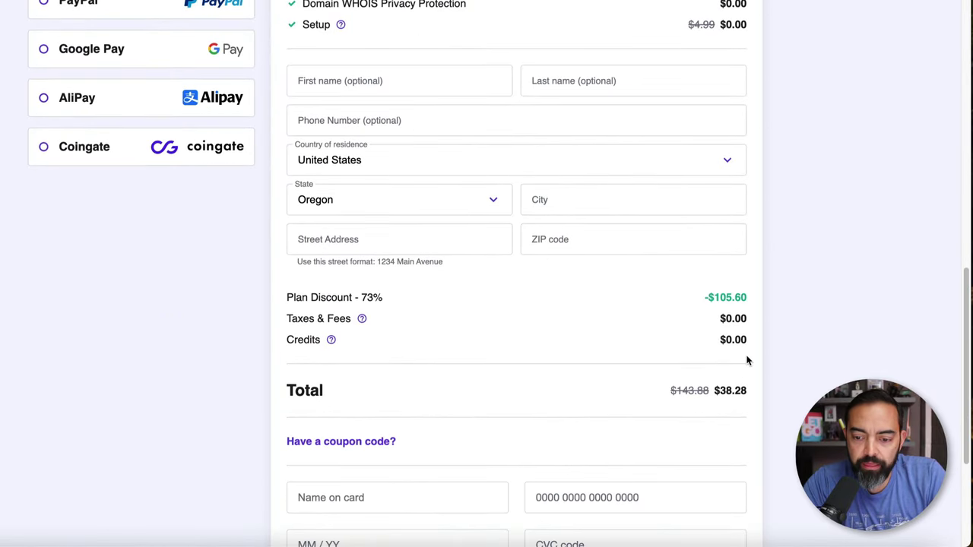
scroll(529, 312, down, 1)
Step: Apply coupon code SPI to the order and review the discounted total
click(343, 431)
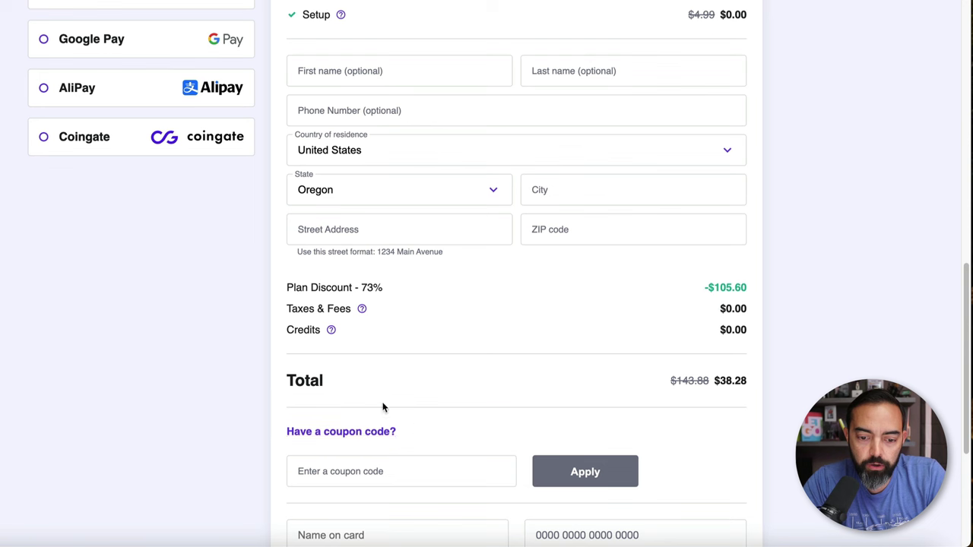
click(401, 464)
text(SPI)
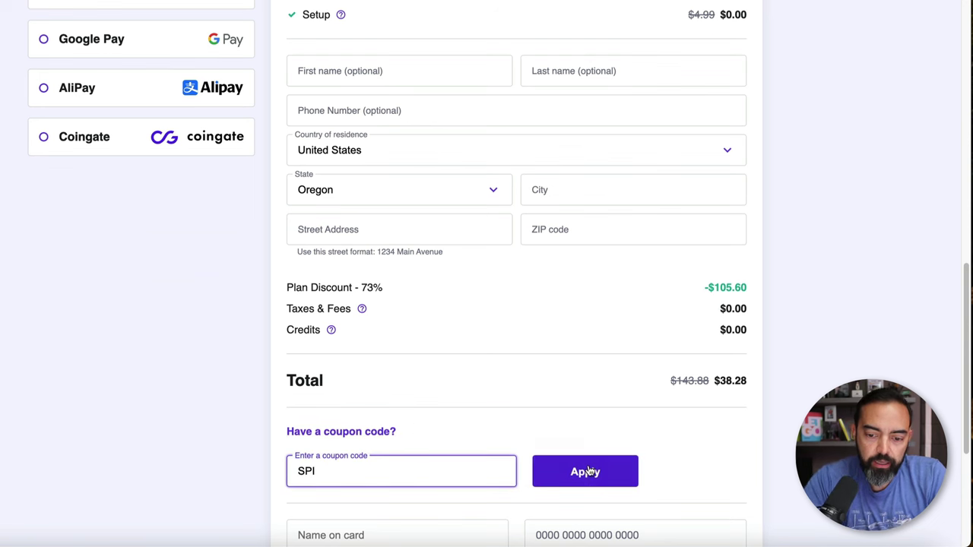
click(586, 471)
scroll(639, 433, down, 2)
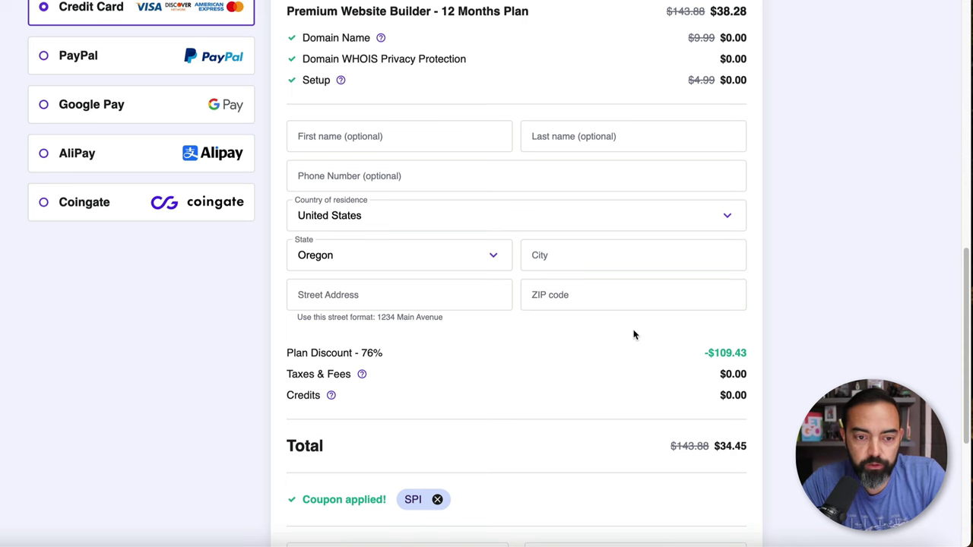
scroll(634, 335, up, 1)
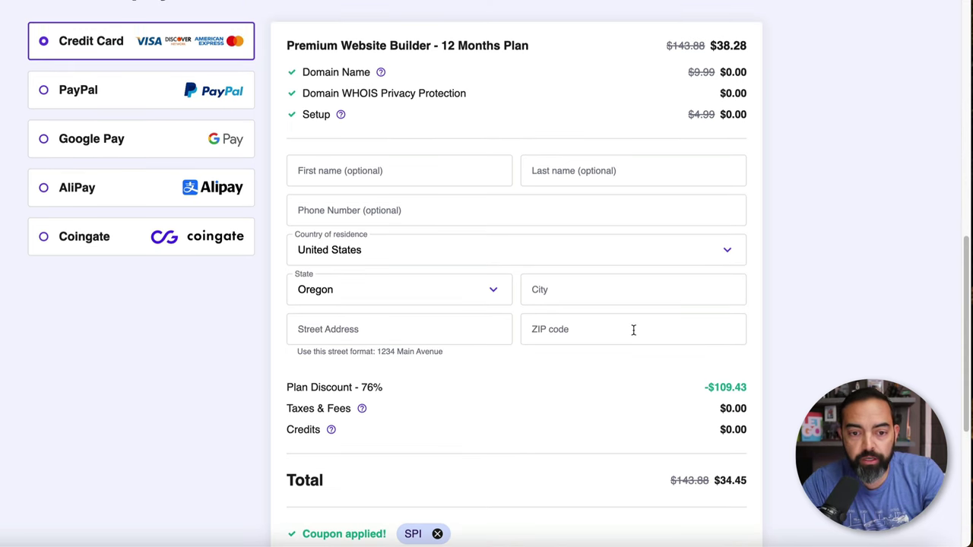
drag(482, 92, 318, 88)
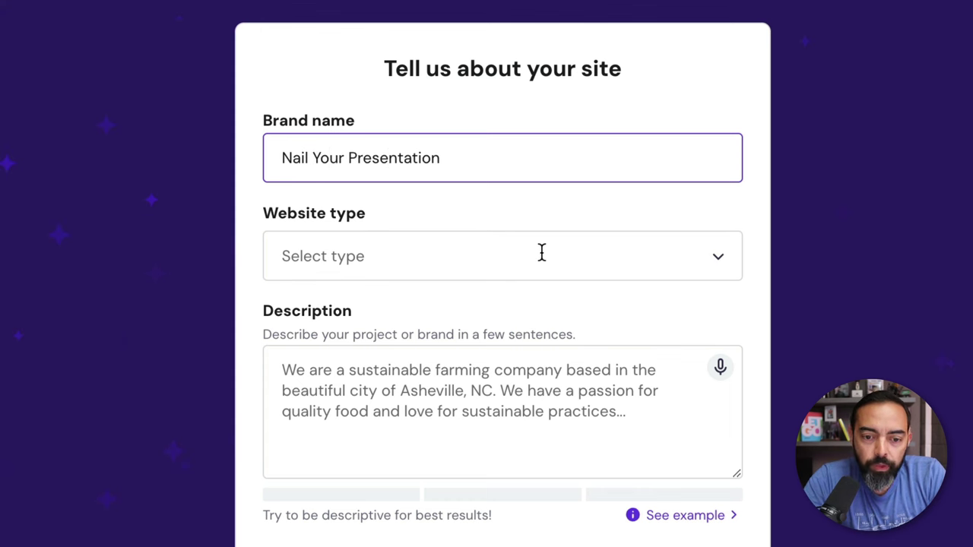
Step: Set website type to Business showcase and dictate a description of the presentation-coaching business
click(552, 250)
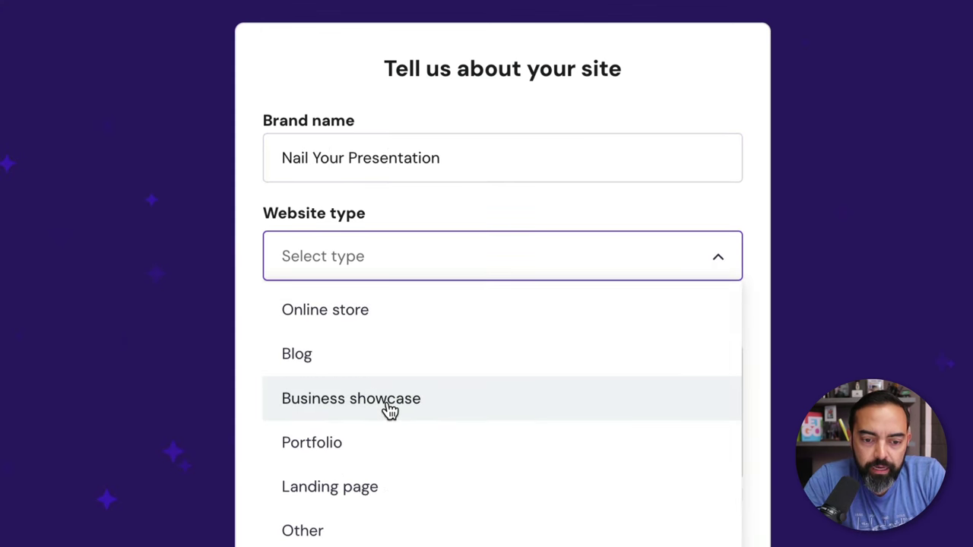
click(449, 401)
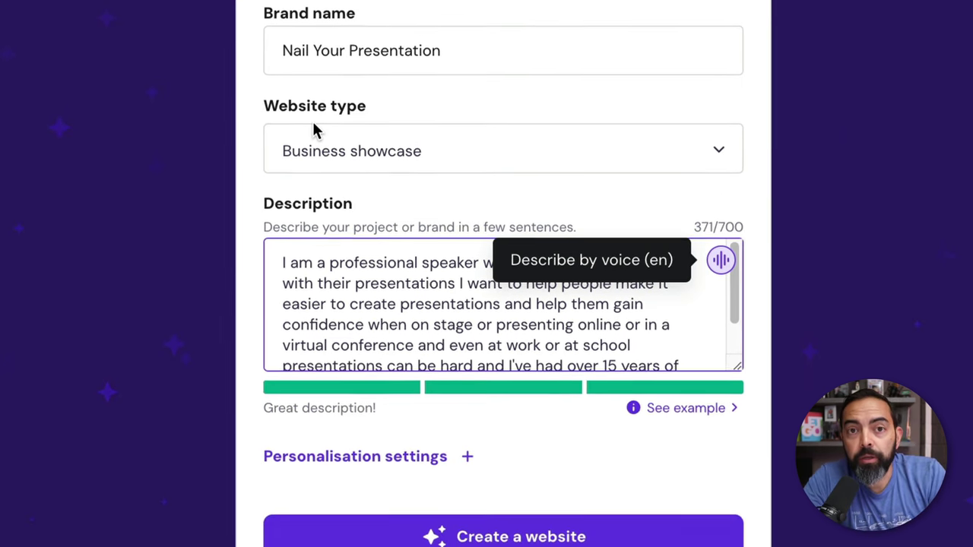
click(727, 258)
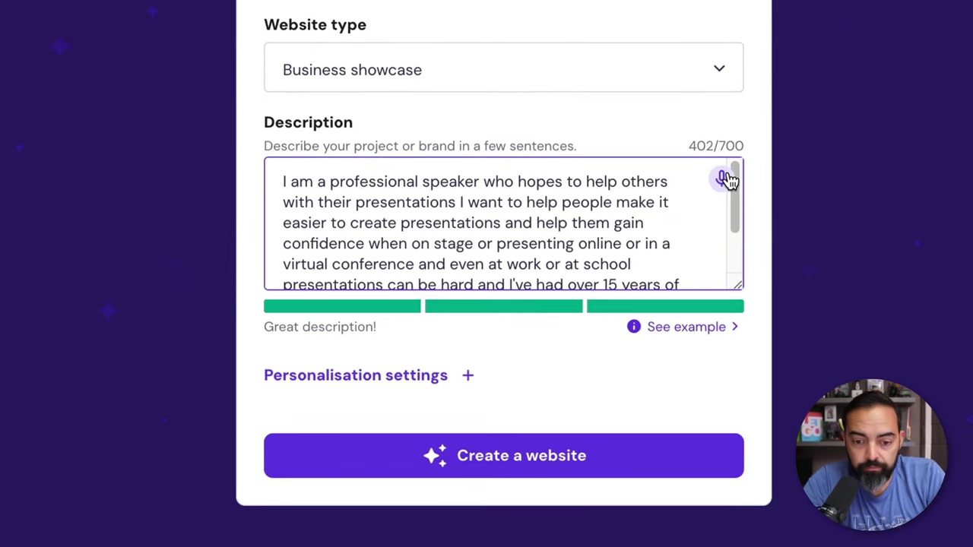
Step: Choose the Minimal style in the personalisation settings
click(437, 378)
scroll(515, 337, down, 1)
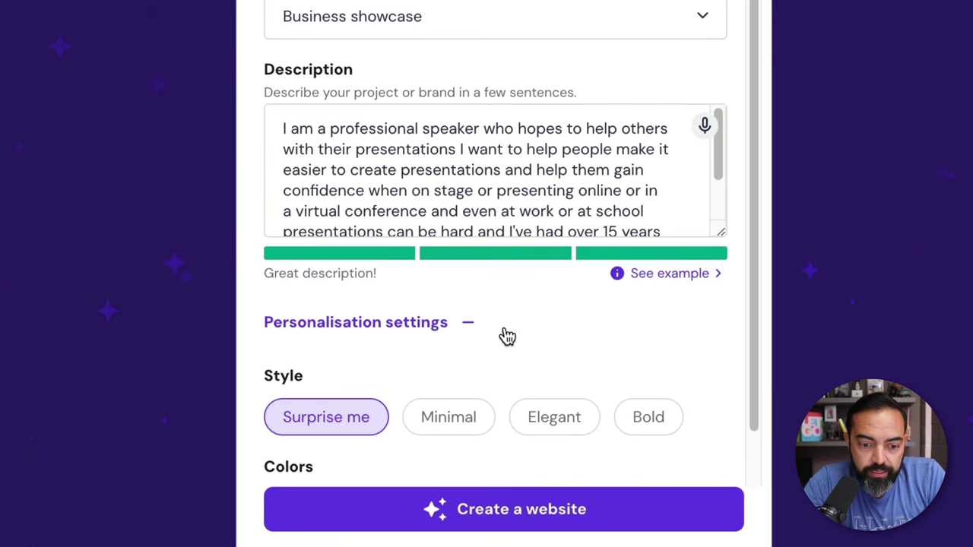
scroll(456, 381, down, 1)
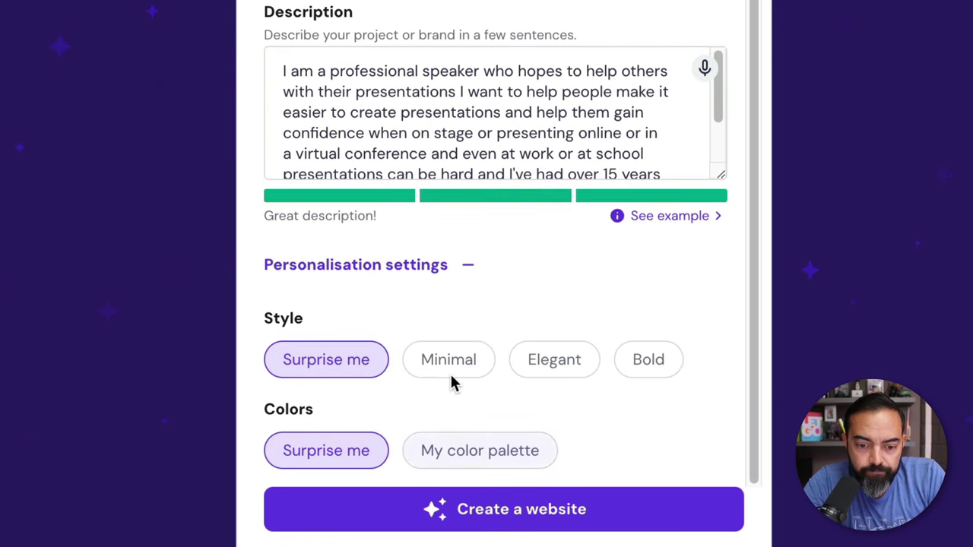
click(474, 364)
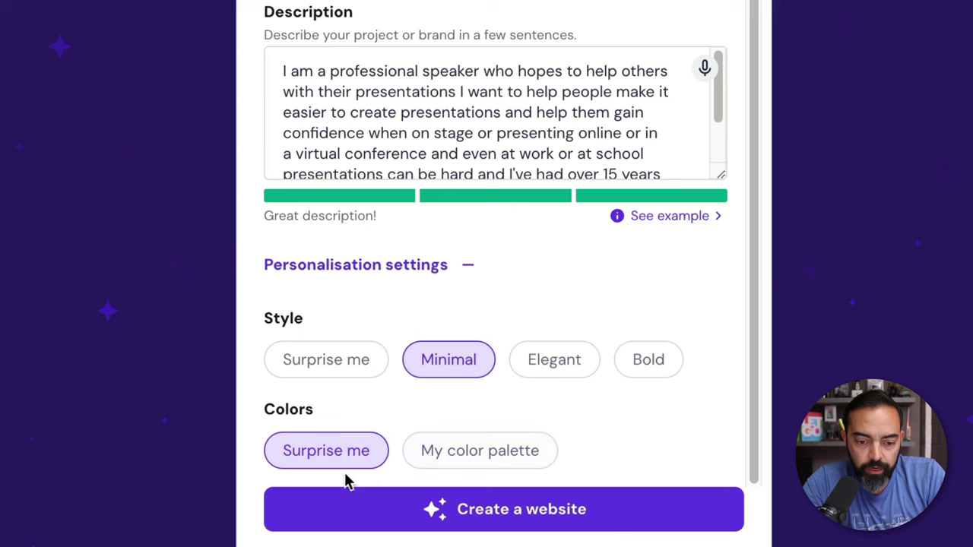
Step: Use a custom colour palette with a bright blue accent and generate the website
click(484, 453)
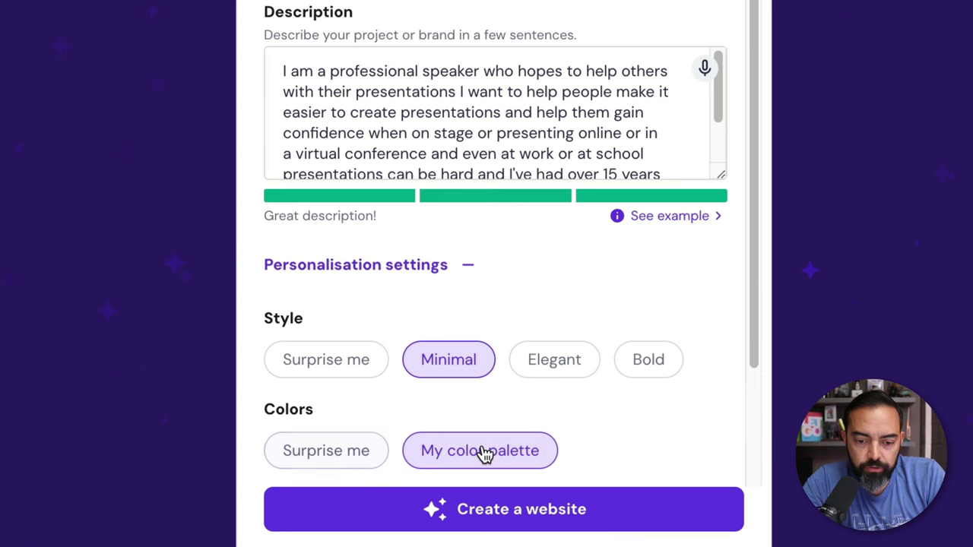
scroll(517, 255, down, 2)
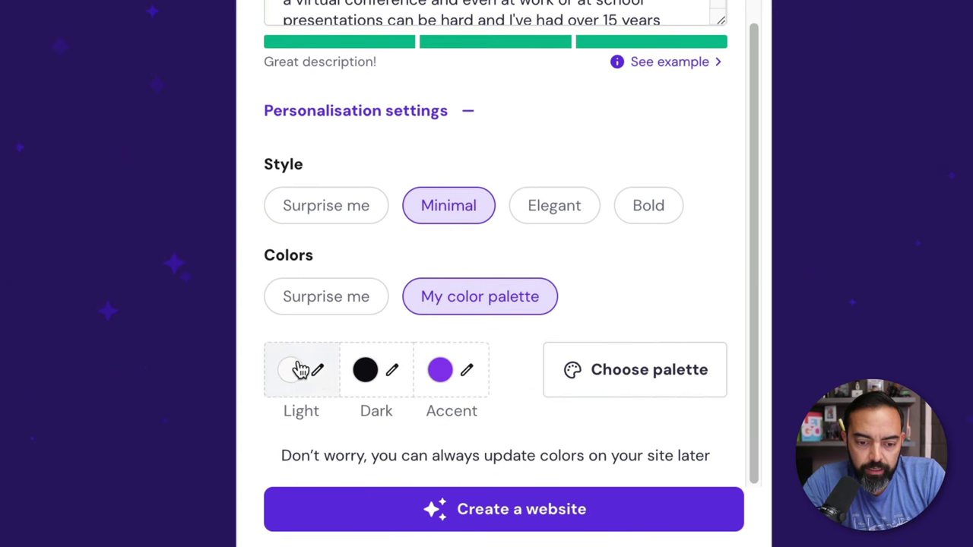
click(467, 371)
drag(432, 241, 401, 243)
click(407, 67)
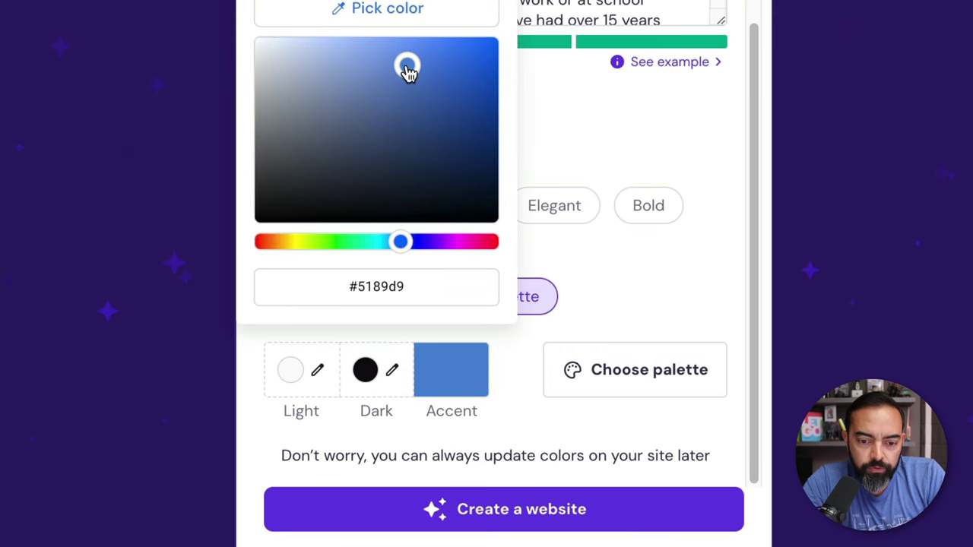
drag(407, 70, 427, 60)
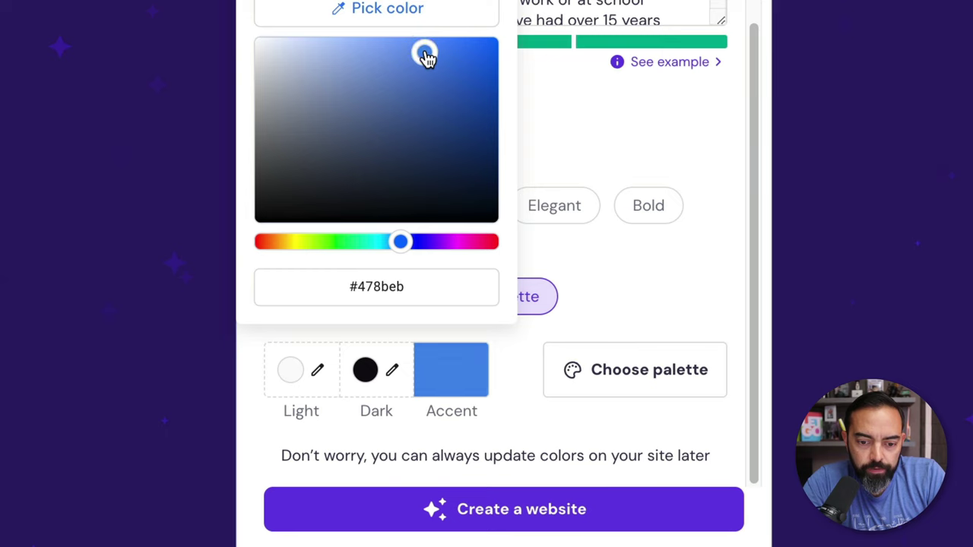
click(530, 520)
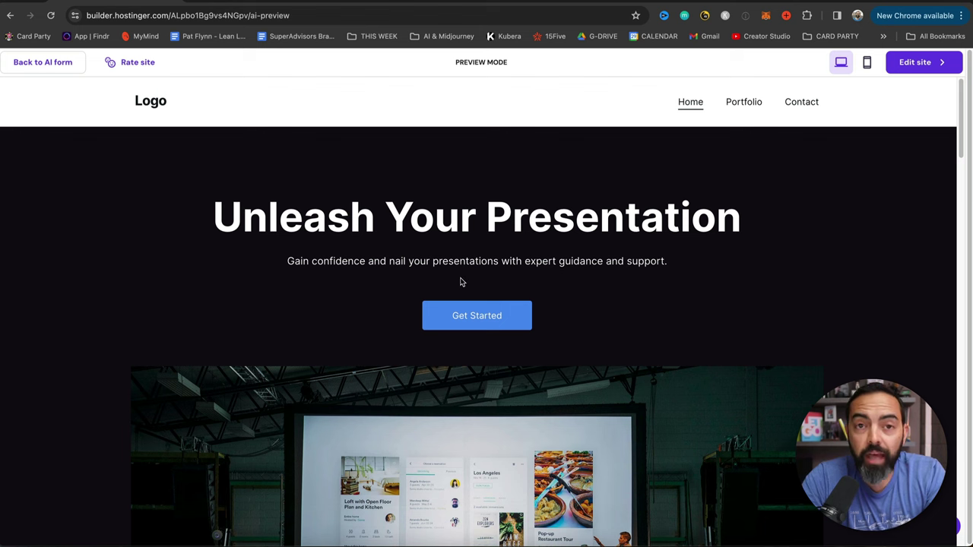
Step: Preview the generated site in phone layout, then switch back to desktop view
click(868, 64)
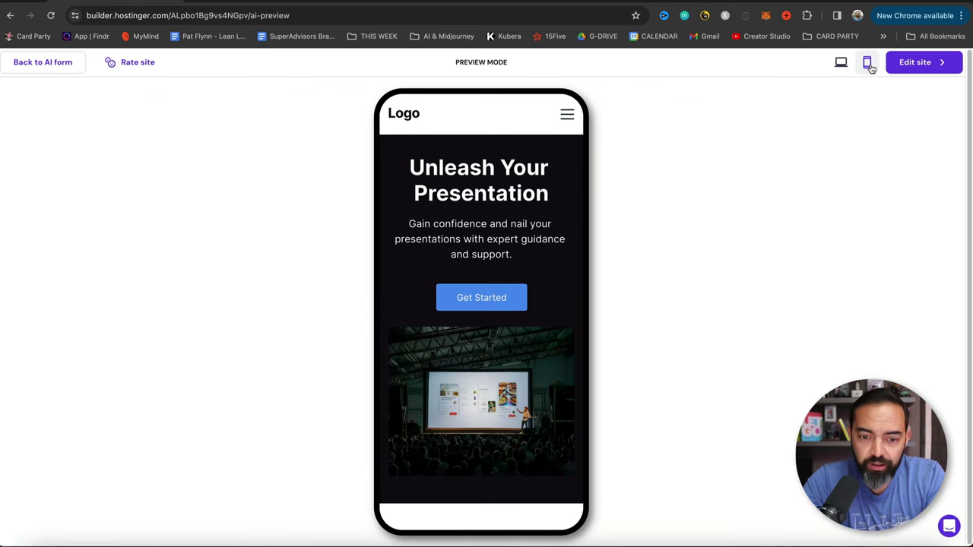
scroll(497, 265, down, 10)
scroll(498, 269, down, 5)
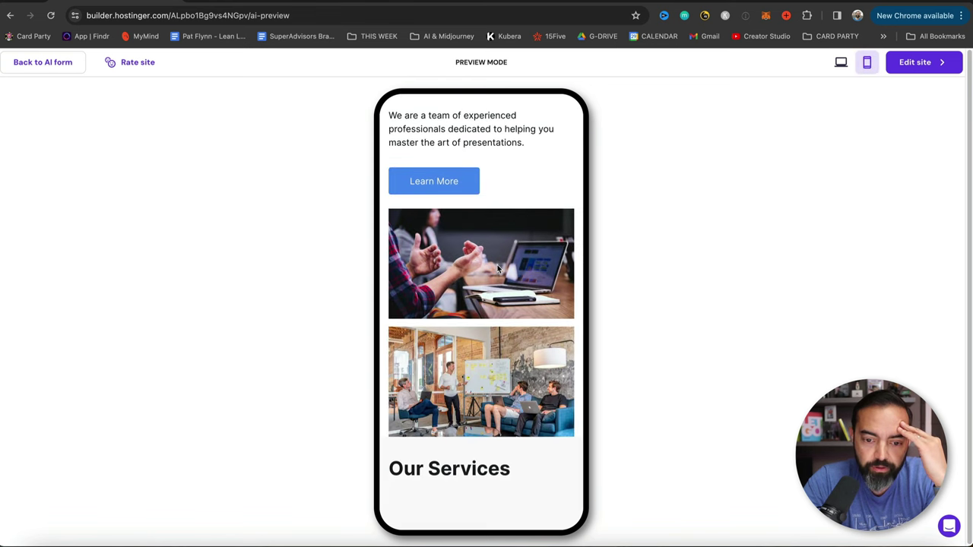
scroll(507, 282, down, 3)
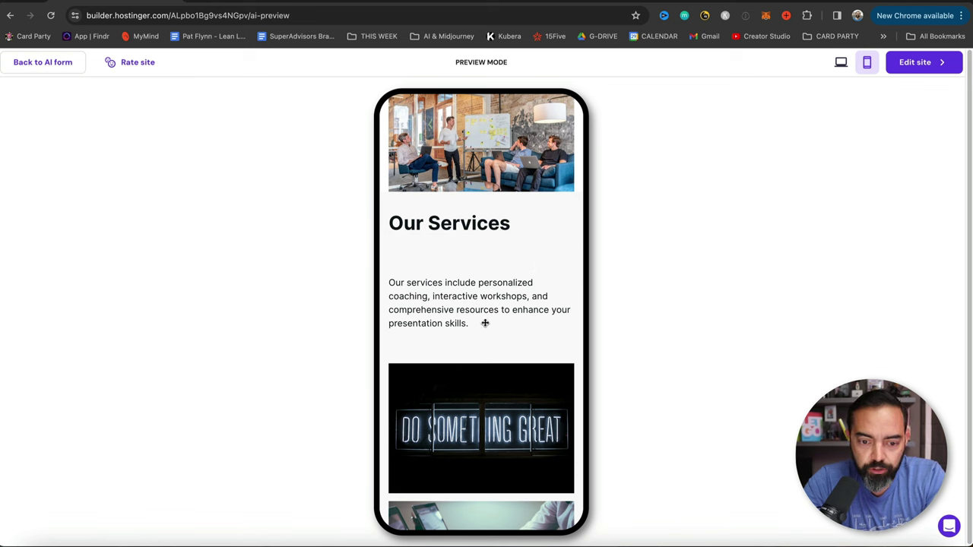
scroll(491, 319, down, 6)
scroll(494, 317, up, 10)
scroll(494, 317, up, 2)
click(841, 63)
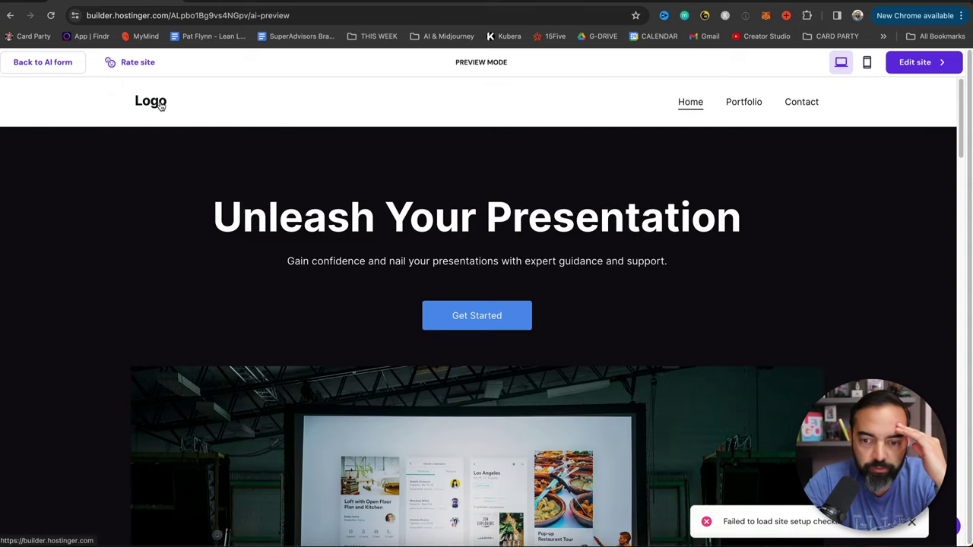
Step: Look through the Portfolio page in the desktop preview
click(749, 108)
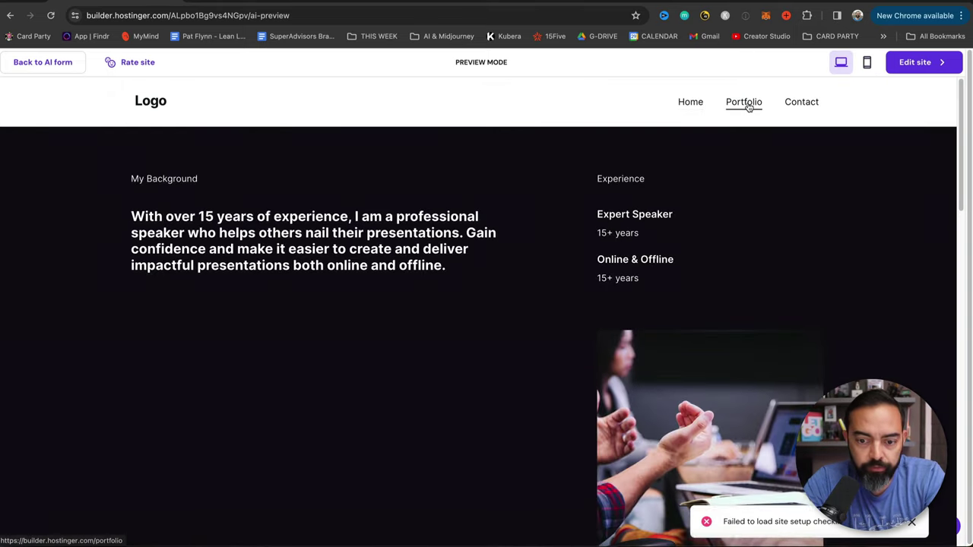
scroll(495, 208, down, 7)
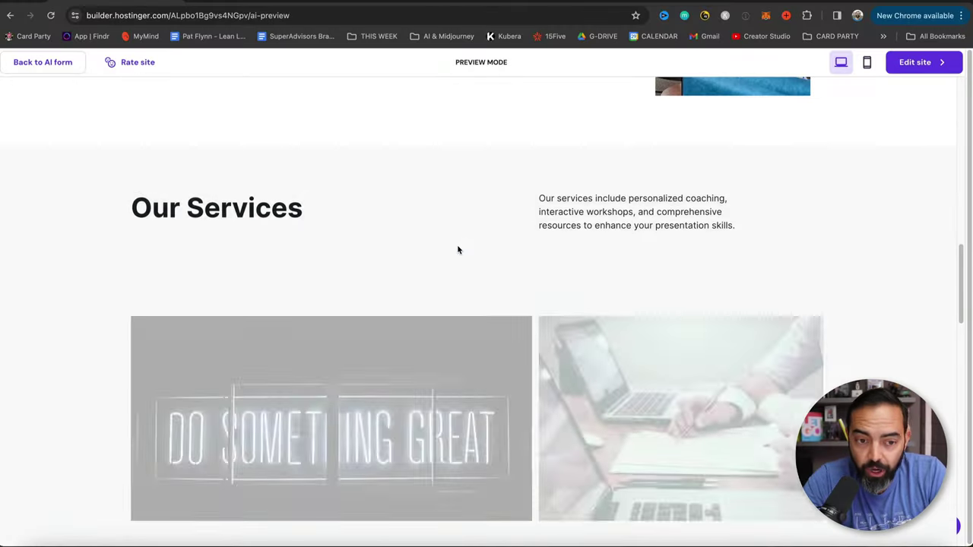
scroll(458, 250, up, 10)
mouse_move(937, 63)
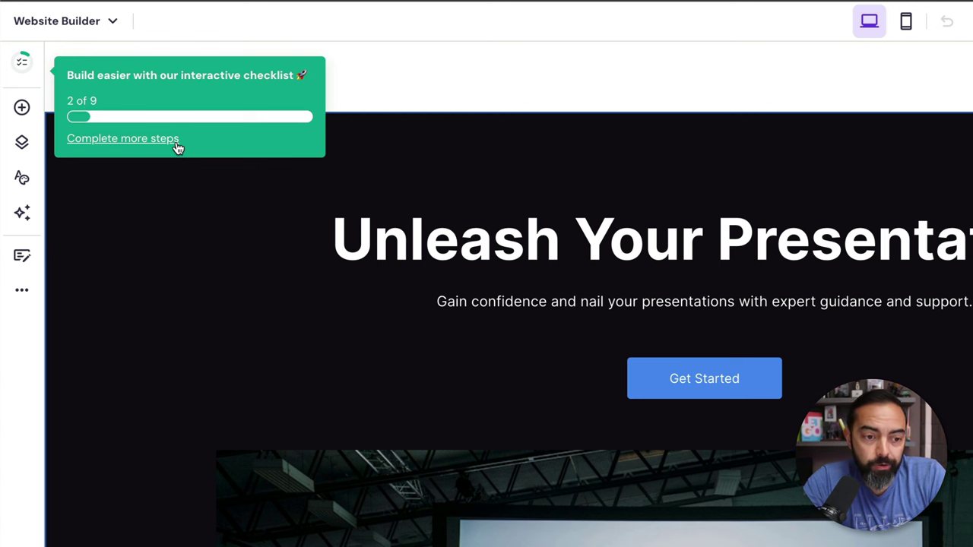
Step: Change the hero heading to 'Nail Your NEXT Presentation'
click(175, 143)
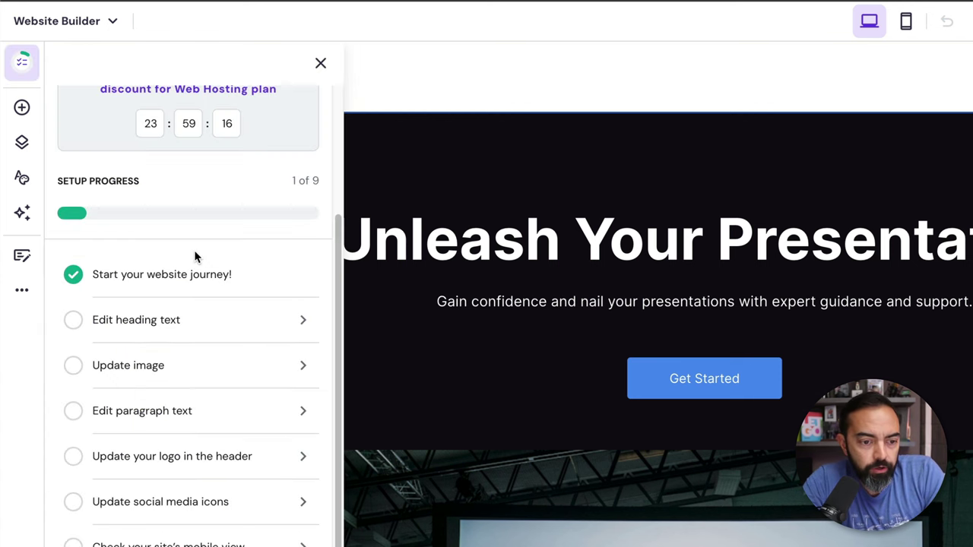
click(200, 337)
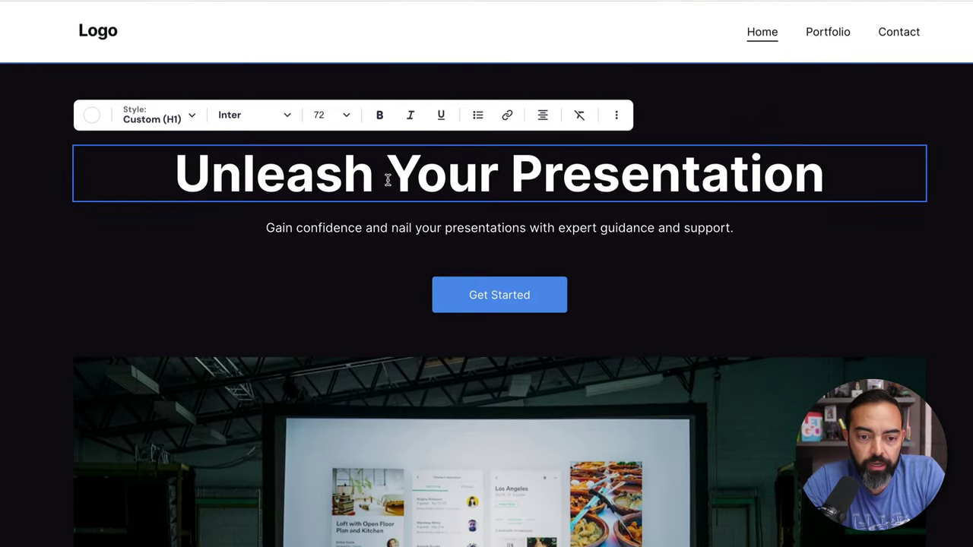
triple_click(387, 180)
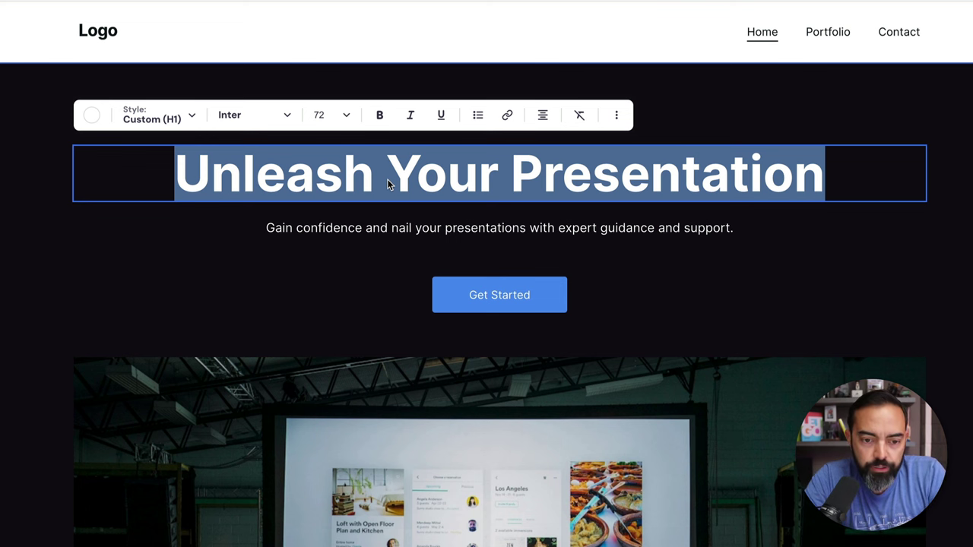
text(Nail Your Next Presentation)
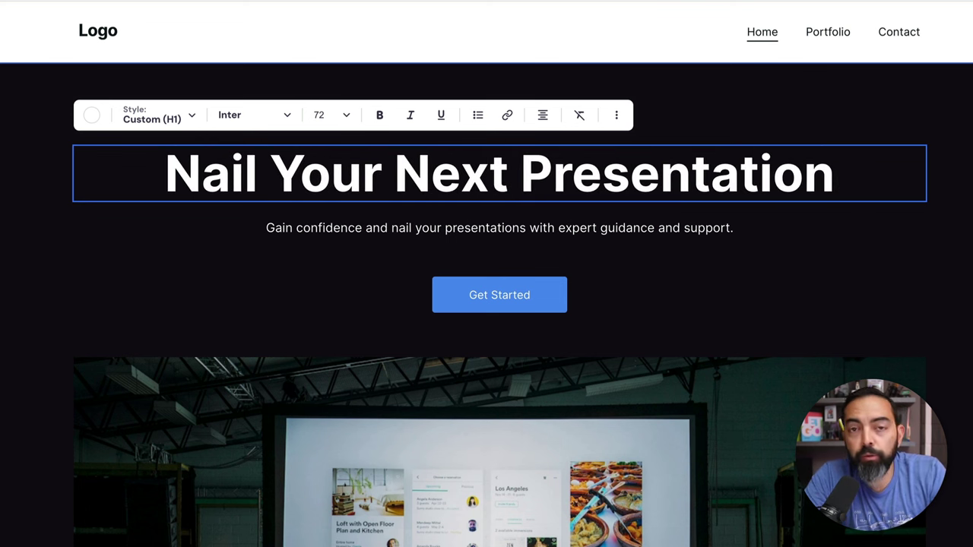
key(Delete)
key(Delete)
key(Delete)
text(EXT)
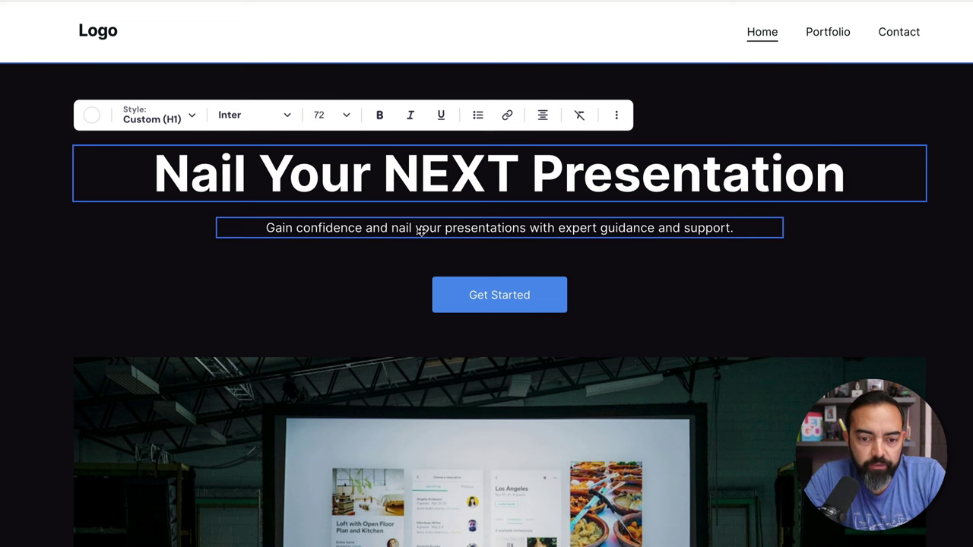
Step: Replace the subtitle with 'A professional presentation for school, work or your business isn't too far away. Click below to get started.'
double_click(592, 230)
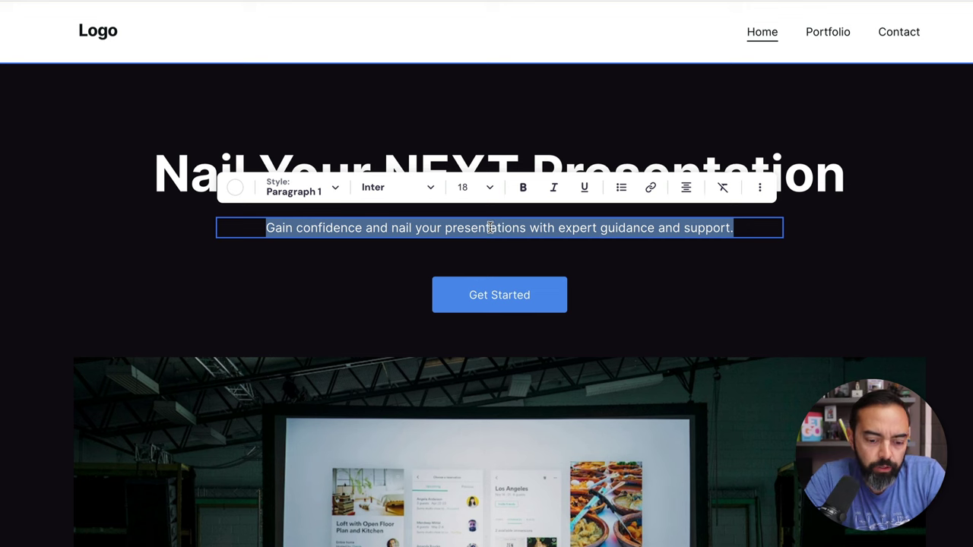
text(A profession presentation )
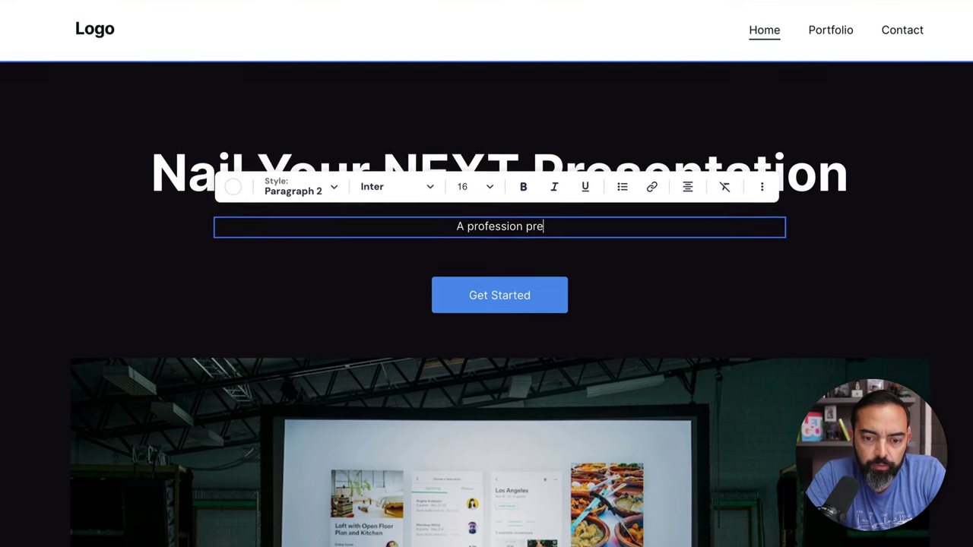
text(for schoo)
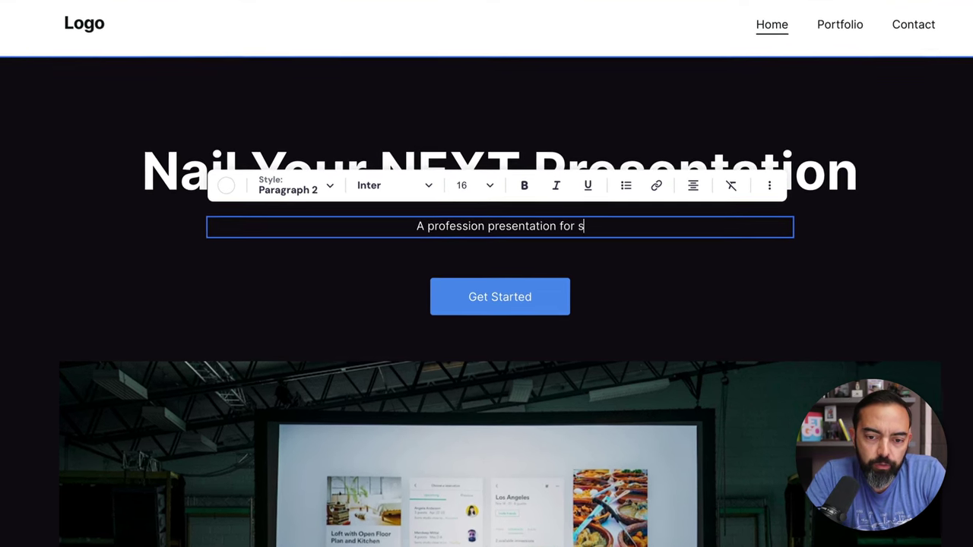
text(l,)
key(BackSpace)
key(BackSpace)
text(l, work or y)
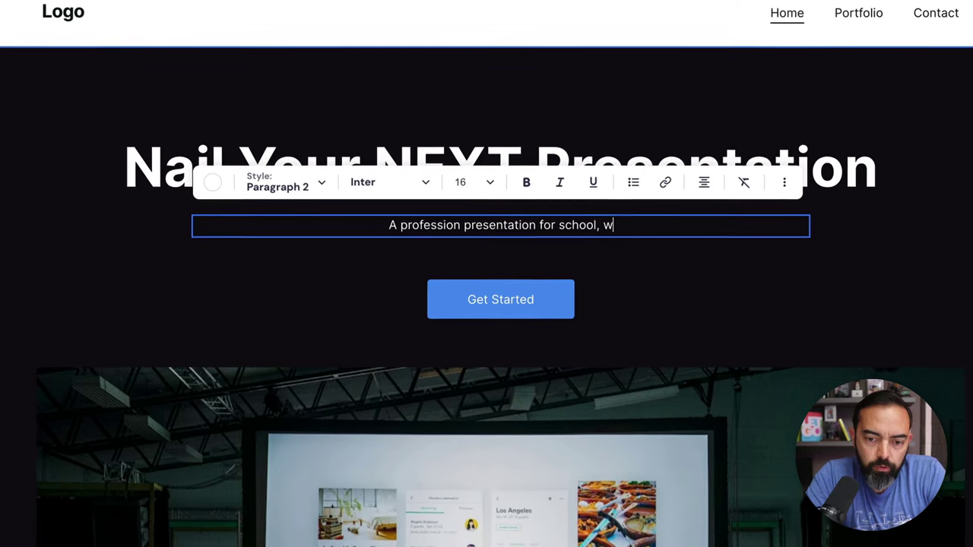
text(our buein)
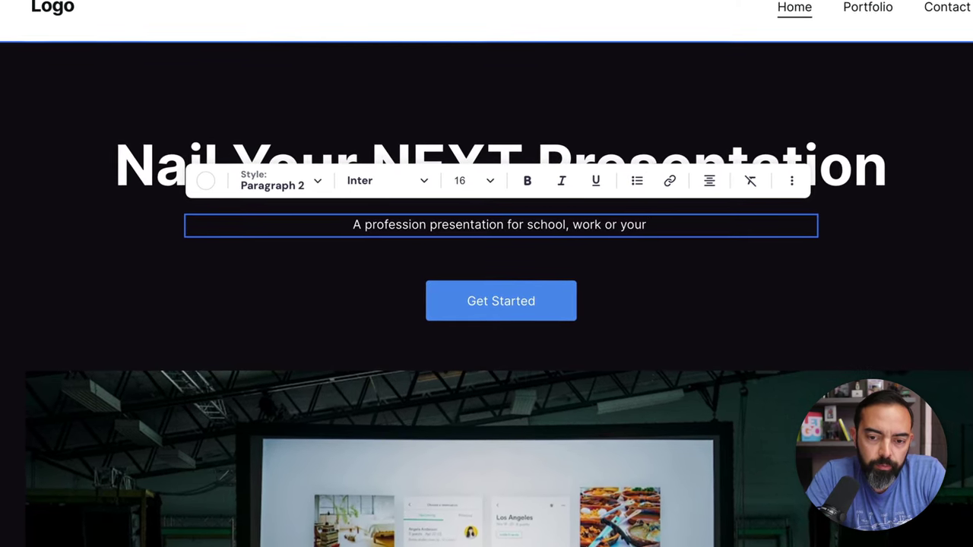
key(BackSpace)
key(BackSpace)
key(BackSpace)
text(siness isn't too far away. Click)
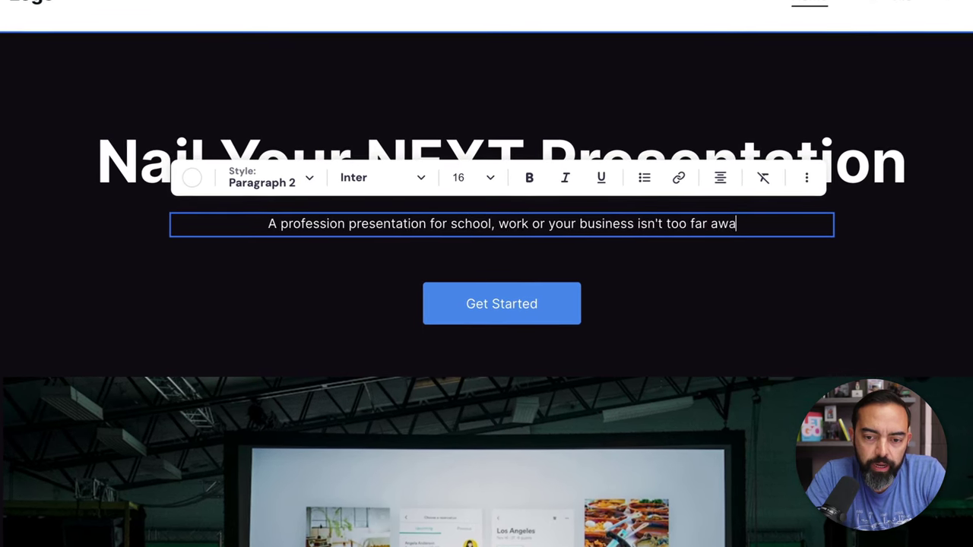
text( below to get start)
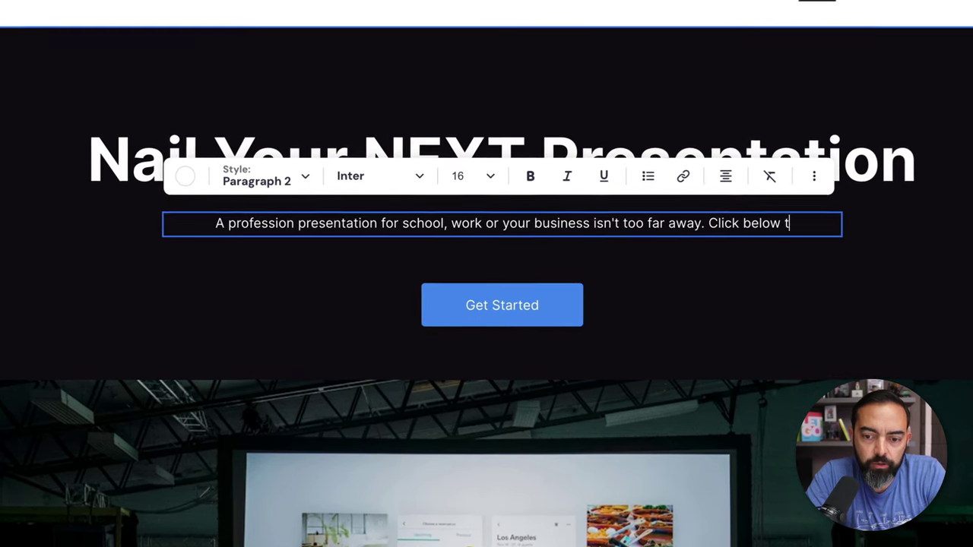
text(ed.)
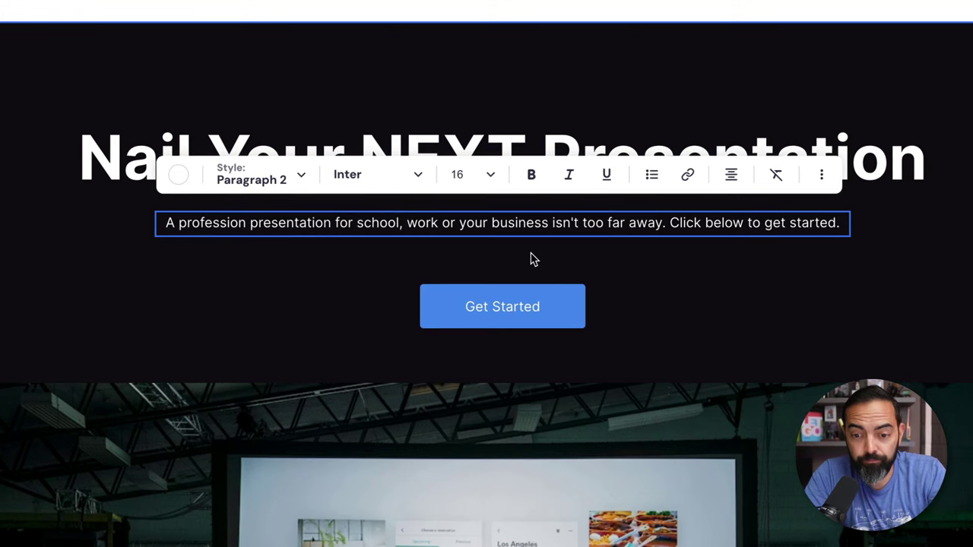
key(Escape)
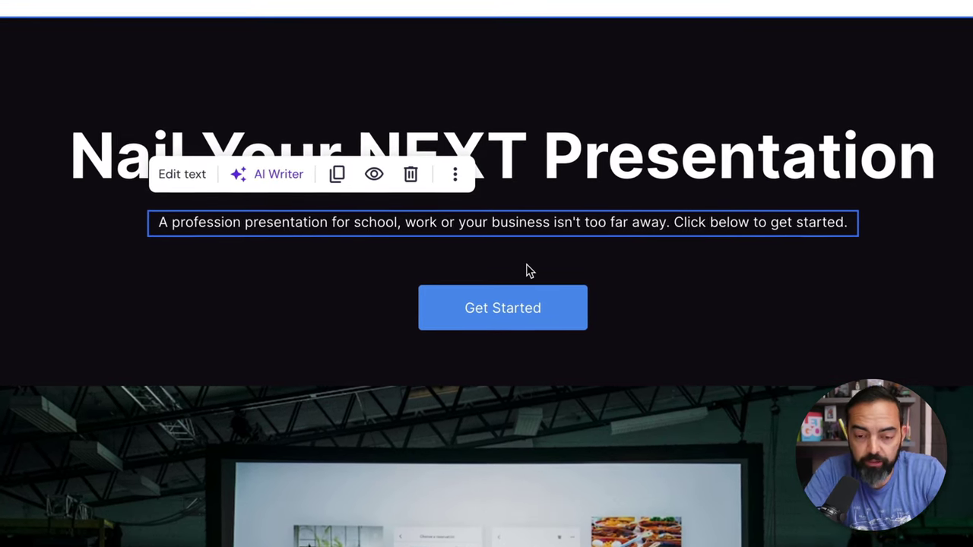
Step: Rename the Get Started button to 'Download the Free Resource'
click(508, 318)
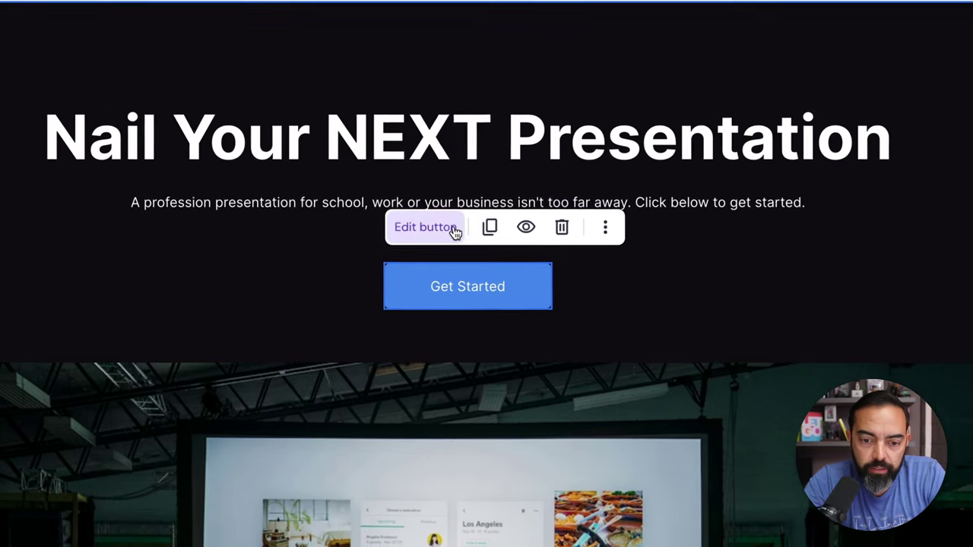
click(459, 247)
click(643, 244)
triple_click(645, 244)
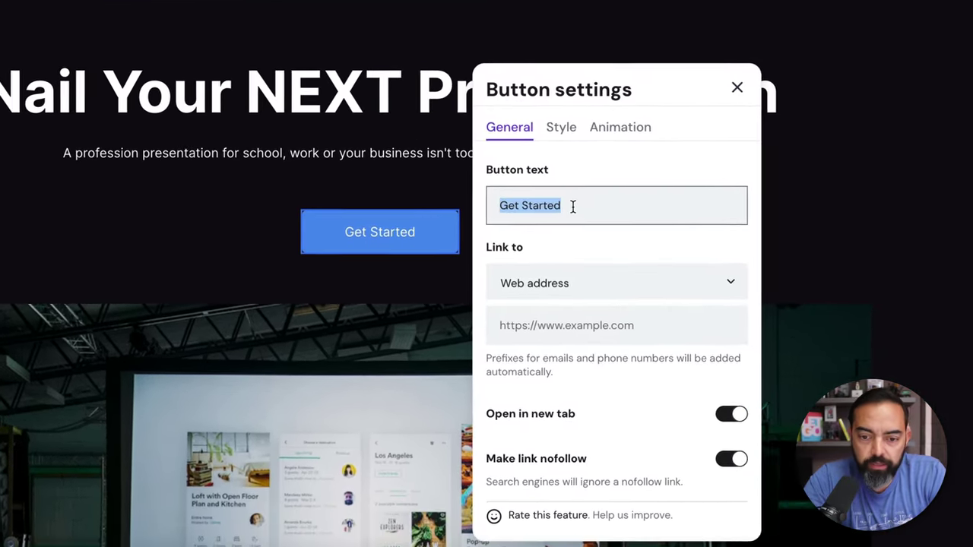
text(Download the Free Resource)
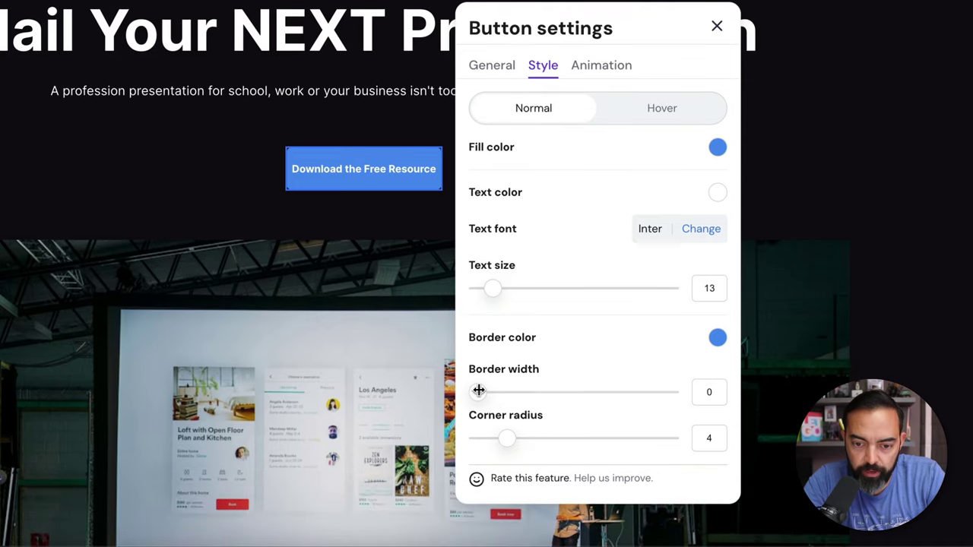
Step: Increase the button's corner radius for rounder corners and close its settings
mouse_move(479, 391)
mouse_down()
mouse_move(510, 393)
mouse_move(472, 391)
mouse_up()
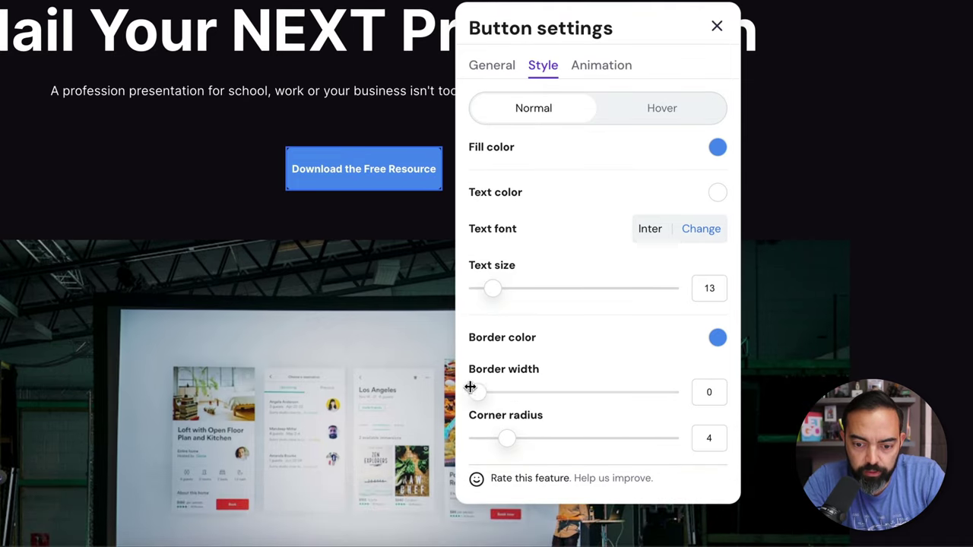
drag(503, 434, 582, 428)
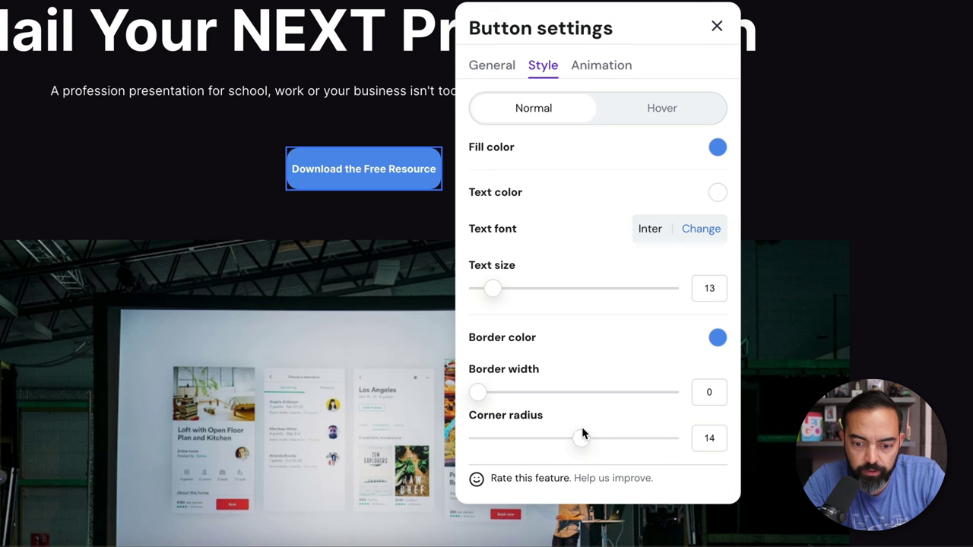
click(496, 67)
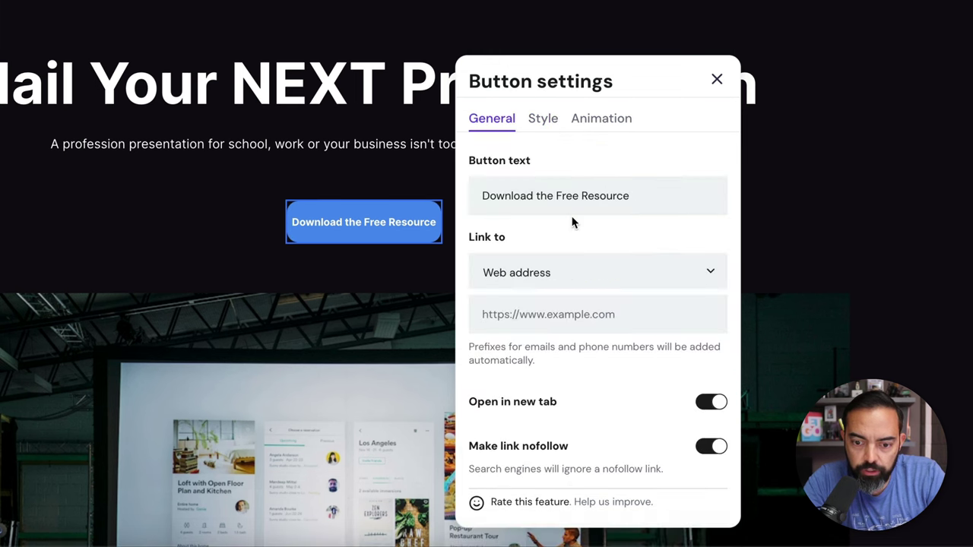
scroll(572, 222, down, 3)
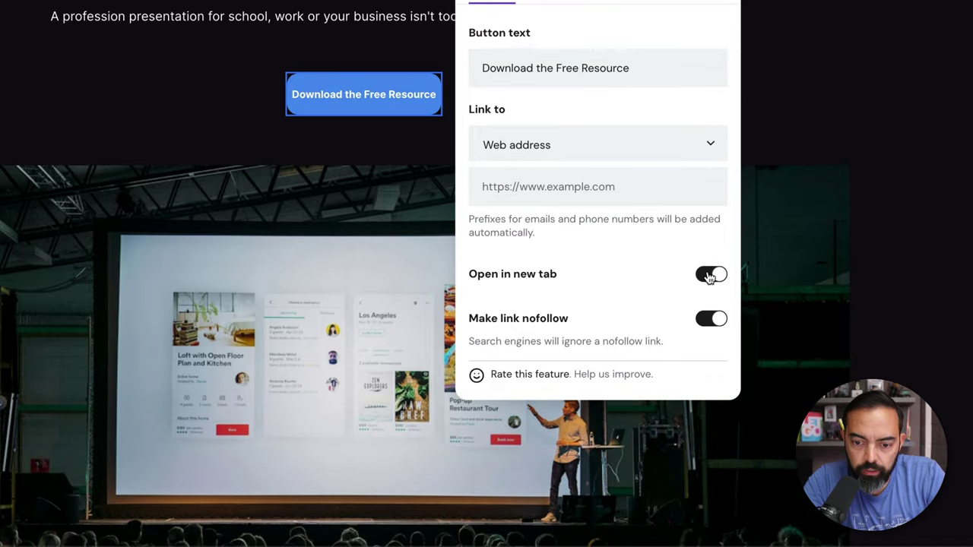
scroll(661, 332, up, 1)
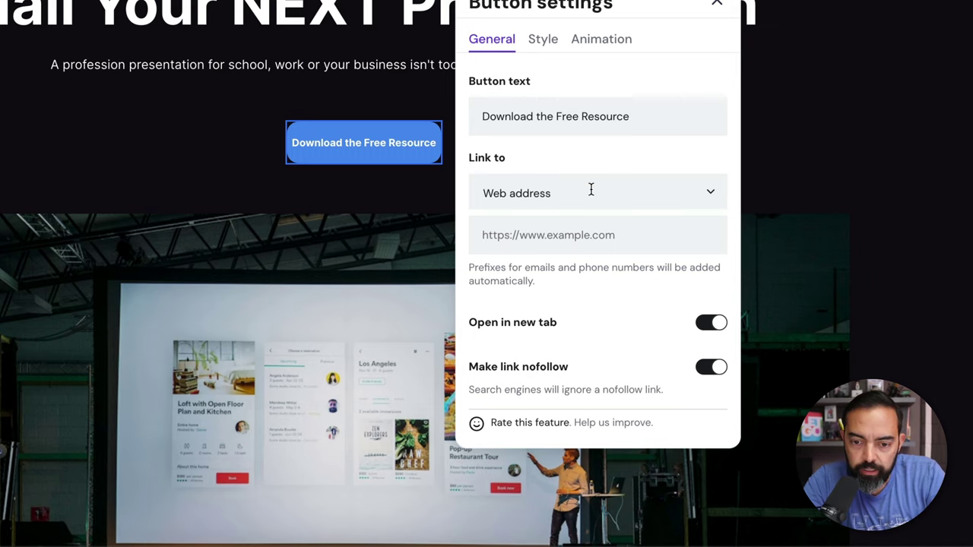
click(550, 245)
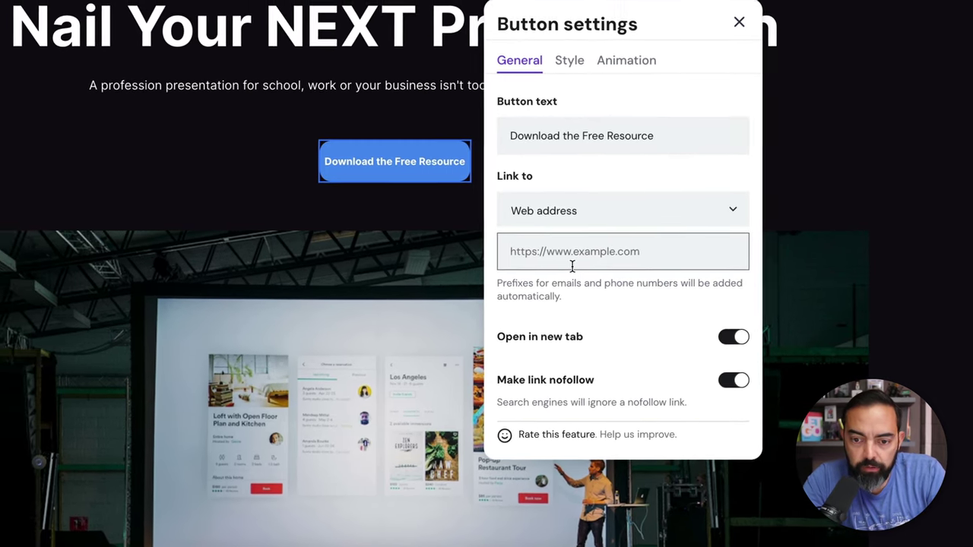
click(739, 22)
click(623, 108)
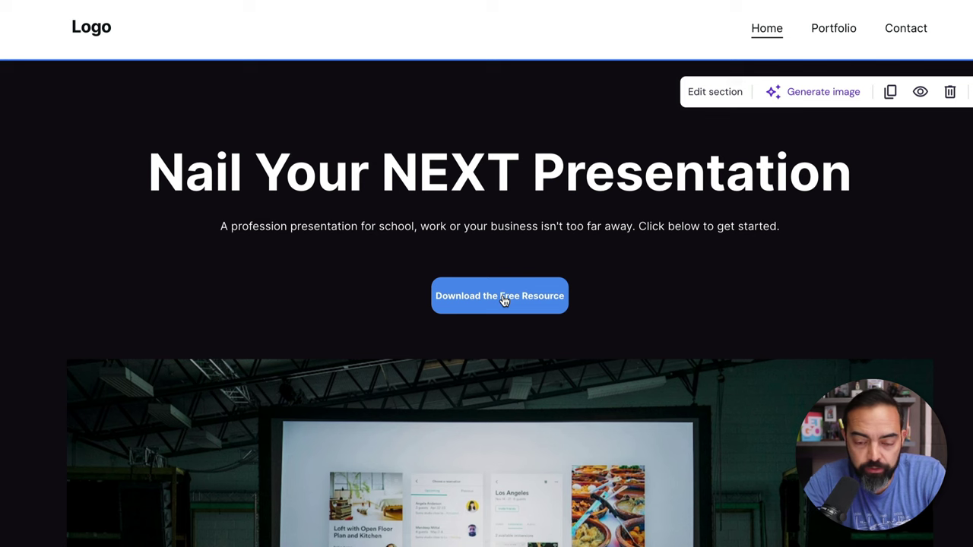
Step: Resize the dark hero section so only a thin strip remains below the stage photo
scroll(404, 306, down, 3)
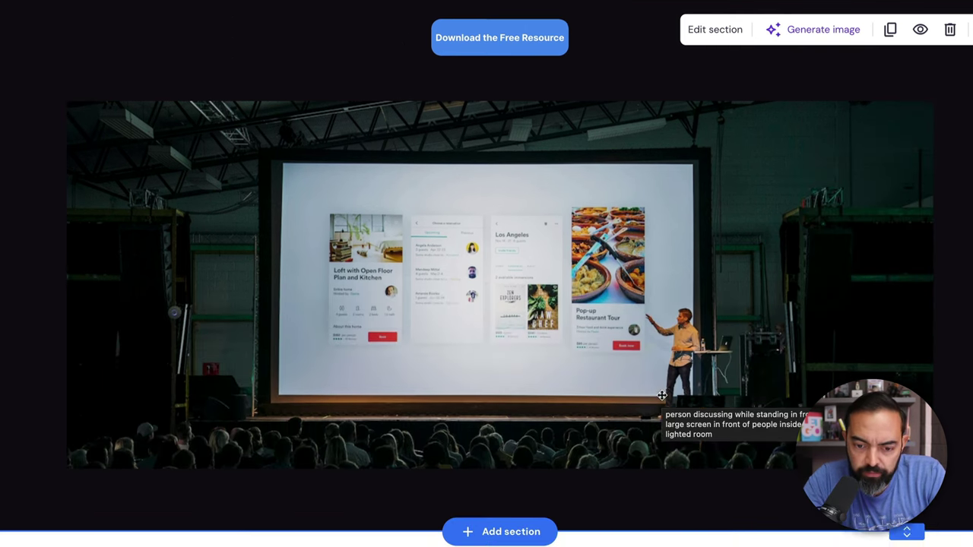
scroll(658, 327, down, 1)
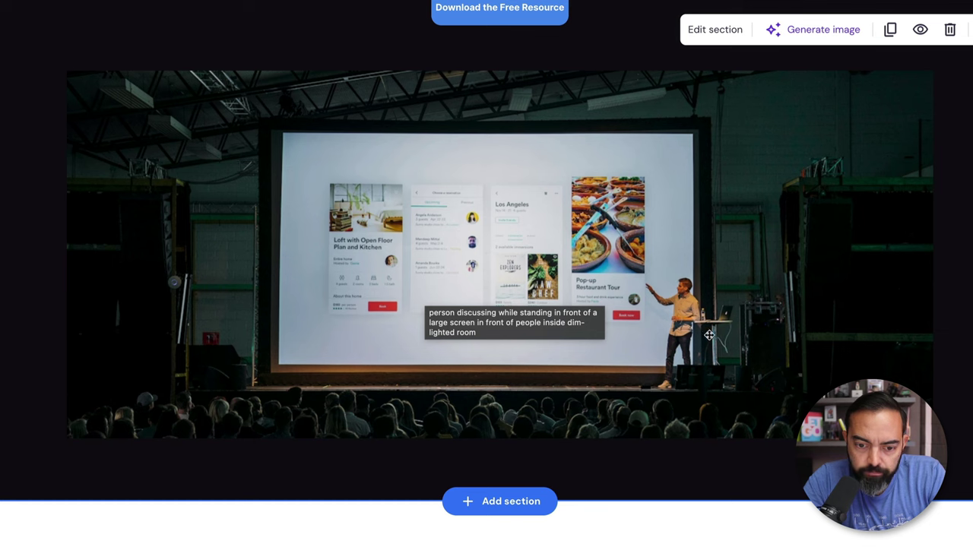
scroll(498, 325, up, 1)
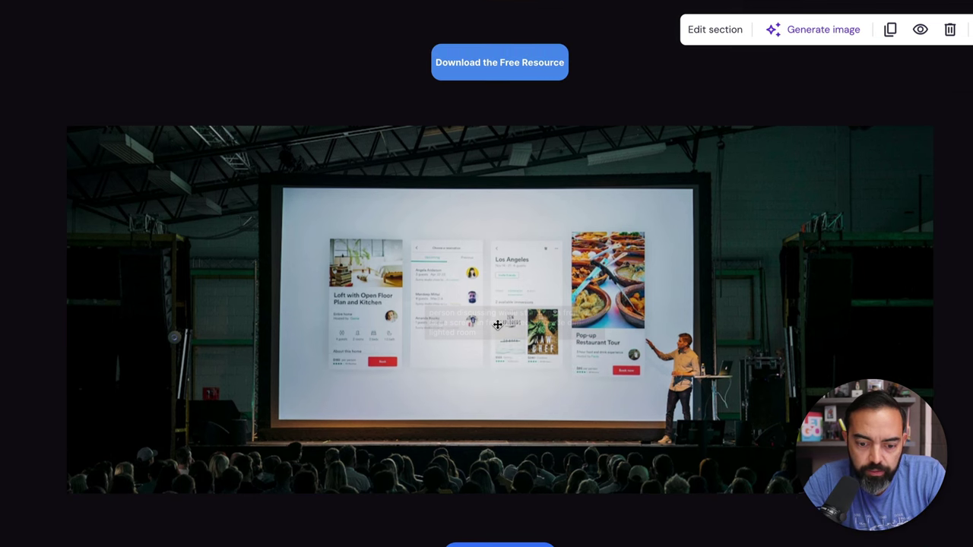
scroll(498, 325, down, 4)
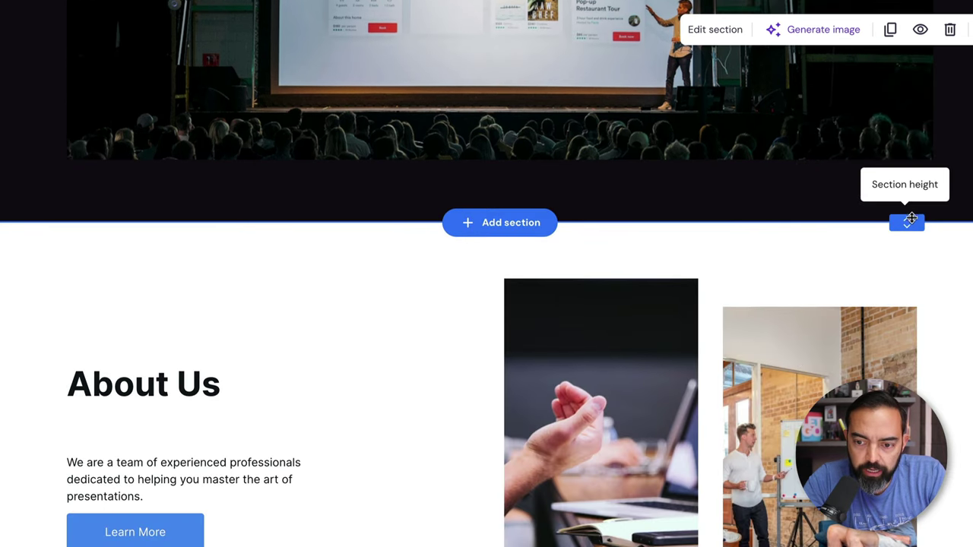
drag(908, 221, 891, 179)
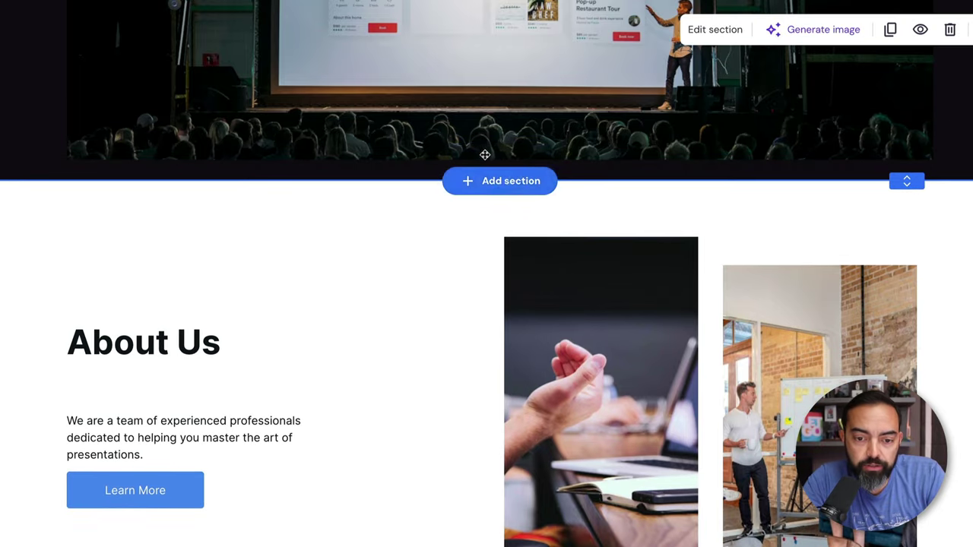
Step: Insert the single-quote Testimonials template below the hero and reduce its section height
click(504, 185)
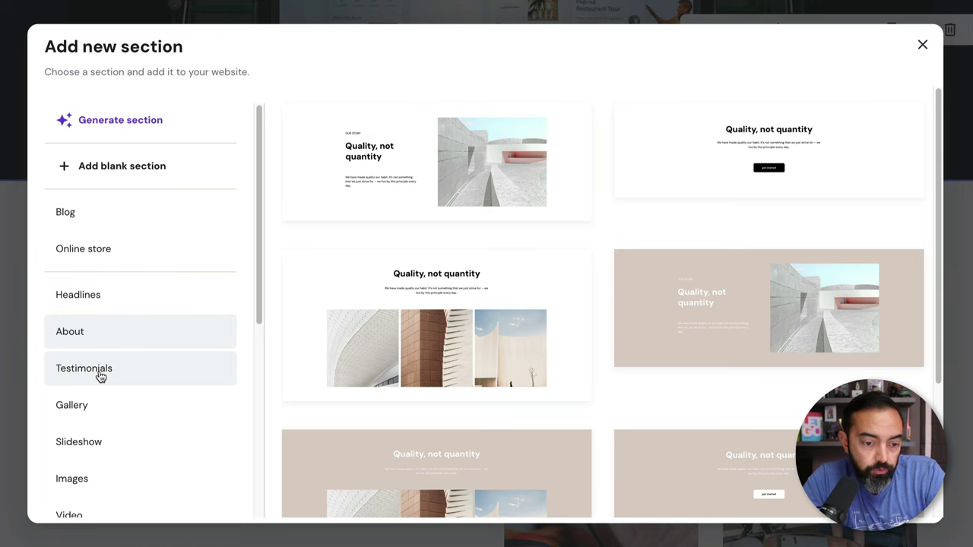
click(125, 375)
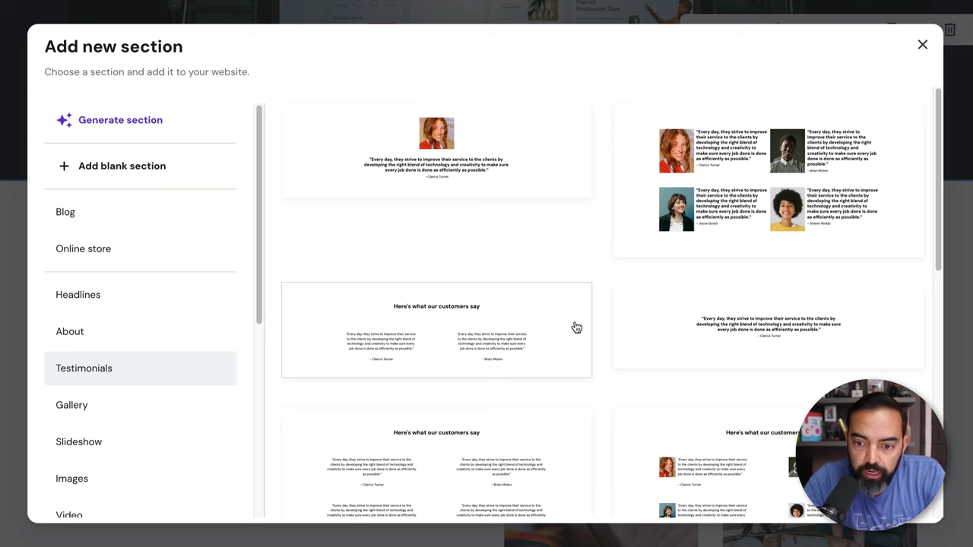
click(812, 327)
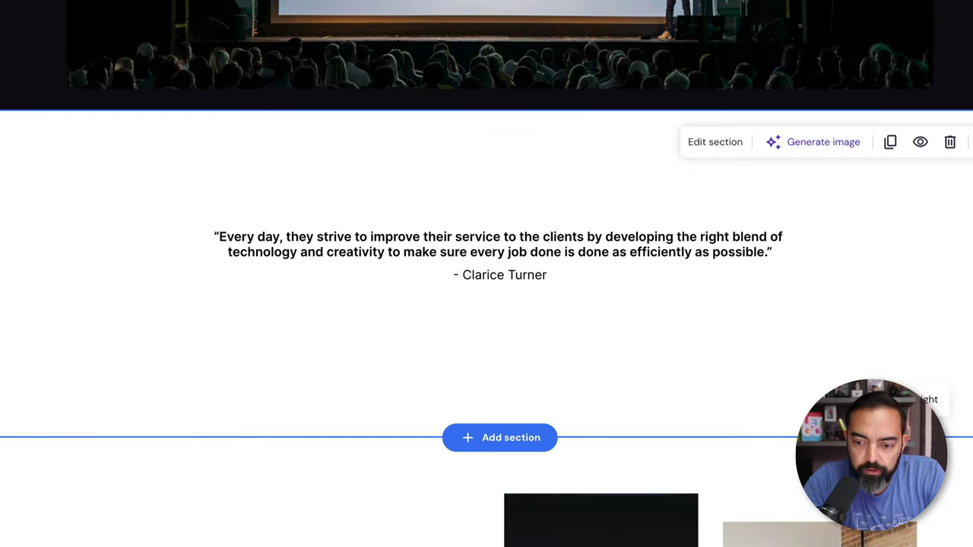
drag(913, 439, 914, 340)
Step: Rewrite the testimonial quote praising the coach for teaching how to nail a presentation, closing the quotation marks
click(625, 250)
triple_click(623, 249)
text(")
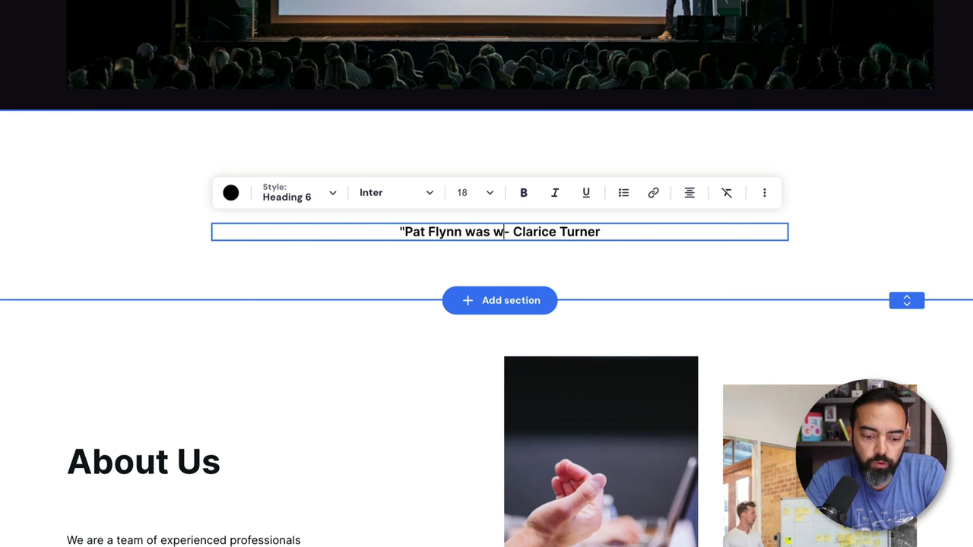
text(Pat Flynn was wonderful!He helped m)
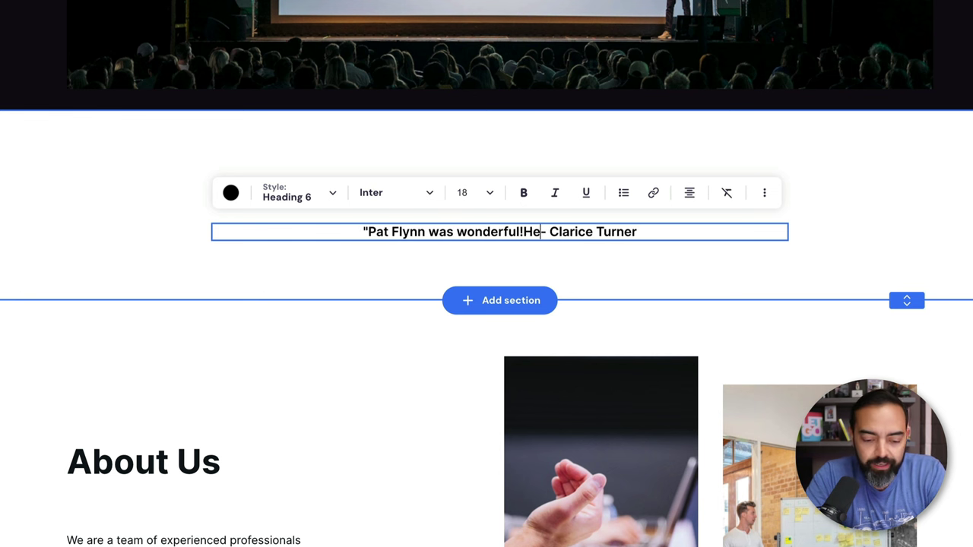
text(e )
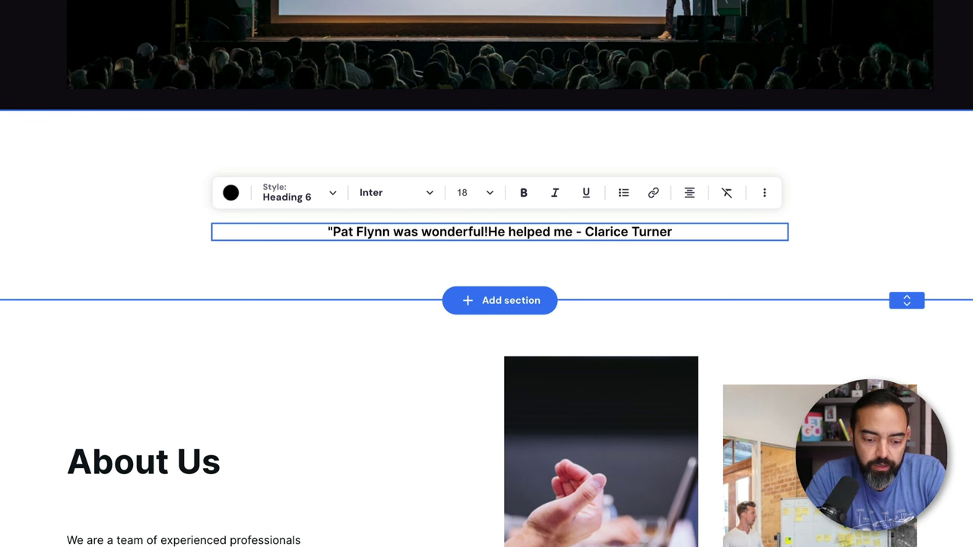
text(understand exactl)
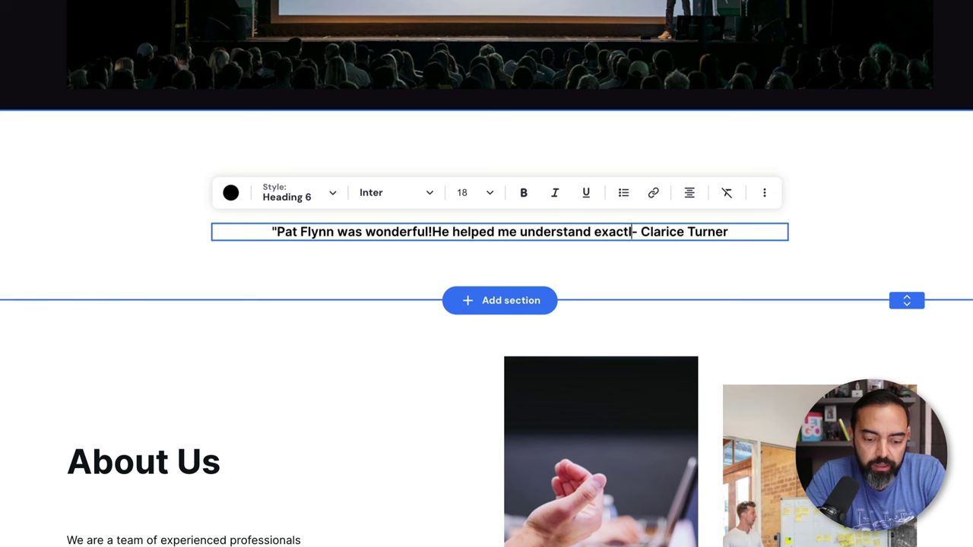
text(y what it takes to t)
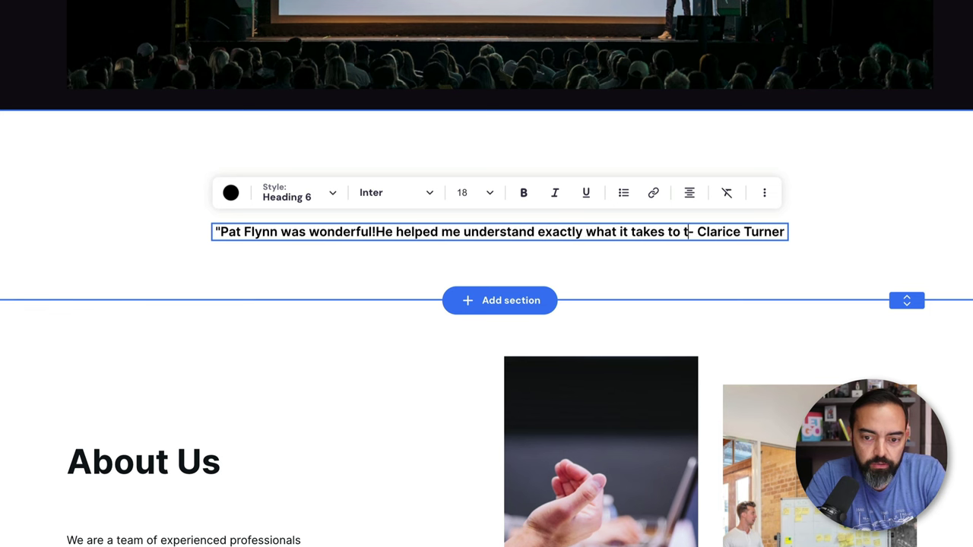
key(BackSpace)
text(nail a presentation. I got an A+ on my oral exam!)
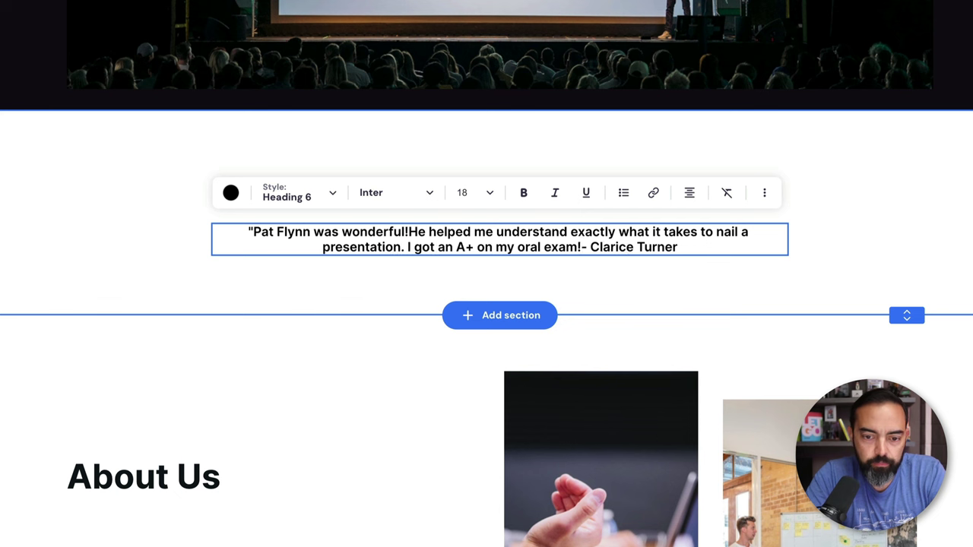
text(")
click(863, 246)
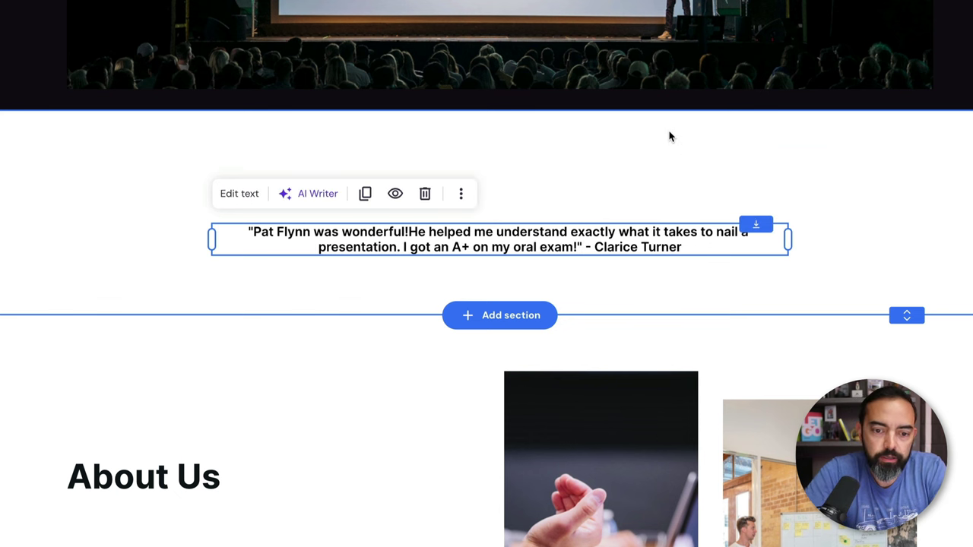
Step: Make the quoted words, excluding the attribution, italic at font size 24
click(558, 261)
click(576, 246)
click(573, 244)
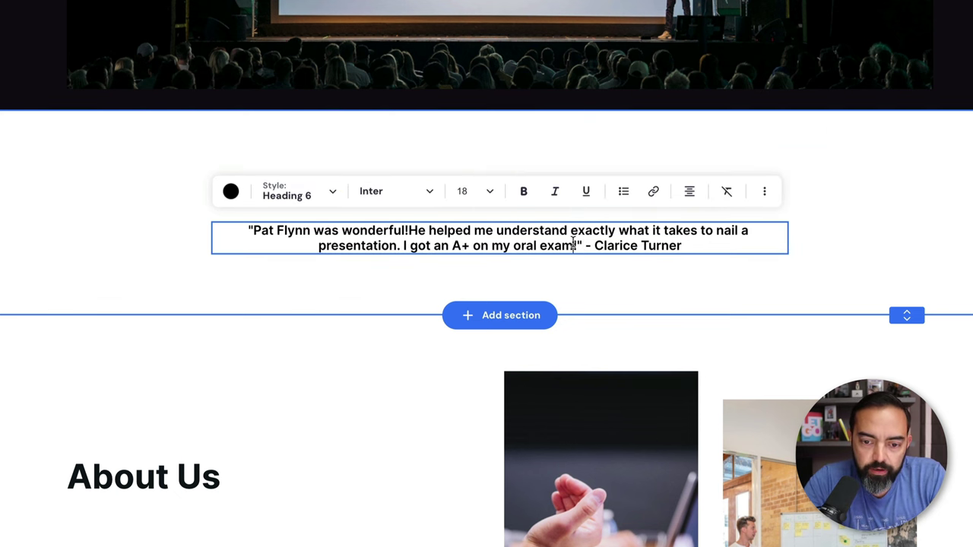
drag(582, 245, 257, 216)
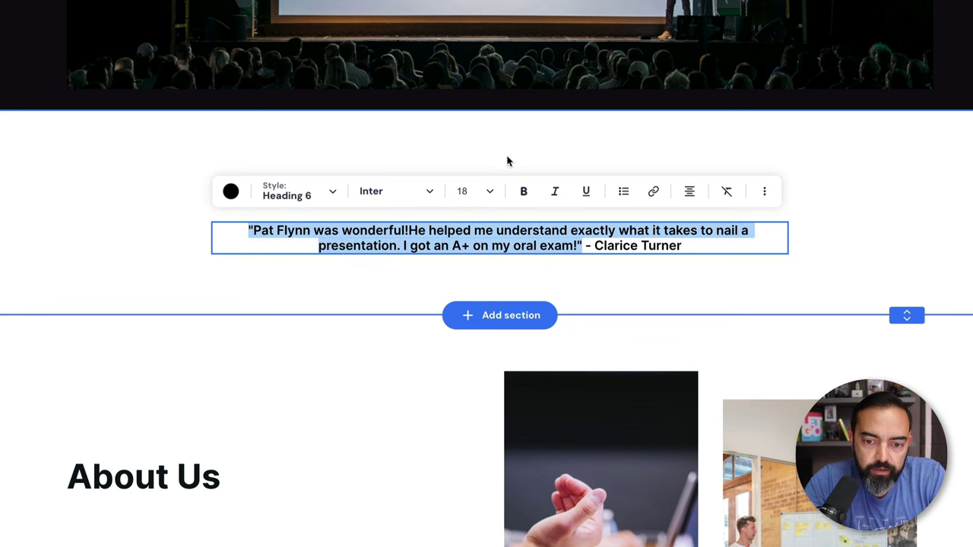
click(554, 191)
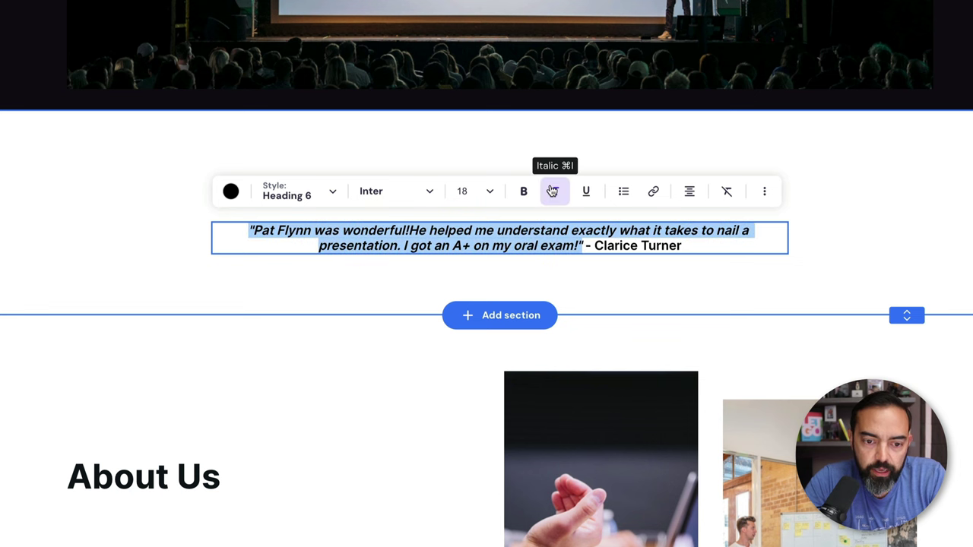
click(488, 193)
click(463, 283)
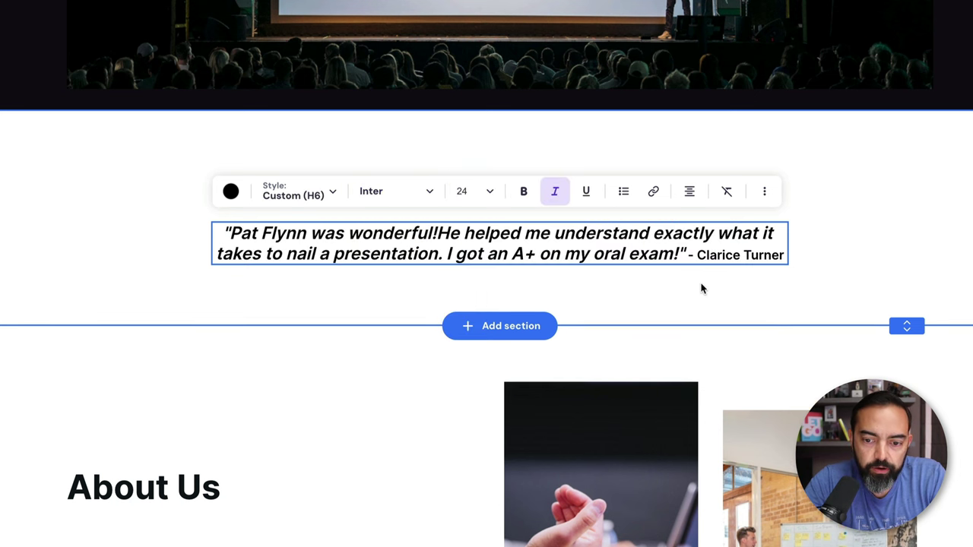
key(Escape)
key(Escape)
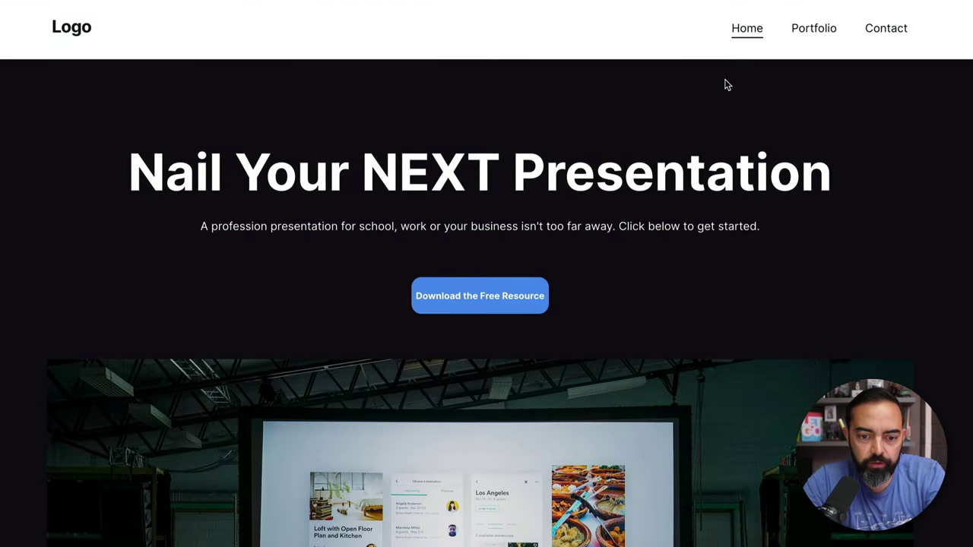
Step: Scroll the site preview past the hero and testimonial down to the Happy Clients section
scroll(485, 175, down, 2)
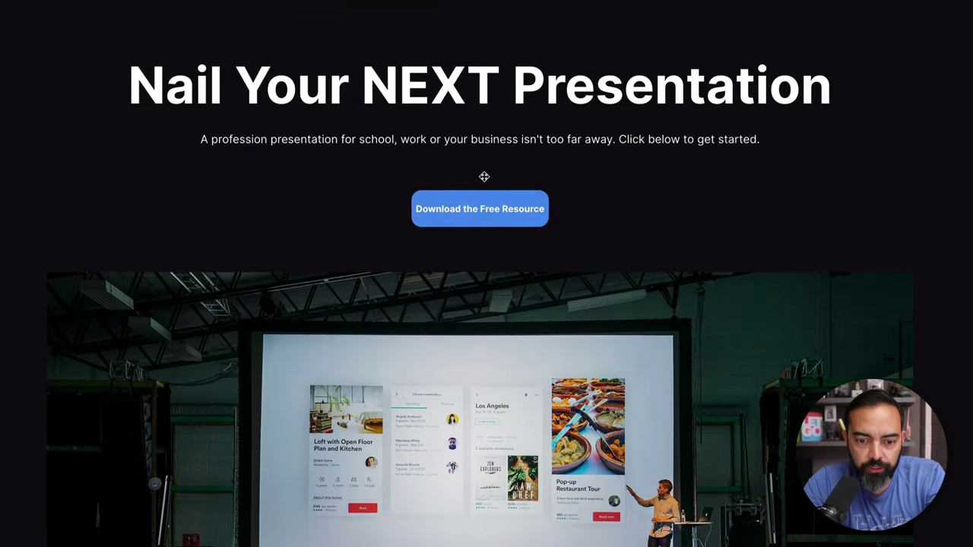
scroll(561, 233, down, 10)
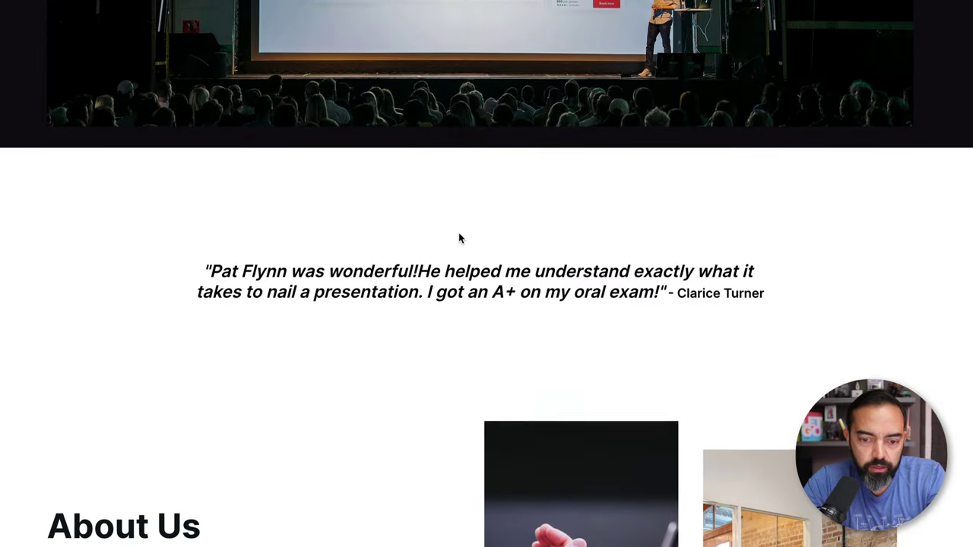
scroll(459, 239, down, 5)
scroll(459, 239, down, 5)
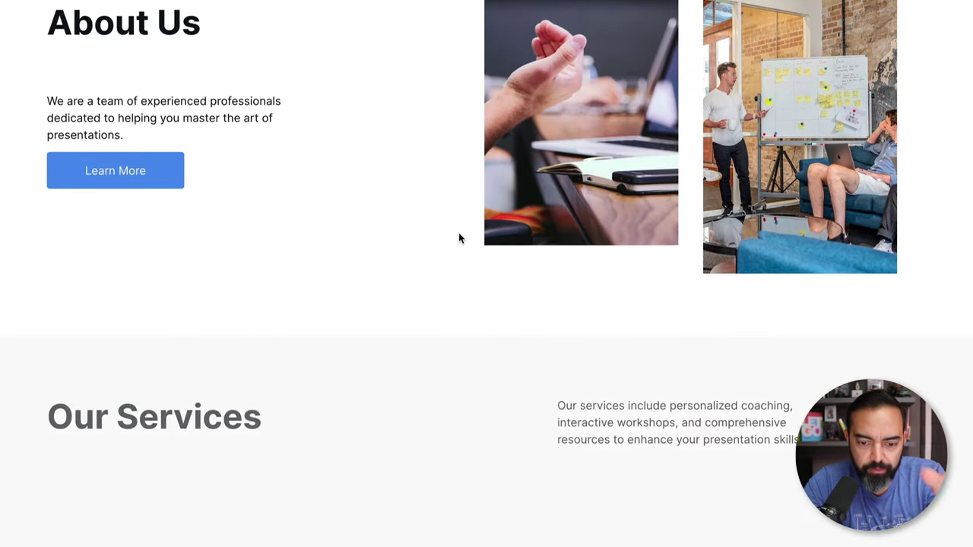
scroll(459, 239, down, 12)
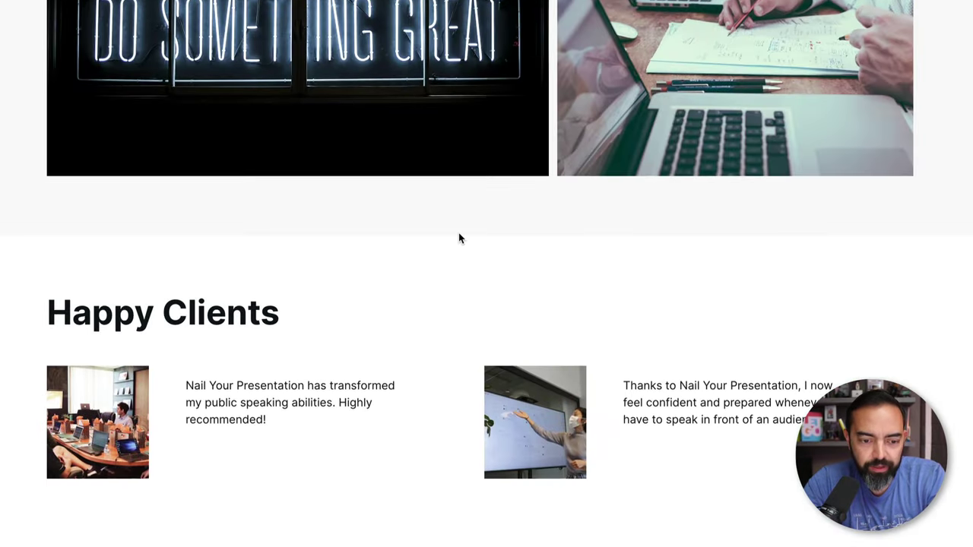
scroll(459, 238, down, 3)
scroll(458, 238, up, 1)
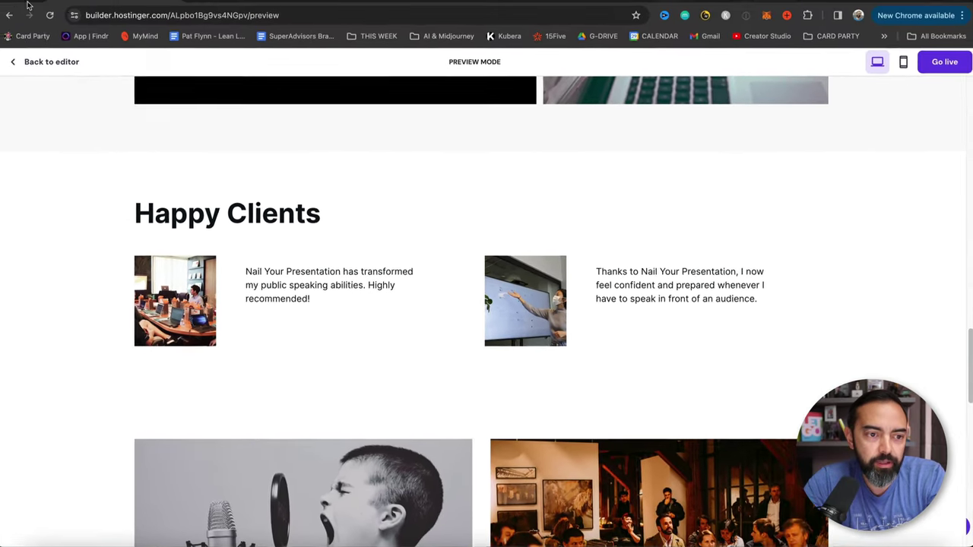
Step: Back in the editor, delete the testimonial quote section
click(22, 66)
scroll(391, 254, down, 5)
scroll(396, 259, down, 1)
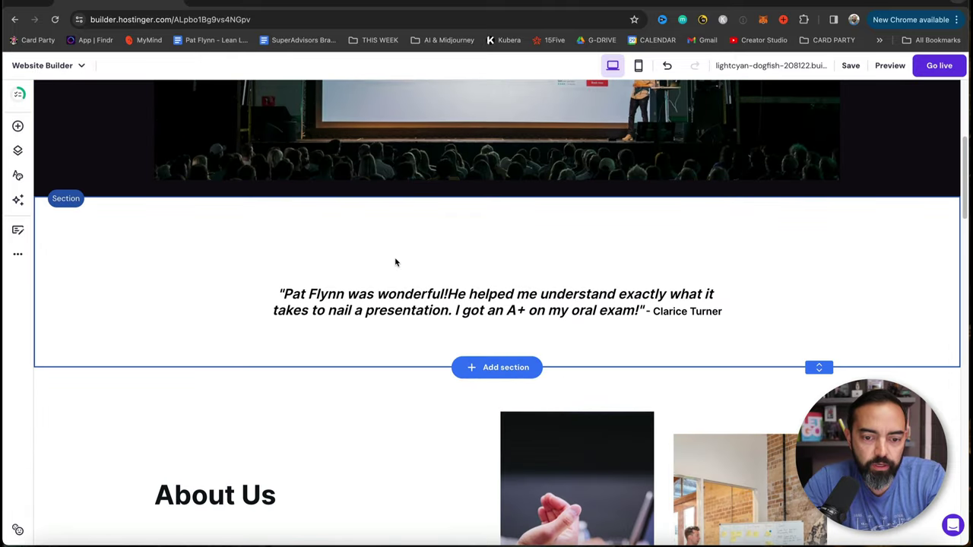
click(597, 266)
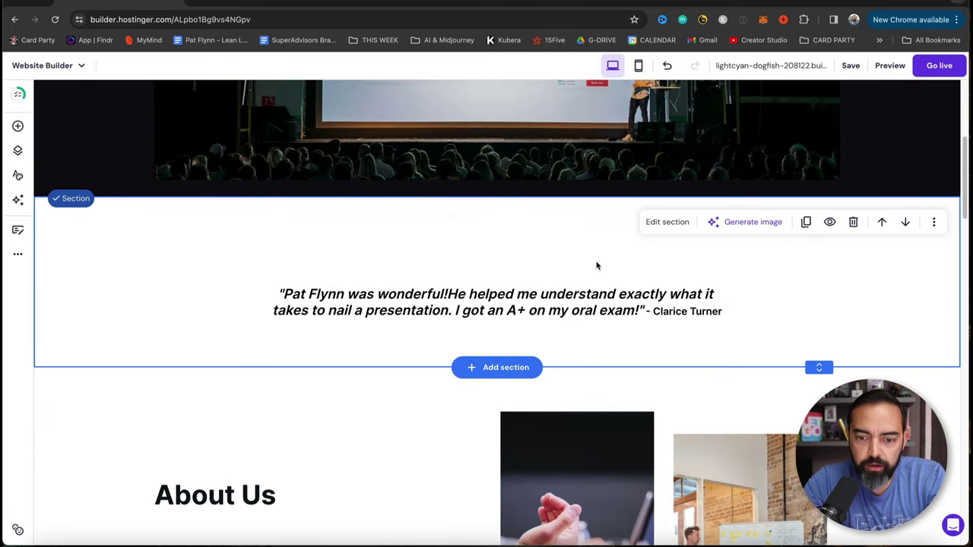
click(853, 222)
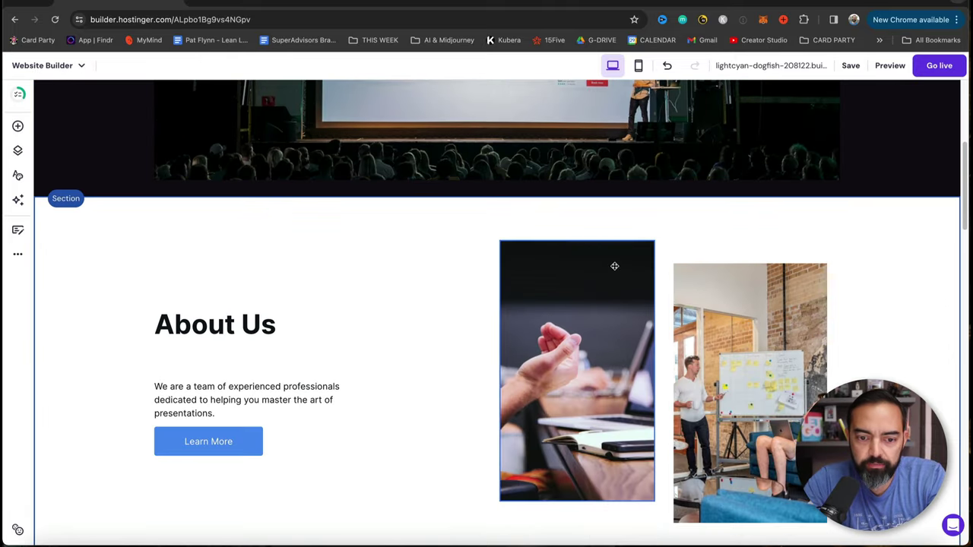
Step: Move the Happy Clients section up twice so it sits above About Us
scroll(558, 284, down, 3)
scroll(558, 284, down, 10)
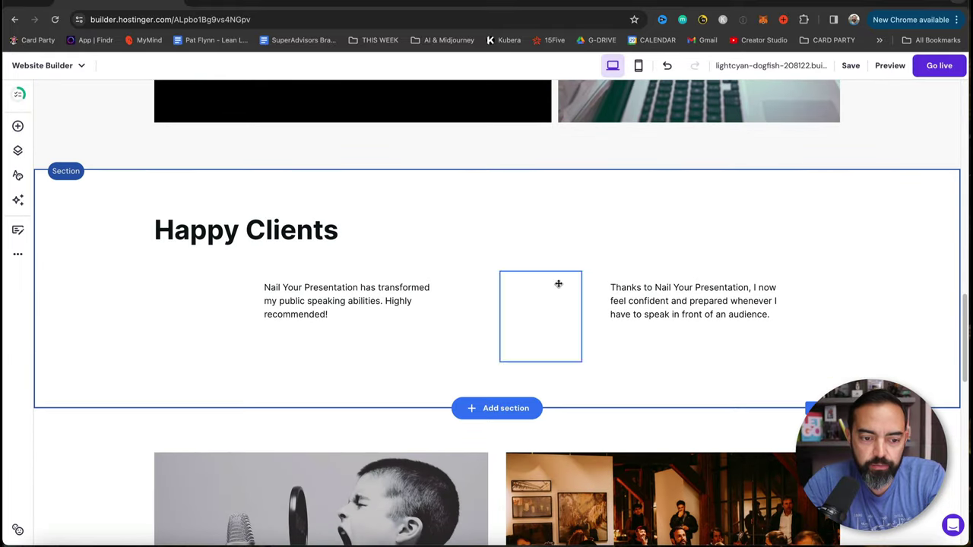
click(791, 201)
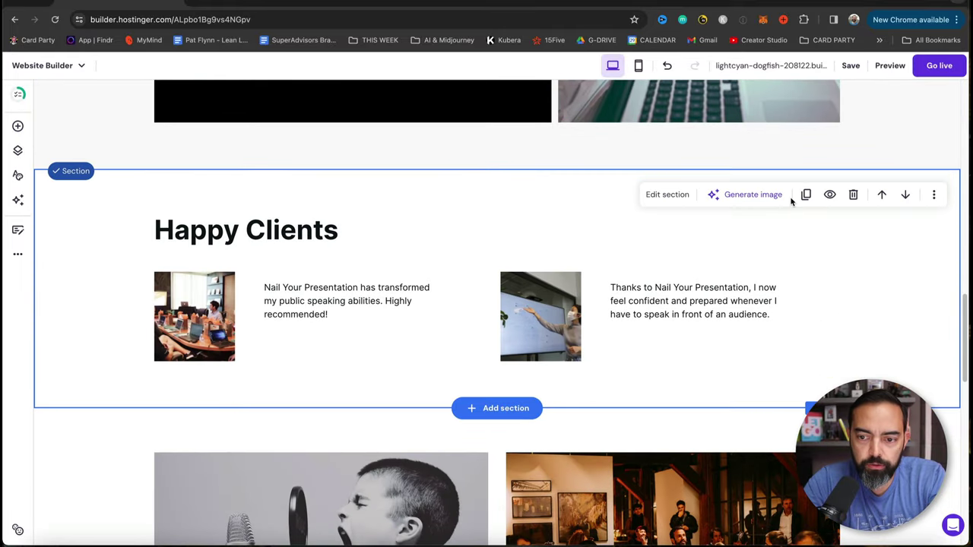
click(882, 194)
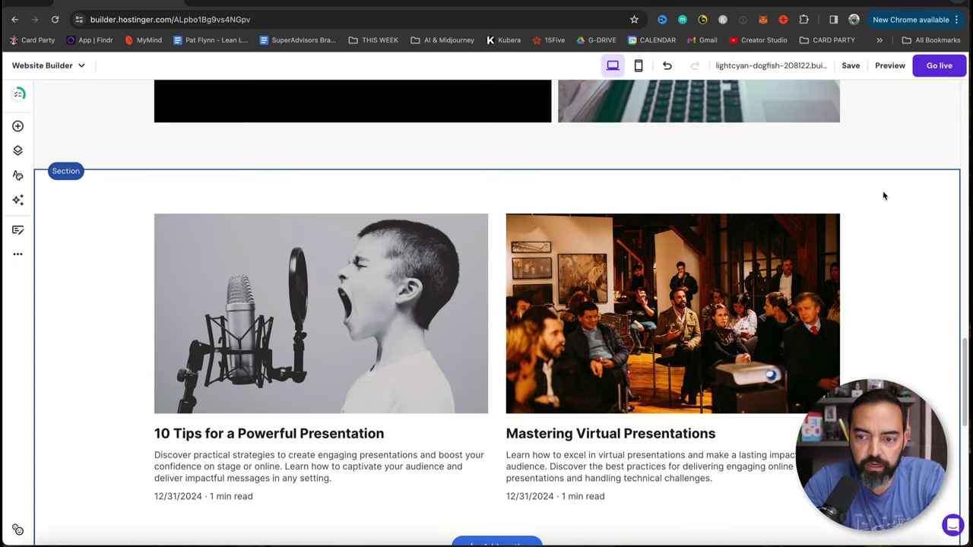
scroll(789, 283, up, 15)
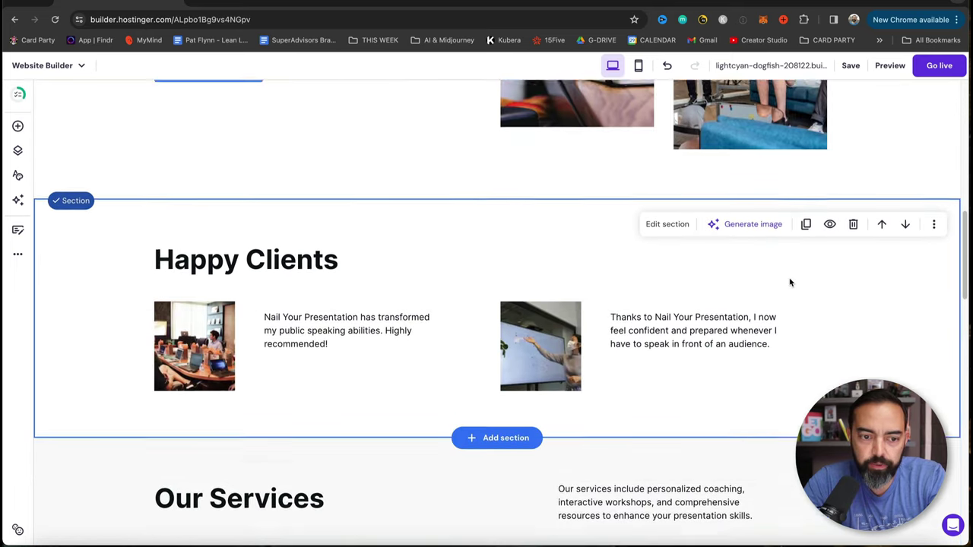
scroll(790, 283, down, 5)
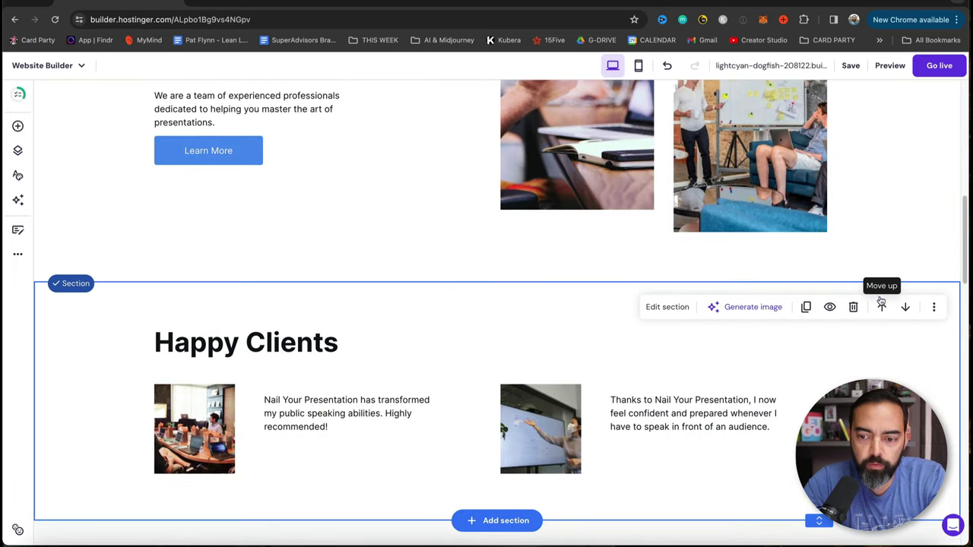
click(881, 307)
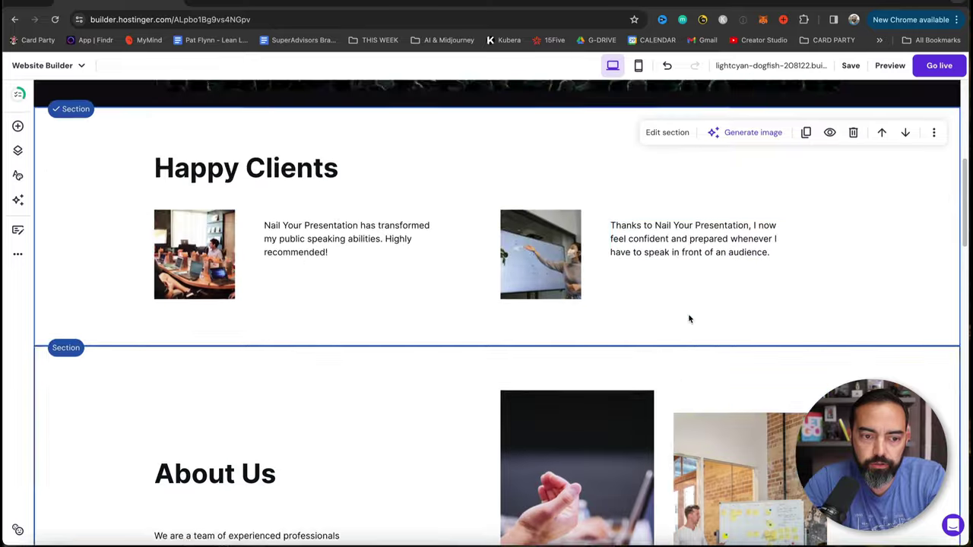
scroll(688, 315, up, 8)
scroll(689, 315, down, 7)
scroll(689, 318, up, 1)
scroll(689, 318, up, 3)
scroll(689, 316, down, 5)
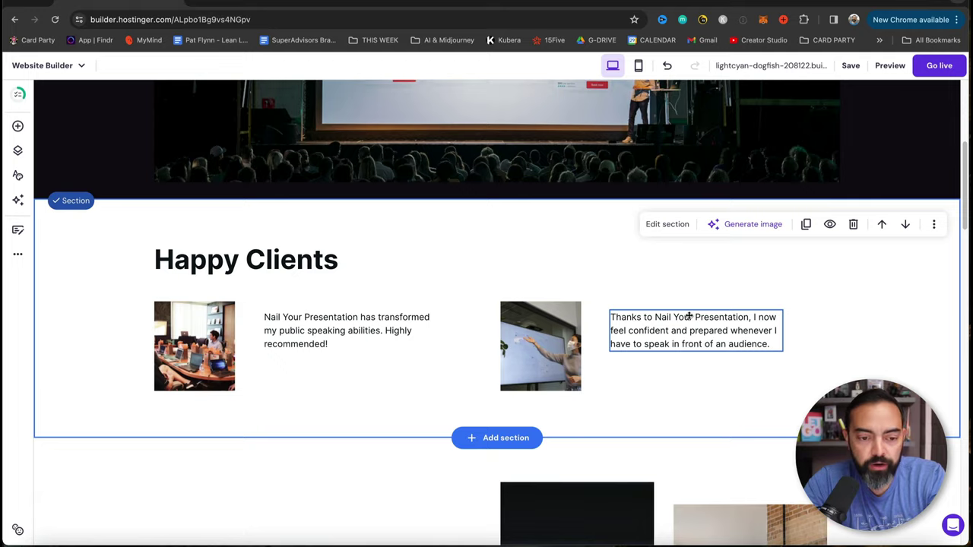
Step: Change the About Us heading to 'About Me'
scroll(688, 317, down, 5)
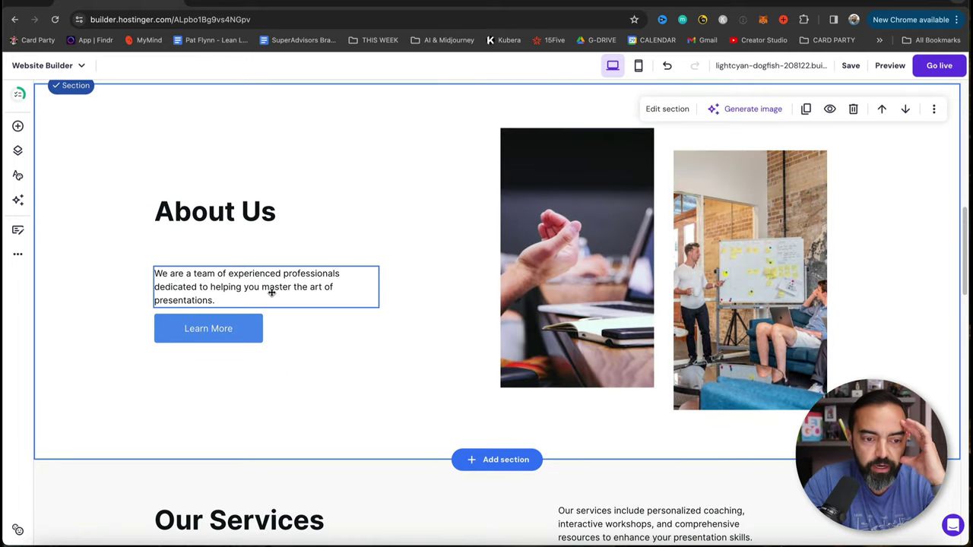
click(271, 292)
click(270, 290)
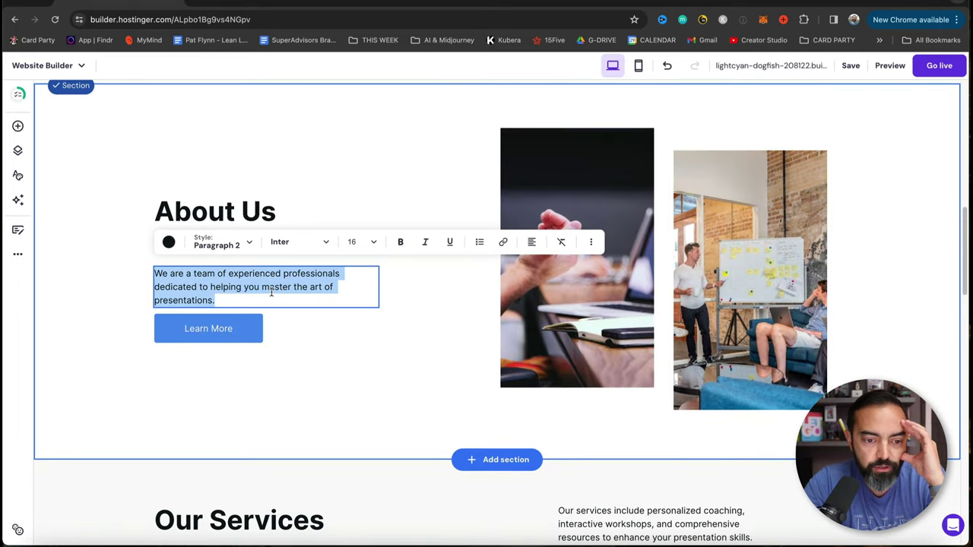
click(255, 209)
click(255, 209)
key(BackSpace)
key(BackSpace)
text(Me)
Step: Replace 'Me' with the coach's name and rewrite the paragraph about 15 years of on-stage experience
click(296, 276)
click(295, 276)
click(266, 211)
click(266, 211)
double_click(267, 211)
text(Pat Flynn)
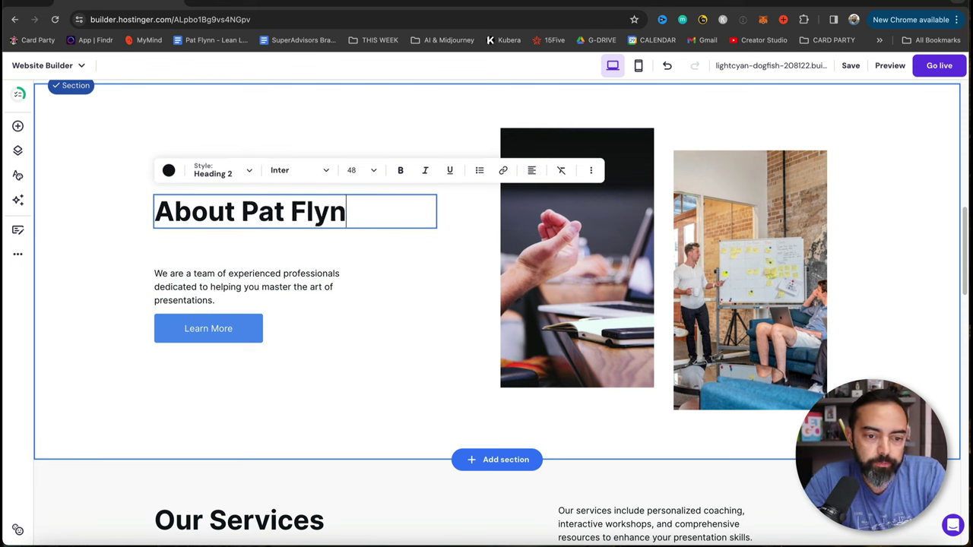
double_click(219, 281)
text(15 )
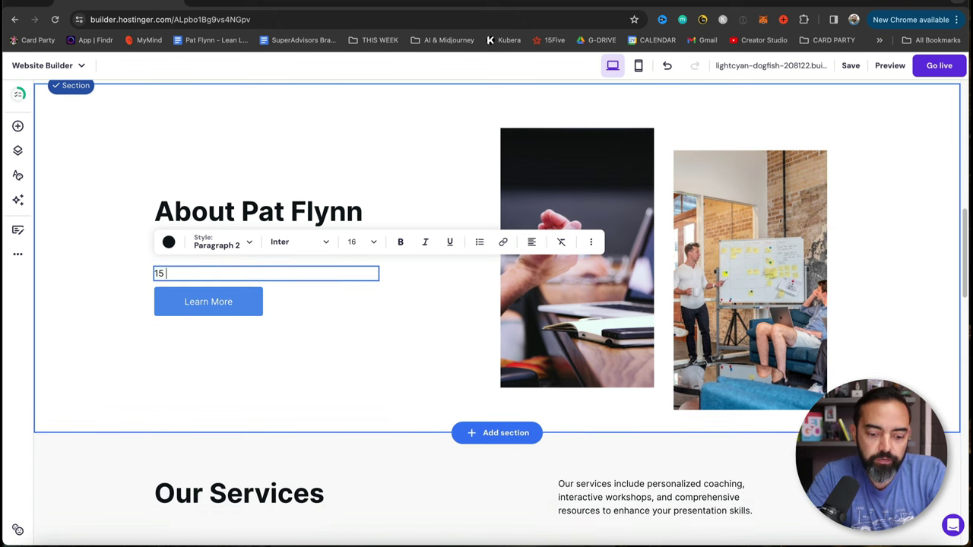
text(Years of on sta)
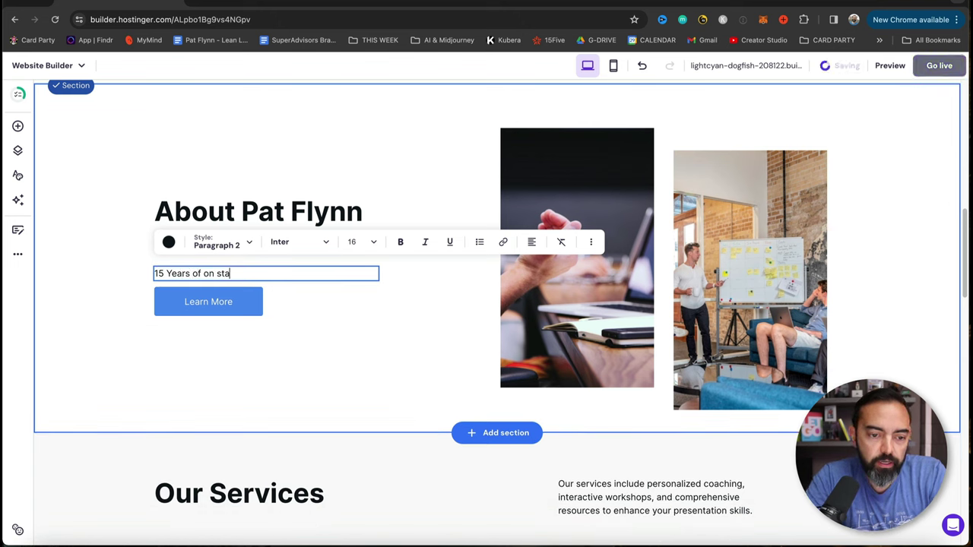
text(ge experience, Pat Flynn a)
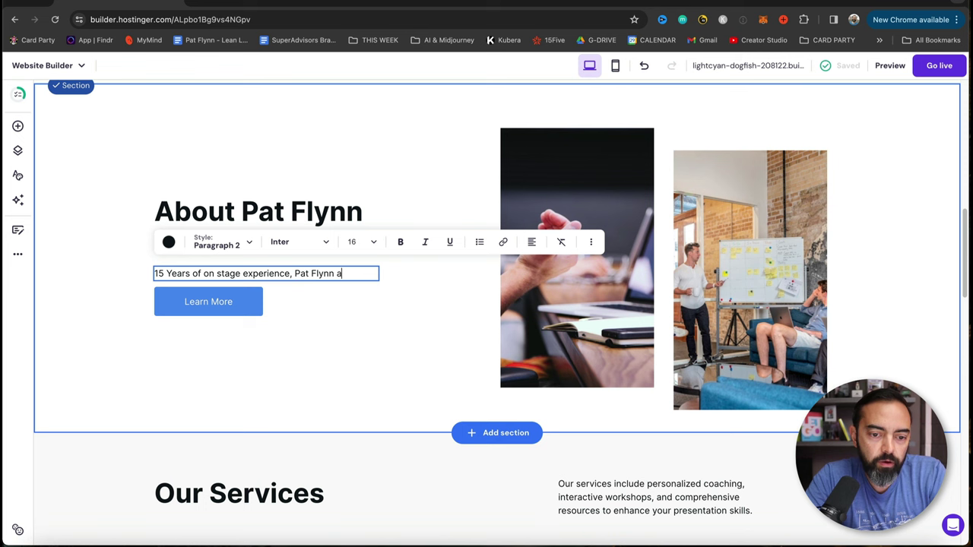
text(lways offers a dynamic presentation that WOWs )
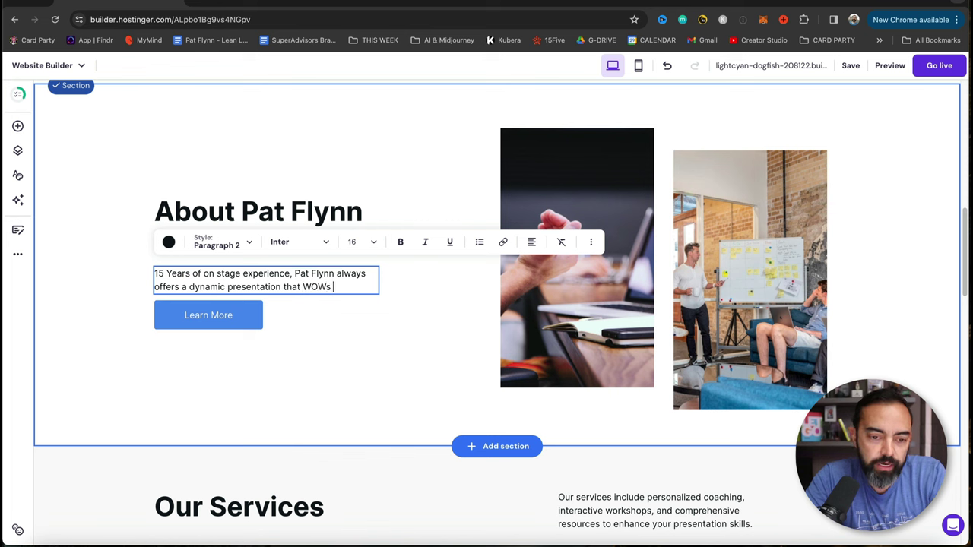
text(a crowd, and he's now looking to find a few student)
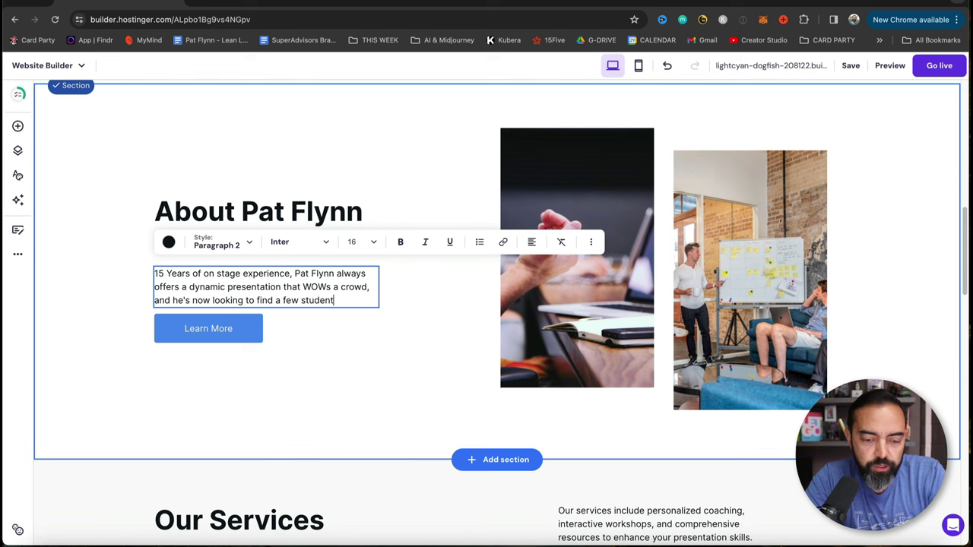
Step: Finish the About bio text and start replacing the first About photo with an upload
text(his methods to.)
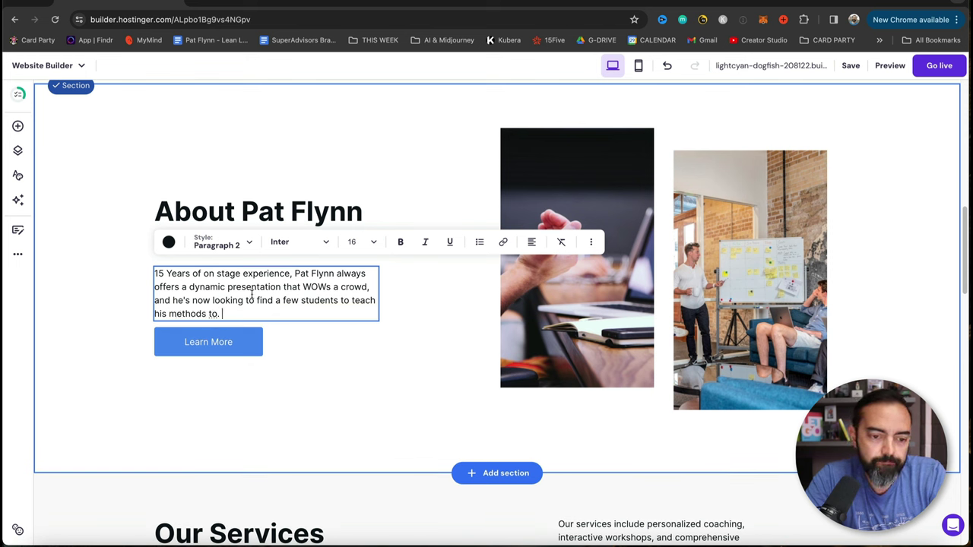
key(Escape)
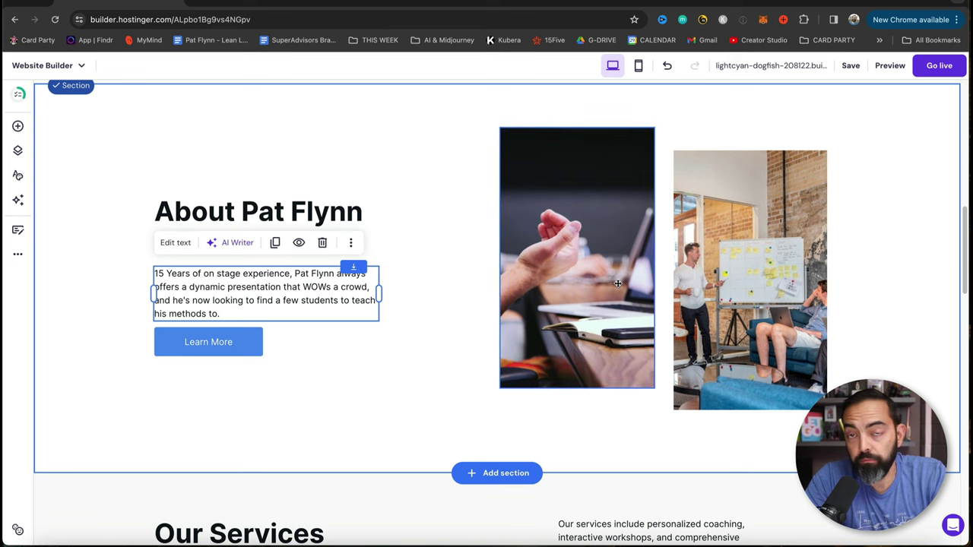
click(562, 272)
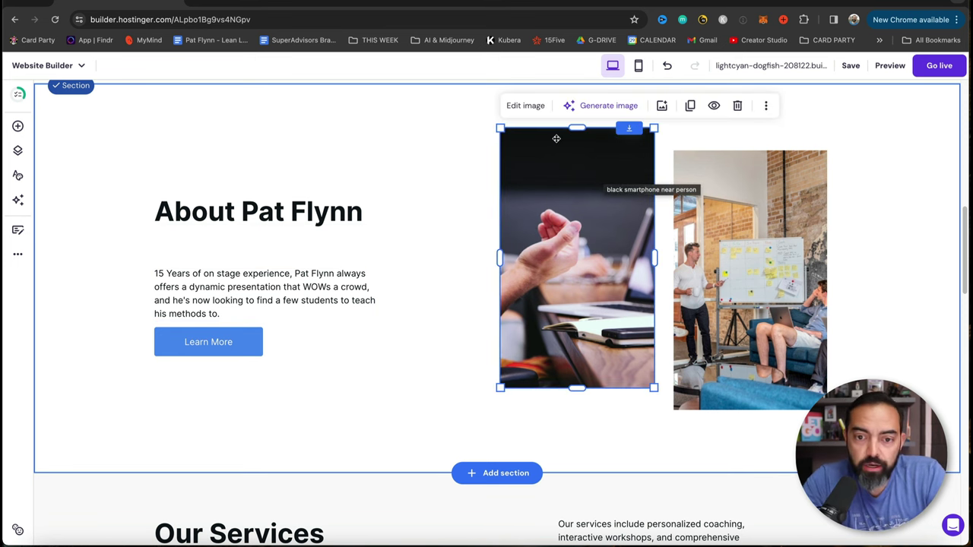
click(528, 106)
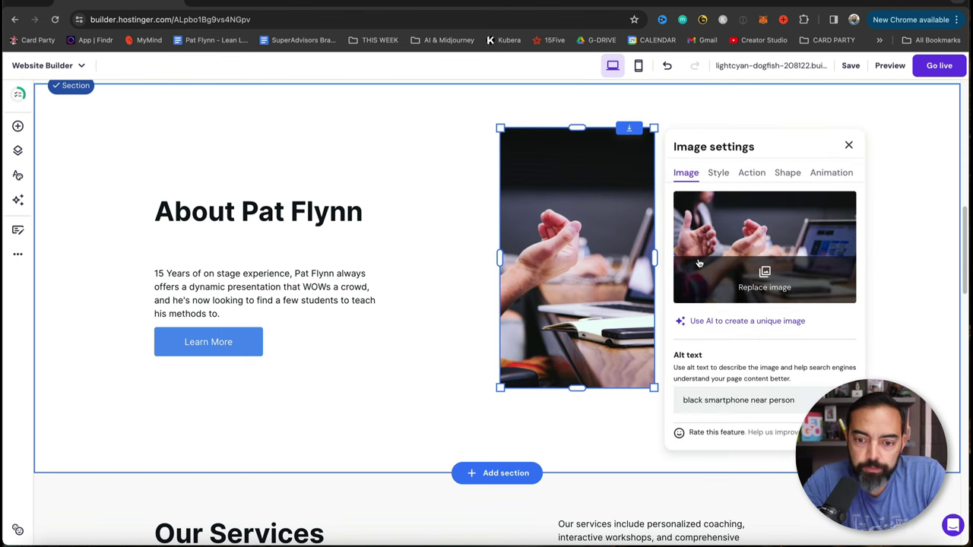
click(765, 281)
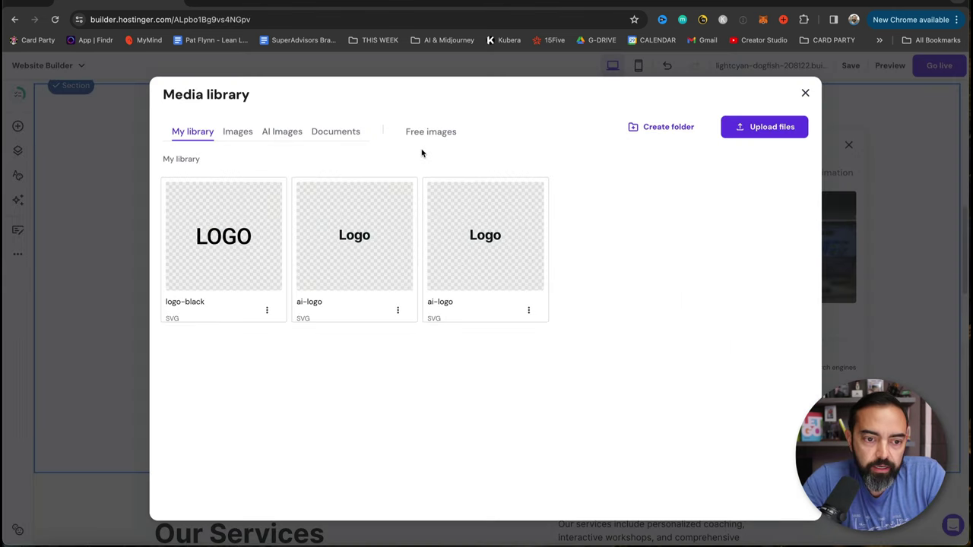
click(754, 131)
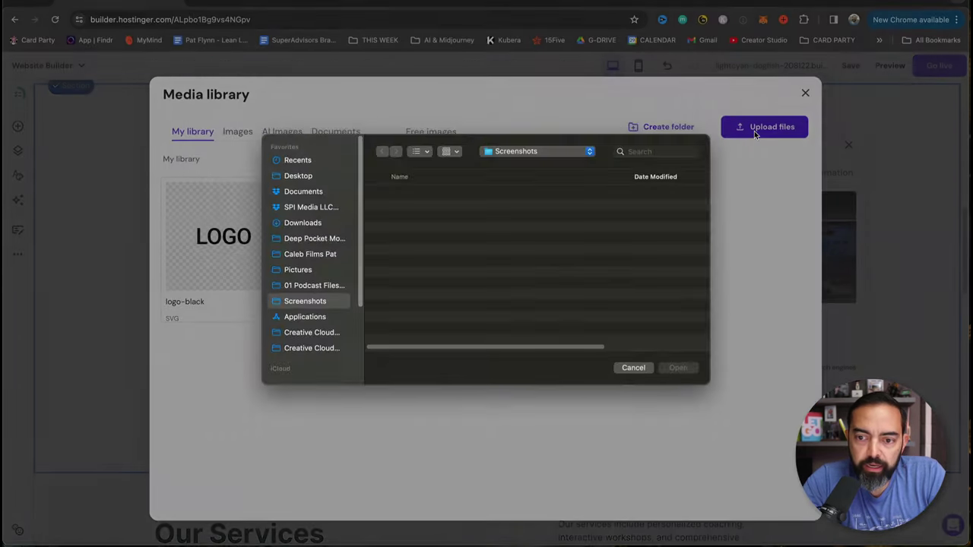
Step: Upload the DSC photo of the man at a laptop and apply it to that image
click(535, 156)
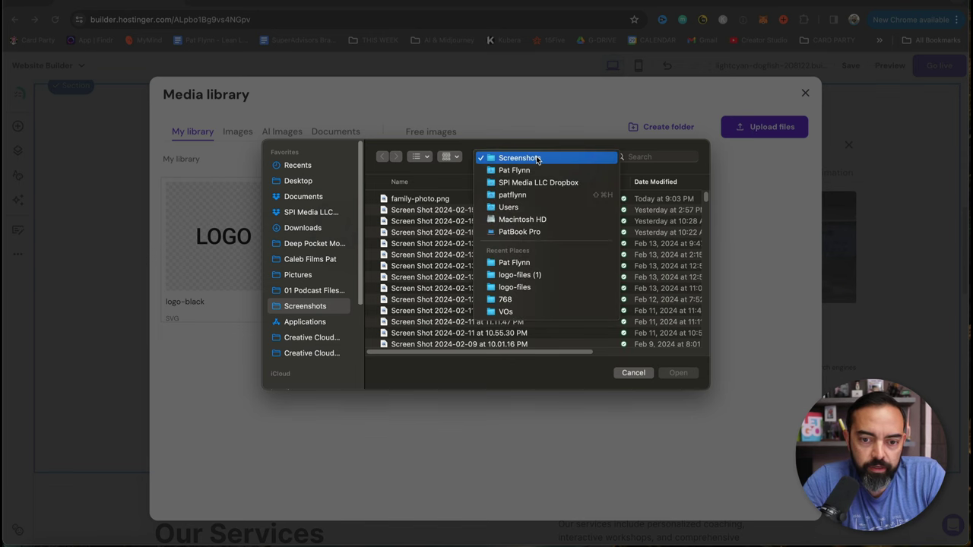
click(521, 264)
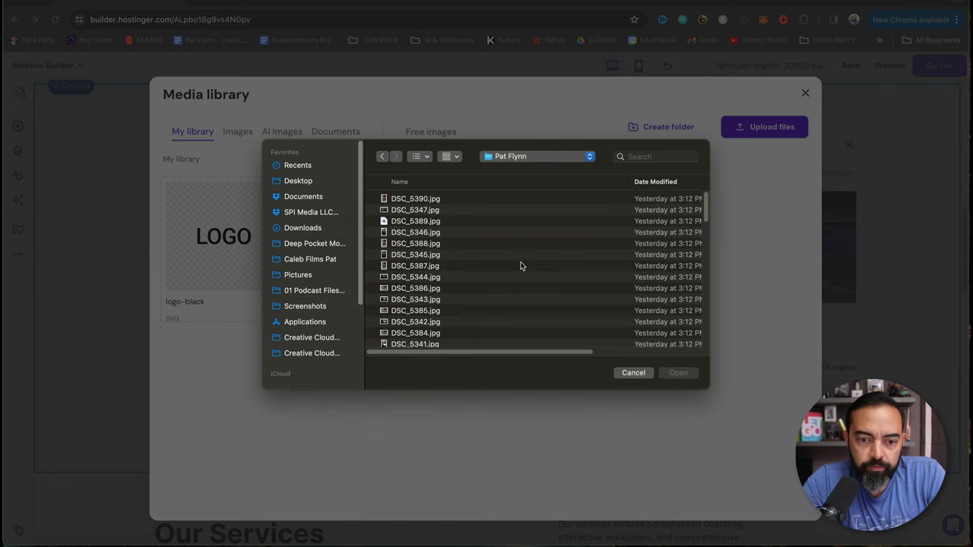
double_click(411, 216)
click(226, 233)
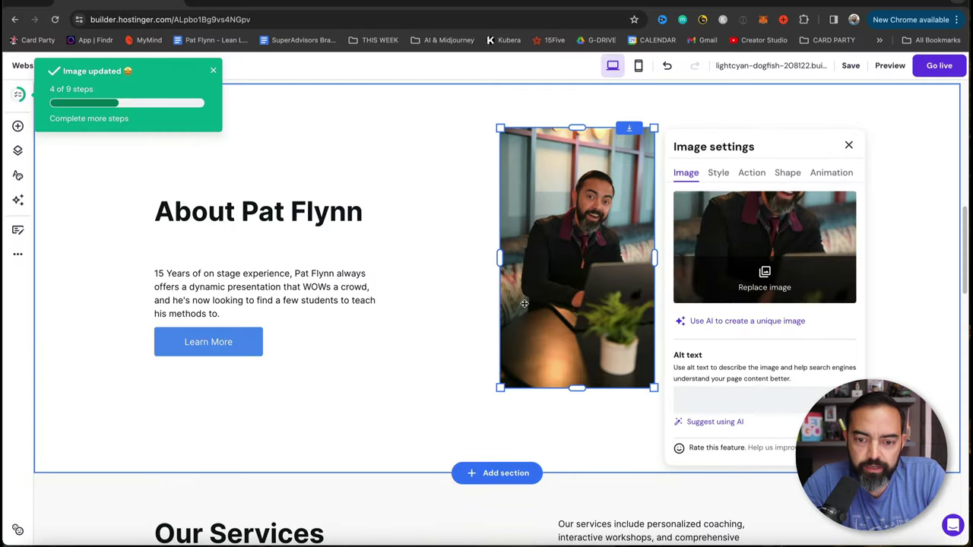
click(849, 144)
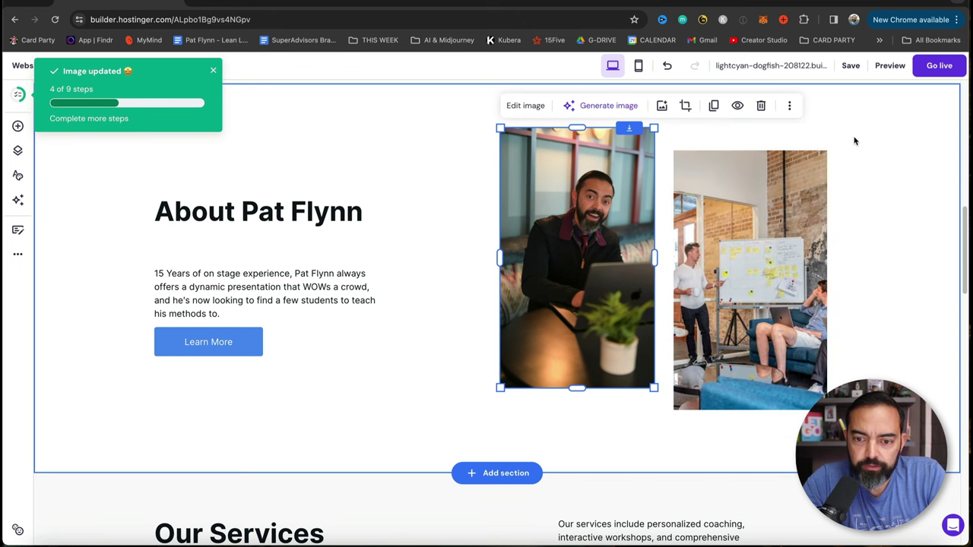
scroll(456, 311, up, 2)
click(460, 320)
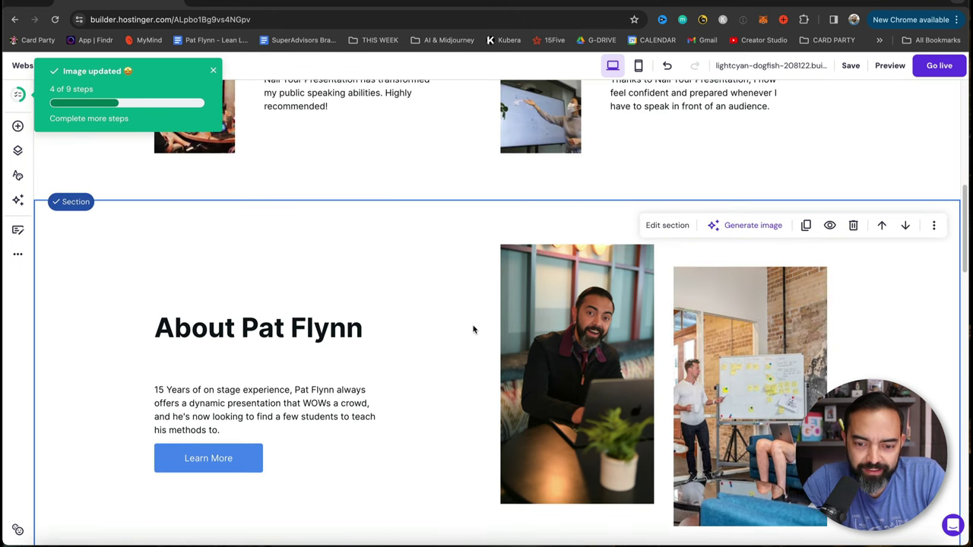
scroll(592, 334, down, 2)
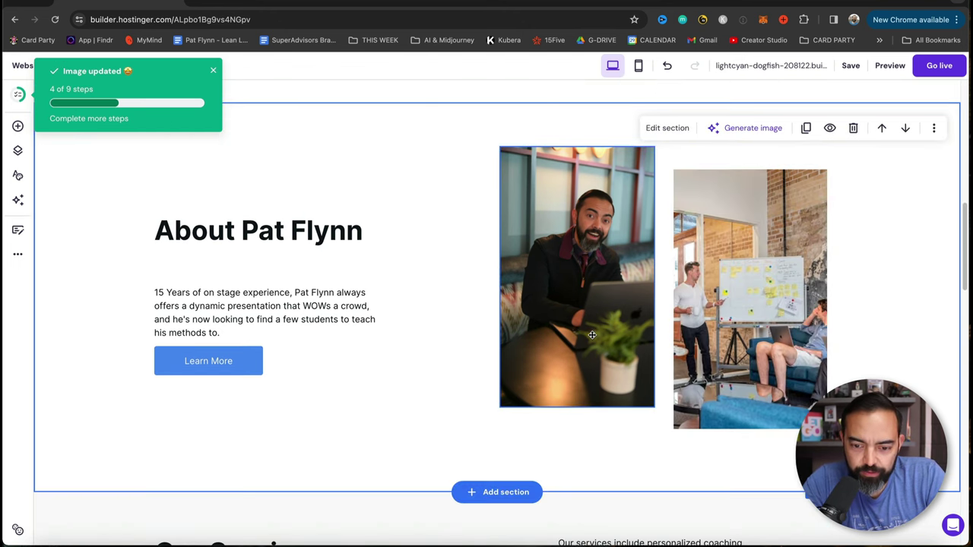
Step: Generate an AI image of a large crowd watching a keynote presentation for the second About photo
click(758, 290)
click(791, 147)
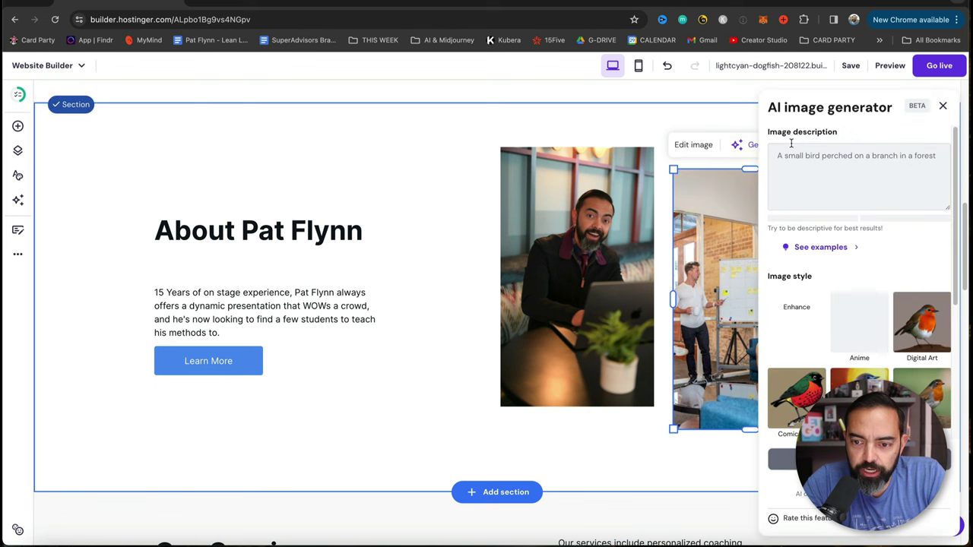
click(826, 170)
text(a large crowd car)
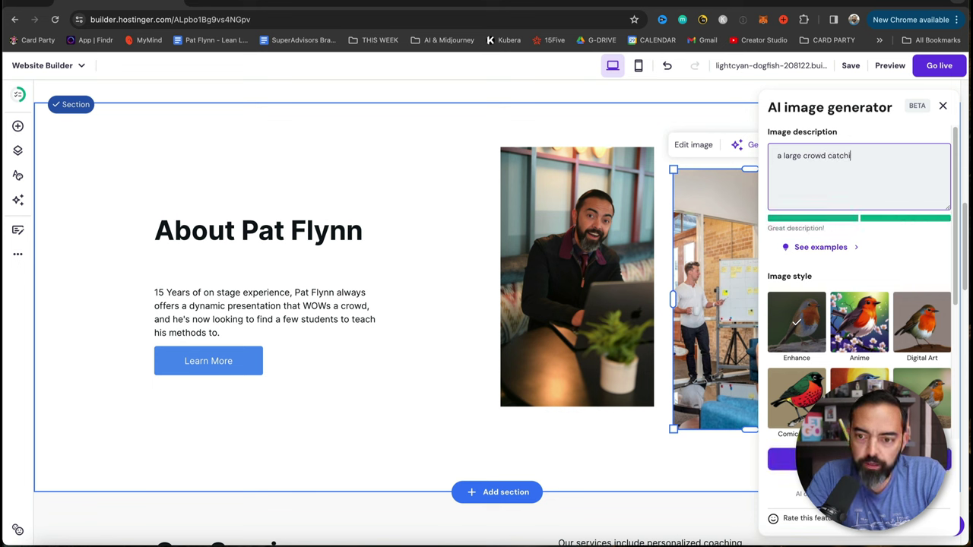
key(BackSpace)
text(tching a keynote)
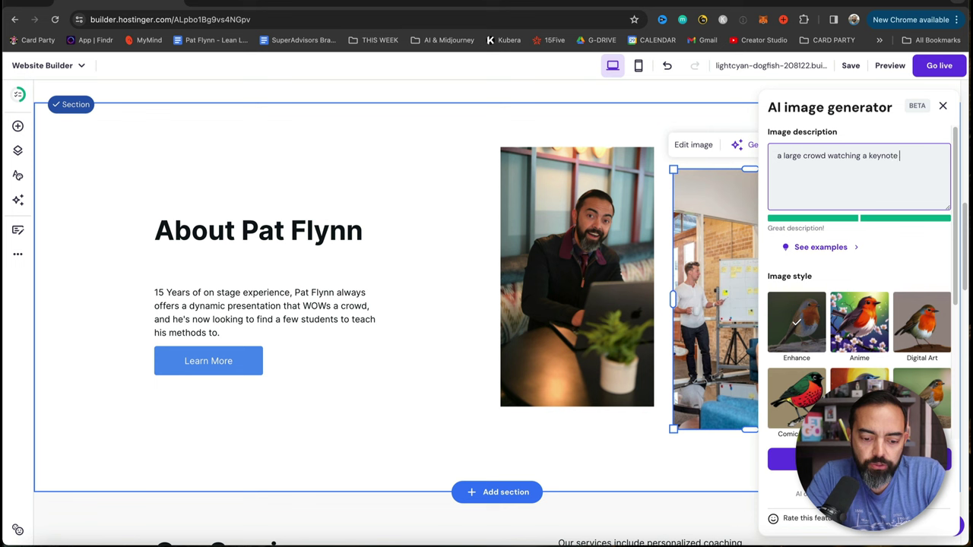
text( style presentation in a large keynote hall)
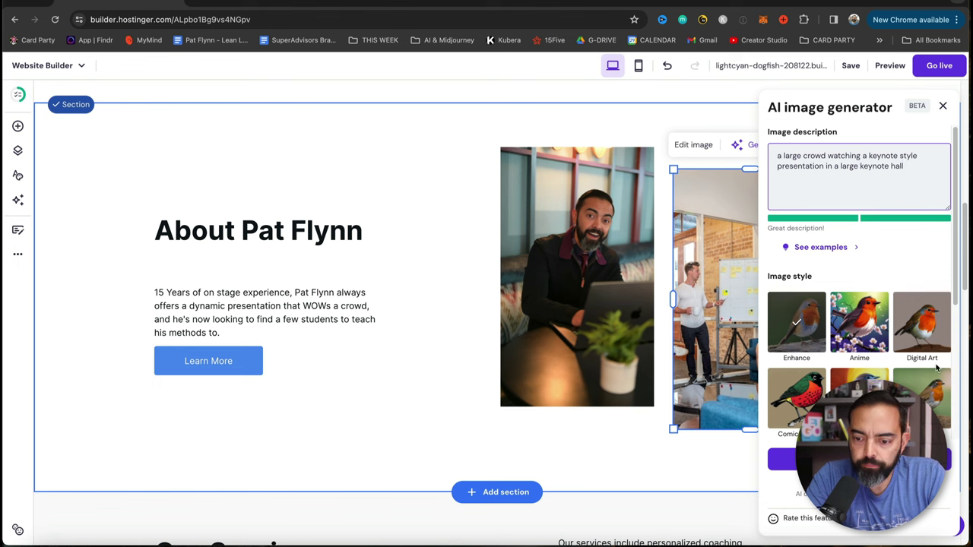
key(Return)
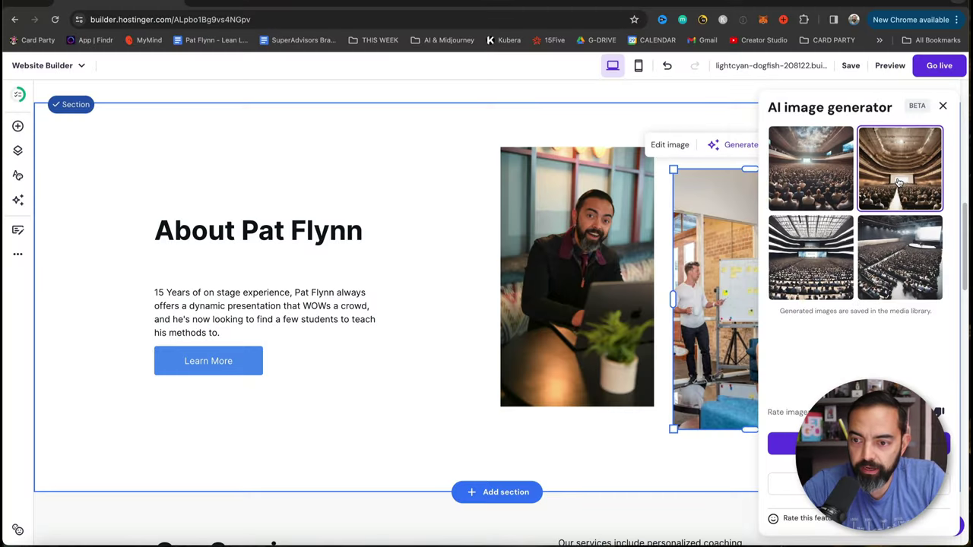
click(902, 156)
click(688, 455)
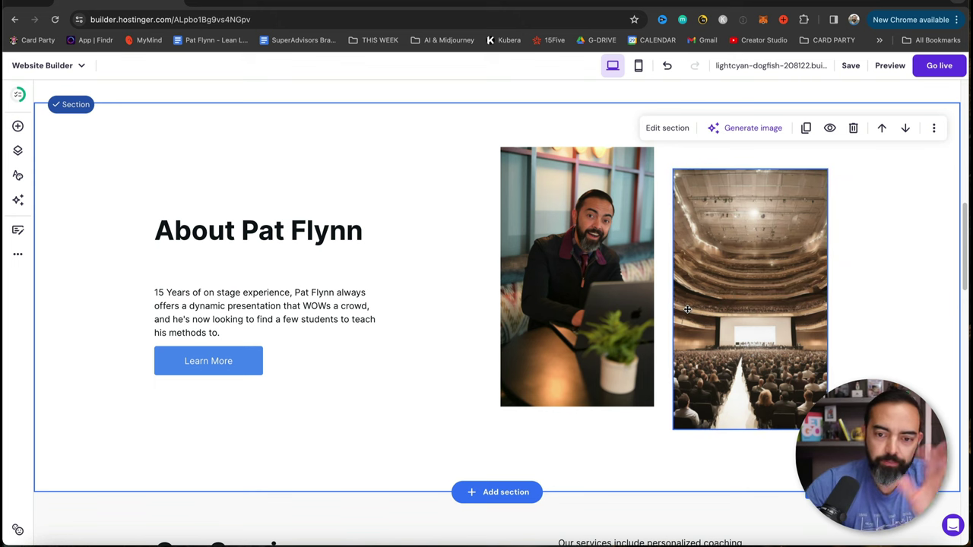
Step: Delete the laptop photo in Our Services, keeping the neon DO SOMETHING GREAT image
scroll(478, 309, down, 2)
scroll(477, 309, down, 5)
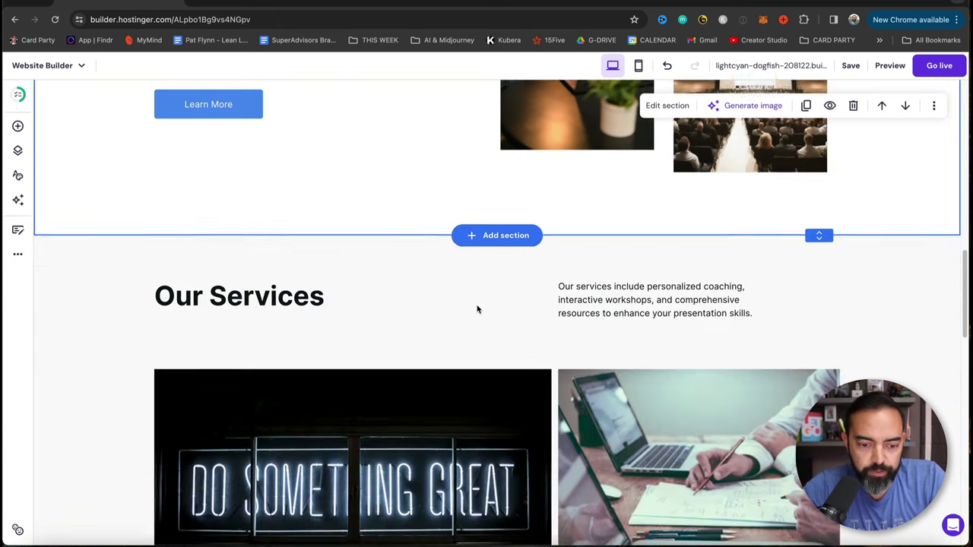
scroll(477, 306, down, 1)
scroll(478, 305, up, 1)
scroll(477, 306, down, 1)
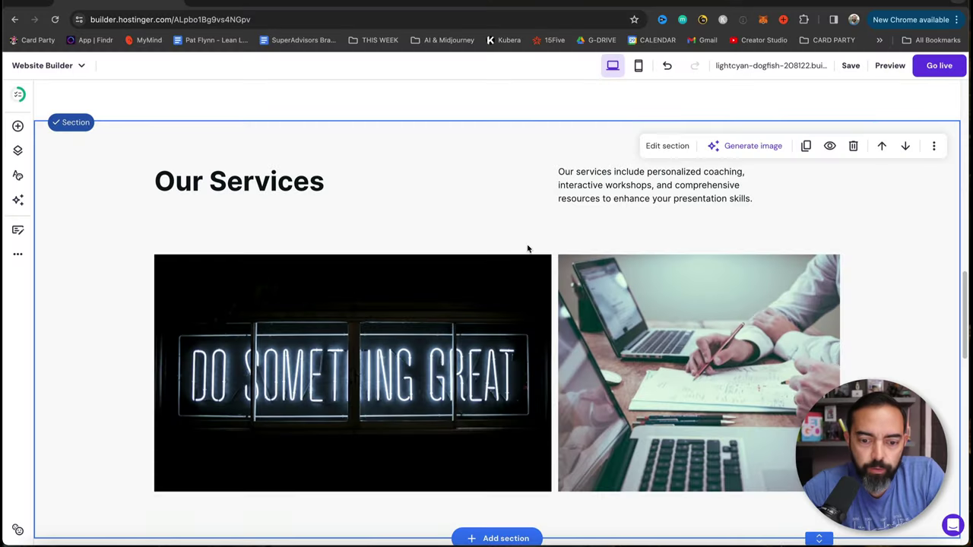
click(495, 319)
click(685, 403)
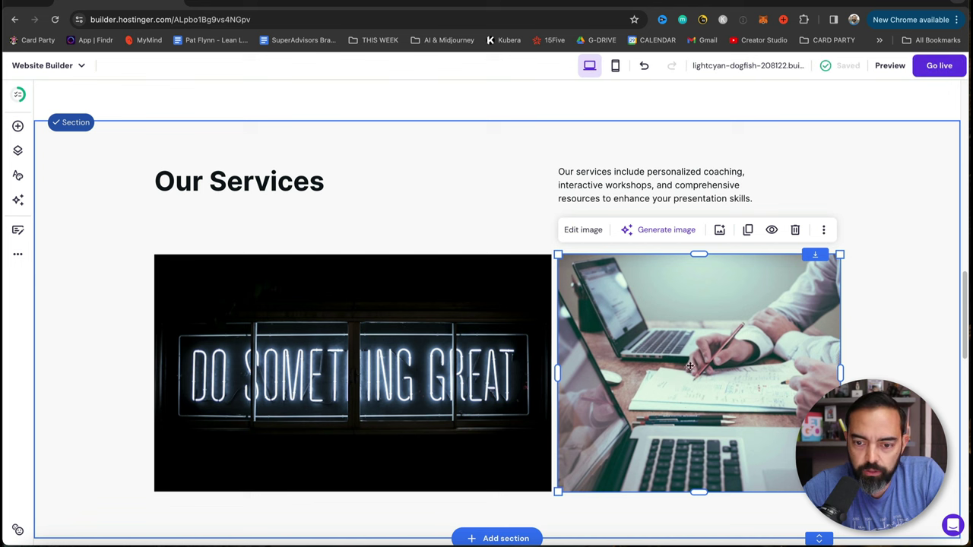
click(796, 230)
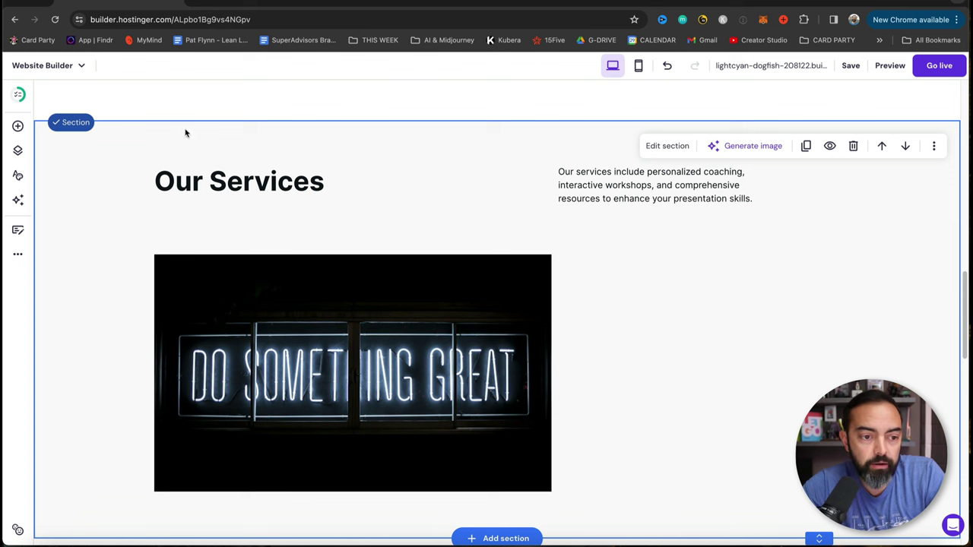
Step: Add a widened button beside the neon image labelled 'Hire Me Today!'
click(18, 129)
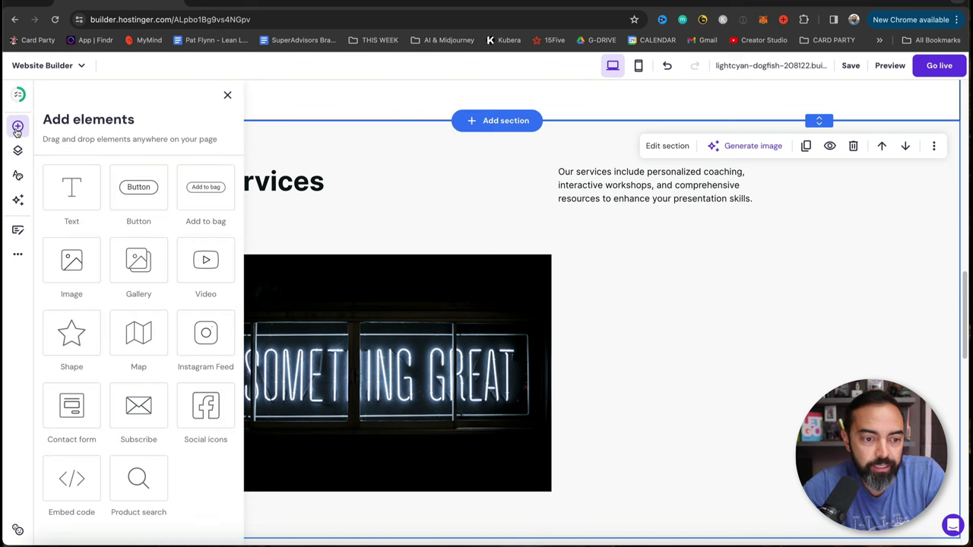
drag(135, 187, 749, 384)
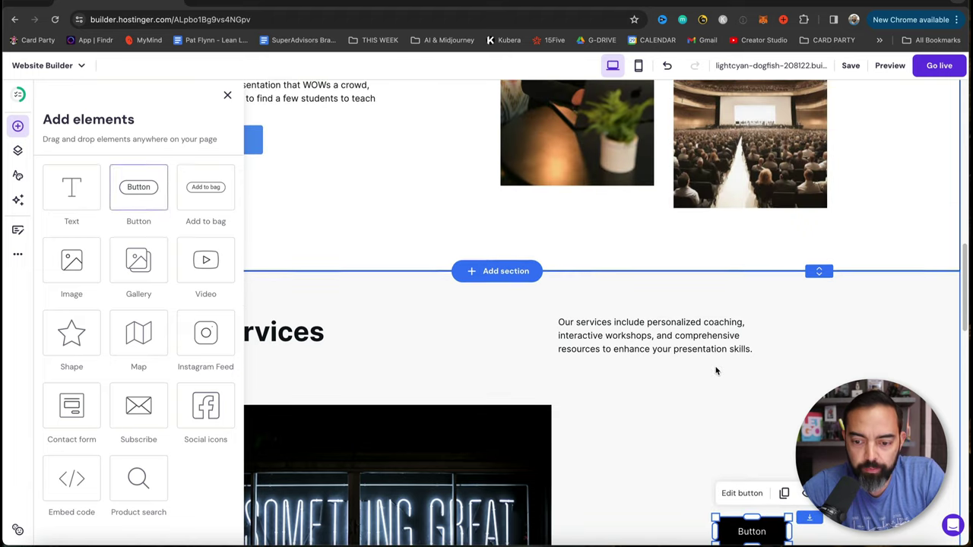
scroll(654, 384, down, 1)
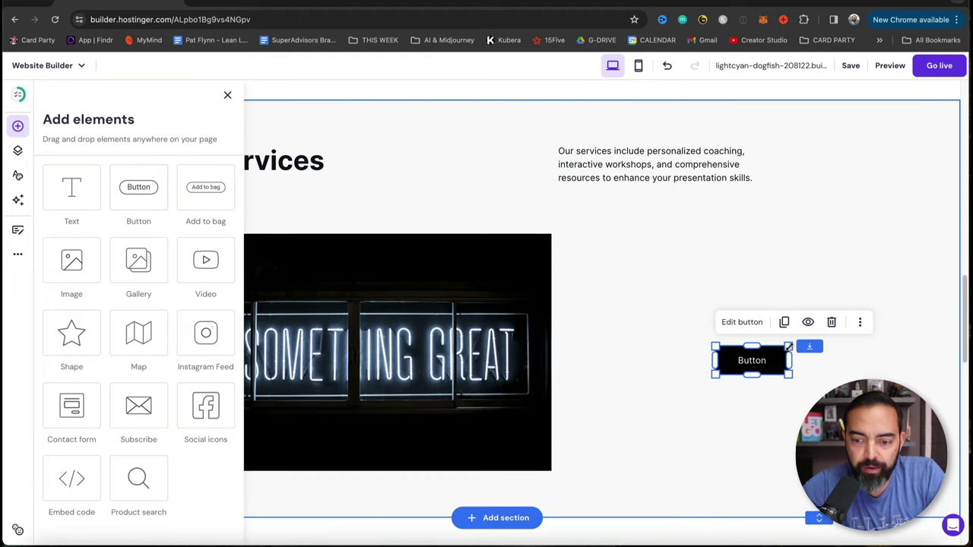
drag(789, 346, 866, 323)
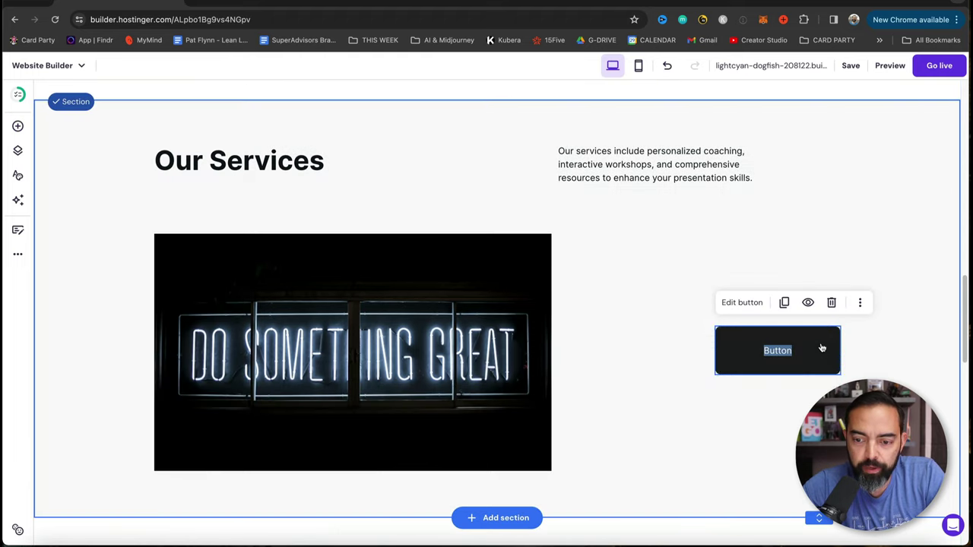
drag(820, 349, 743, 389)
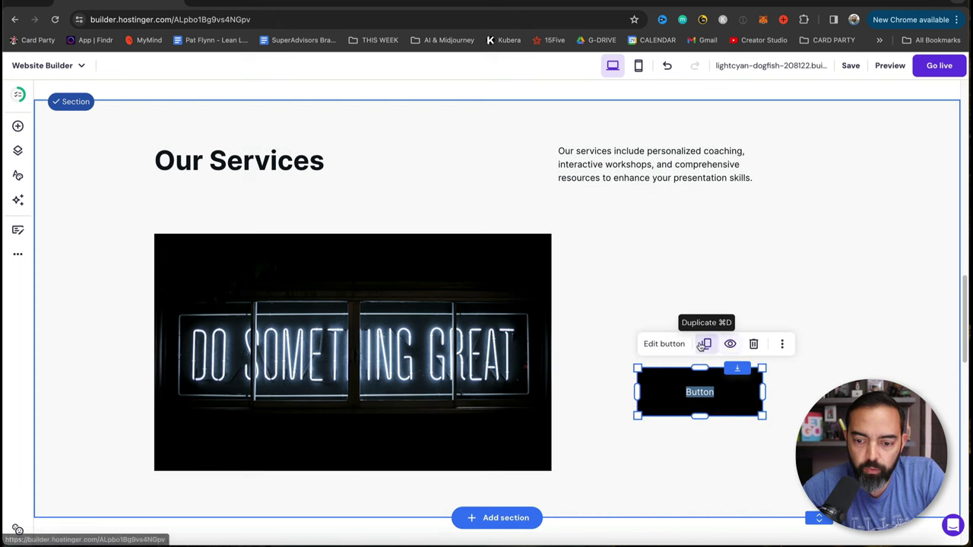
click(675, 346)
double_click(811, 303)
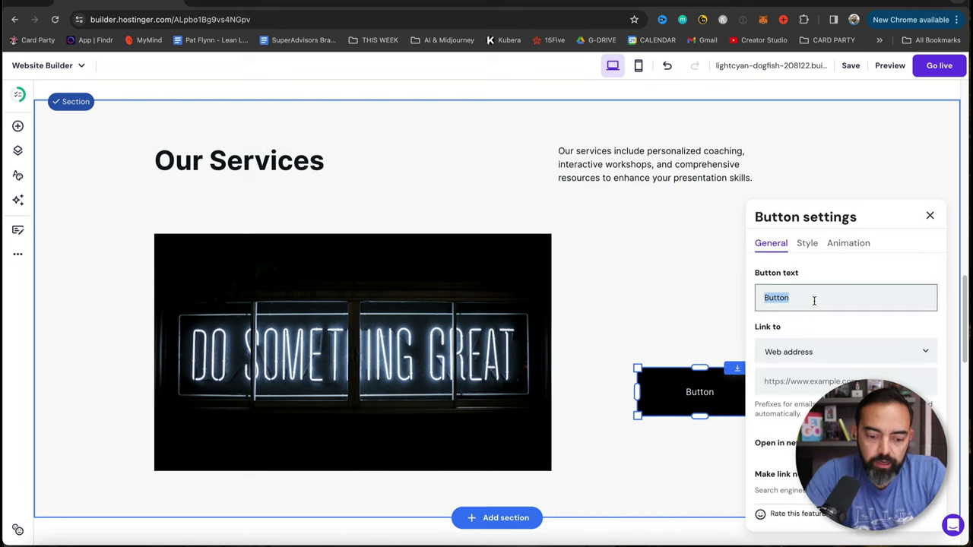
text(Hire Me Today!)
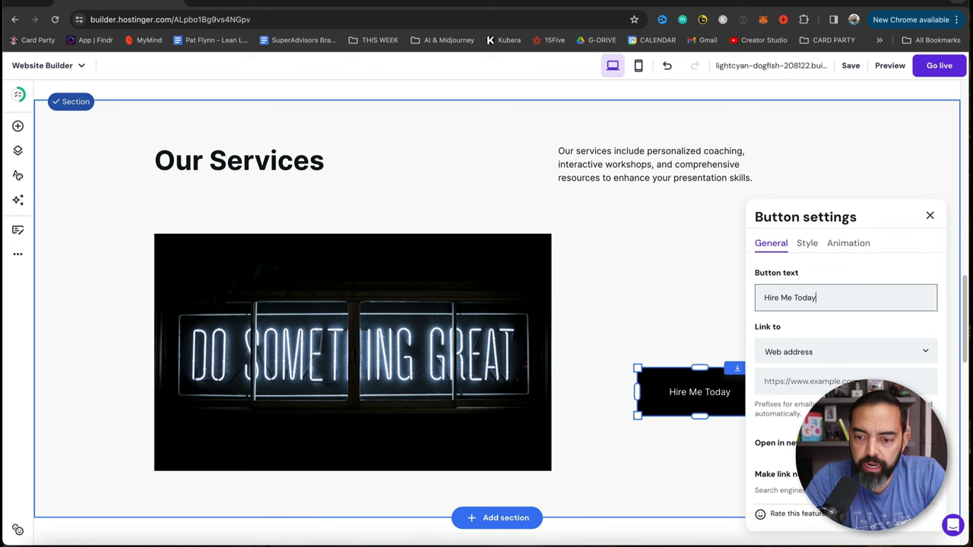
Step: Style the button text in Roboto at text size 25
click(807, 243)
scroll(799, 314, down, 2)
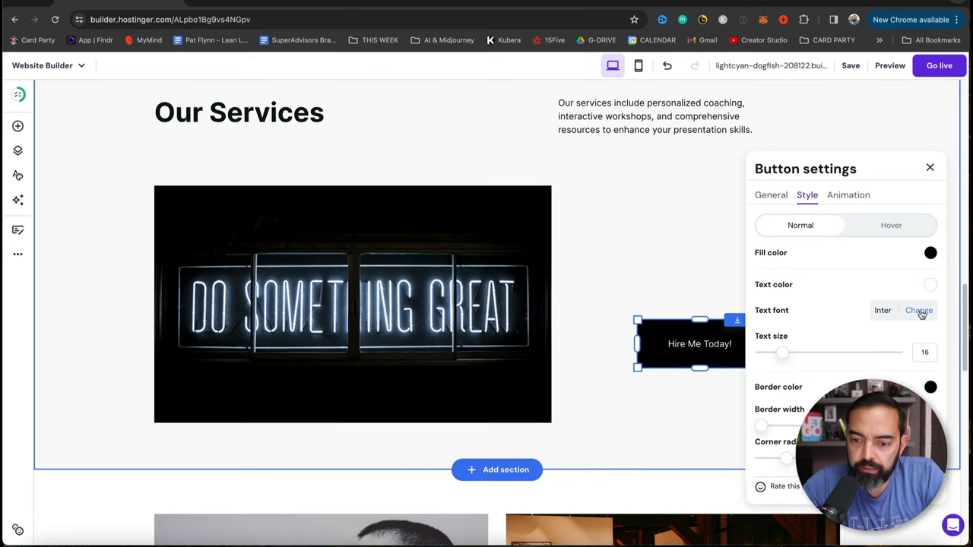
click(920, 311)
scroll(799, 409, down, 3)
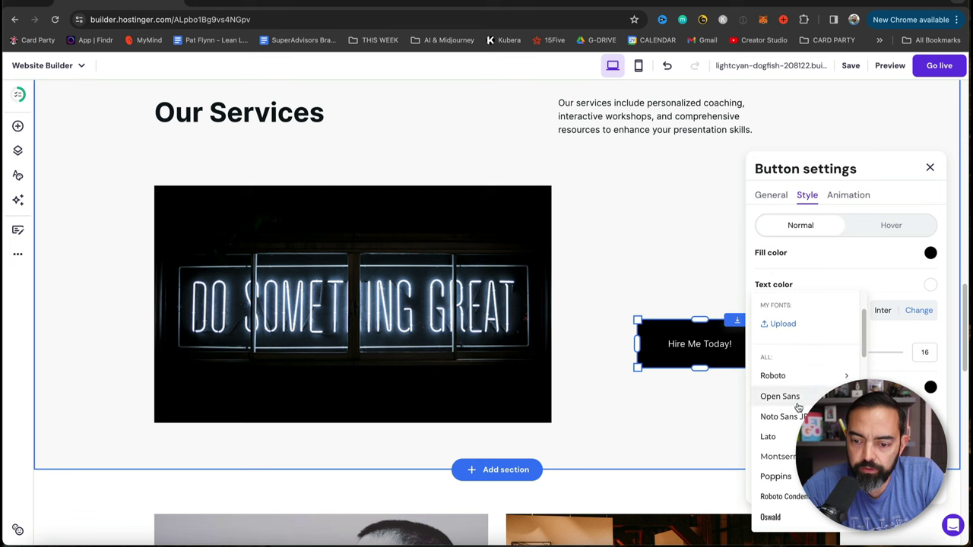
click(799, 377)
click(917, 314)
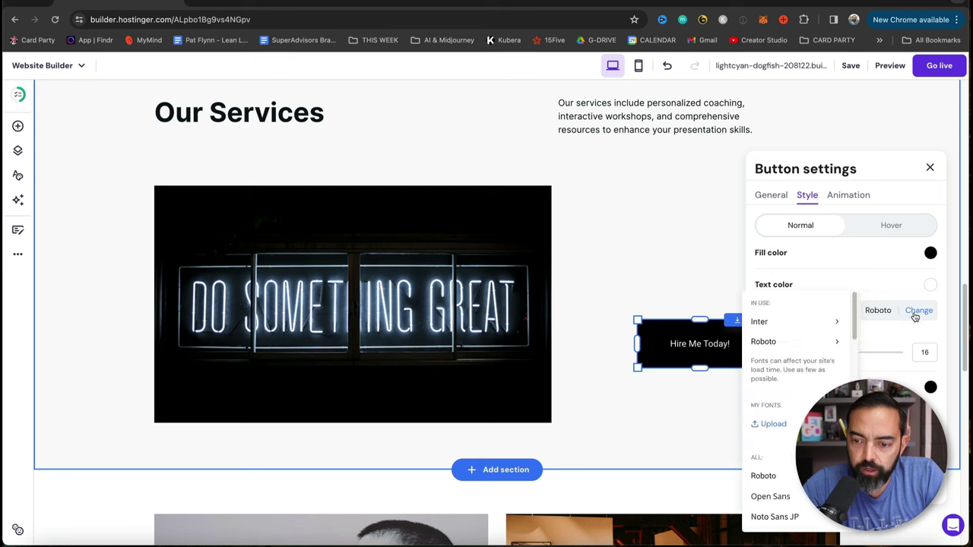
click(763, 476)
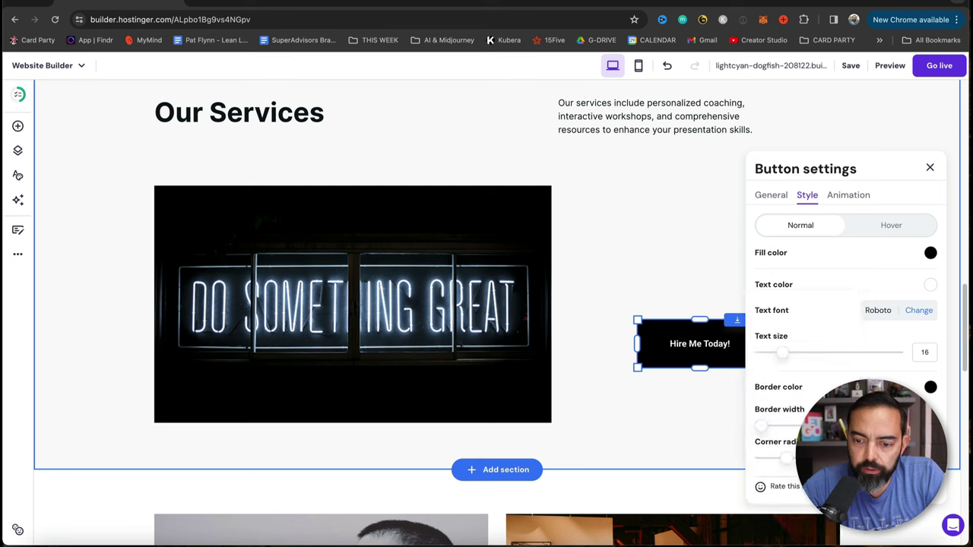
drag(780, 350, 813, 353)
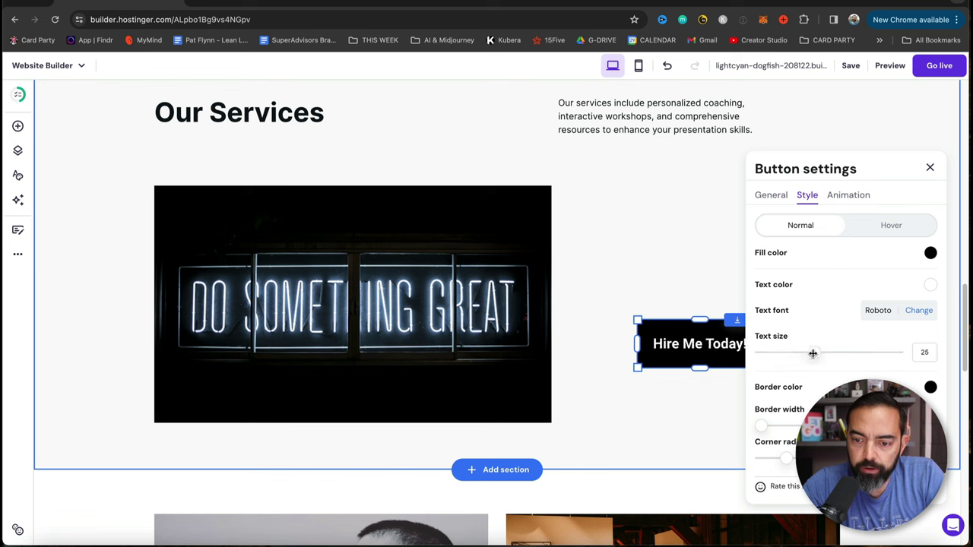
click(684, 262)
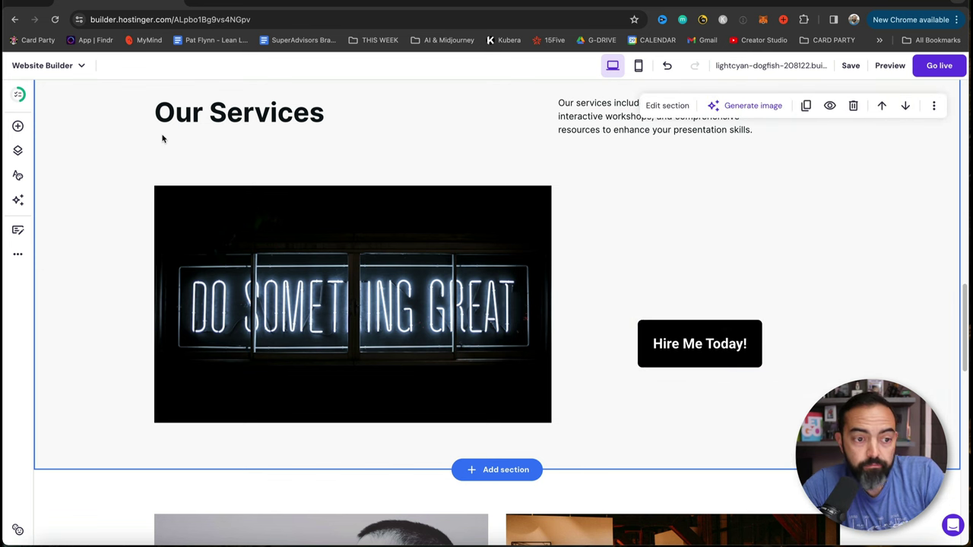
Step: Add a heading beside the neon image inviting students to apply for 2024 speaking-season coaching
click(18, 125)
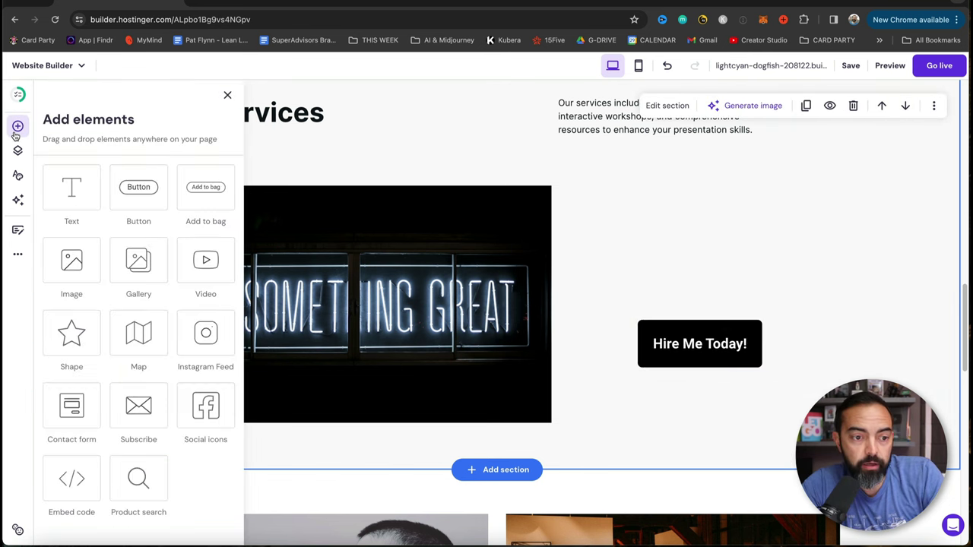
click(78, 199)
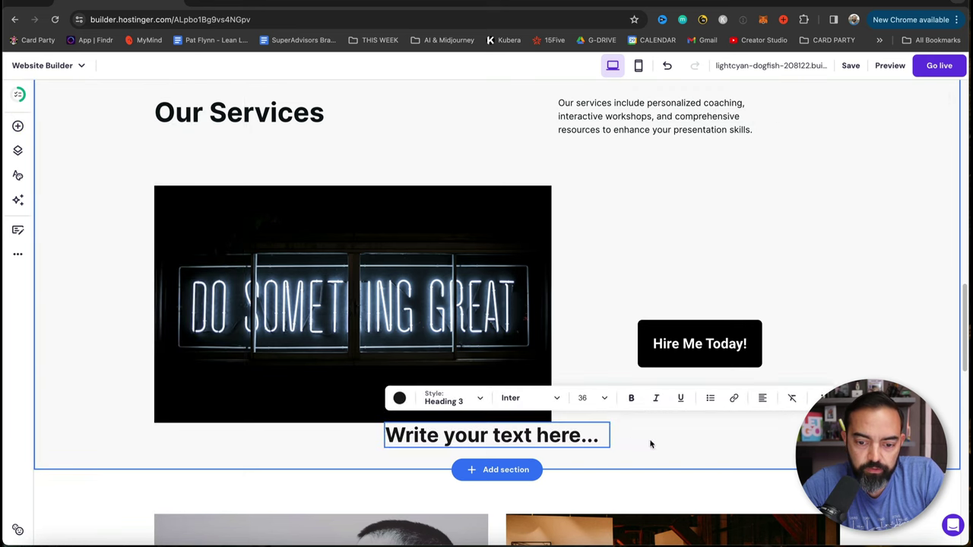
drag(597, 442, 788, 254)
double_click(781, 256)
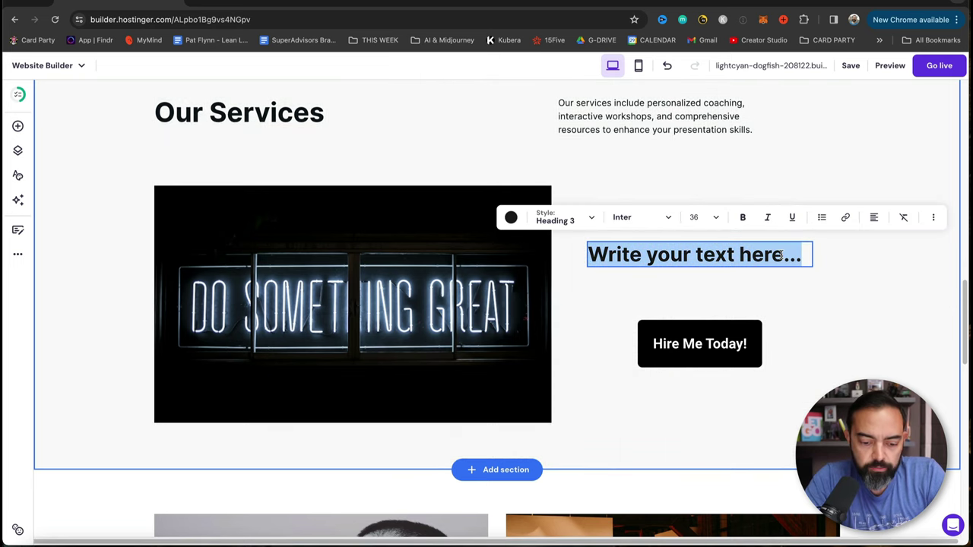
text(I'm now hi)
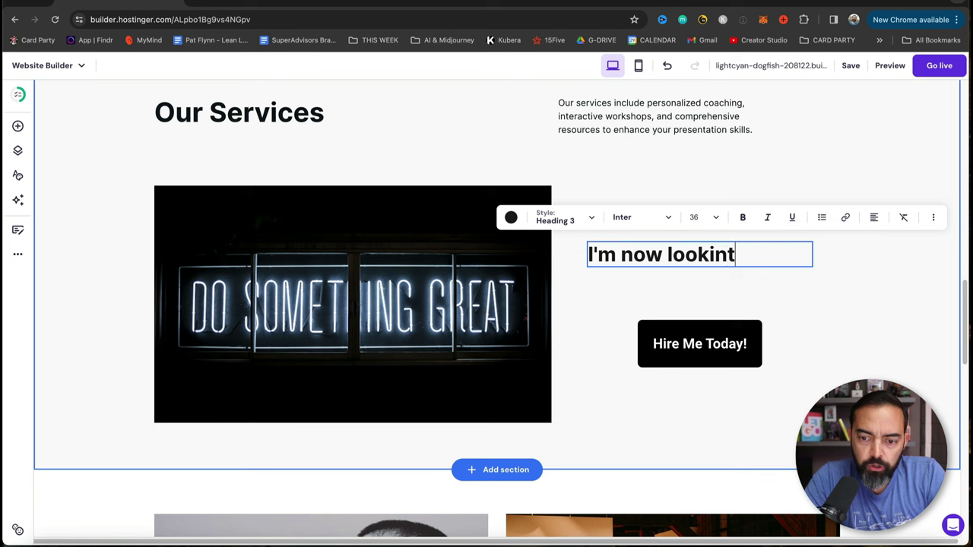
text(oking to coach 34)
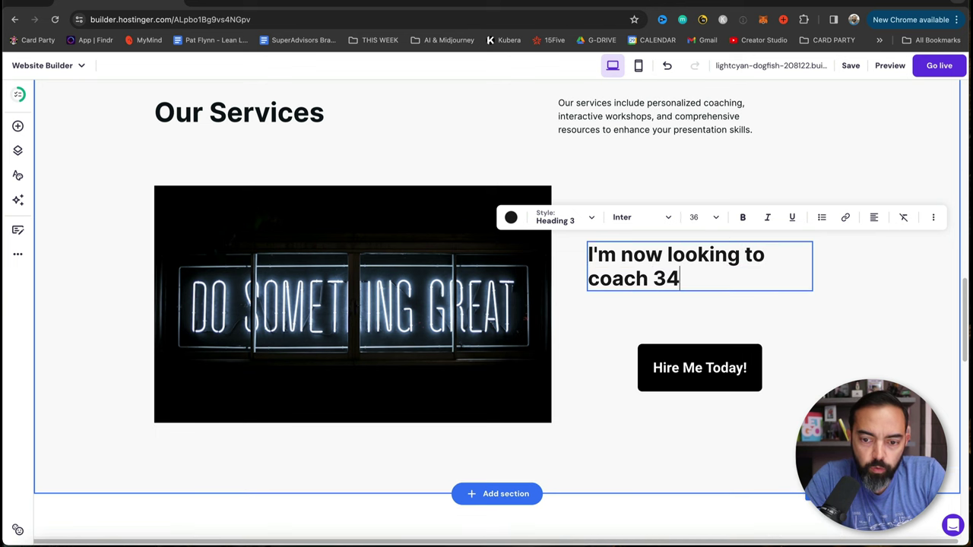
key(BackSpace)
key(BackSpace)
text(4 students)
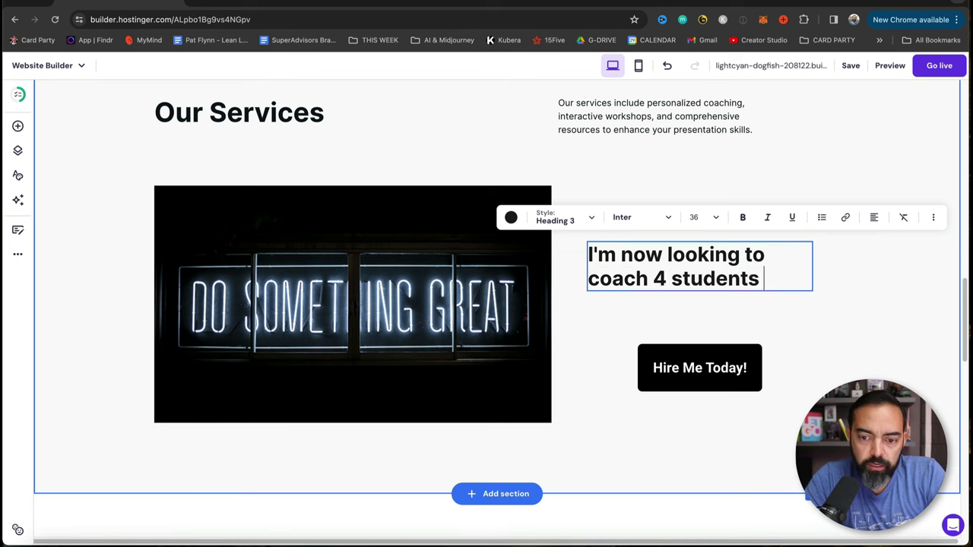
text( for the 2024)
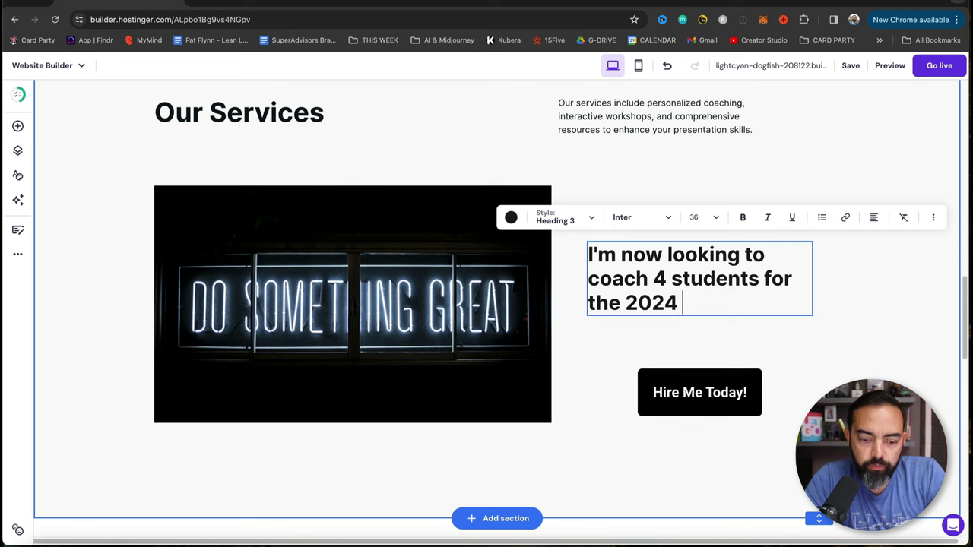
text( speaking sea)
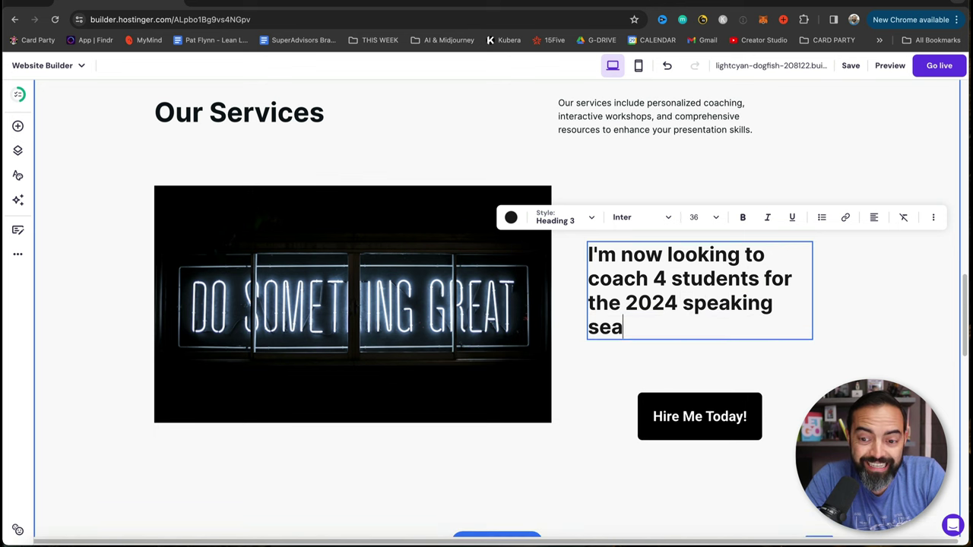
text(son. Click the link )
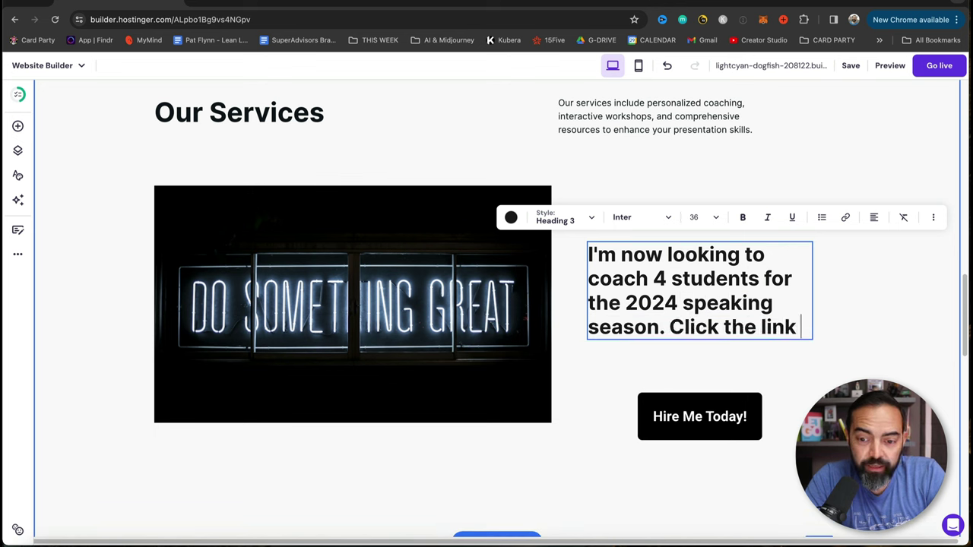
text(below to apply!)
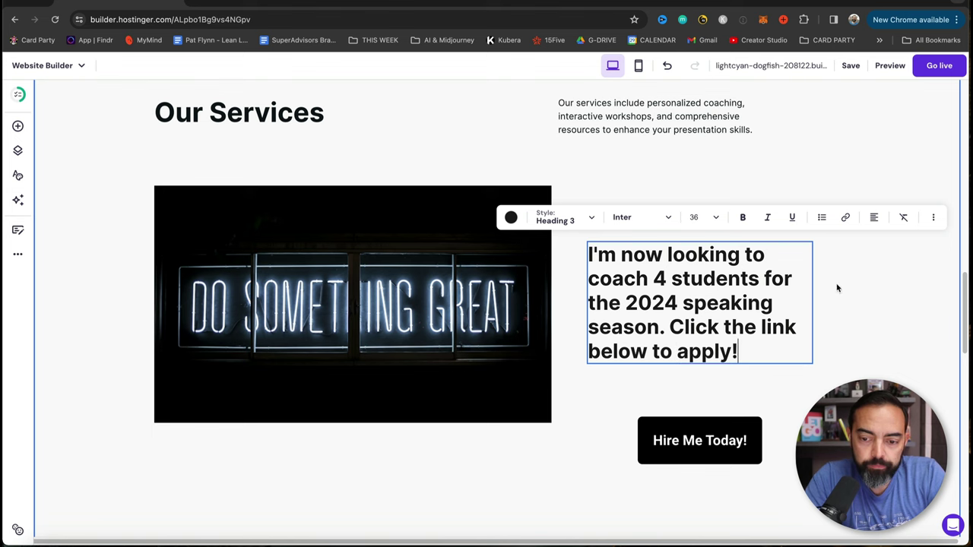
key(Escape)
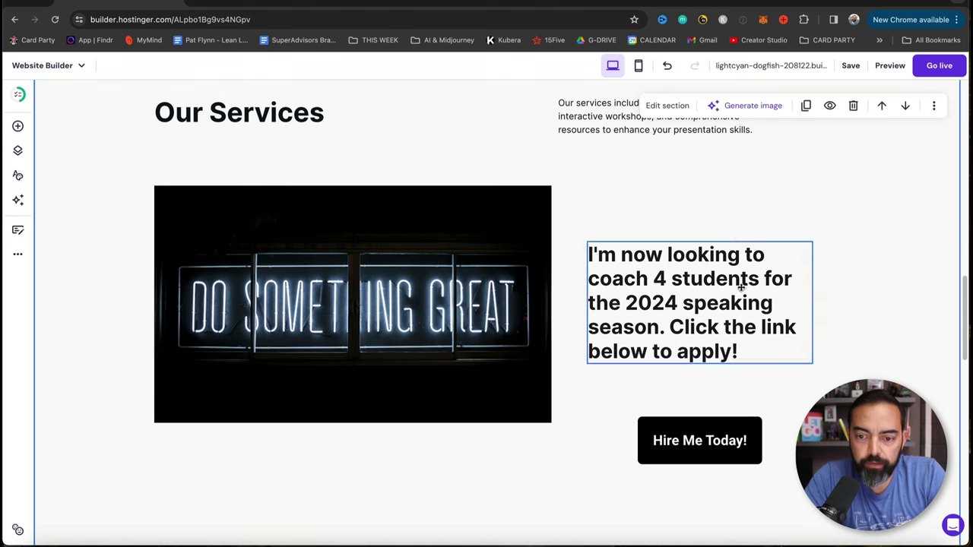
Step: Move the heading and Hire Me Today! button up beside the image and shorten Our Services
drag(734, 295, 739, 246)
click(714, 437)
drag(714, 437, 708, 351)
scroll(708, 351, down, 1)
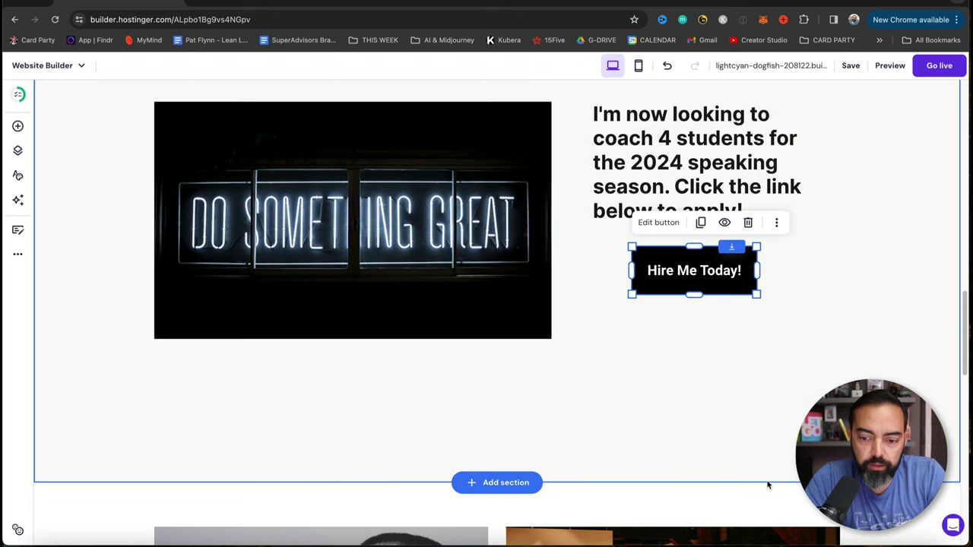
drag(819, 482, 819, 367)
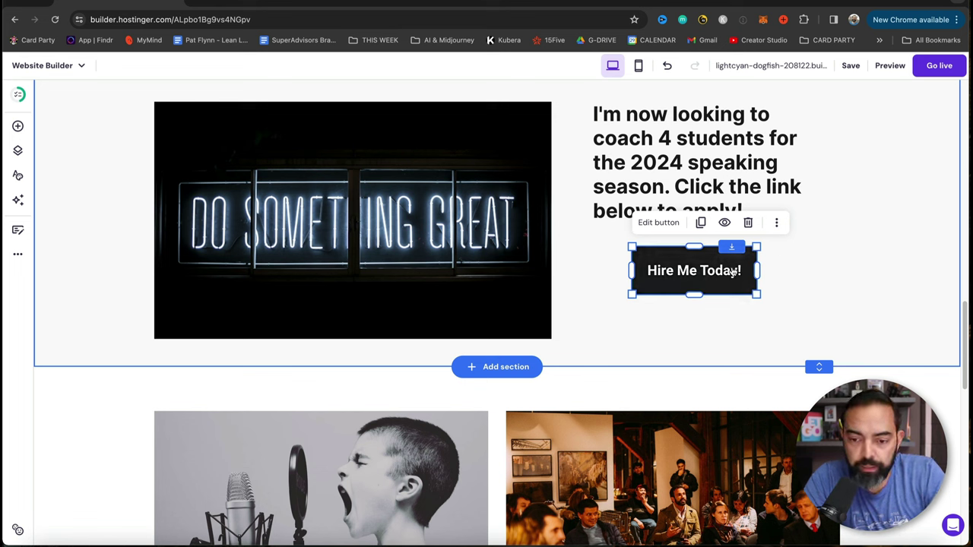
Step: Save the site changes
click(673, 222)
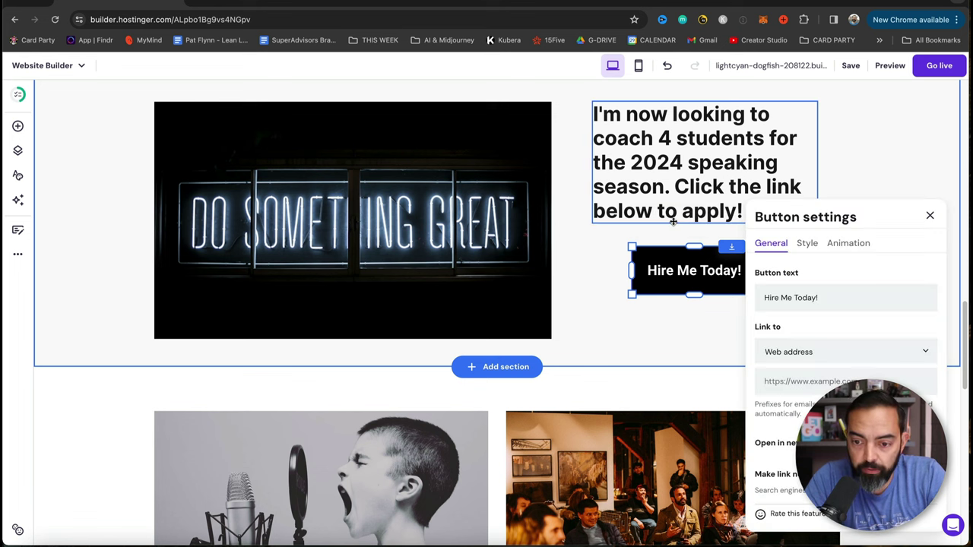
click(838, 159)
scroll(764, 196, up, 3)
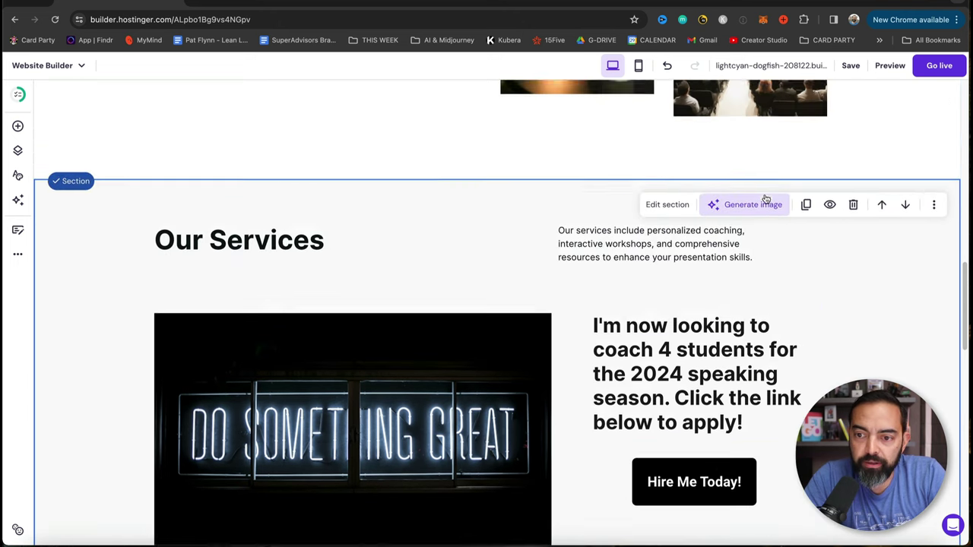
scroll(767, 199, up, 3)
click(851, 66)
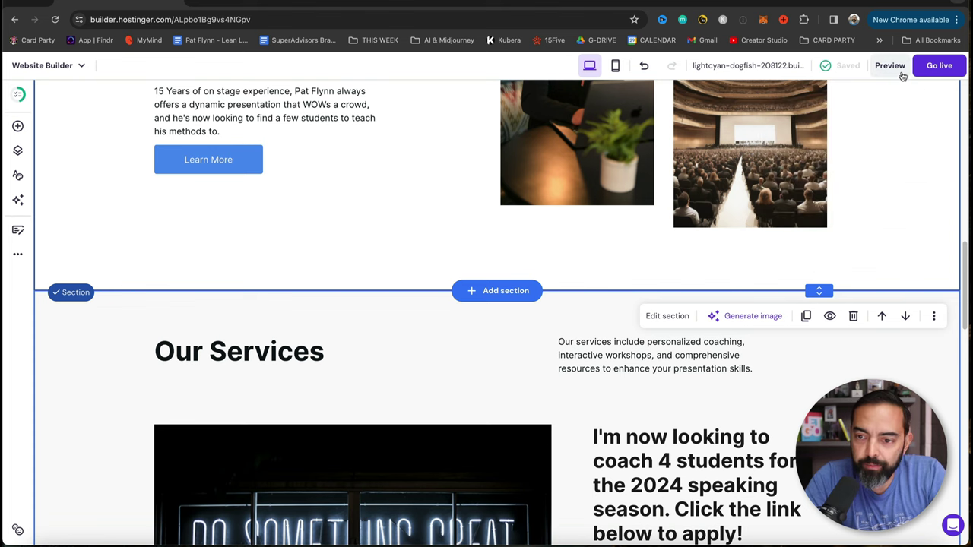
Step: Edit the hero subtitle, adding 'al' and 'coach' to describe a professional presentation coach
click(885, 68)
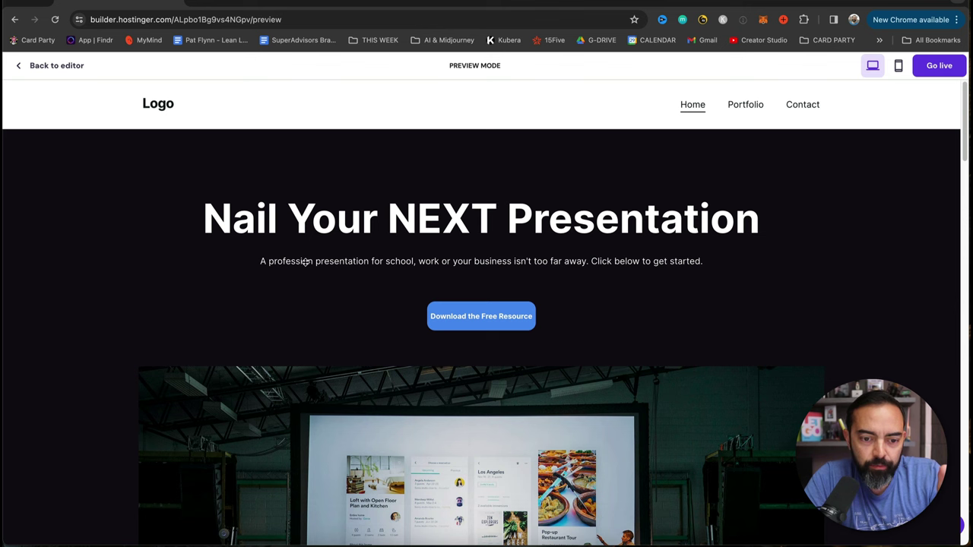
click(20, 67)
click(318, 262)
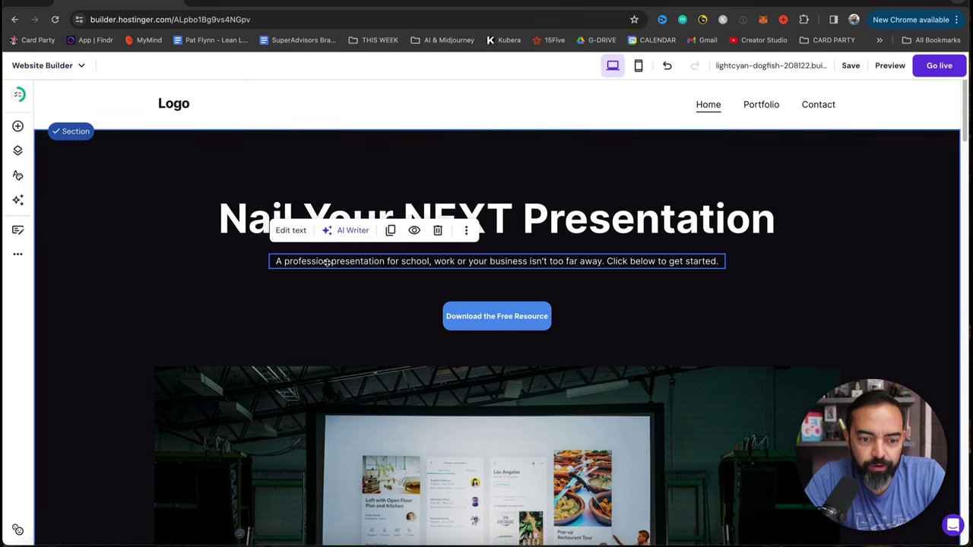
click(327, 262)
text(al)
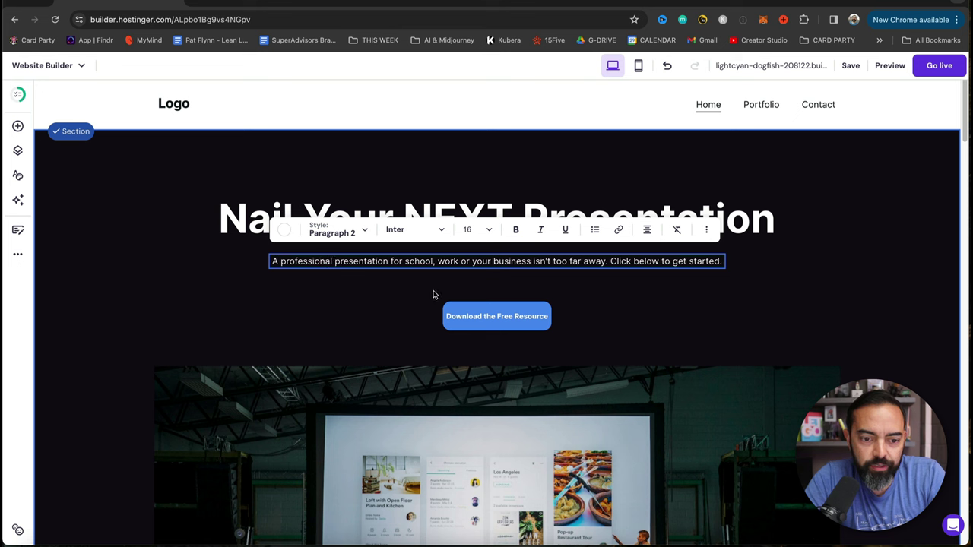
click(391, 261)
text(coach)
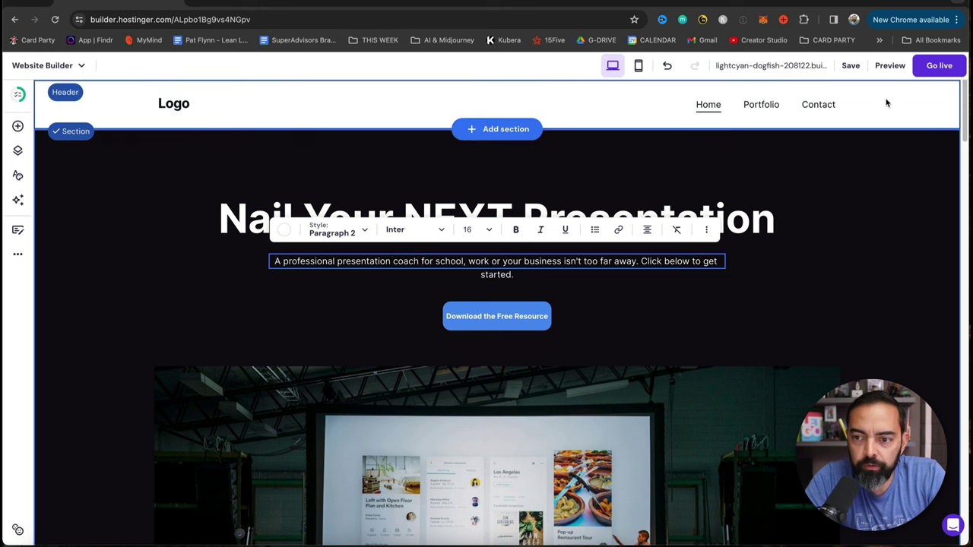
click(852, 66)
Step: Preview the site and scroll down to the Our Services section
click(884, 67)
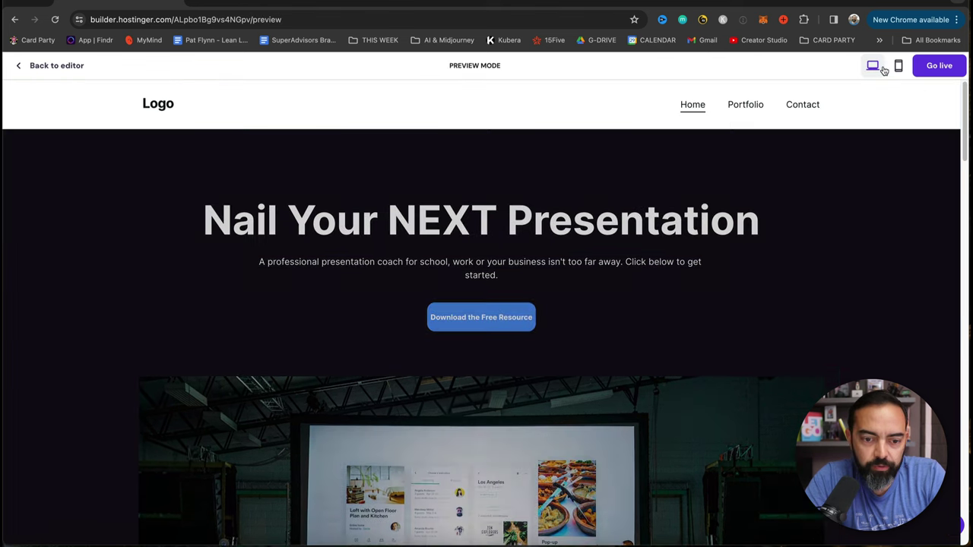
scroll(590, 197, down, 10)
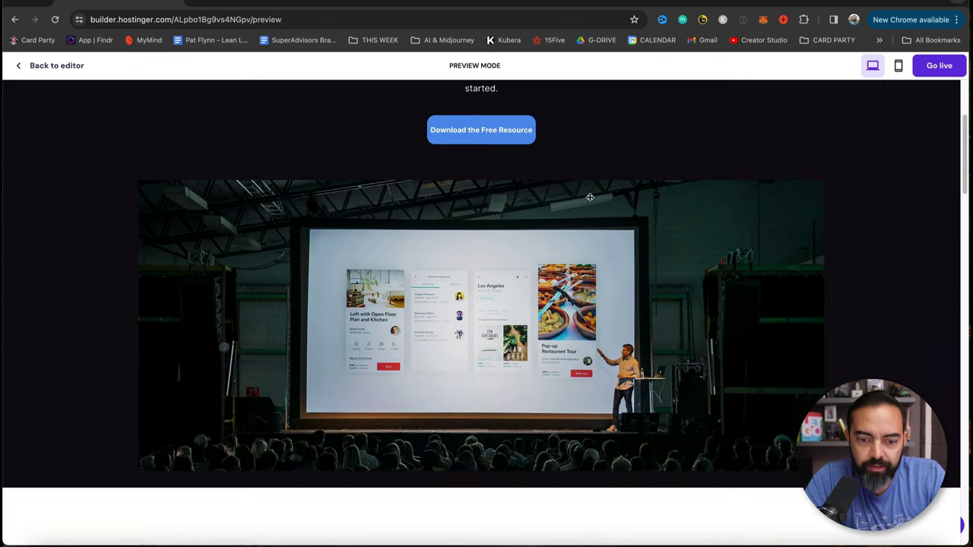
scroll(590, 199, down, 5)
scroll(590, 197, down, 5)
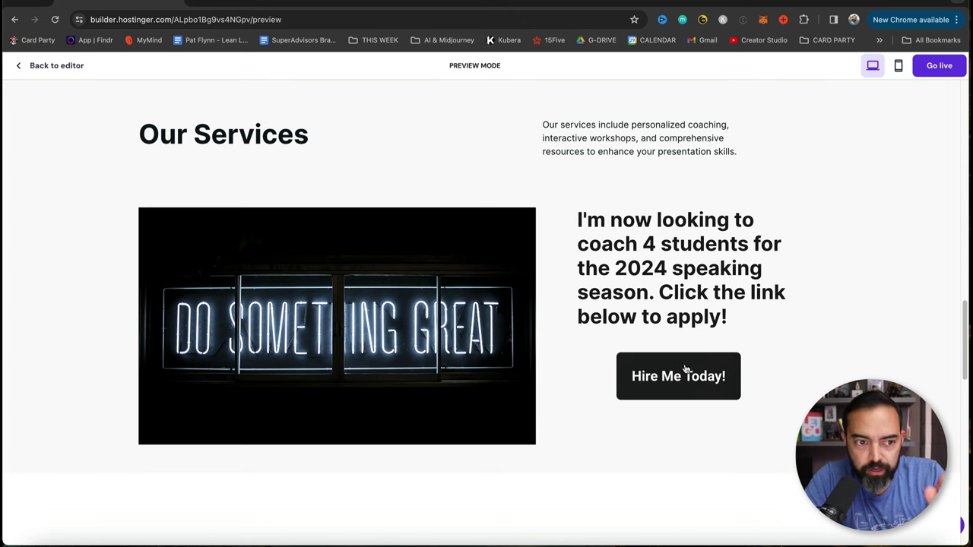
Step: Back in the editor, give the Hire Me Today! button a blue hover fill from the website colours
click(58, 68)
scroll(469, 297, down, 15)
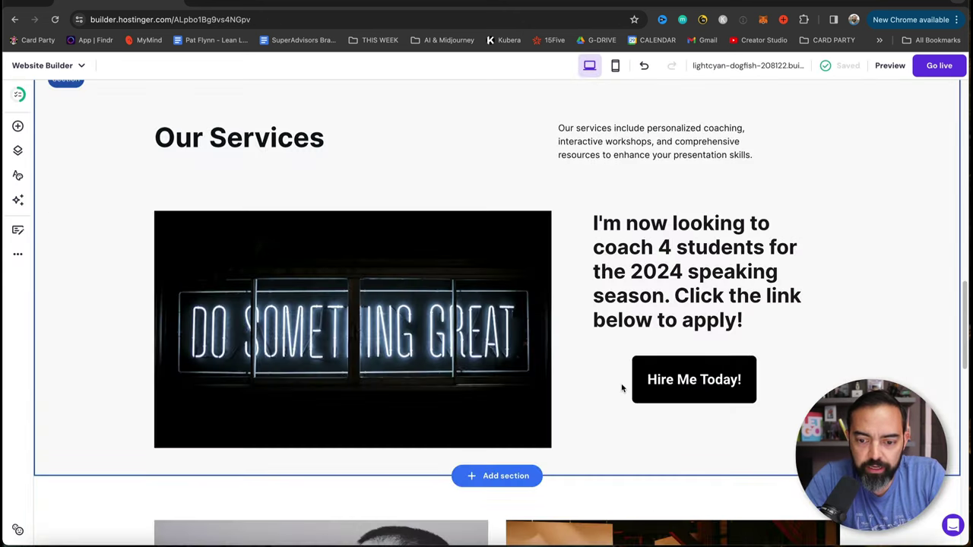
click(695, 391)
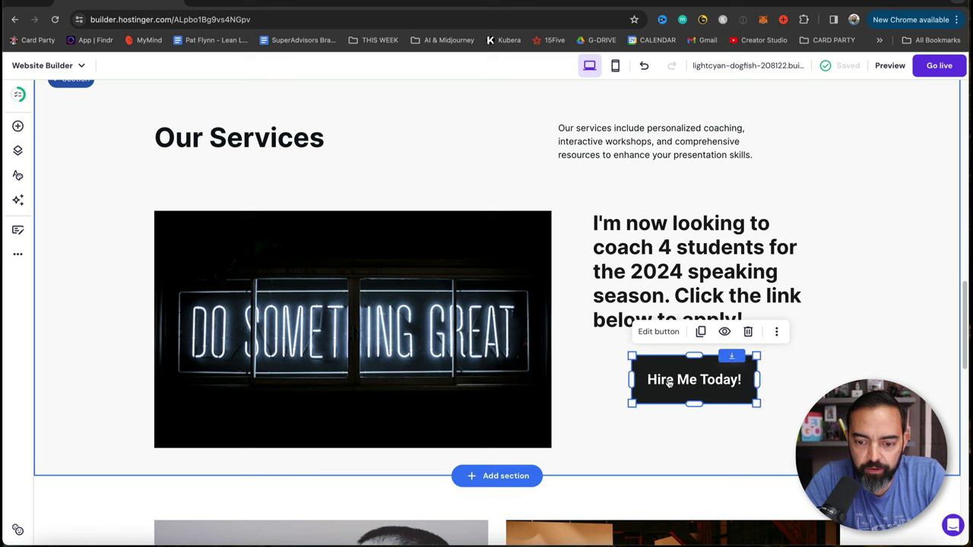
click(662, 332)
click(855, 243)
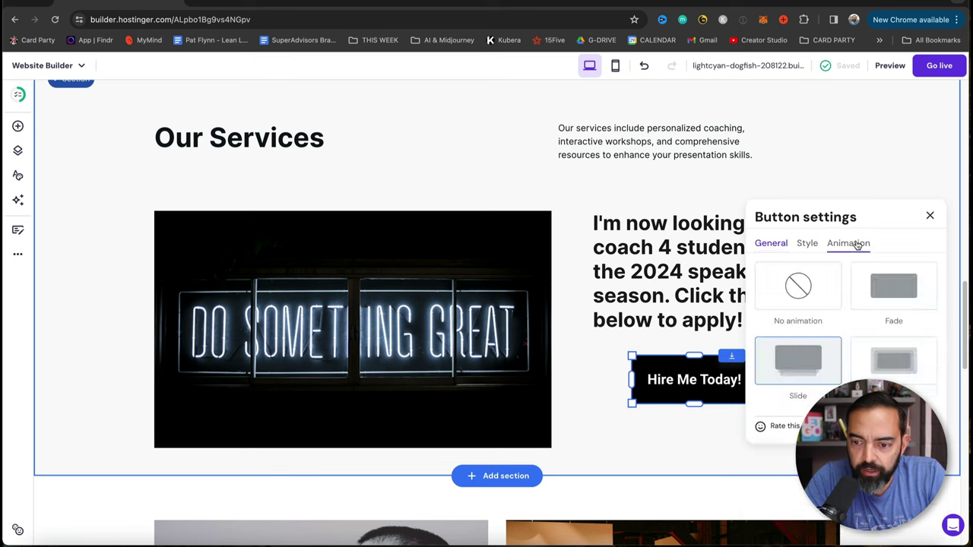
click(809, 244)
click(889, 275)
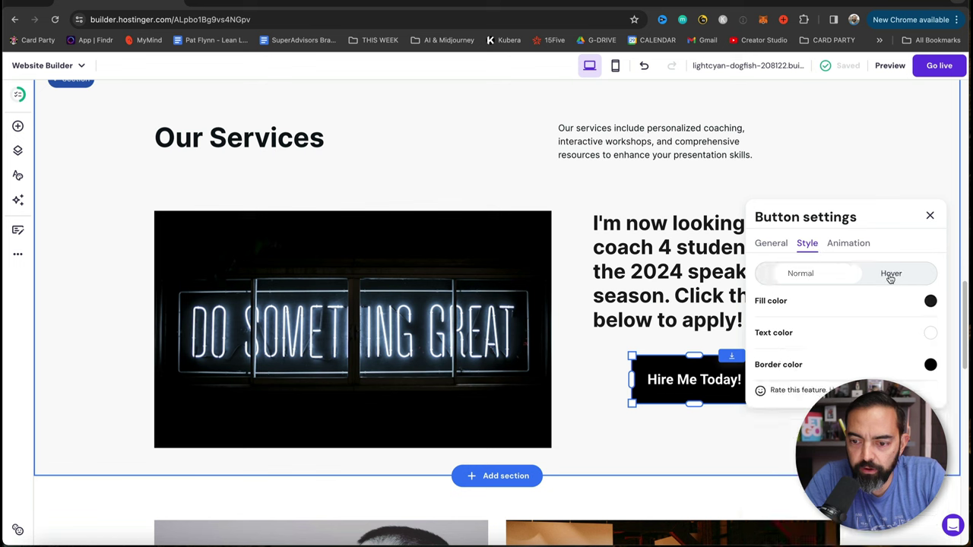
click(931, 302)
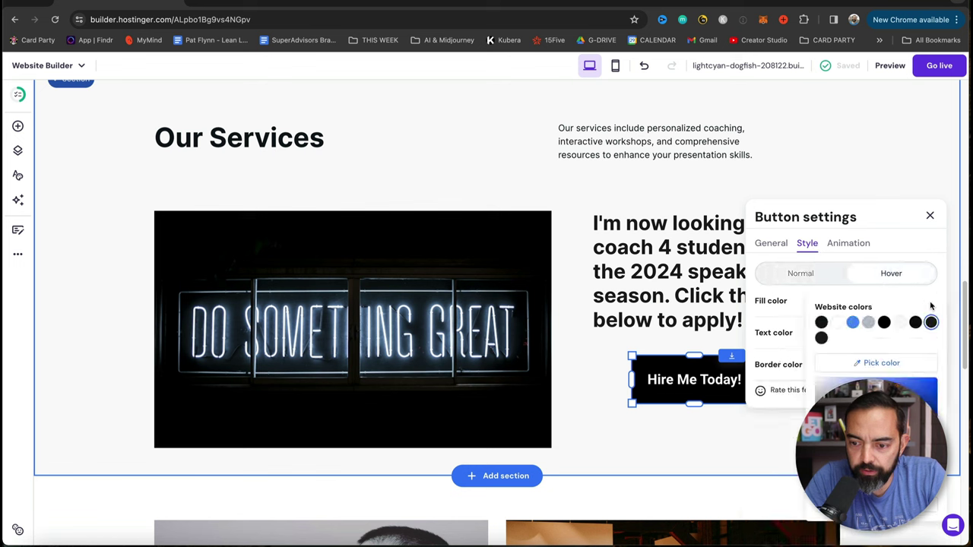
click(853, 323)
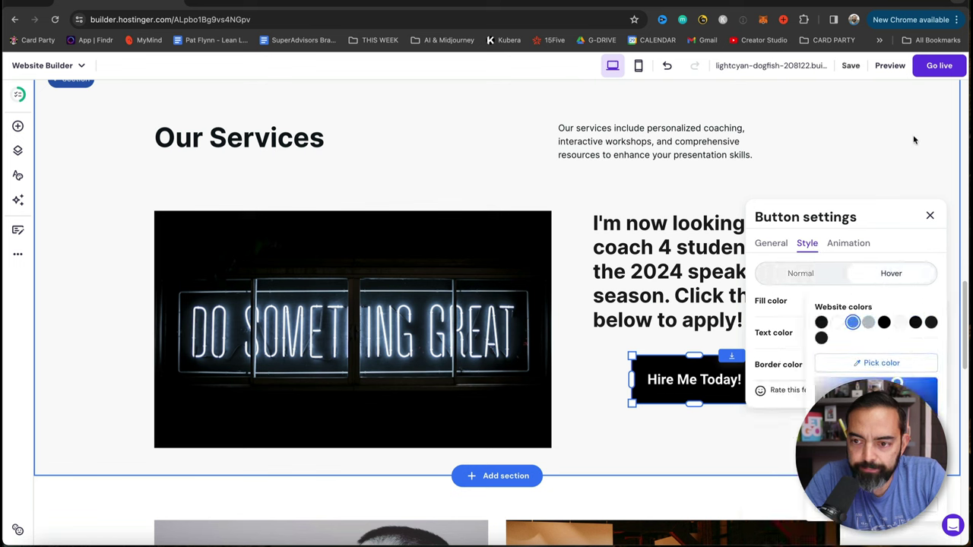
click(903, 169)
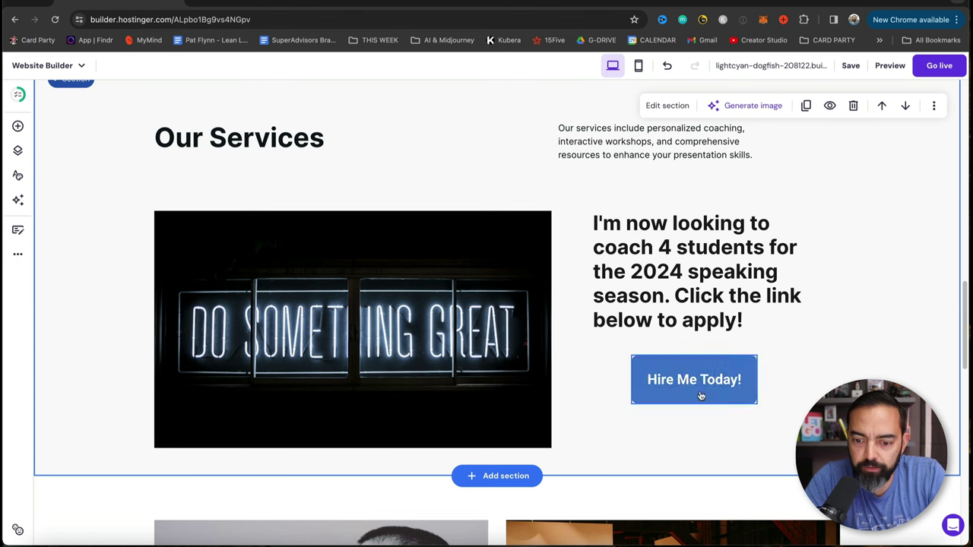
Step: Add a new Services page using the second services template
scroll(747, 340, down, 5)
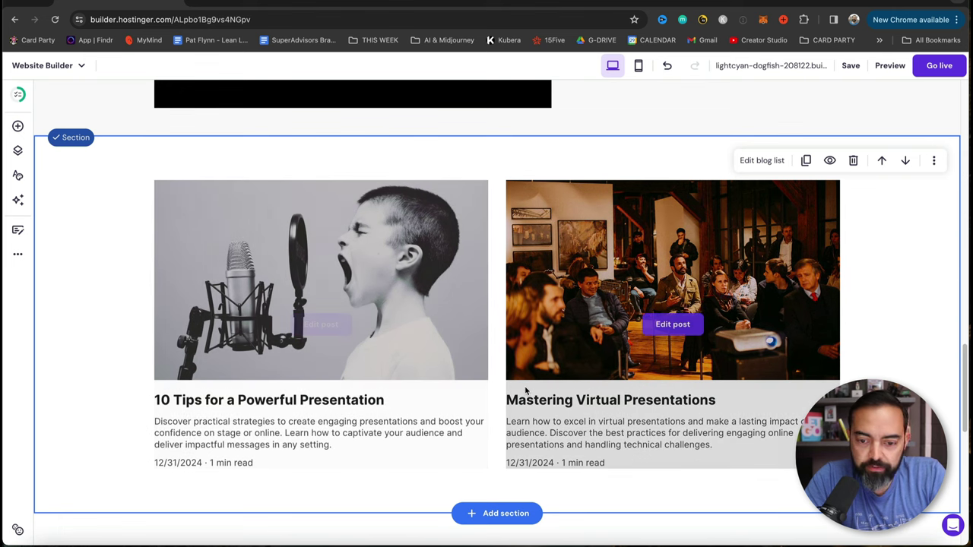
click(323, 327)
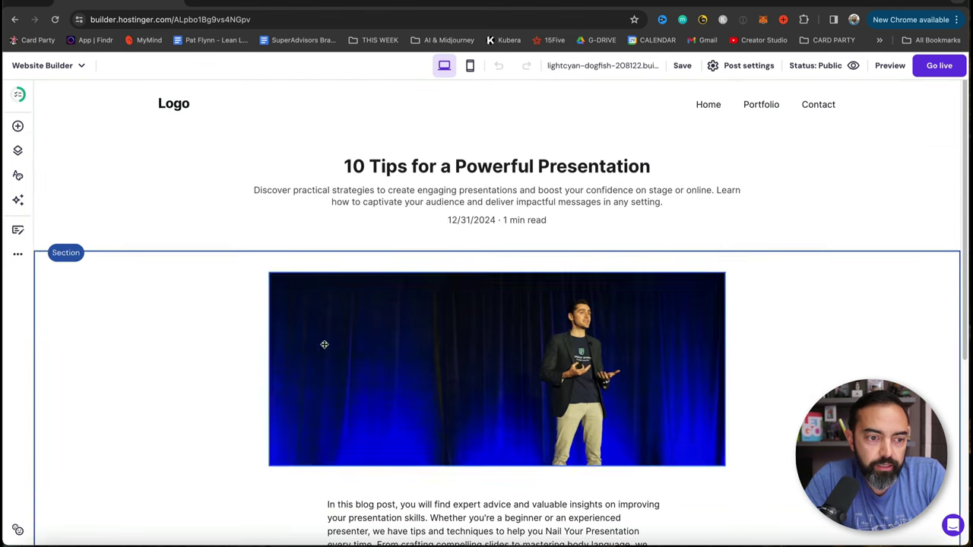
click(18, 152)
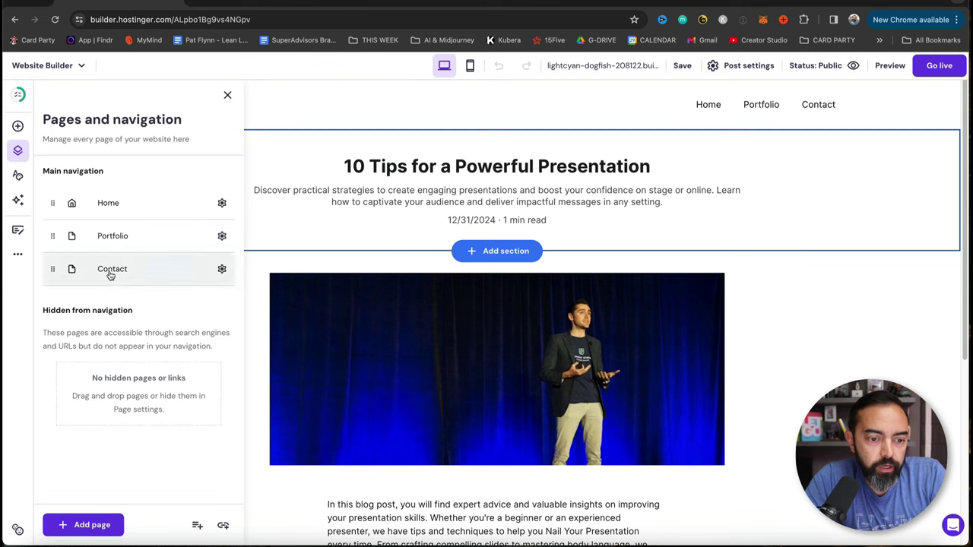
click(87, 525)
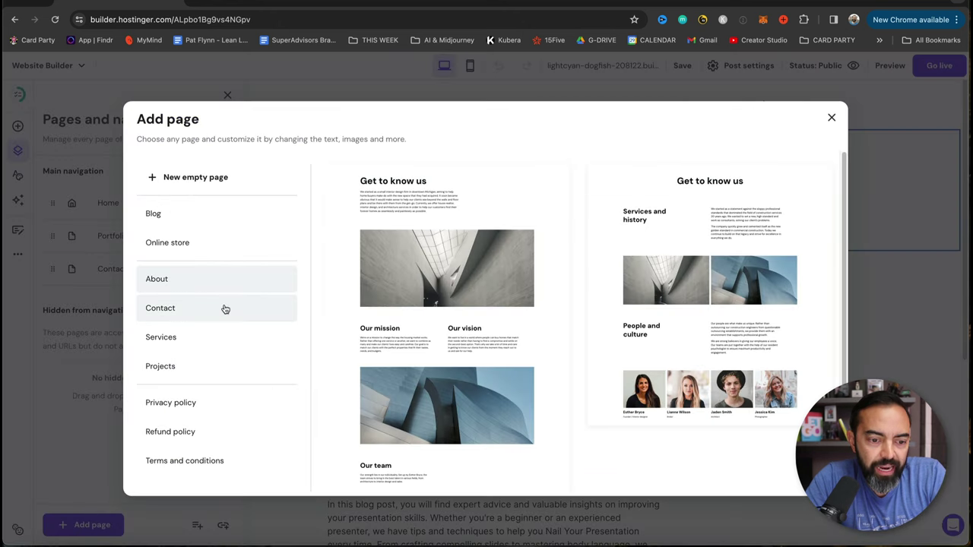
click(210, 241)
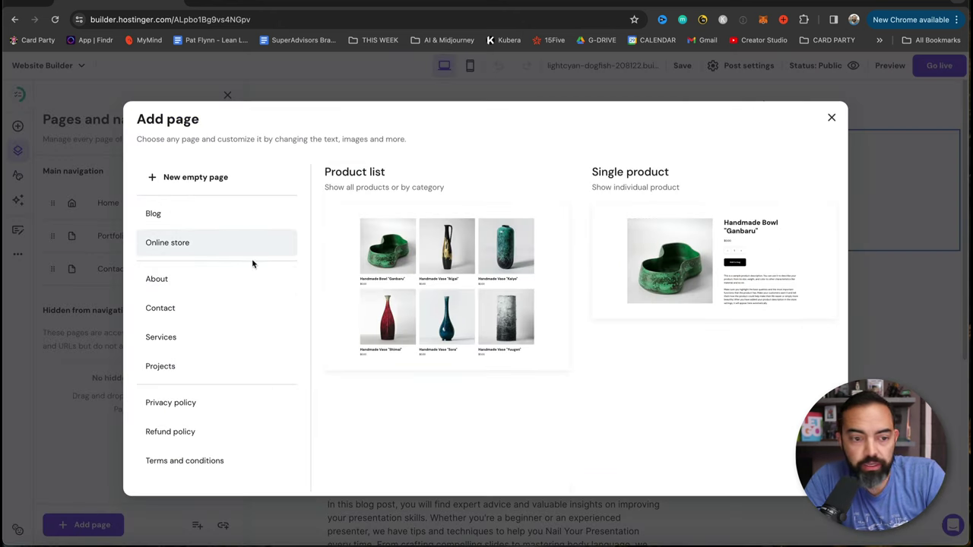
click(186, 337)
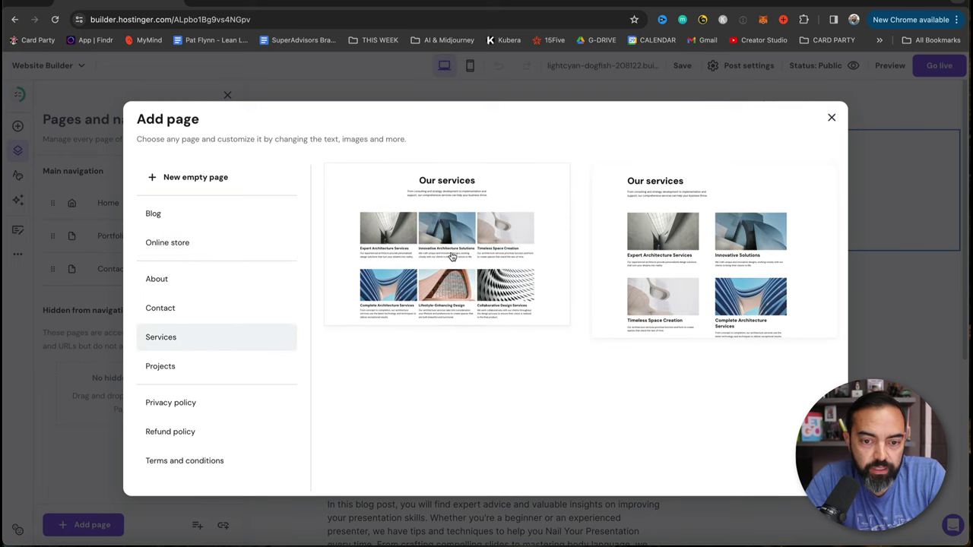
click(672, 203)
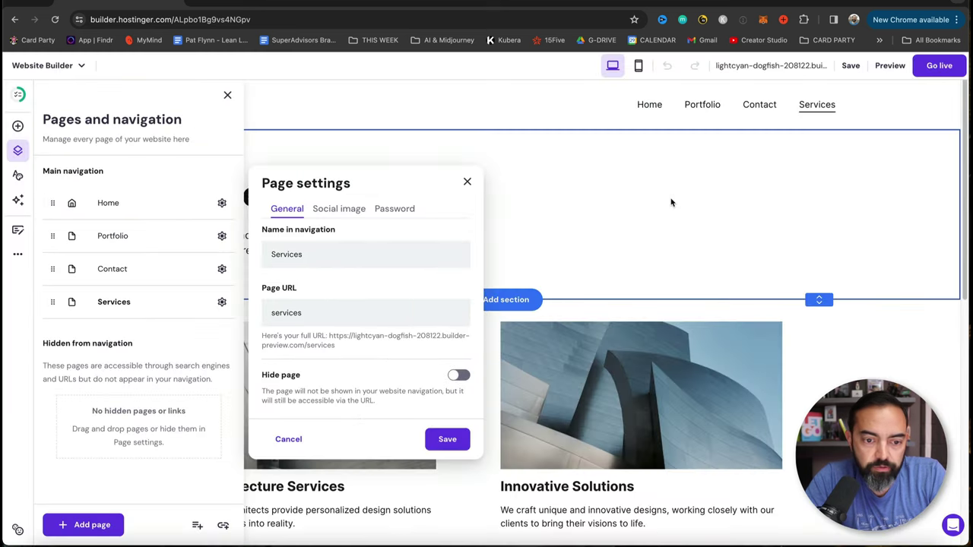
Step: Rename the page to My Services, keep it visible in navigation, and save
click(301, 254)
double_click(300, 254)
text(My )
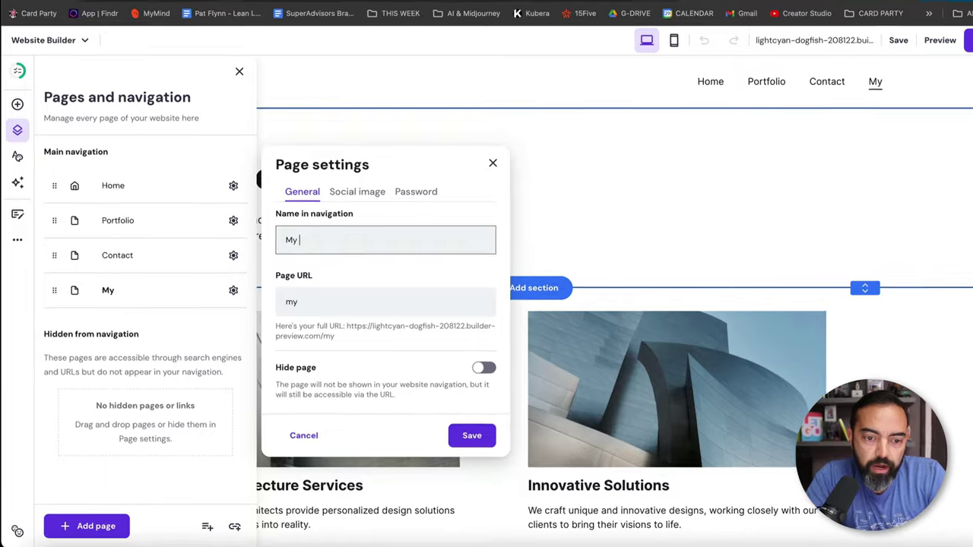
text(Services)
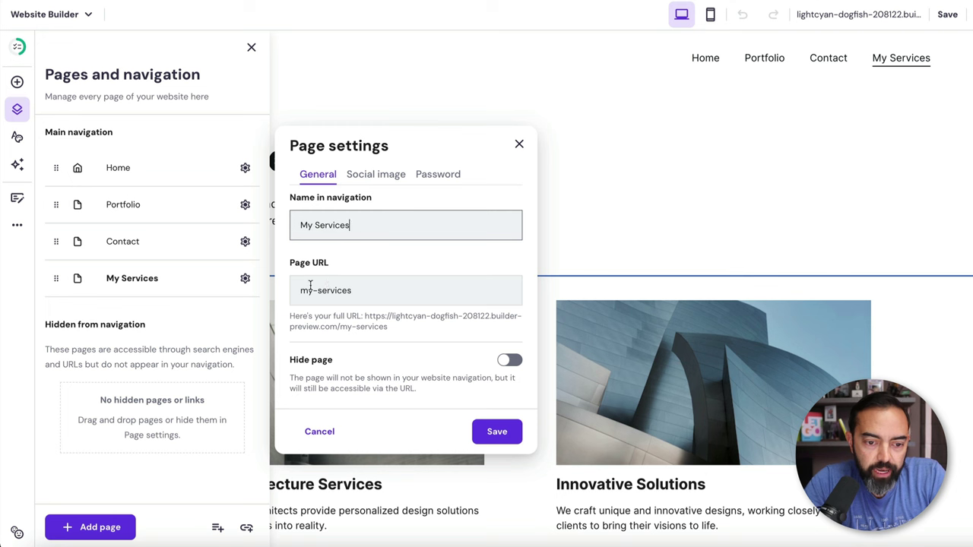
click(509, 362)
click(511, 362)
click(509, 433)
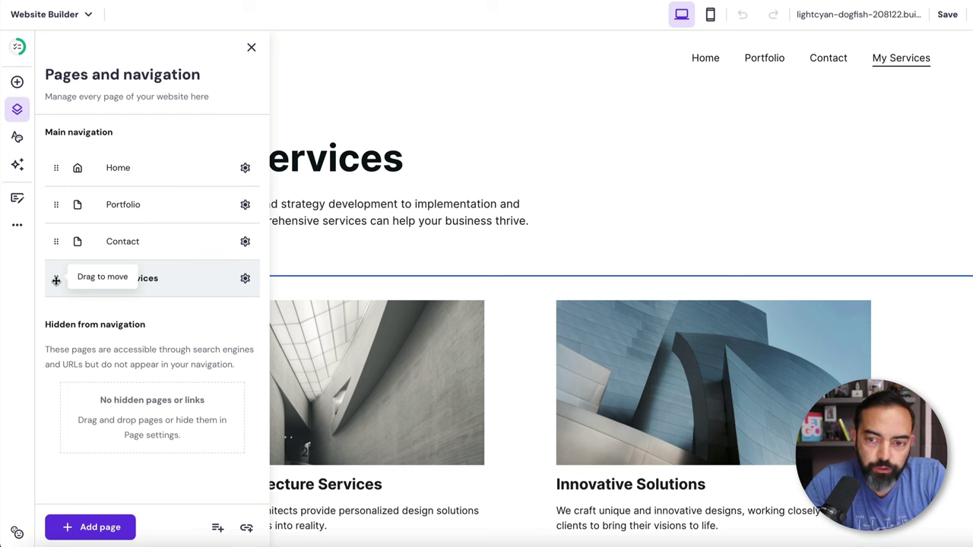
Step: Drag My Services above Portfolio in the navigation list
drag(55, 280, 53, 204)
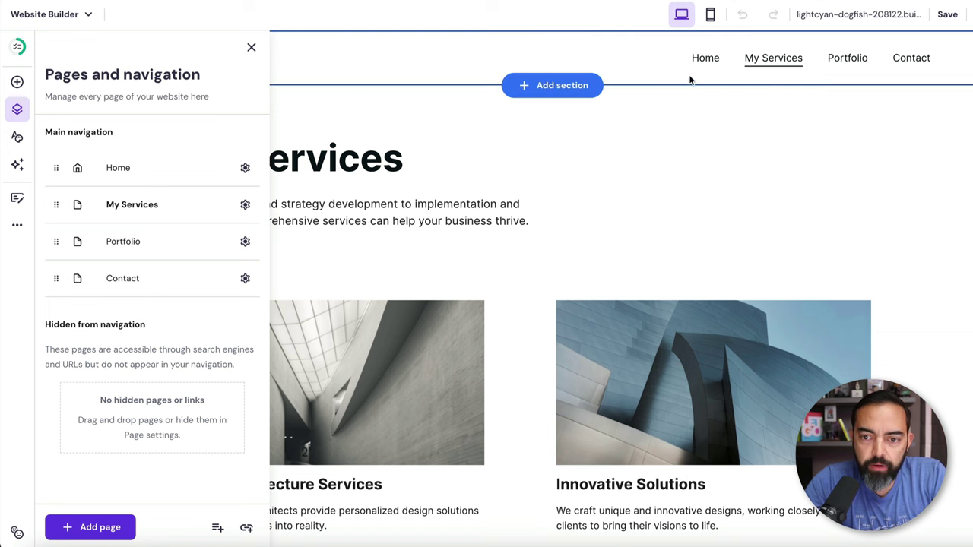
click(763, 64)
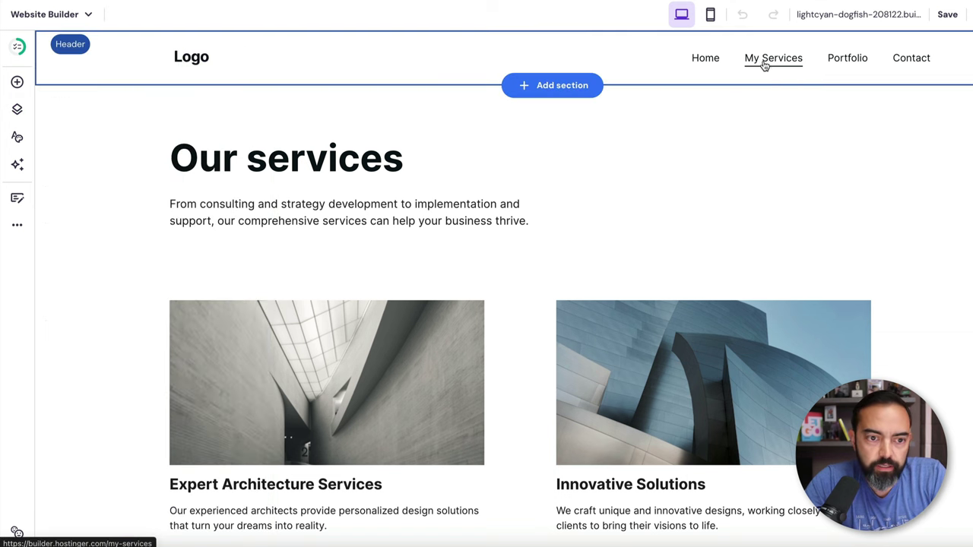
right_click(766, 67)
click(698, 150)
scroll(698, 151, down, 5)
scroll(698, 152, up, 5)
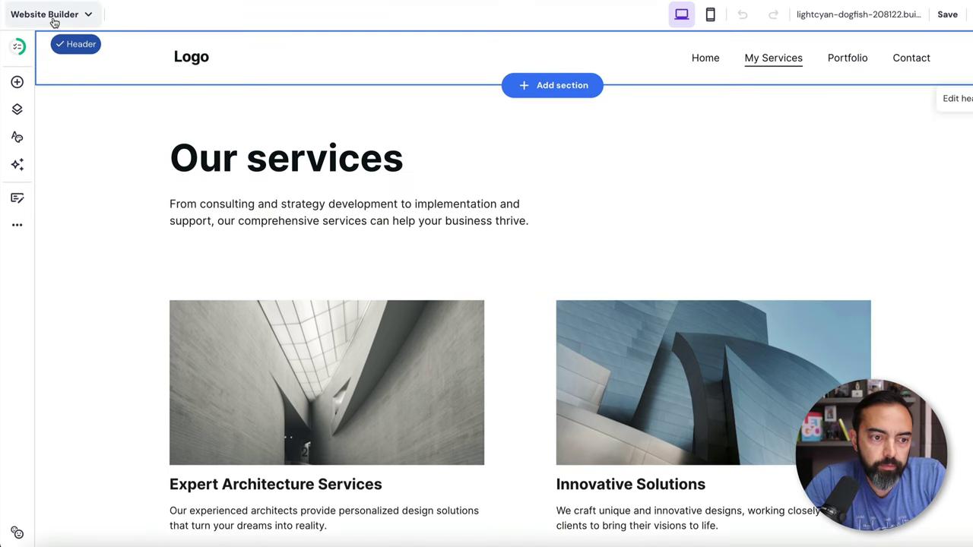
Step: Return to editing the Home page
click(17, 112)
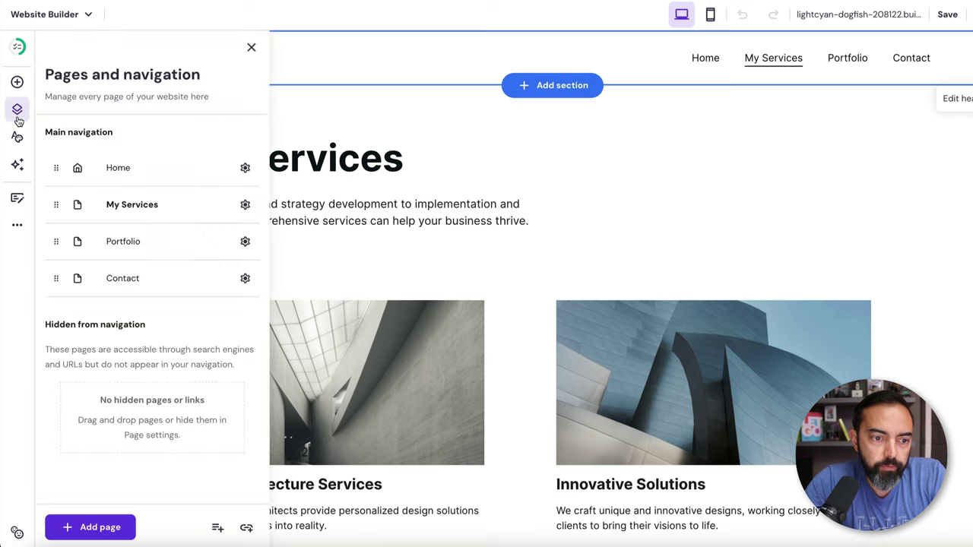
click(259, 48)
click(707, 59)
scroll(539, 210, down, 5)
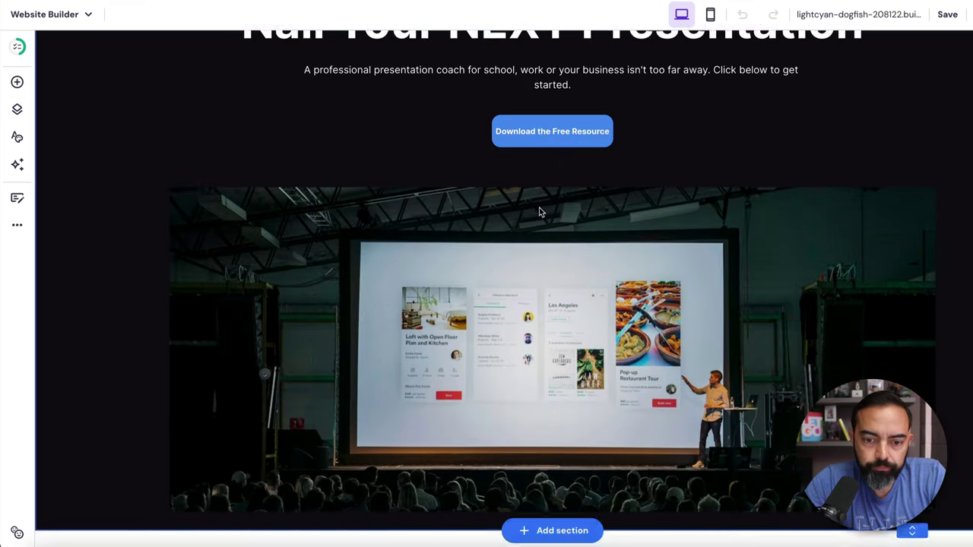
scroll(539, 207, down, 15)
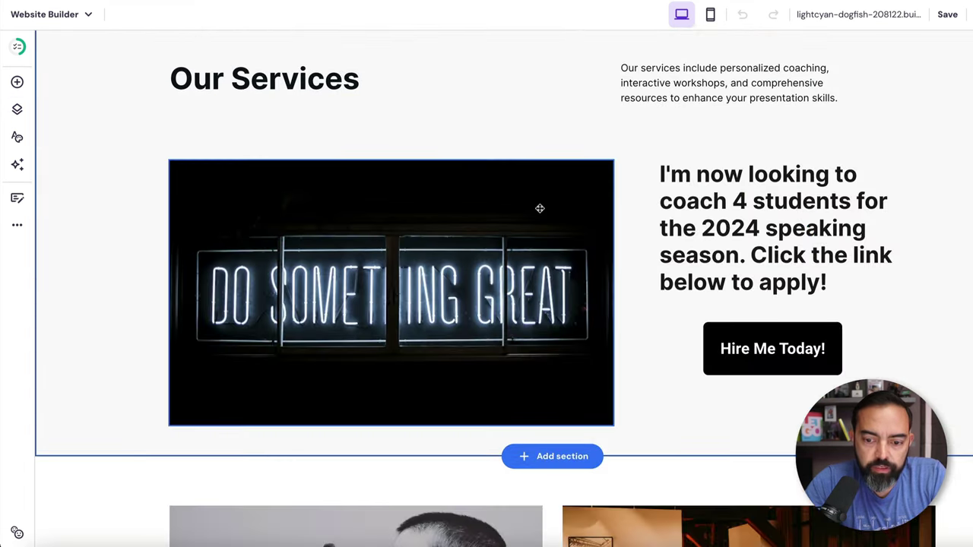
Step: Link the Hire Me Today button to the My Services page and save the site
click(797, 362)
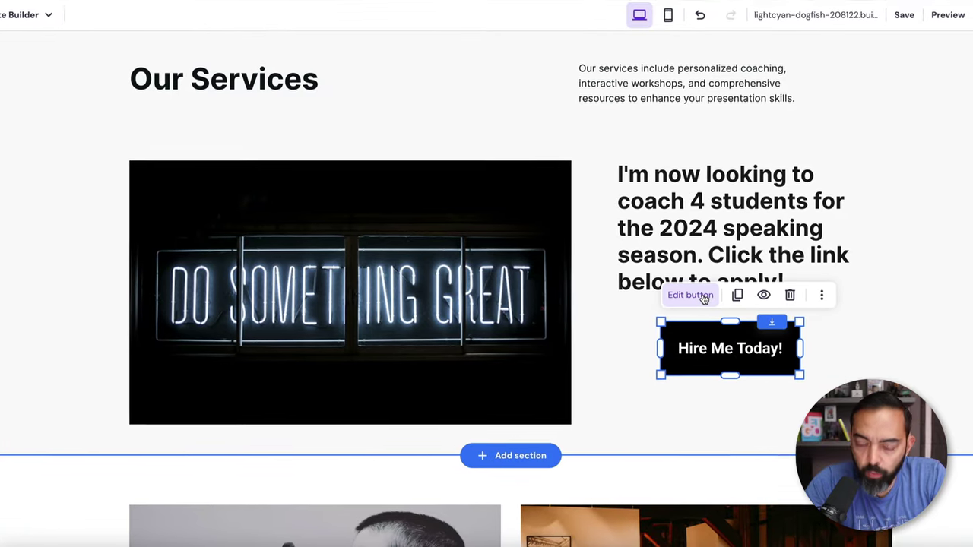
click(701, 297)
scroll(676, 295, down, 1)
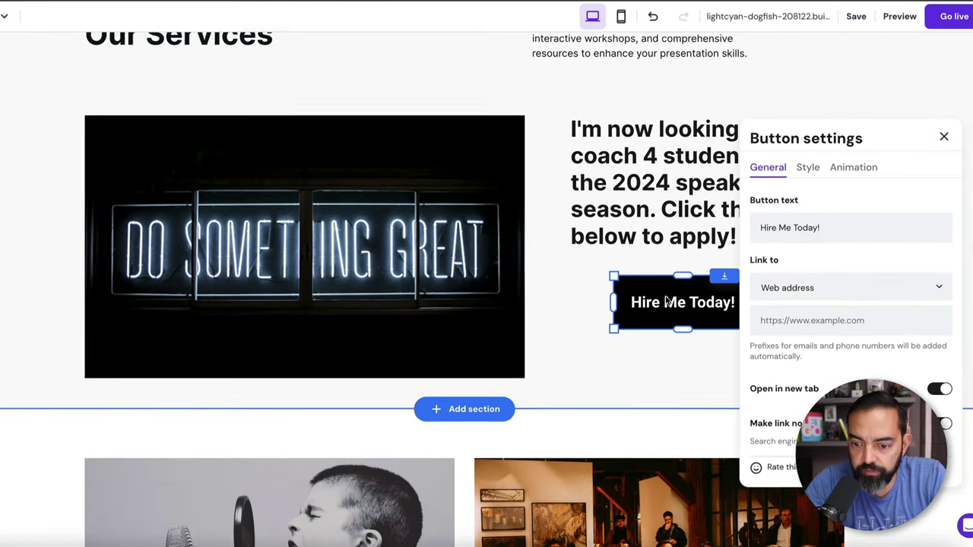
scroll(666, 301, down, 1)
click(863, 244)
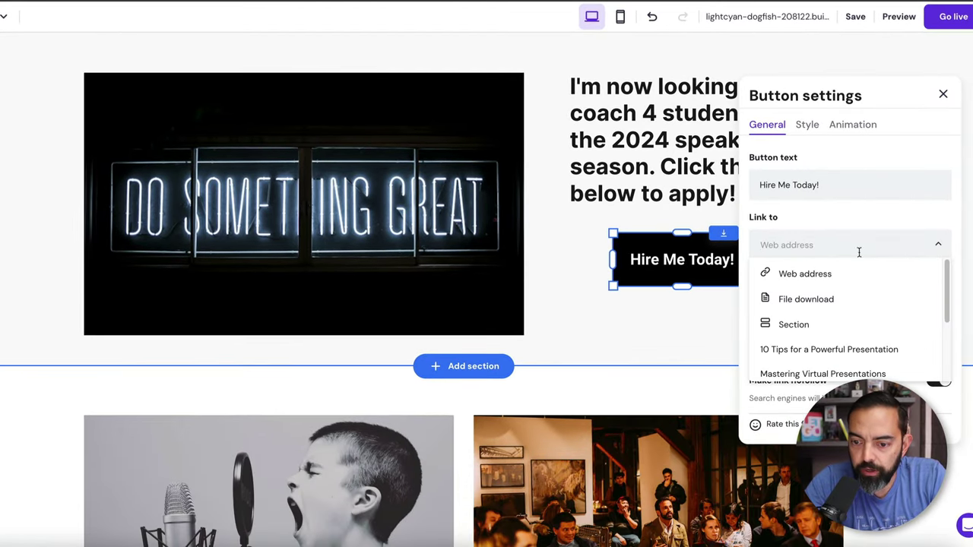
scroll(832, 289, down, 5)
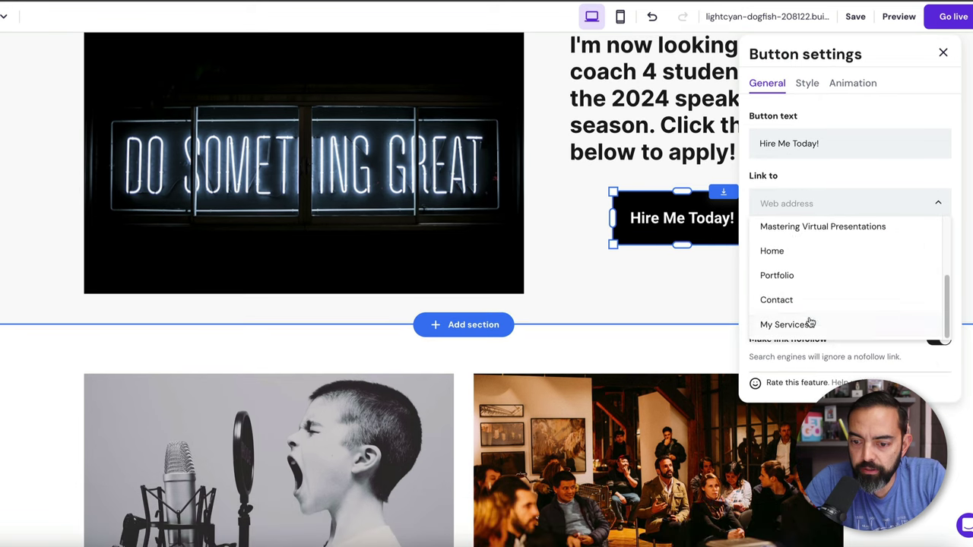
click(811, 323)
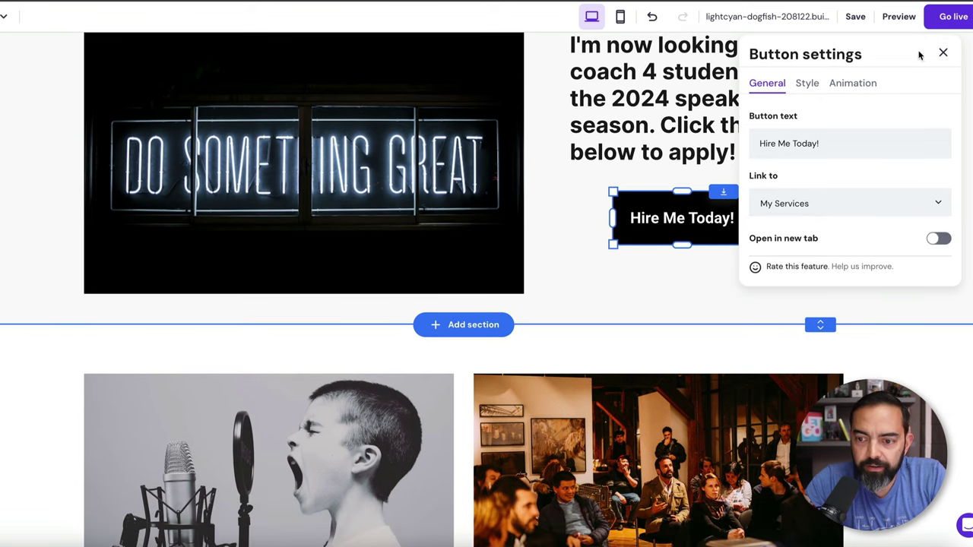
click(856, 16)
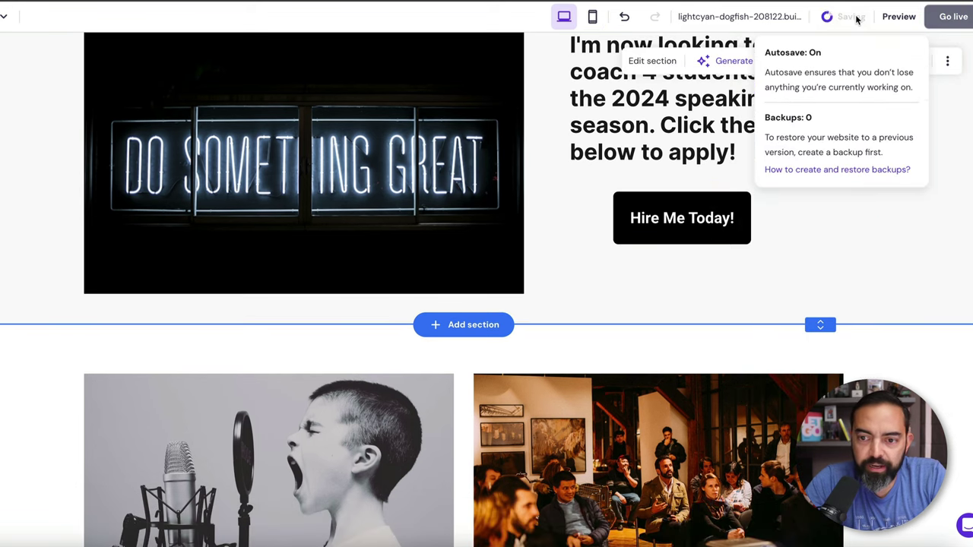
Step: In preview, check that Hire Me Today opens the My Services page
click(898, 17)
scroll(467, 293, down, 10)
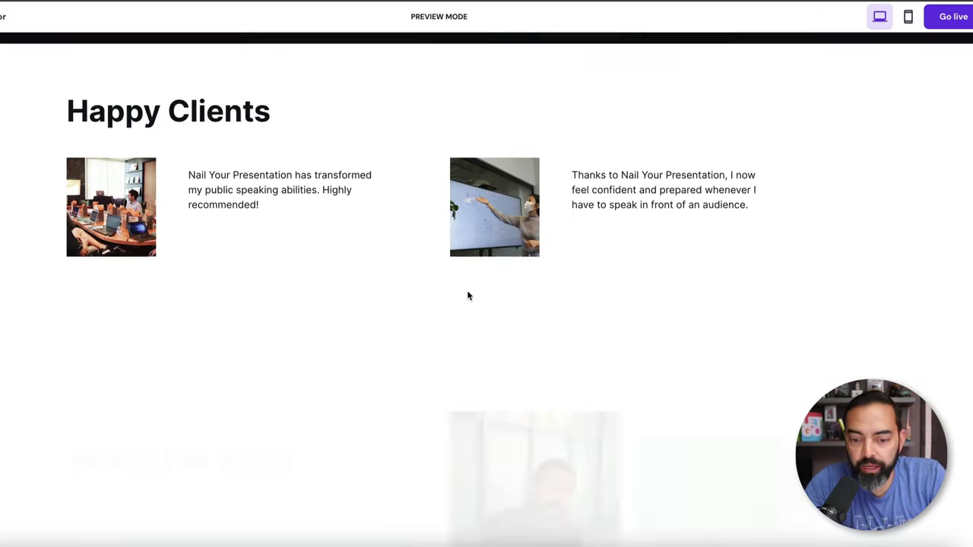
scroll(467, 295, down, 10)
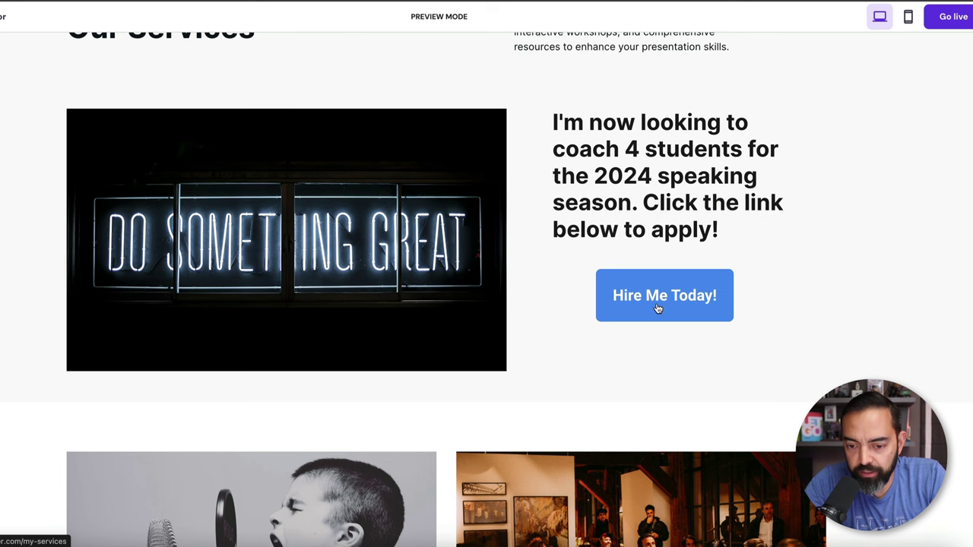
click(658, 308)
scroll(339, 161, down, 2)
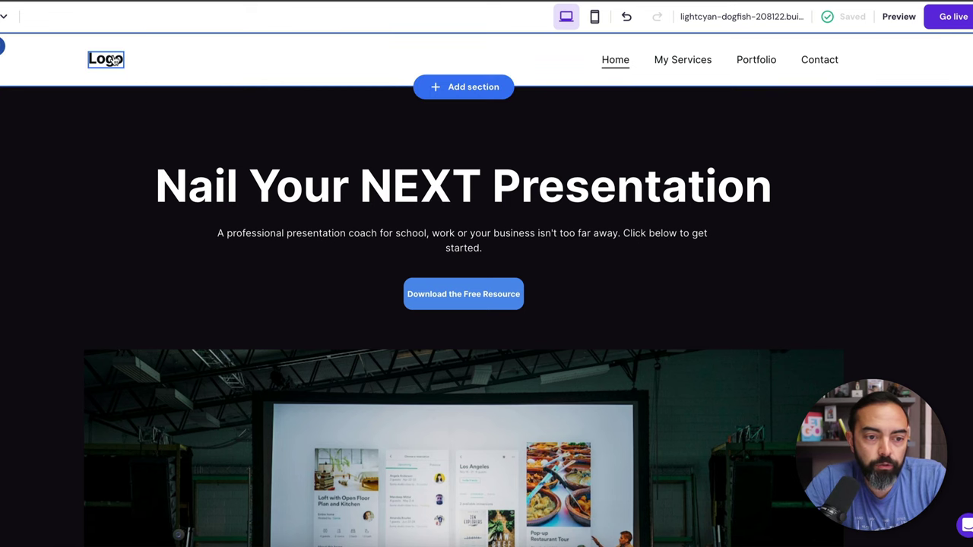
Step: In Header settings, widen the logo from 55 px to 88 px
click(112, 60)
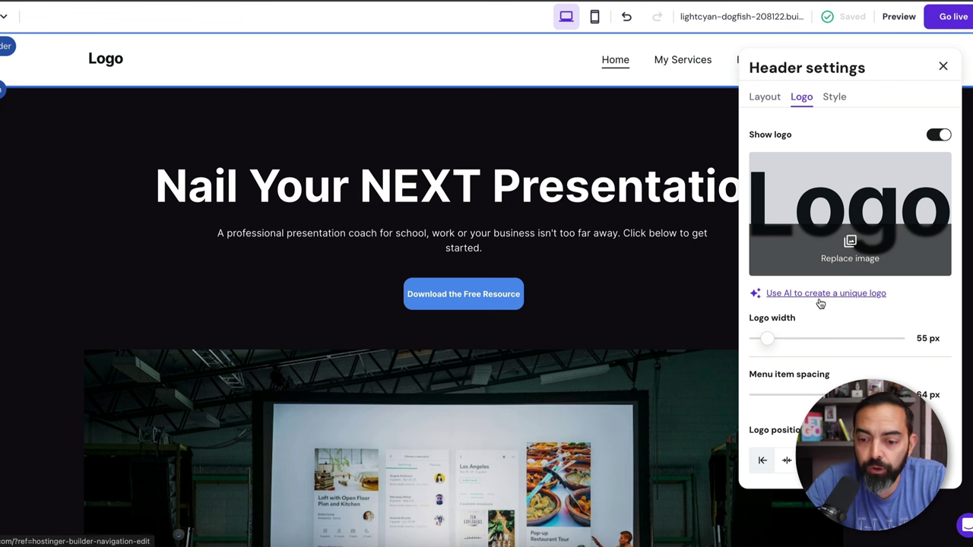
mouse_move(769, 339)
mouse_down()
mouse_move(795, 338)
mouse_move(774, 339)
mouse_move(781, 342)
mouse_up()
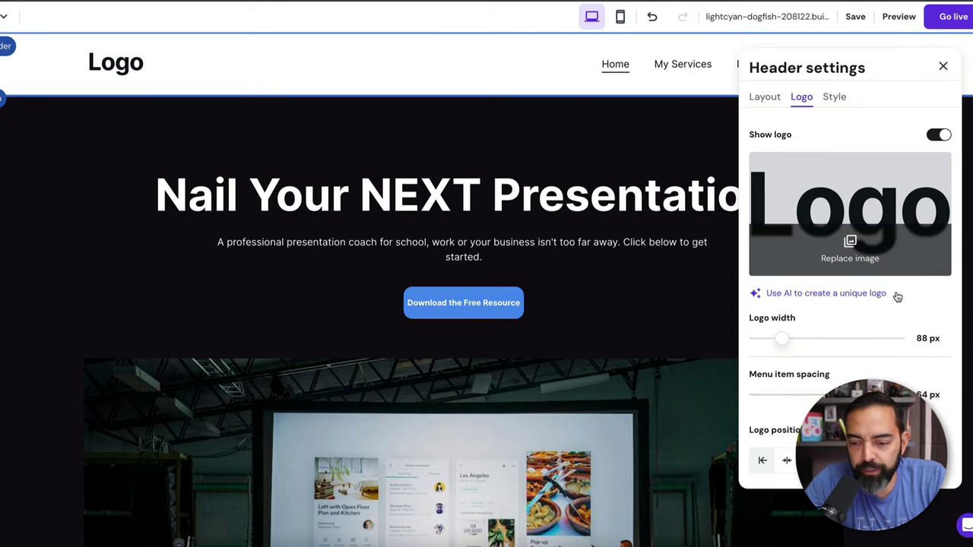
Step: Open the AI logo creator, get past the credits step, and describe the light bulb with thumbs-up
click(826, 294)
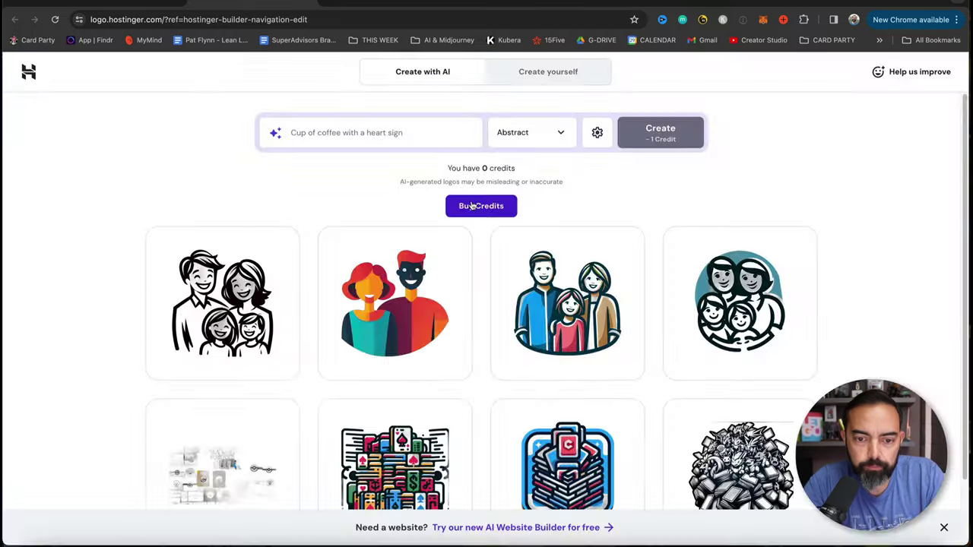
click(472, 205)
click(593, 362)
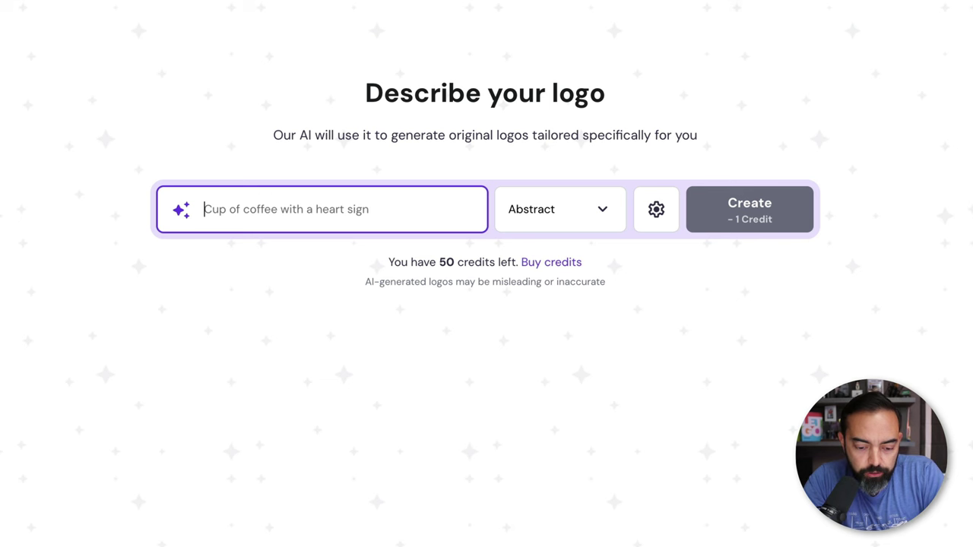
text(A)
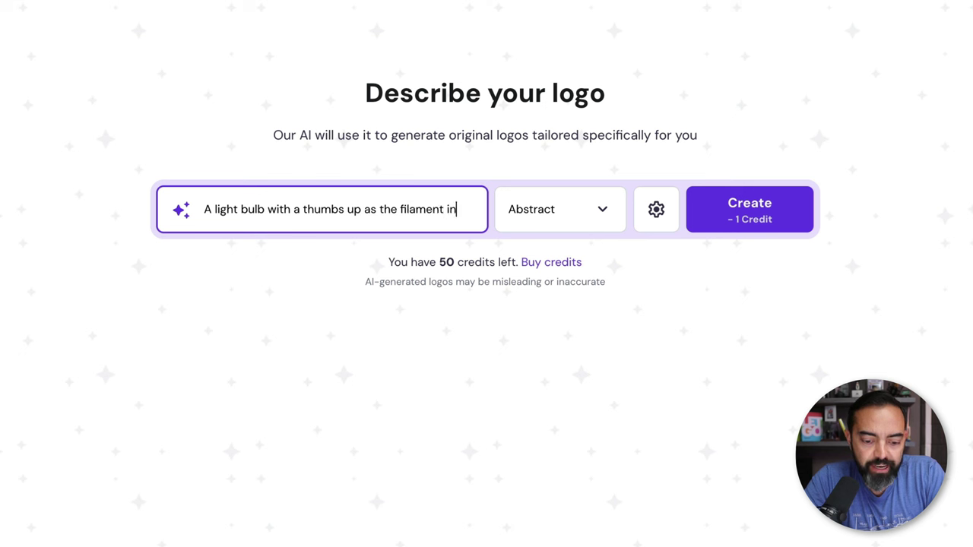
text(ide the light bul)
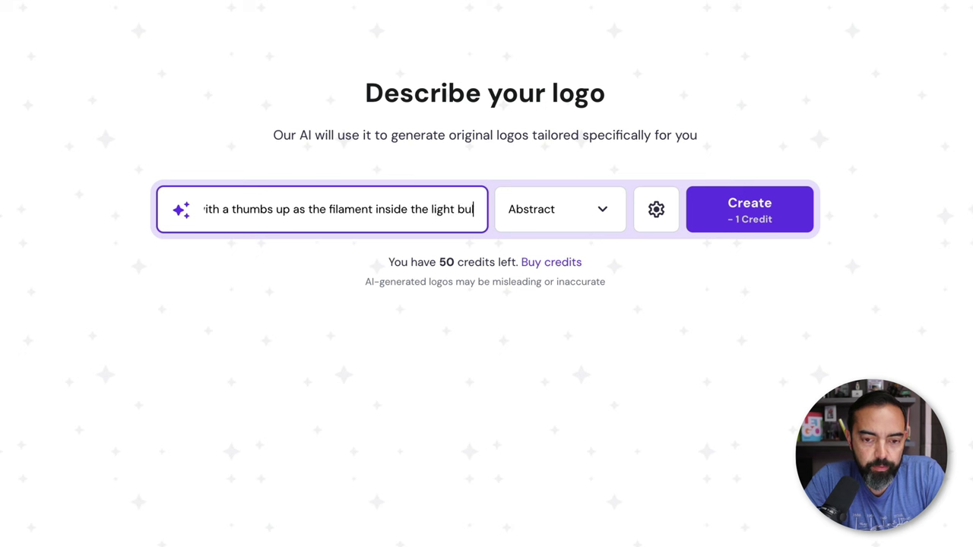
text(b area)
Step: Choose the Corporate logo style and open the extra colour settings
click(608, 216)
click(608, 217)
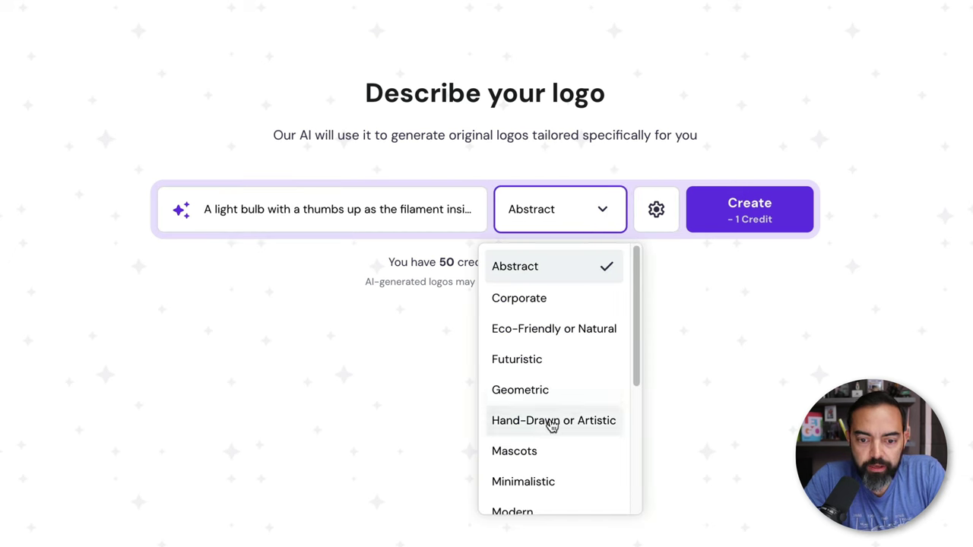
scroll(548, 352, down, 1)
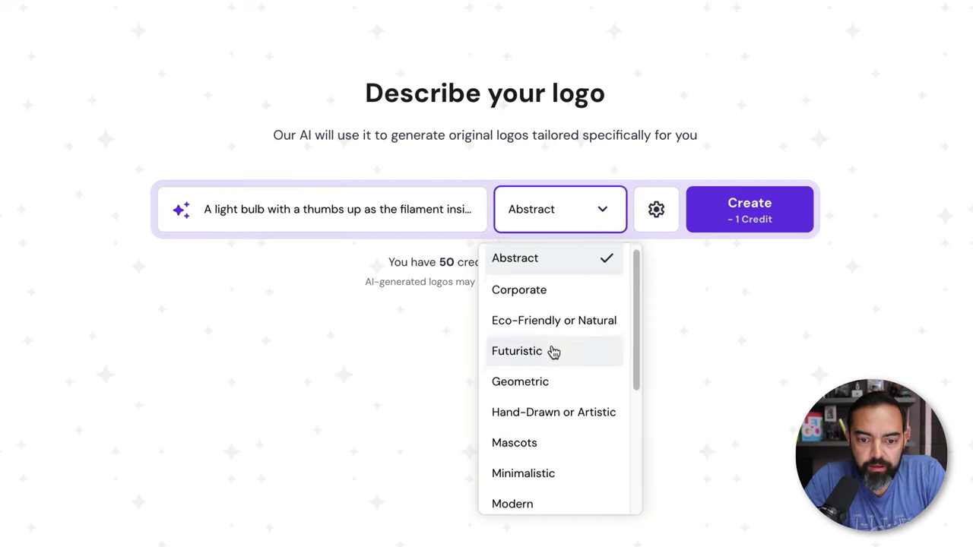
click(554, 296)
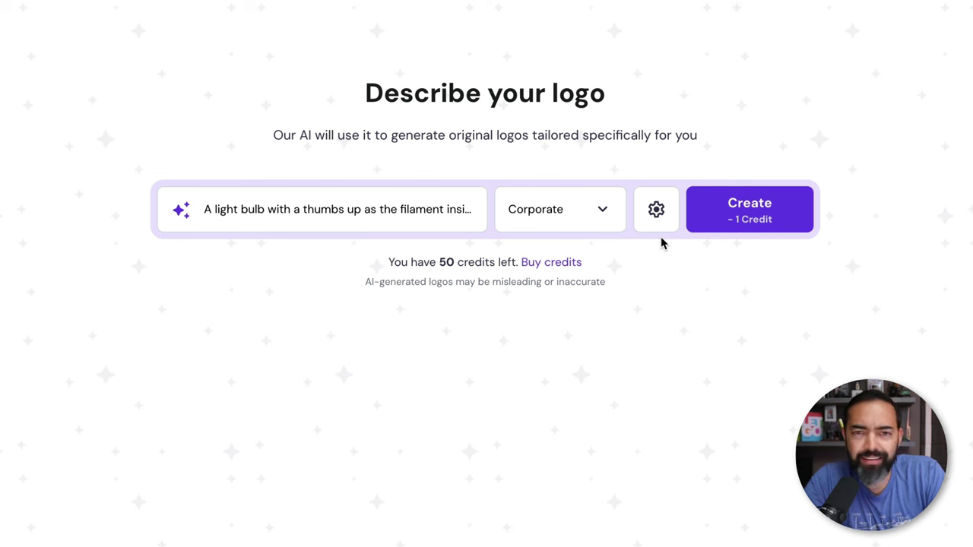
click(603, 208)
scroll(578, 342, down, 3)
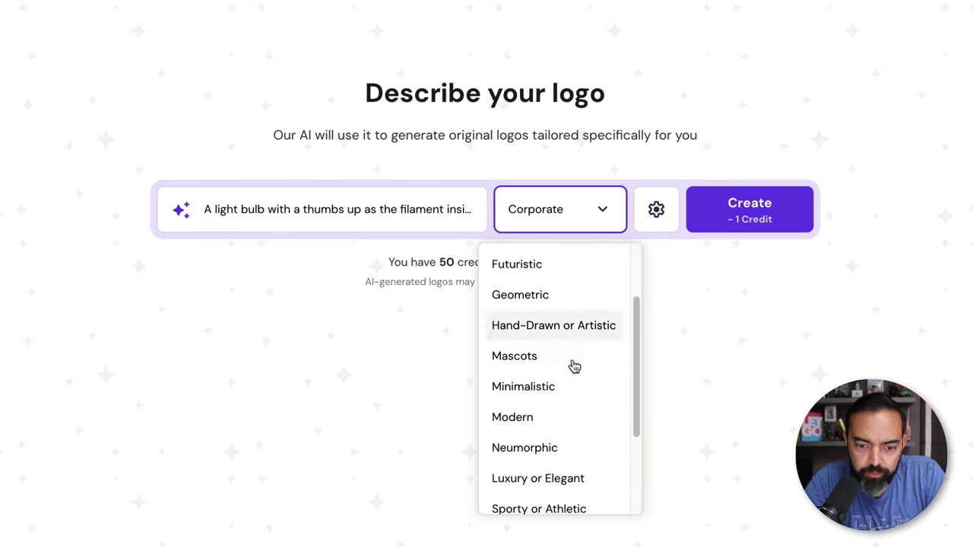
scroll(571, 380, down, 4)
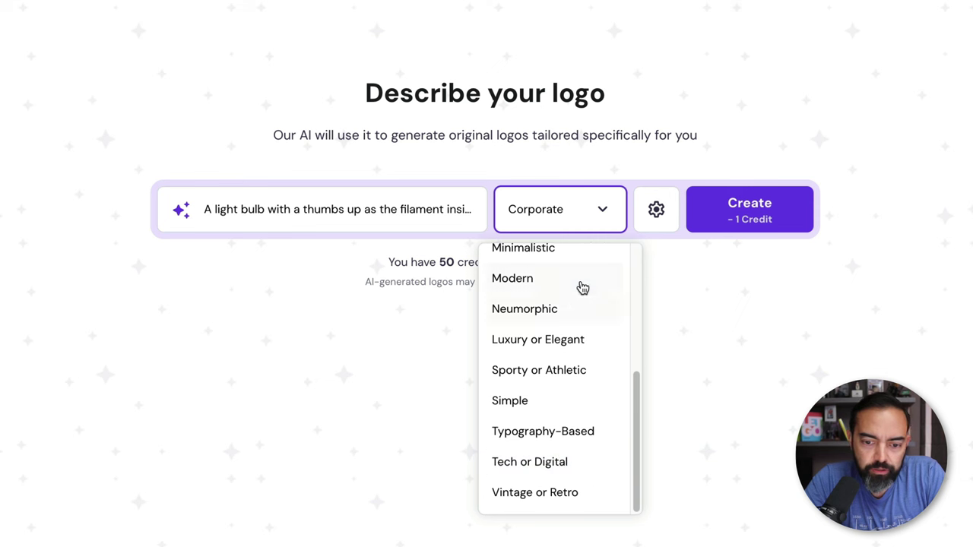
click(659, 215)
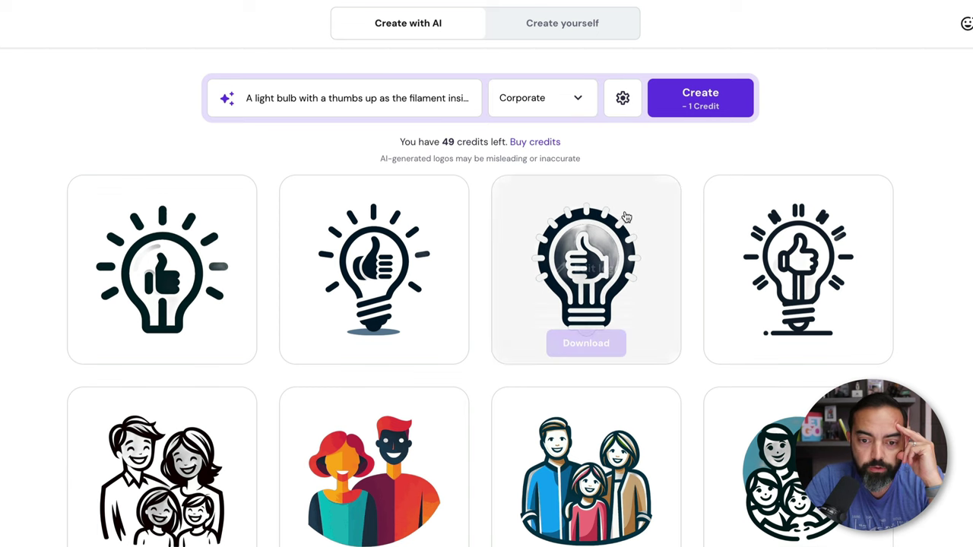
Step: Edit the chosen bulb logo and enter the name 'Nail Your Presentation'
mouse_move(765, 204)
mouse_move(575, 243)
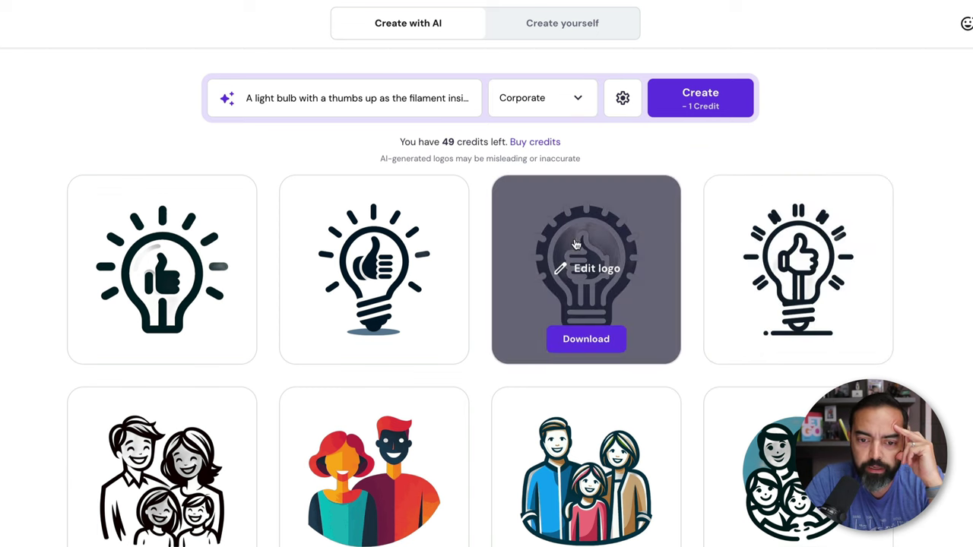
click(596, 269)
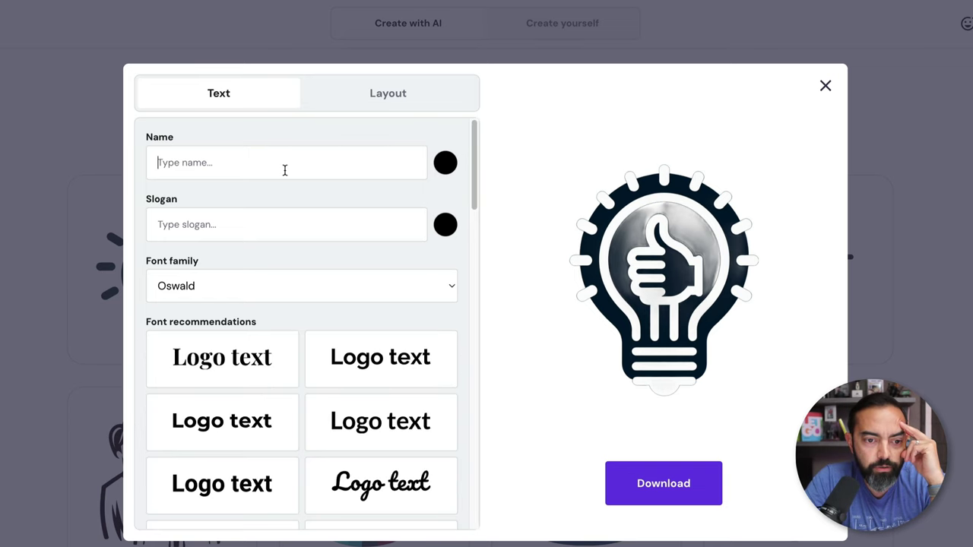
text(Na)
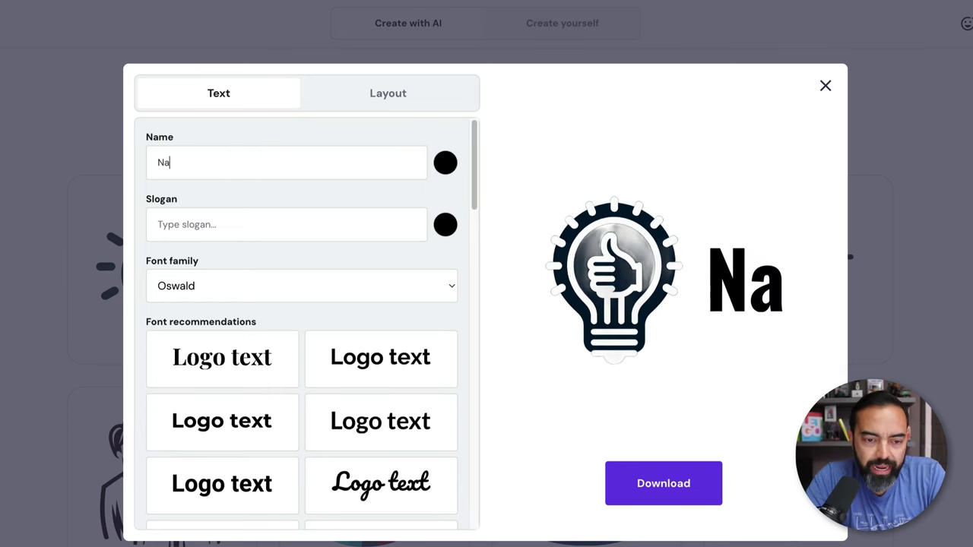
text(il Your Presentat)
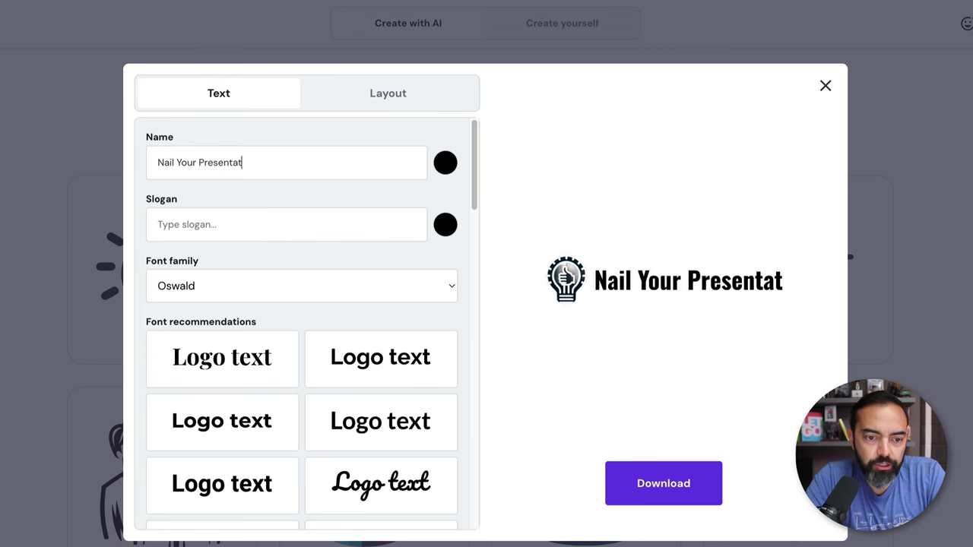
text(ion)
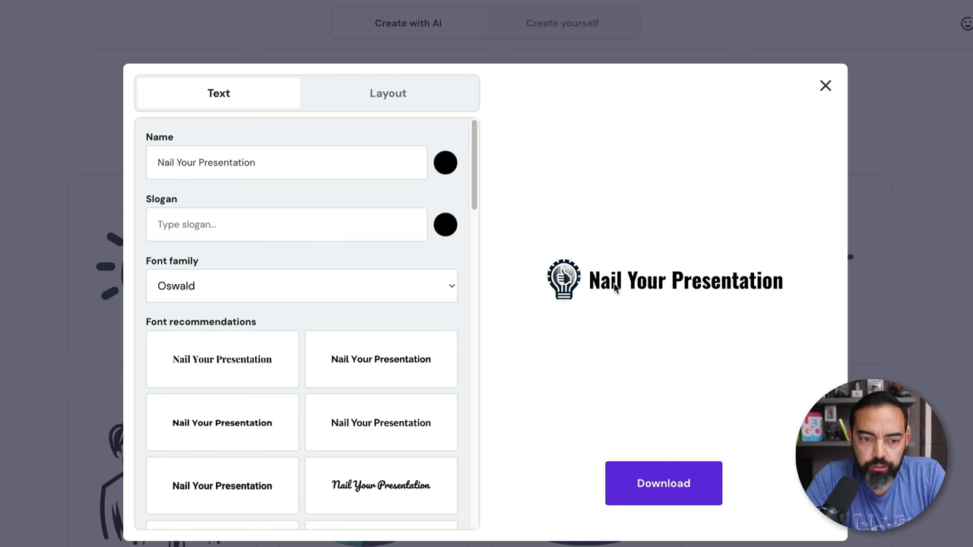
Step: Set the logo name font to Montserrat and download the logo
click(330, 360)
click(239, 373)
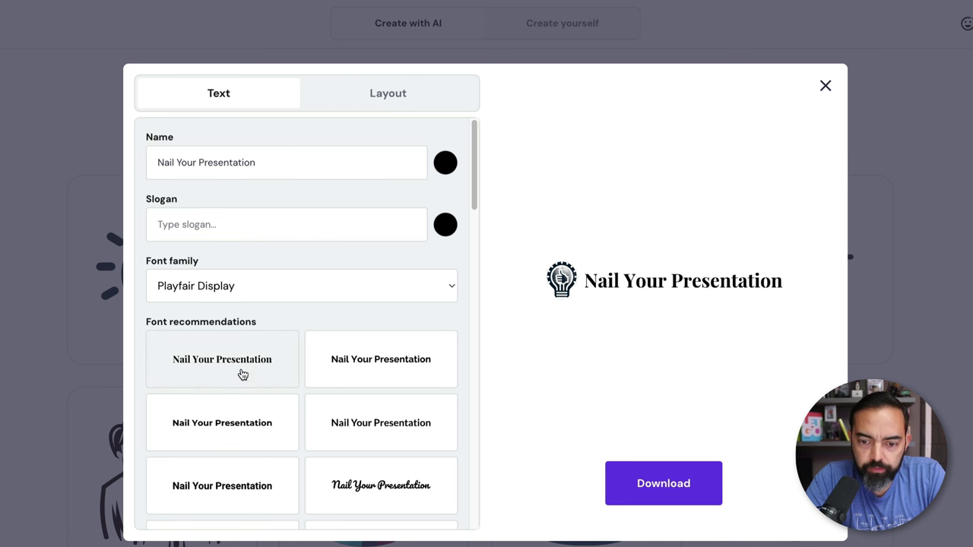
click(221, 429)
click(308, 437)
click(197, 438)
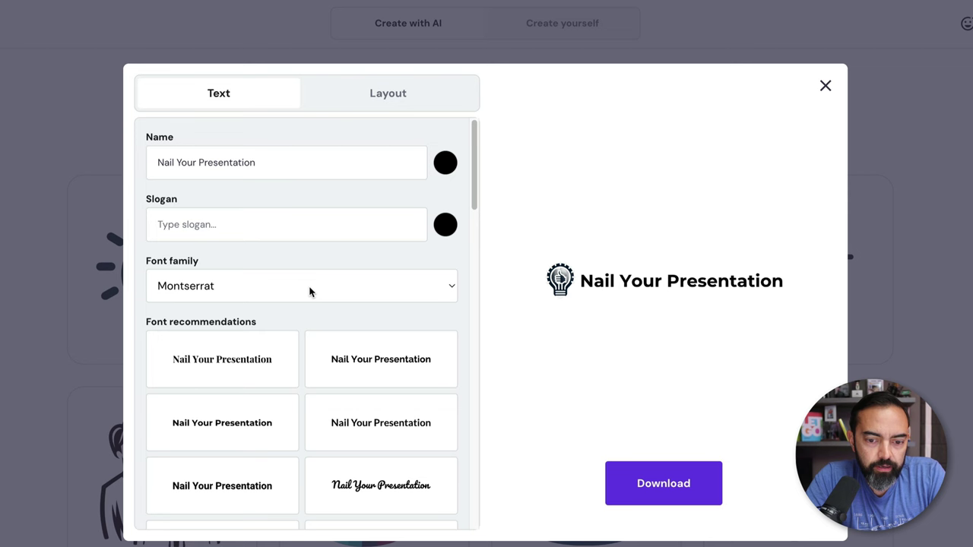
click(667, 494)
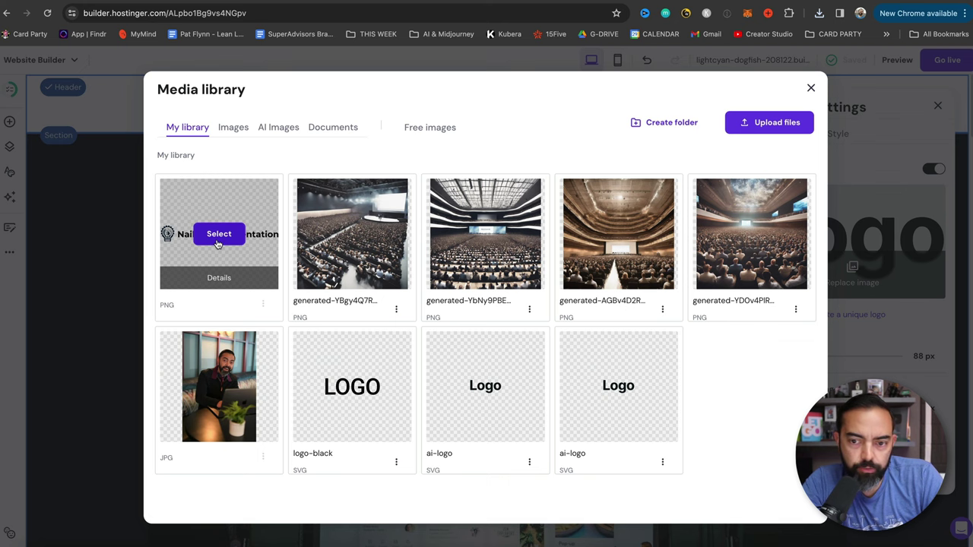
Step: Replace the header logo with the Nail Your Presentation logo at 350 px width and save
click(219, 235)
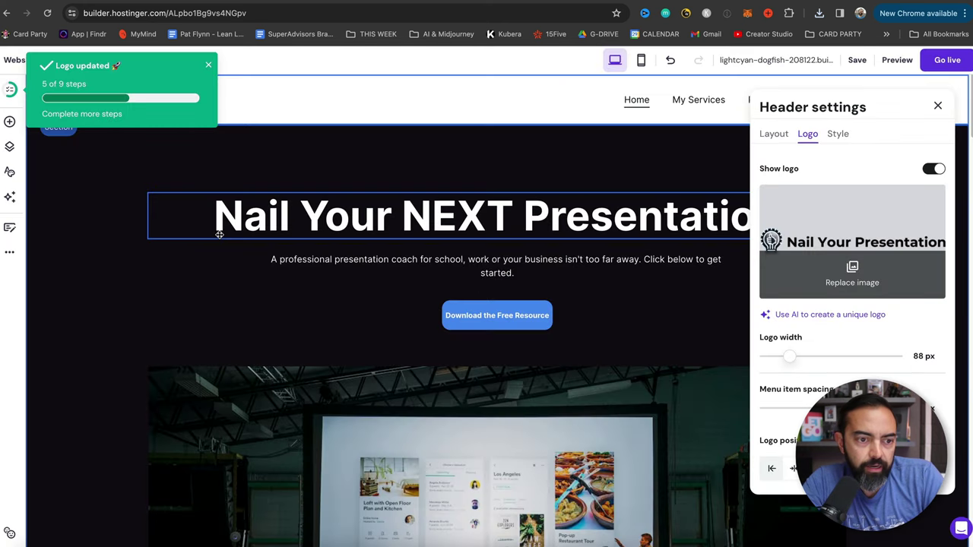
click(208, 67)
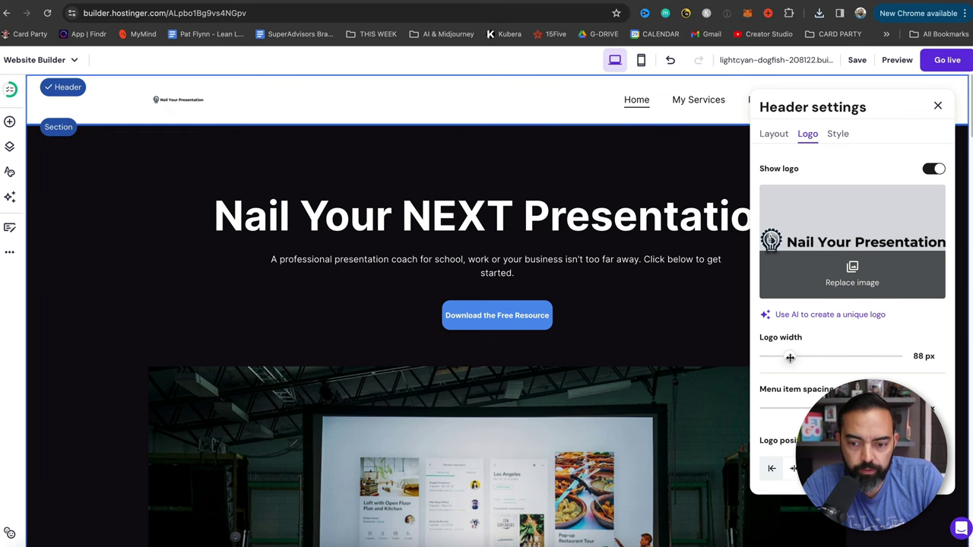
drag(790, 357, 913, 356)
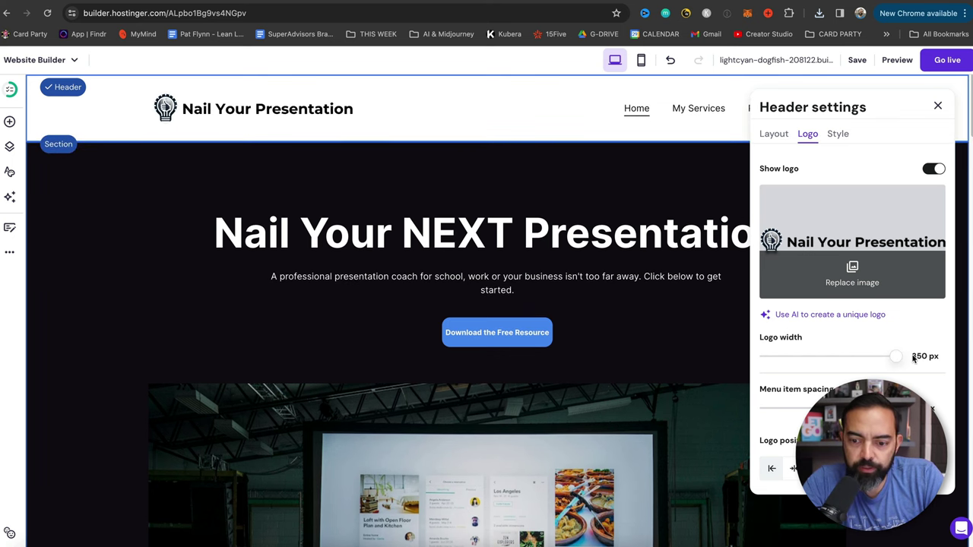
click(897, 60)
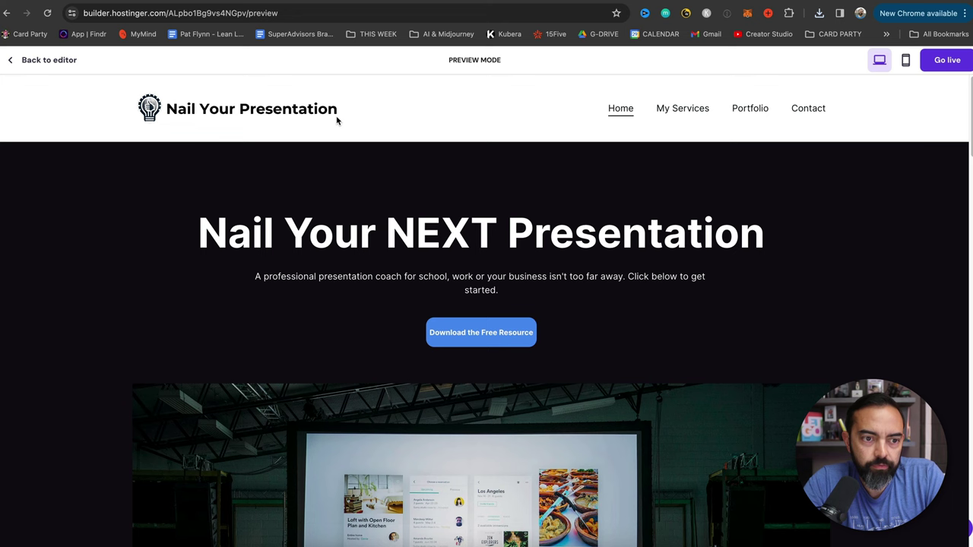
Step: Preview the My Services and Portfolio pages, then go back to the editor
click(692, 110)
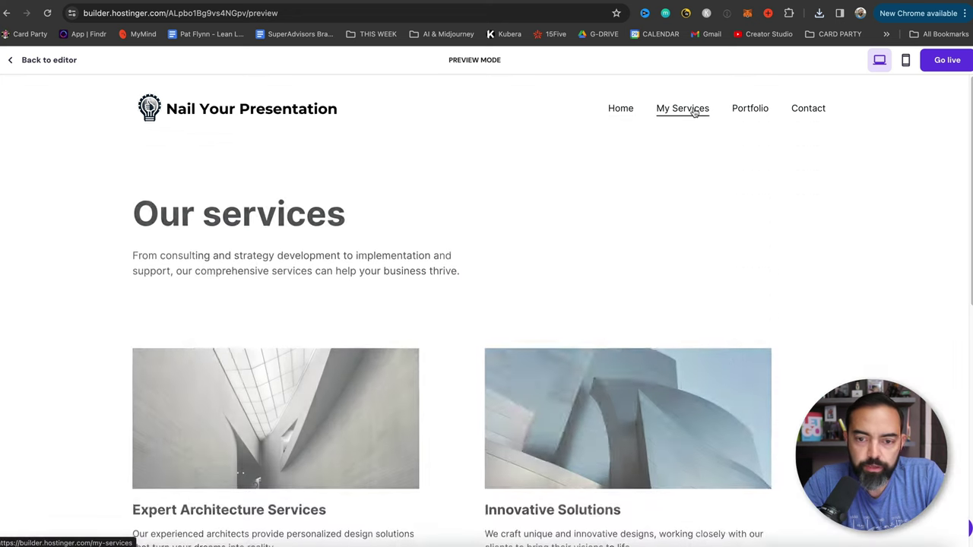
click(750, 112)
scroll(434, 269, down, 2)
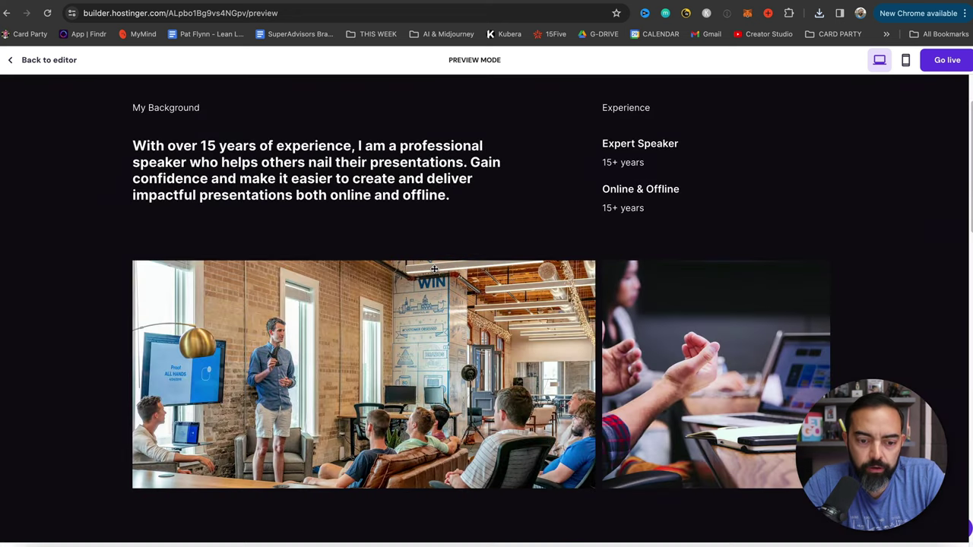
scroll(415, 323, up, 1)
scroll(415, 323, down, 1)
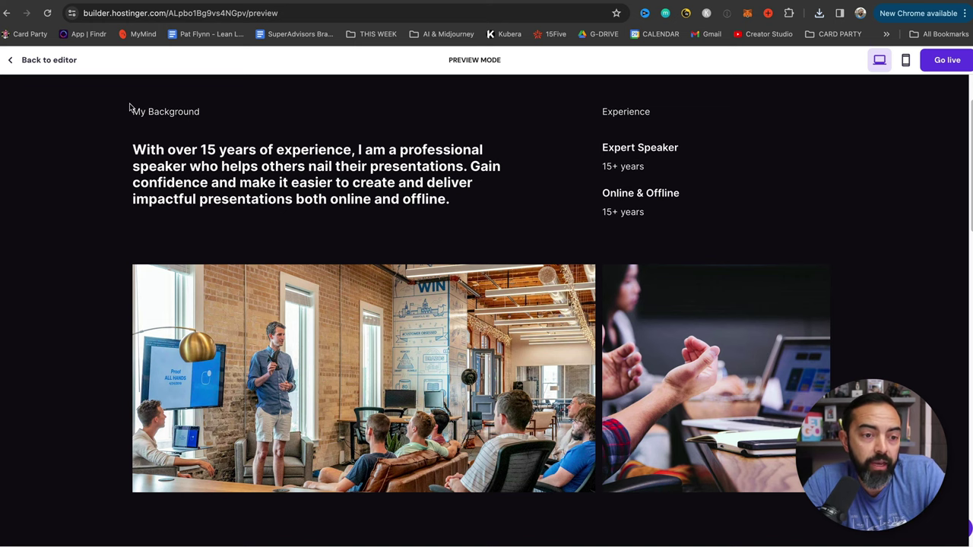
click(59, 60)
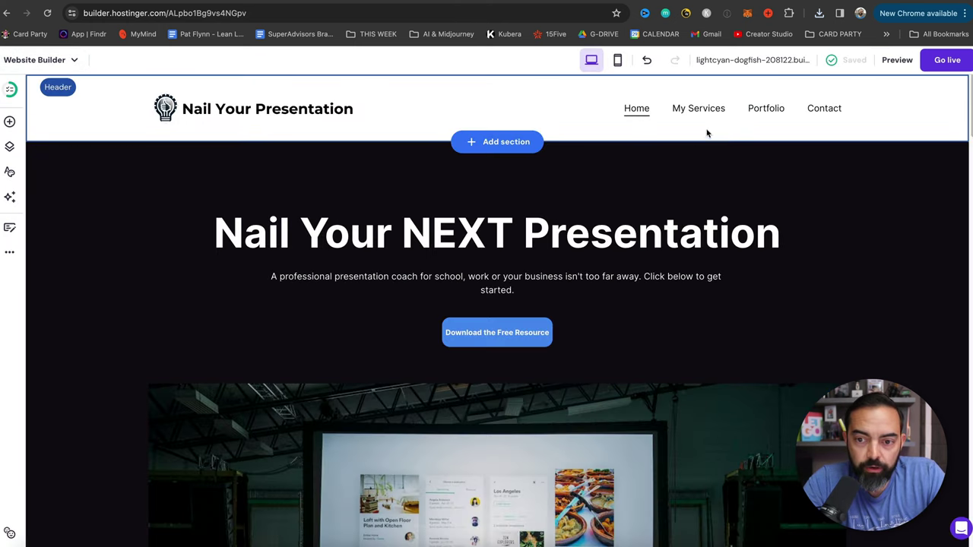
Step: On the Portfolio page, replace the My Background office photo with a stage photo and select the laptop photo
click(765, 108)
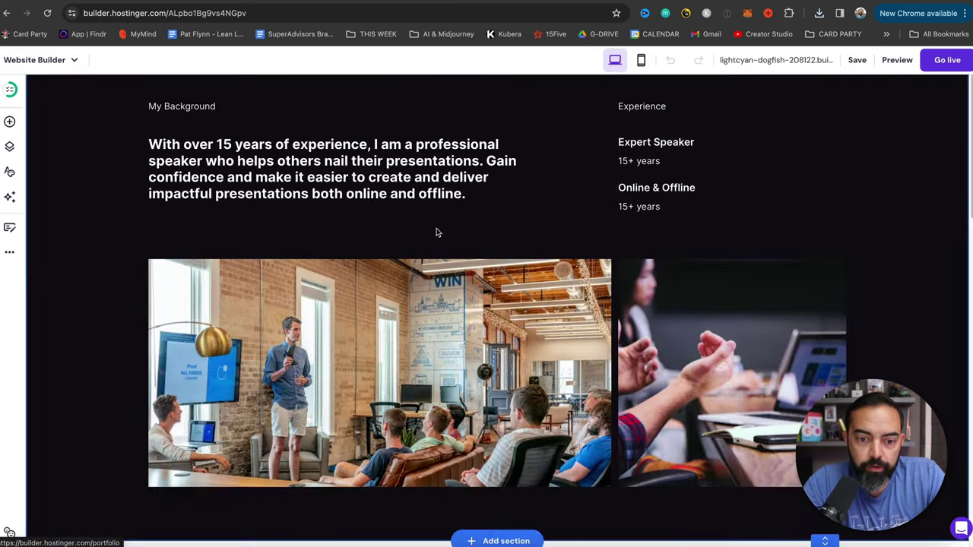
click(332, 353)
click(186, 240)
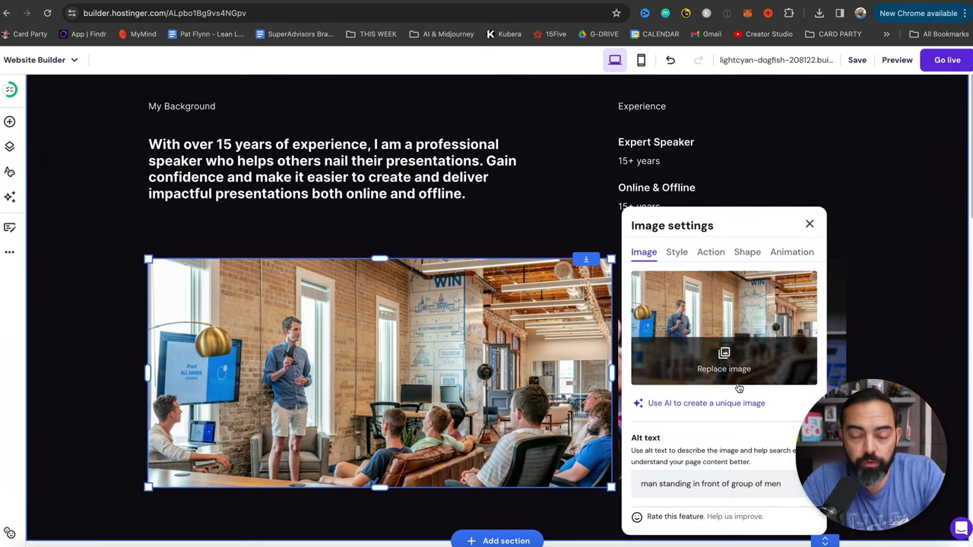
scroll(689, 350, down, 1)
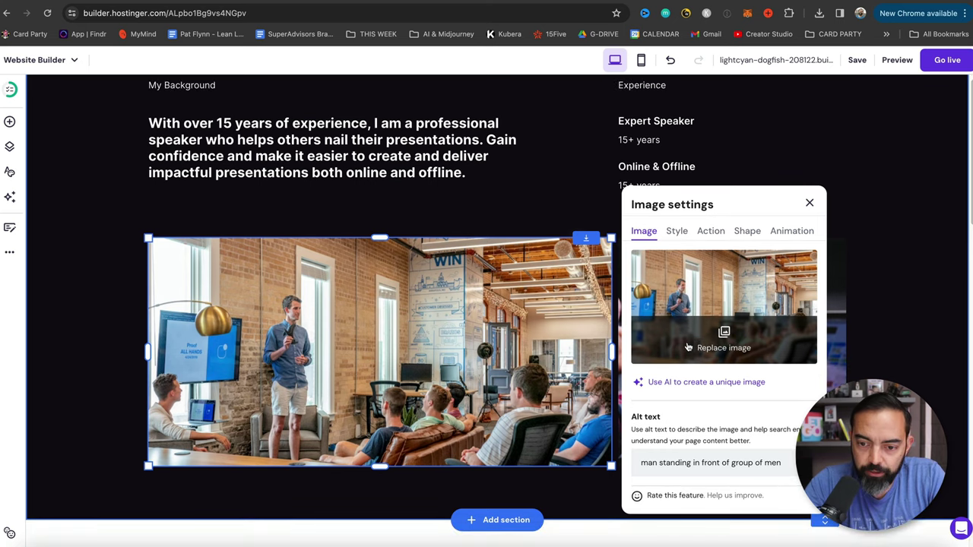
click(713, 349)
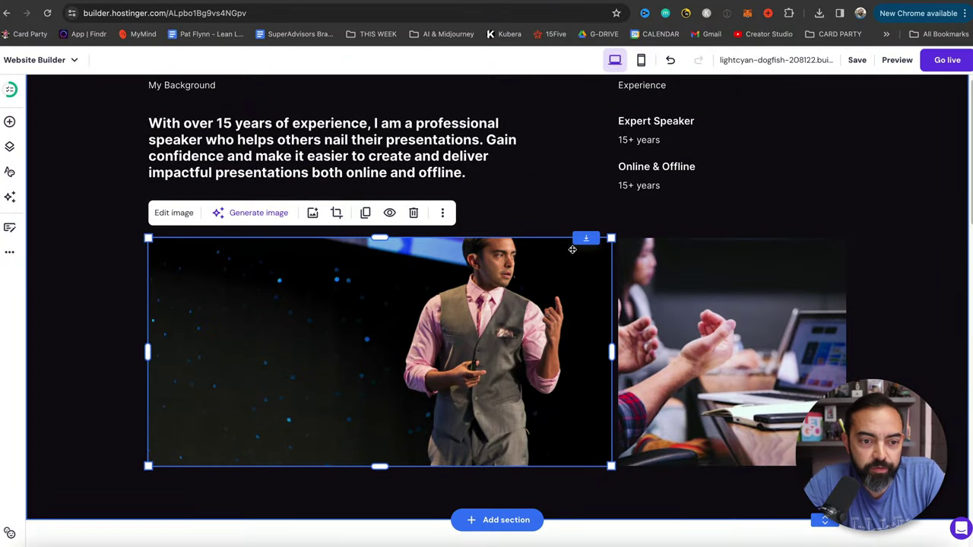
scroll(436, 248, up, 1)
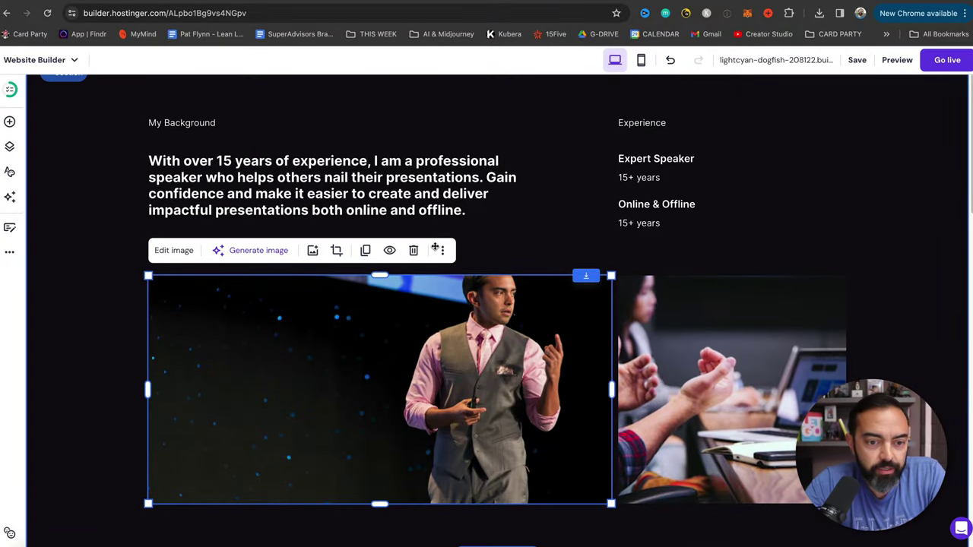
scroll(501, 234, down, 1)
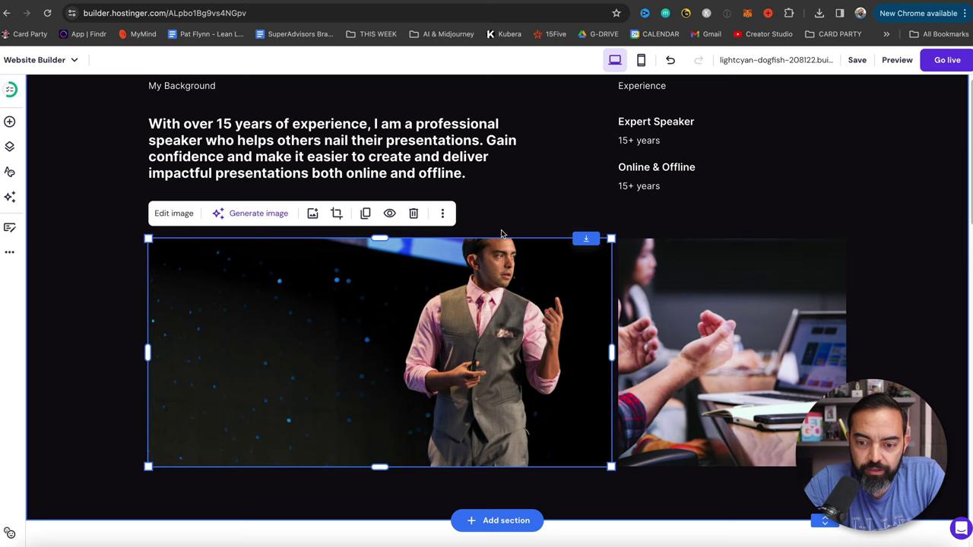
click(725, 370)
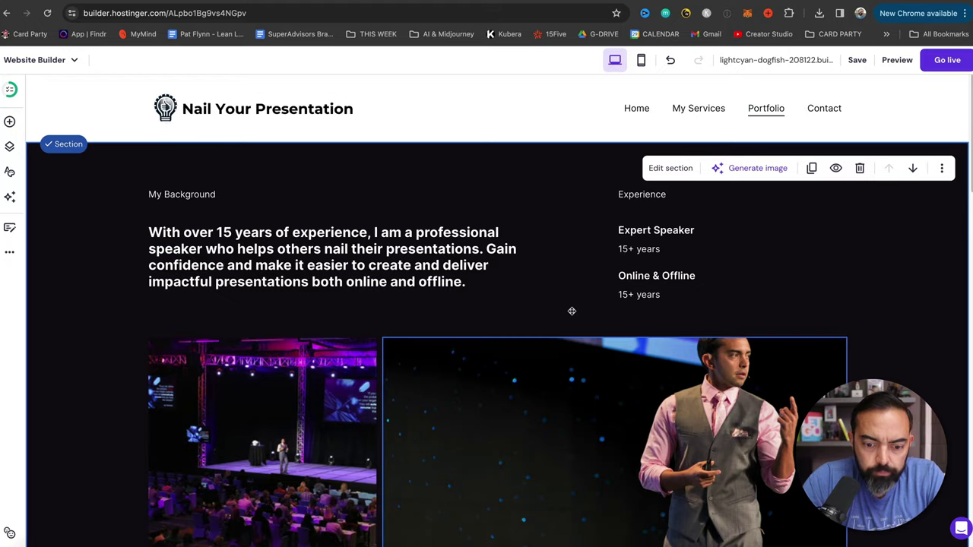
scroll(573, 314, down, 10)
scroll(333, 218, down, 3)
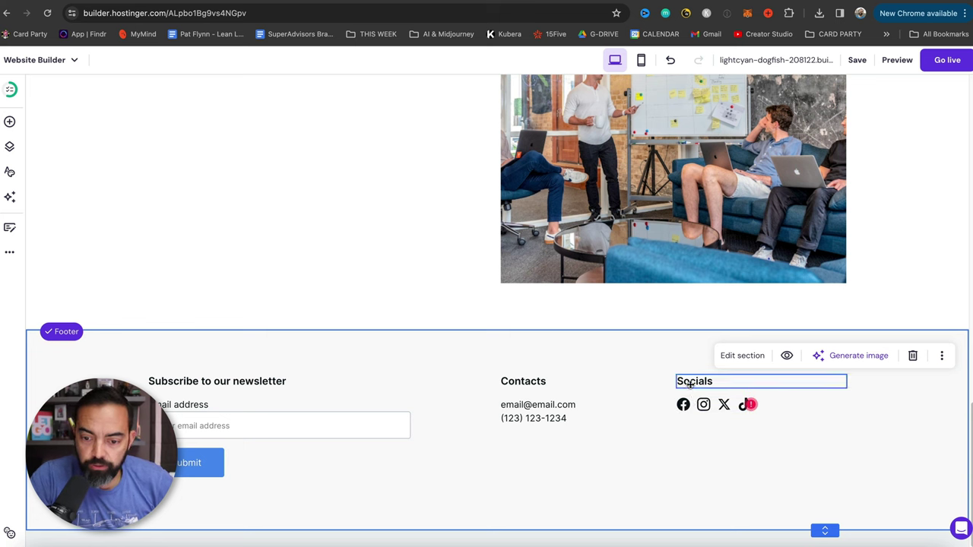
click(684, 405)
click(734, 374)
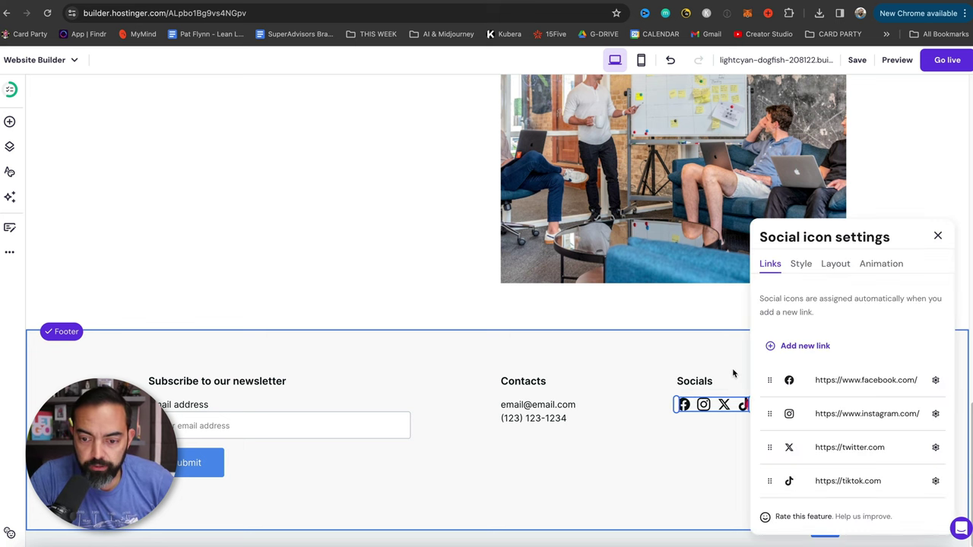
click(938, 238)
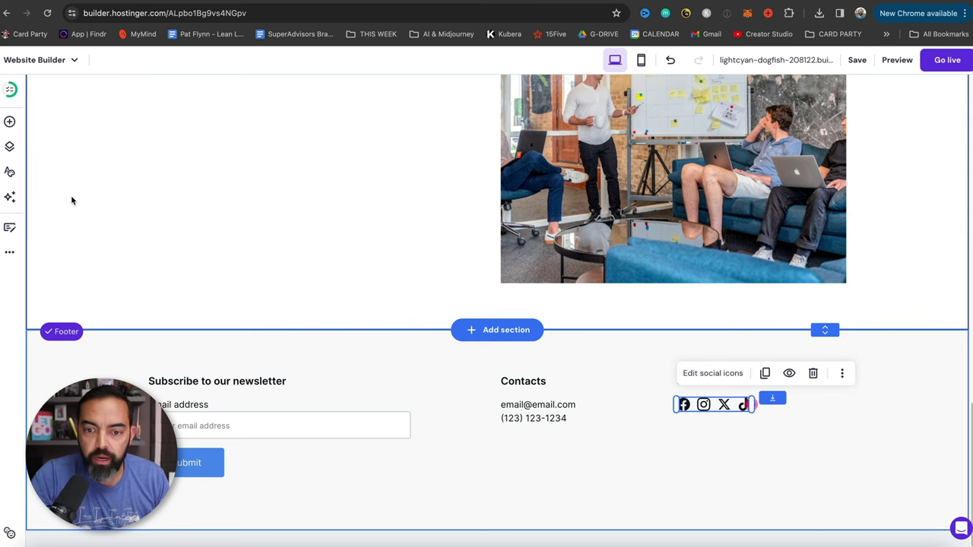
scroll(72, 200, up, 20)
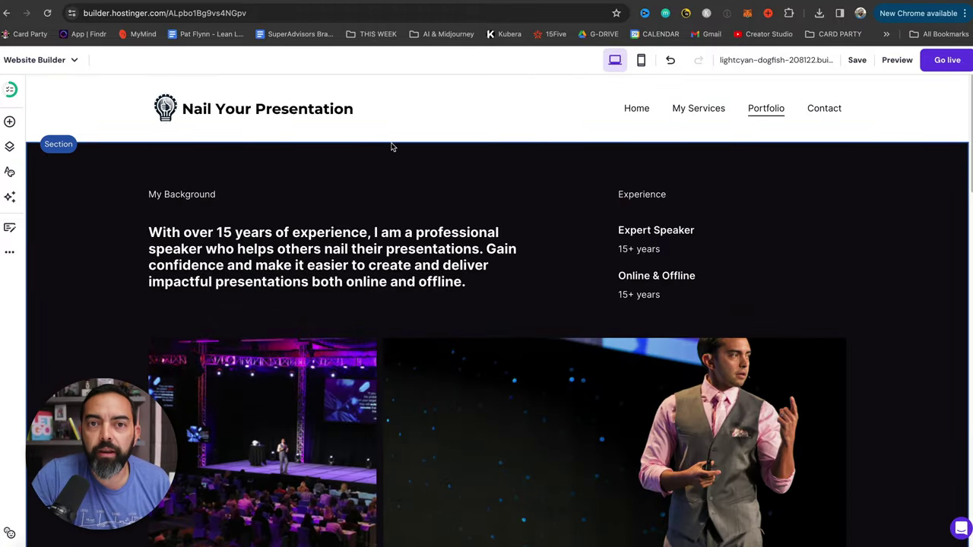
Step: Save the site changes and publish the site live at lightcyan-dogfish-208122.builder-preview.com
mouse_move(858, 68)
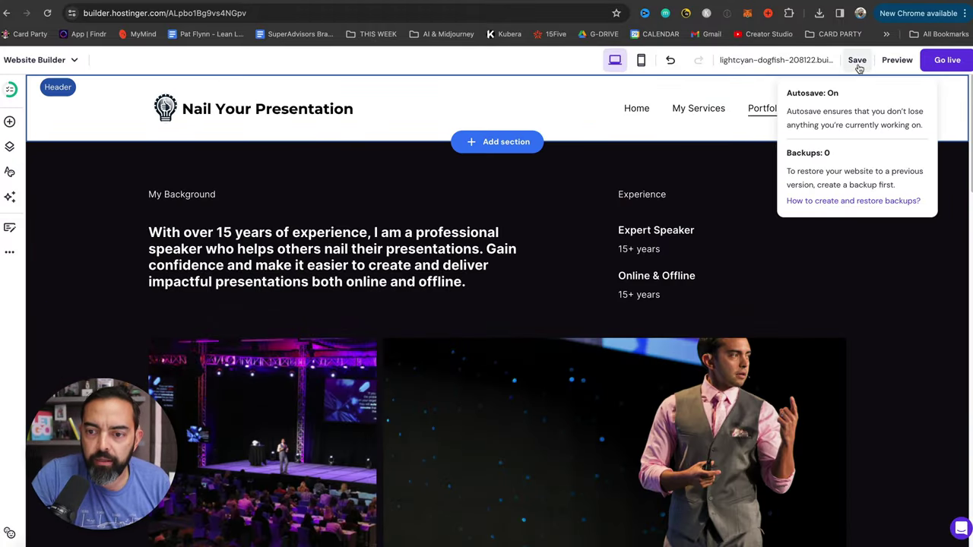
click(857, 60)
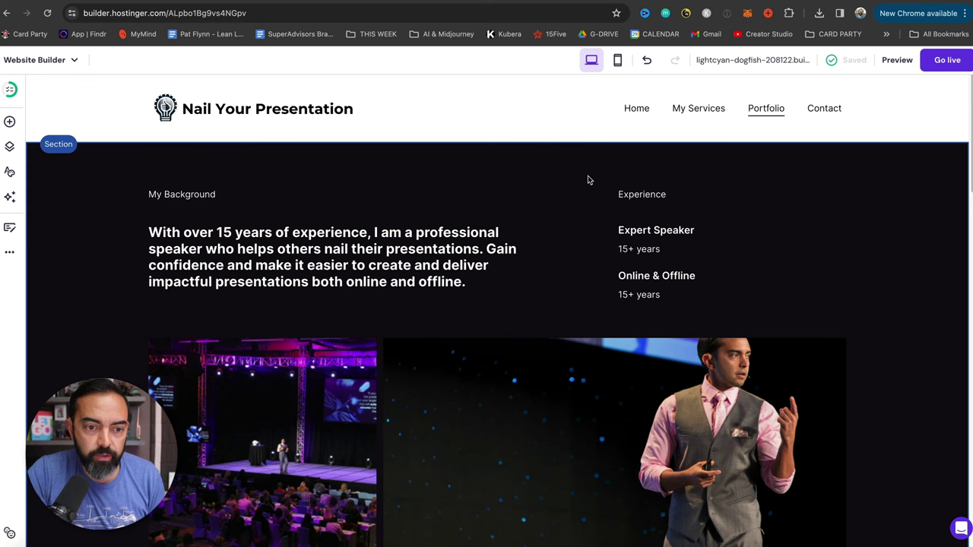
click(945, 69)
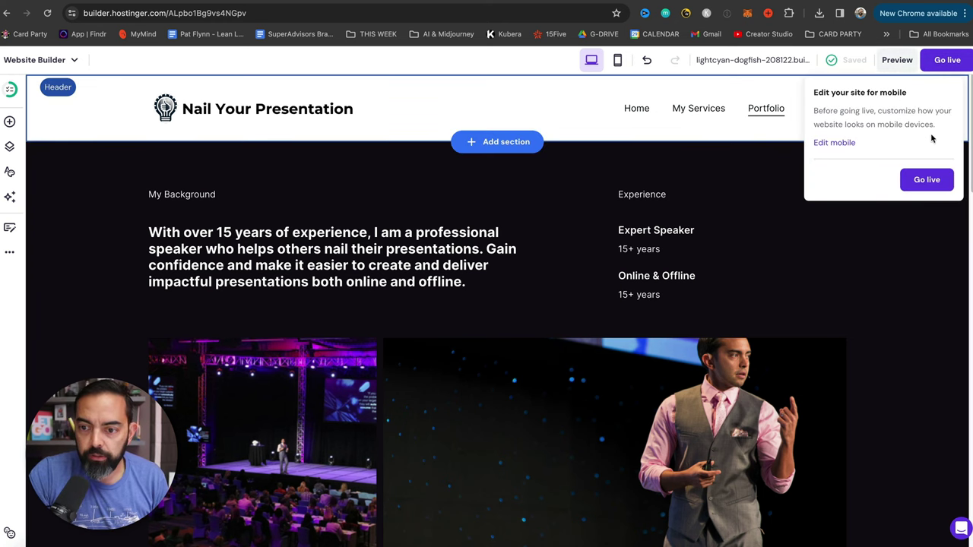
click(927, 180)
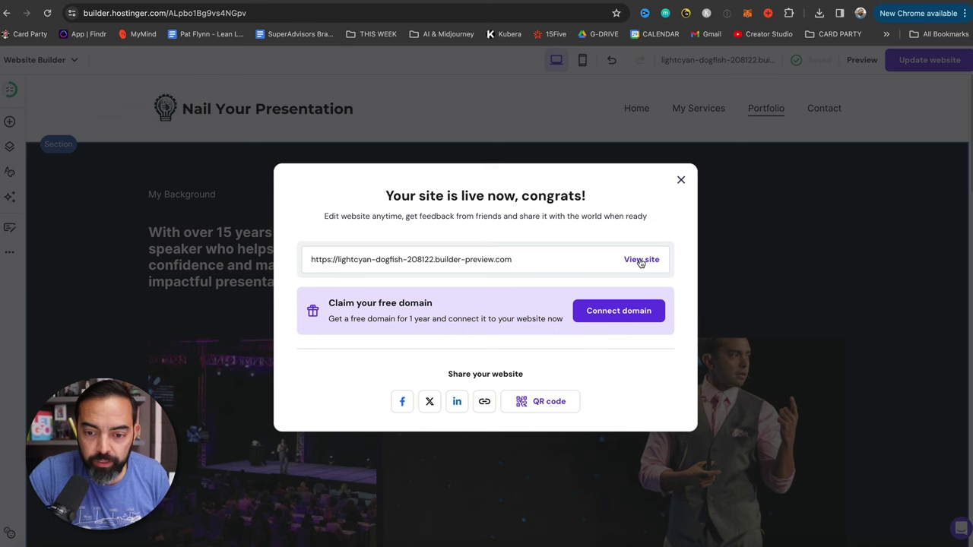
Step: Open the live site in the browser and scroll through its home page
right_click(641, 261)
click(544, 259)
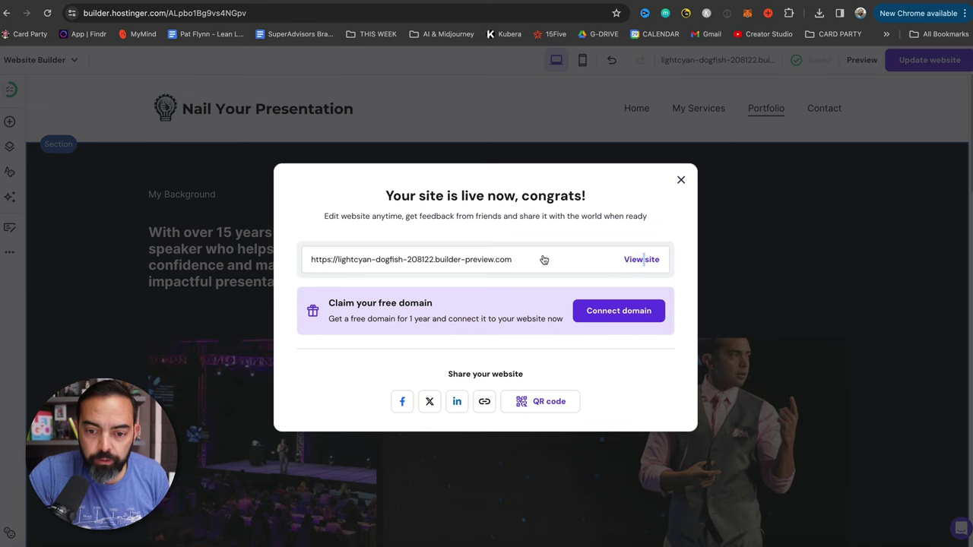
click(638, 260)
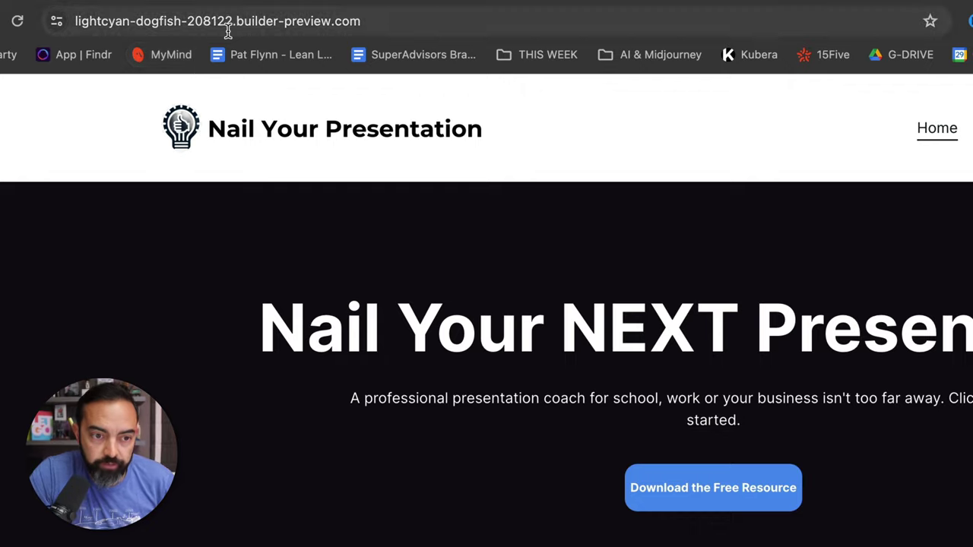
scroll(258, 228, down, 15)
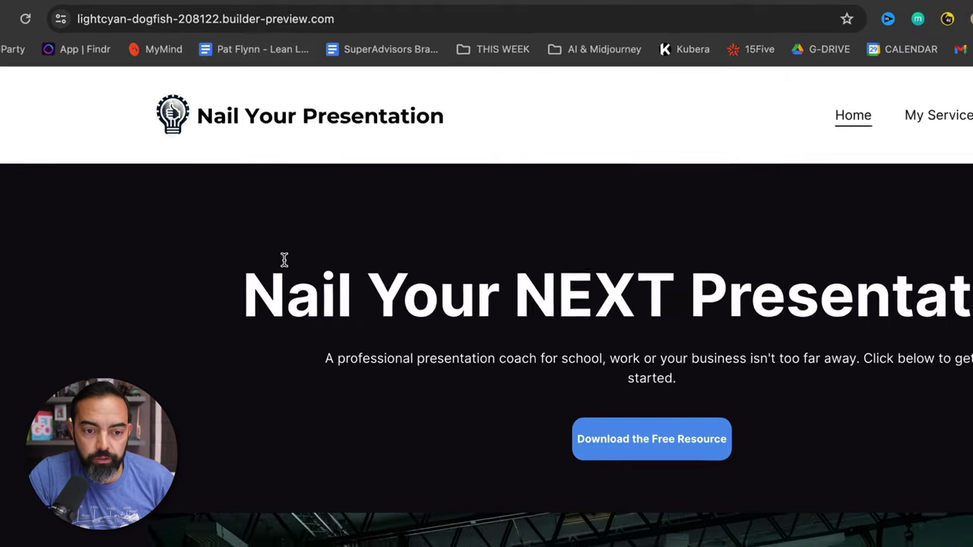
scroll(235, 195, down, 8)
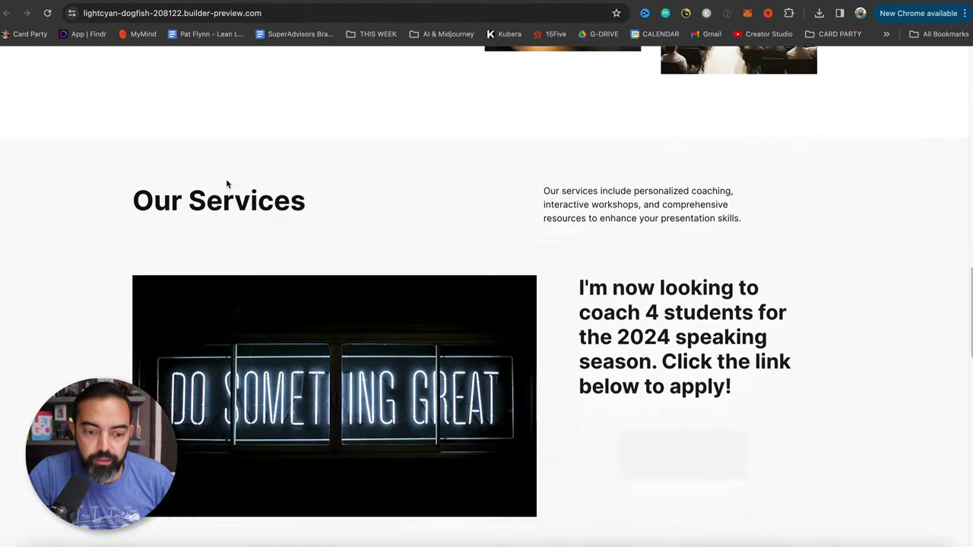
scroll(232, 190, up, 6)
scroll(226, 184, down, 5)
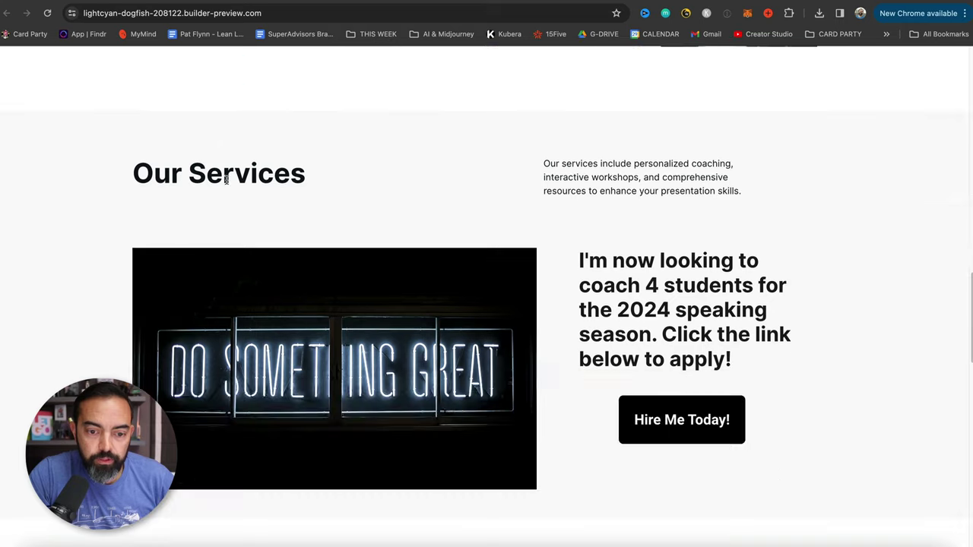
Step: Browse the Hire Me Today! services page and the Portfolio page, then return Home
click(650, 417)
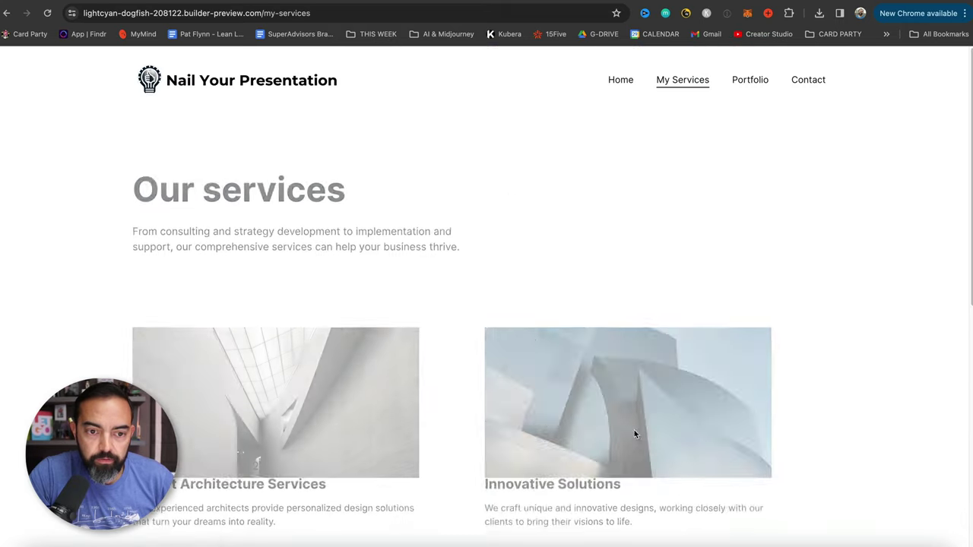
scroll(508, 198, down, 2)
scroll(510, 199, up, 2)
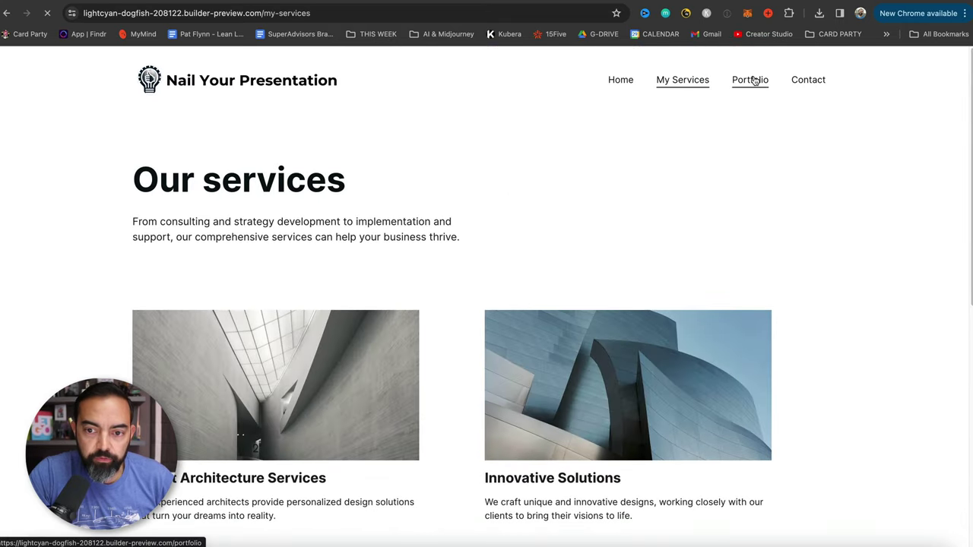
click(750, 81)
scroll(477, 179, down, 3)
scroll(477, 180, up, 3)
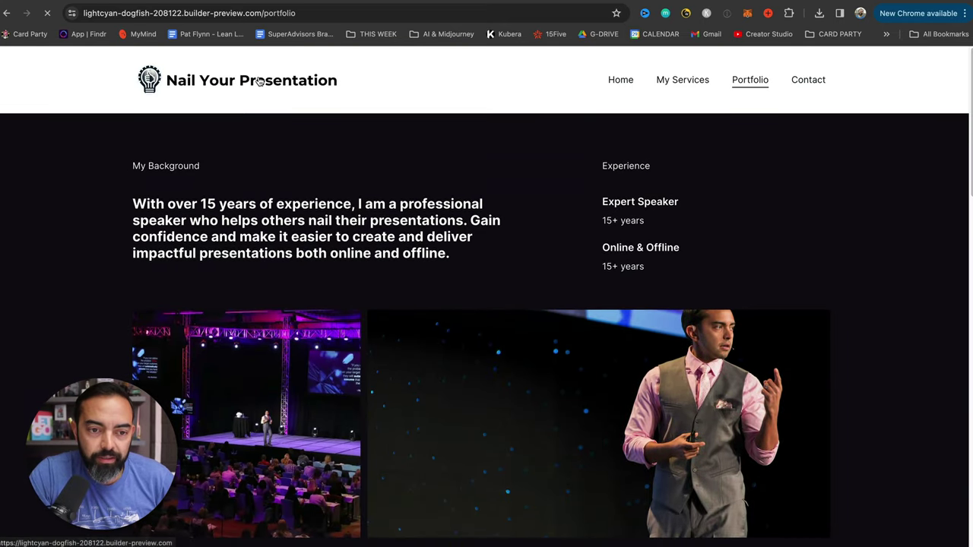
click(259, 82)
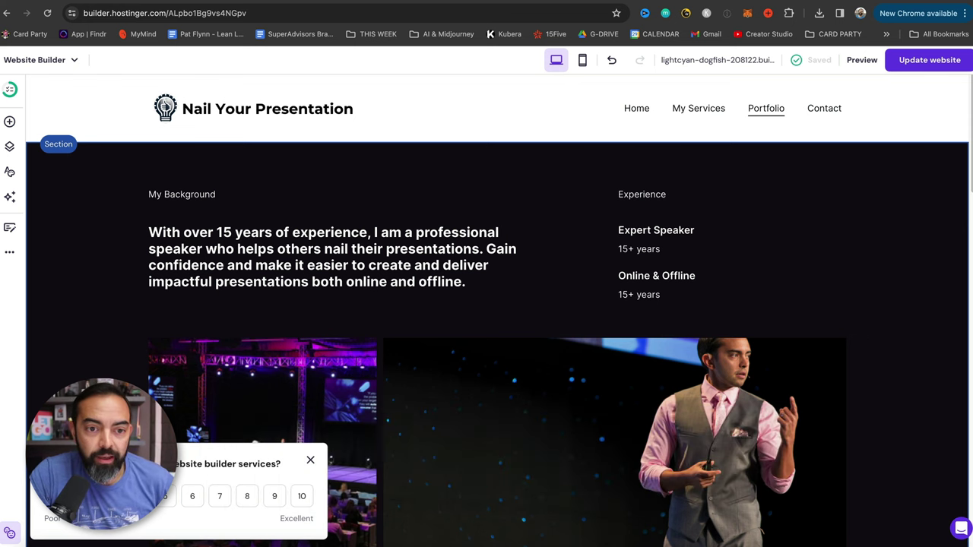
Step: Close the feedback survey, update the published website, and start connecting a domain
click(311, 461)
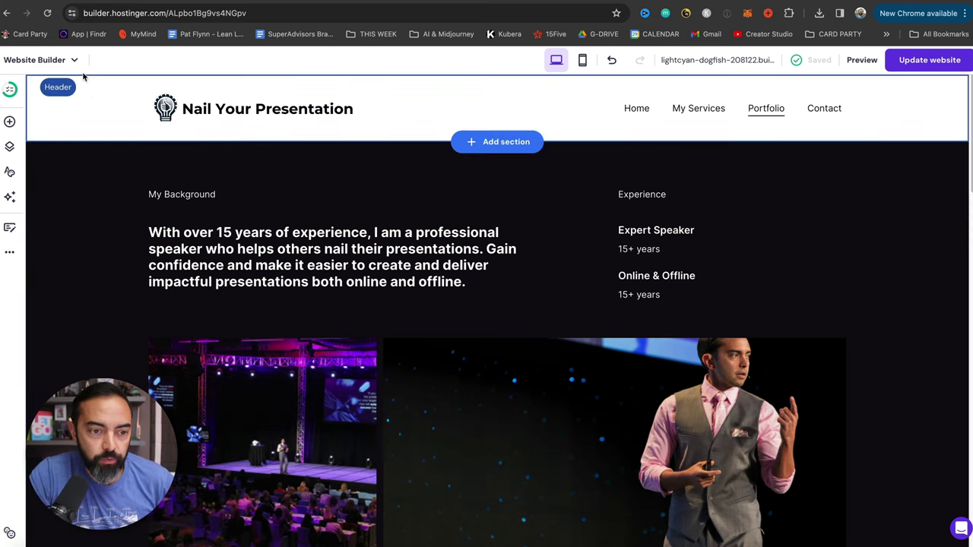
click(930, 61)
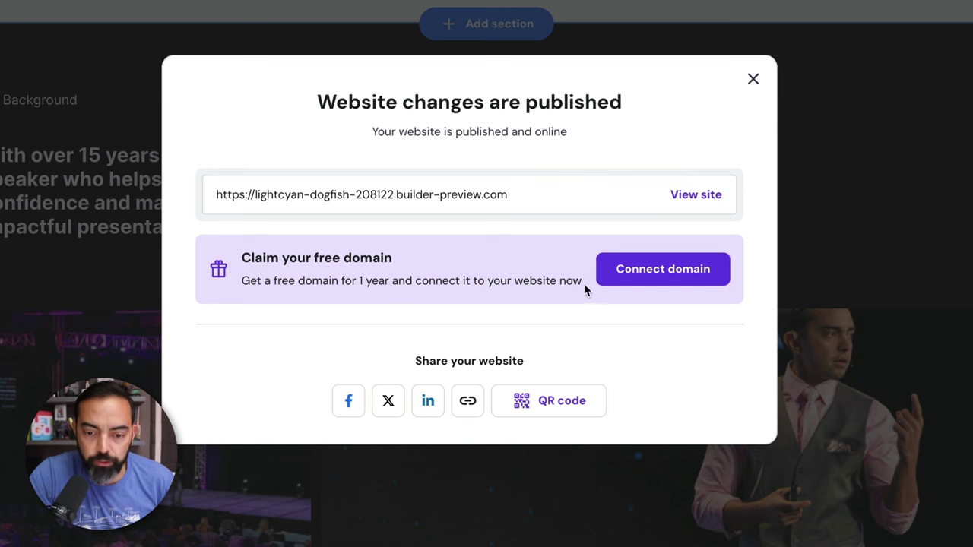
click(631, 273)
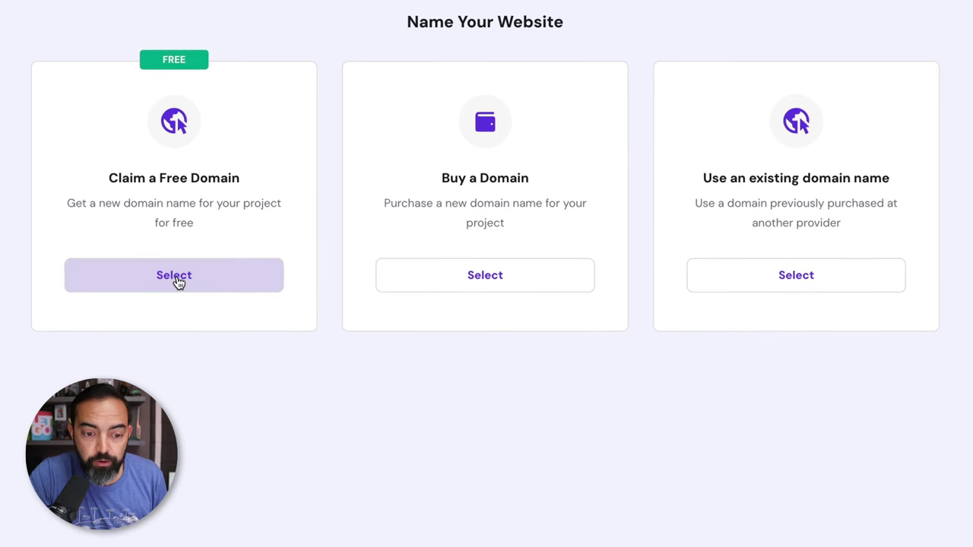
Step: Choose the free domain option and search a first .com name, then go back to fix its spelling
click(188, 301)
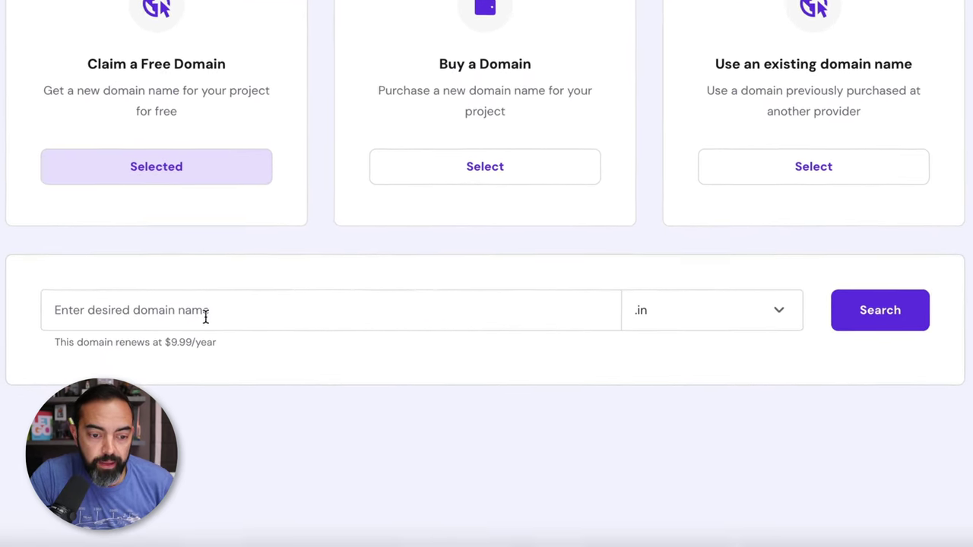
click(239, 340)
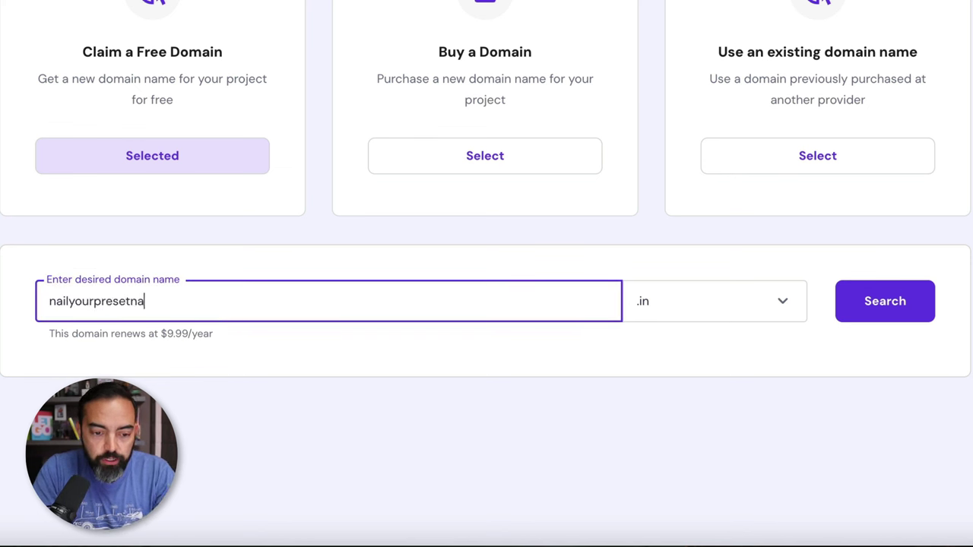
click(783, 308)
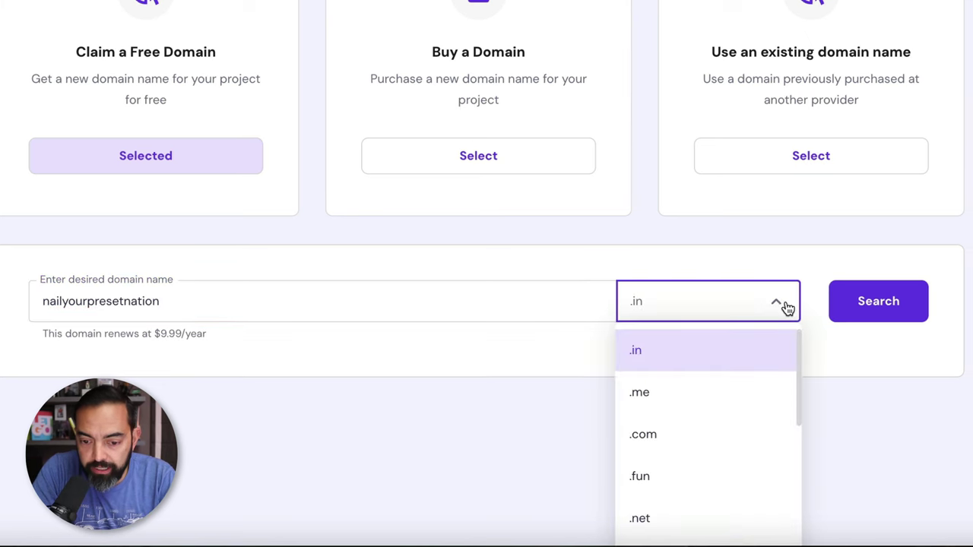
click(692, 437)
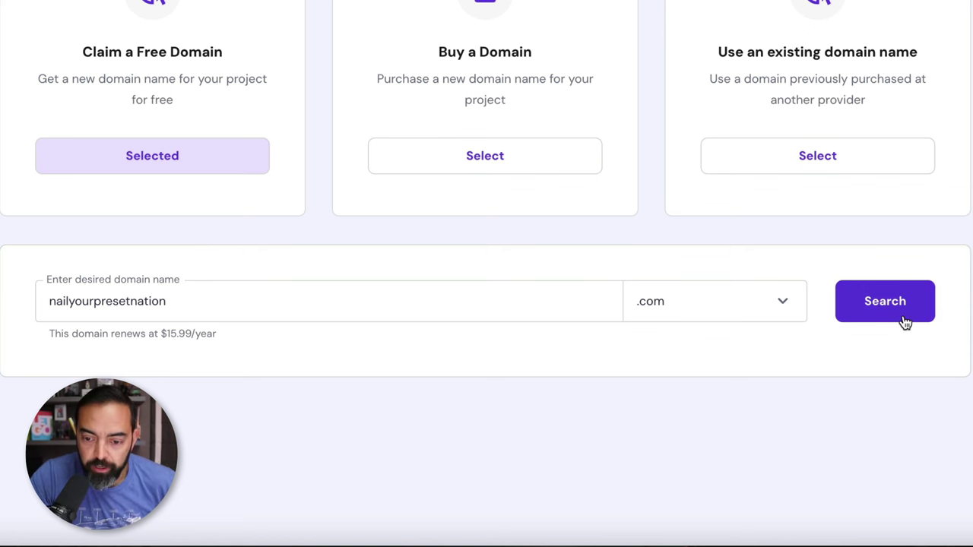
click(907, 290)
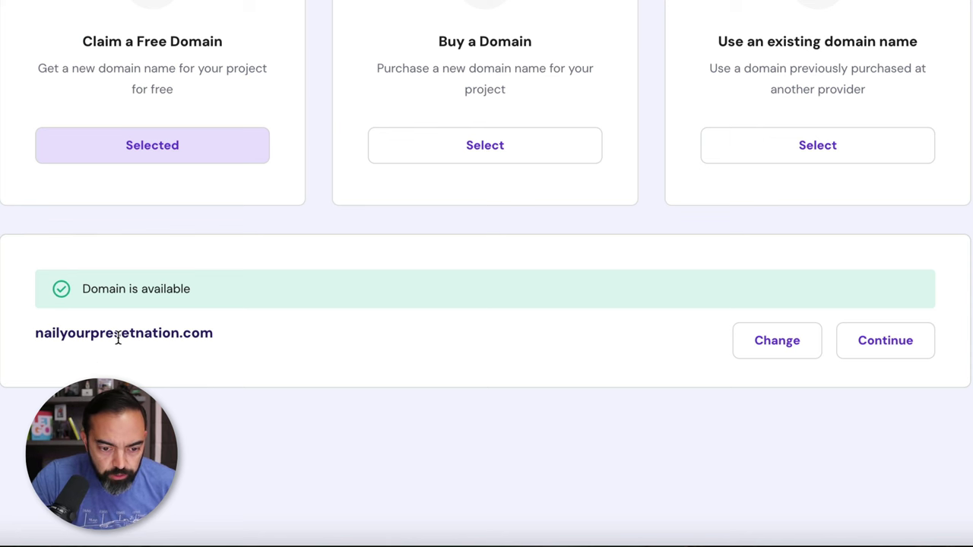
click(777, 346)
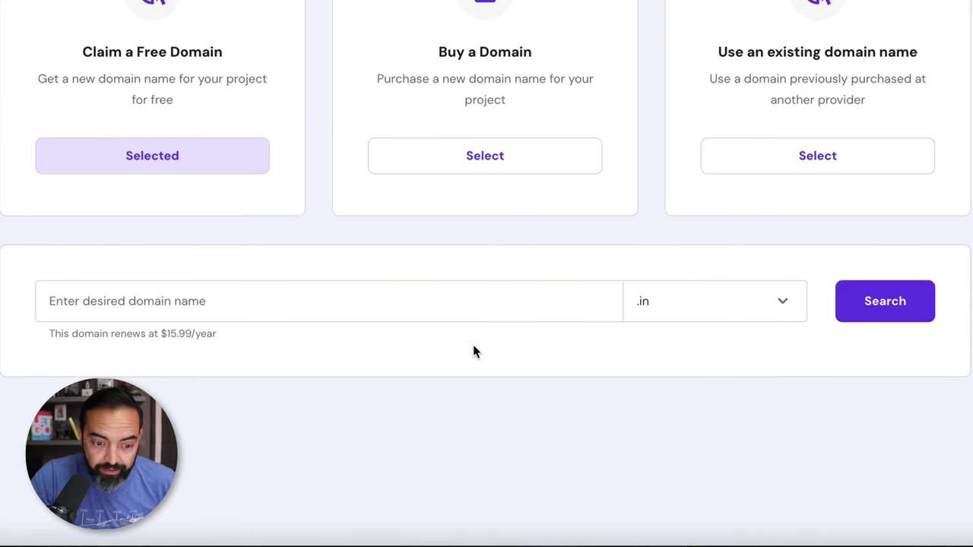
Step: Search nailyourpresentation.com, confirm it is available, and continue with it
click(278, 307)
text(nailyourp)
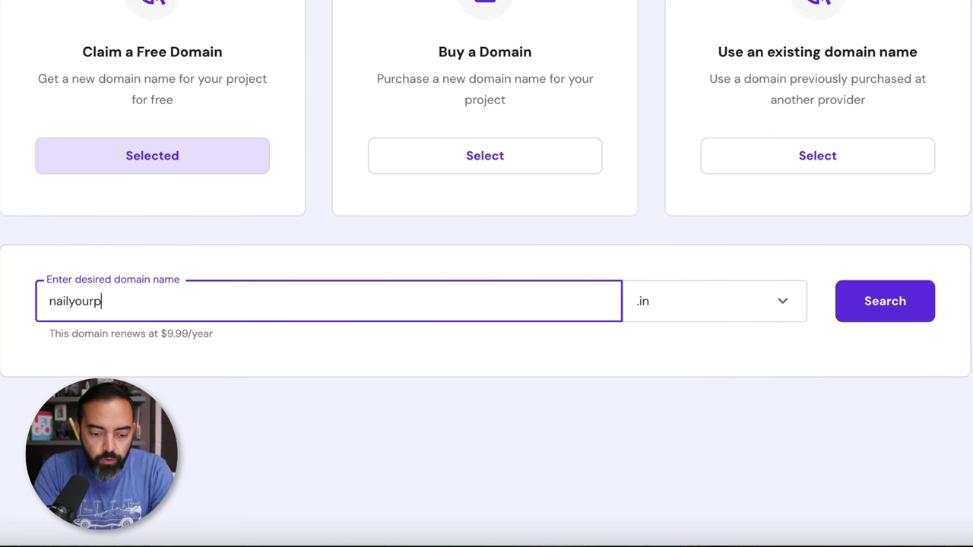
text(resentation)
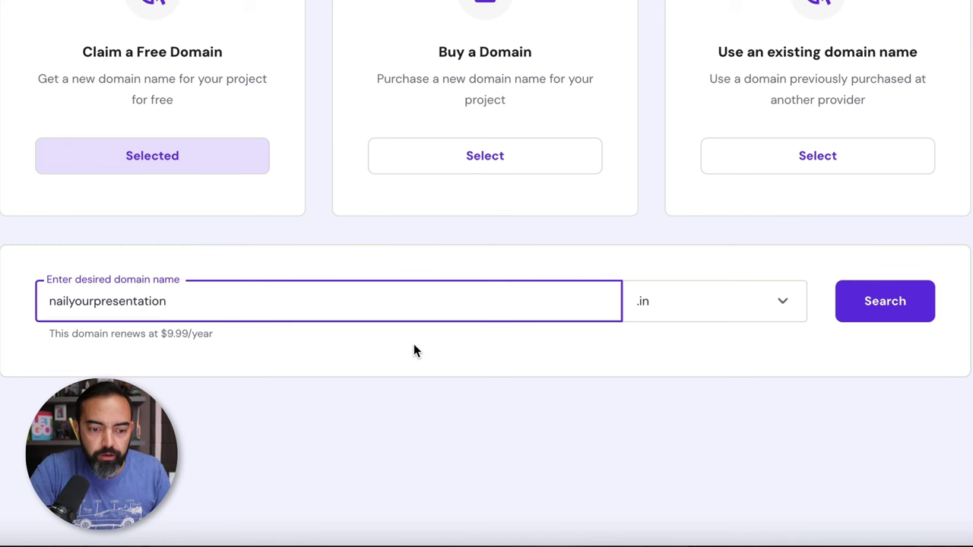
click(658, 314)
click(650, 433)
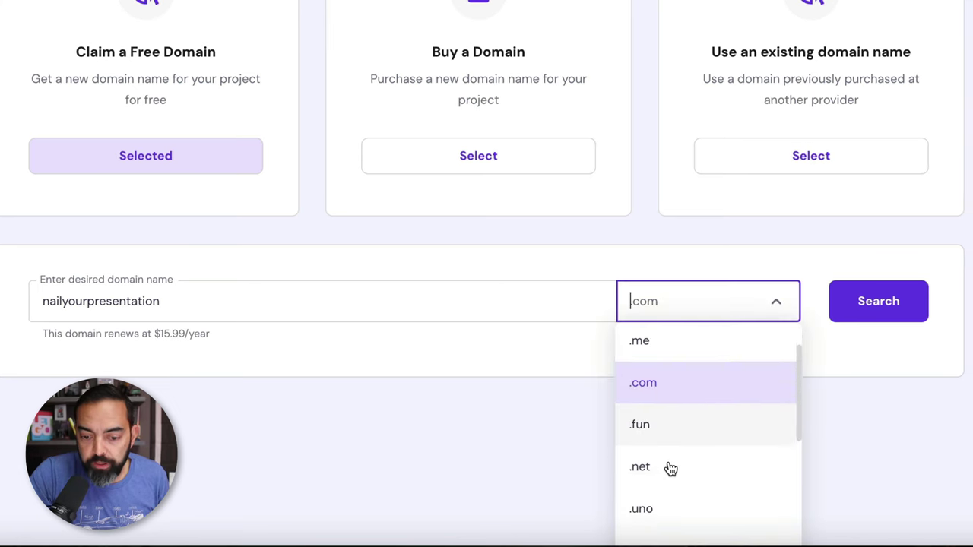
scroll(651, 398, down, 5)
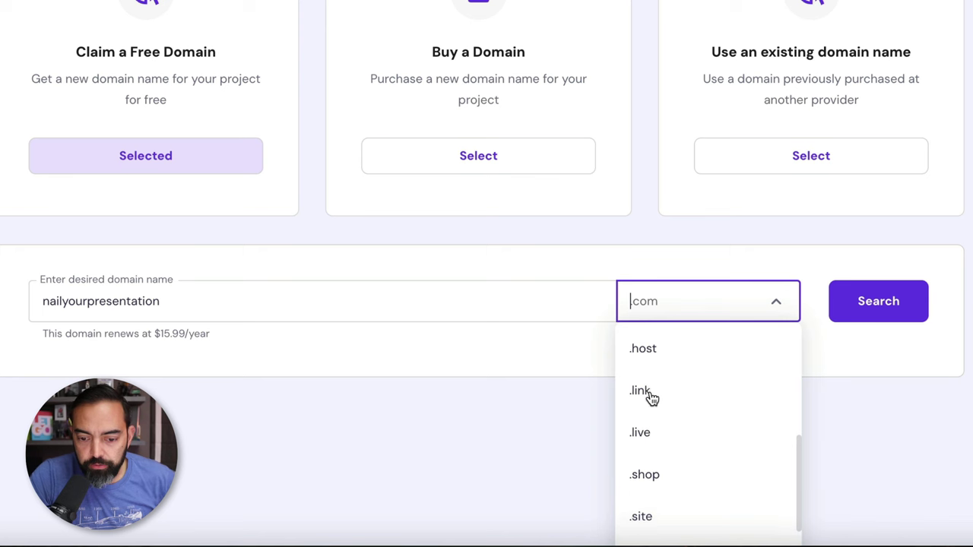
click(564, 363)
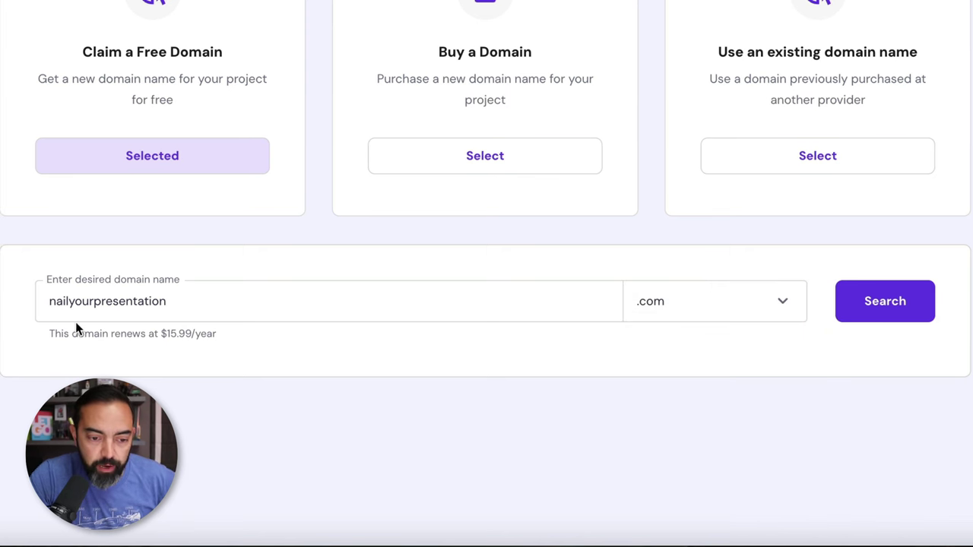
click(885, 302)
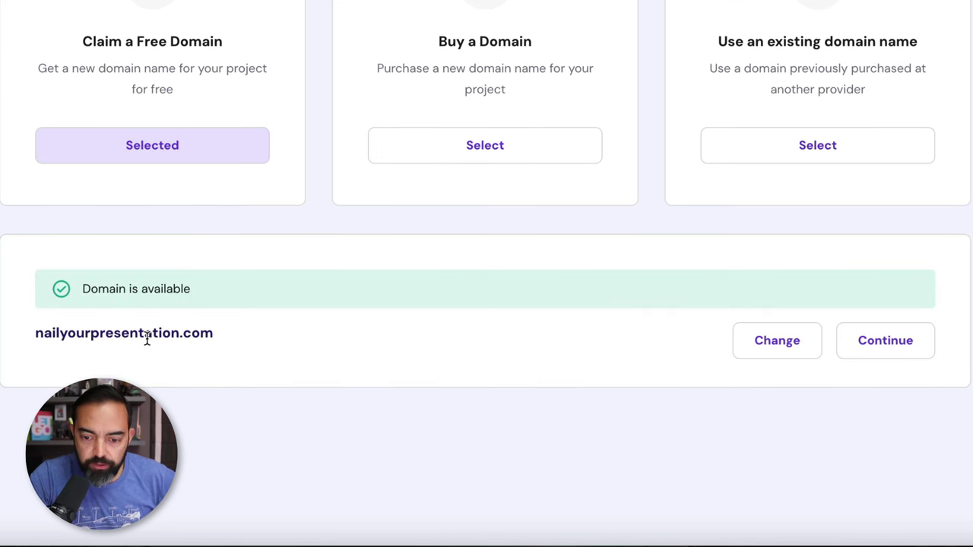
click(887, 342)
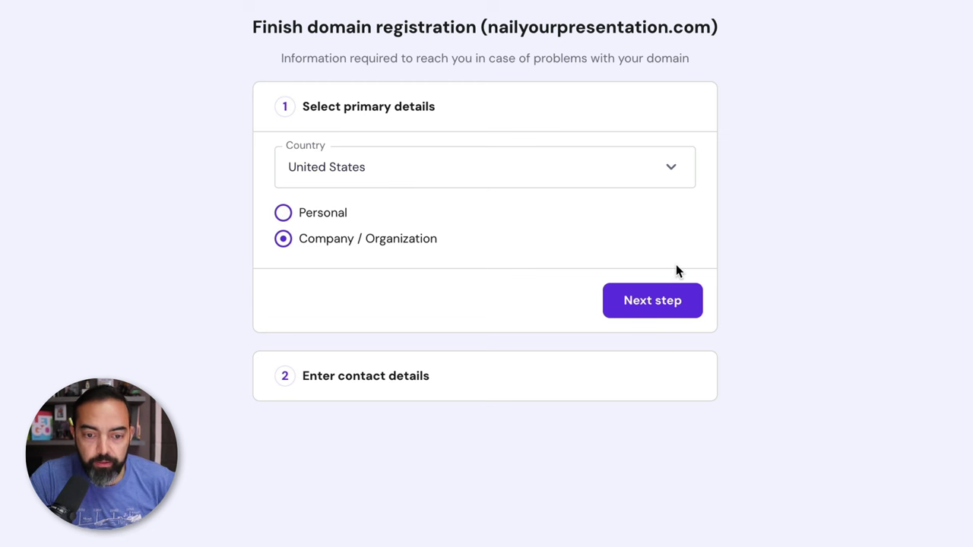
Step: Fill in the registration contact details with the company name and the contact phone number
click(659, 302)
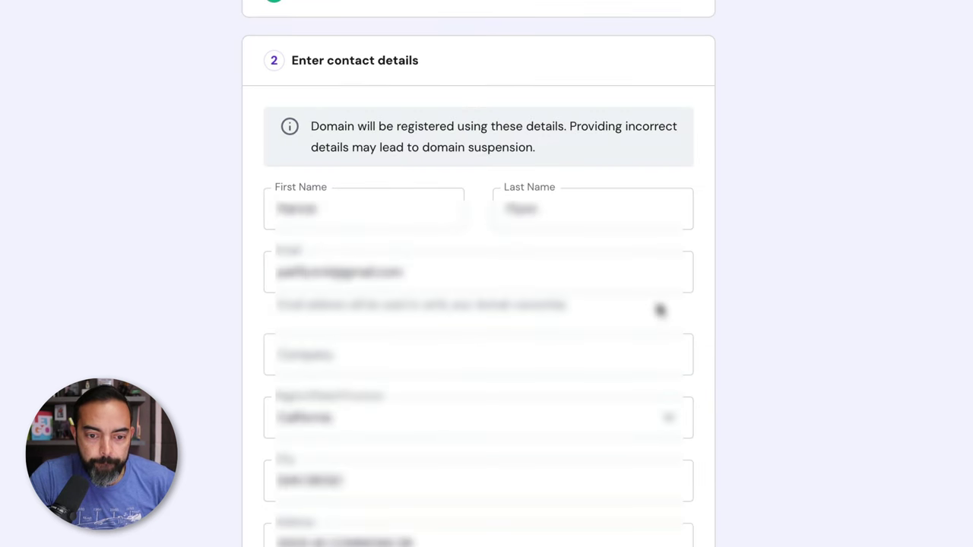
click(388, 356)
text(Flynnbull)
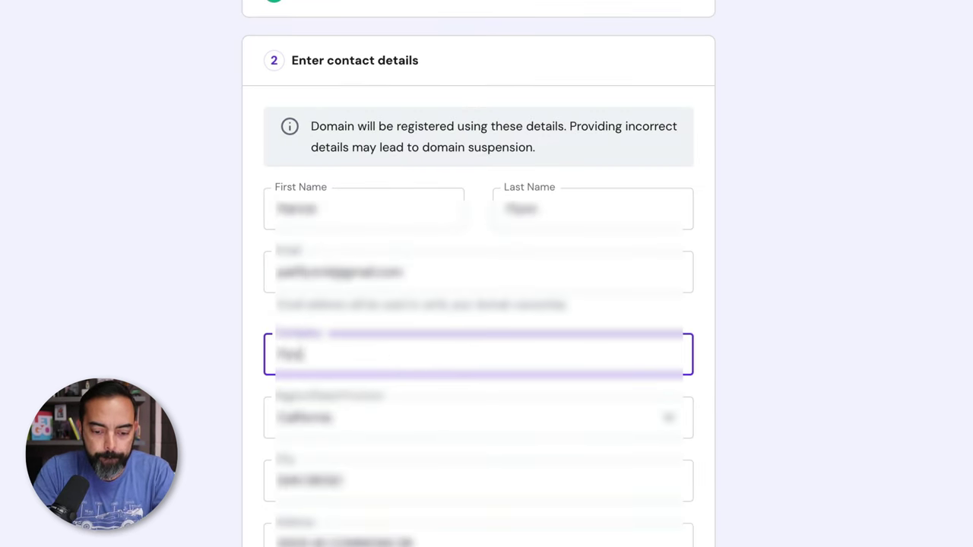
text( LLC)
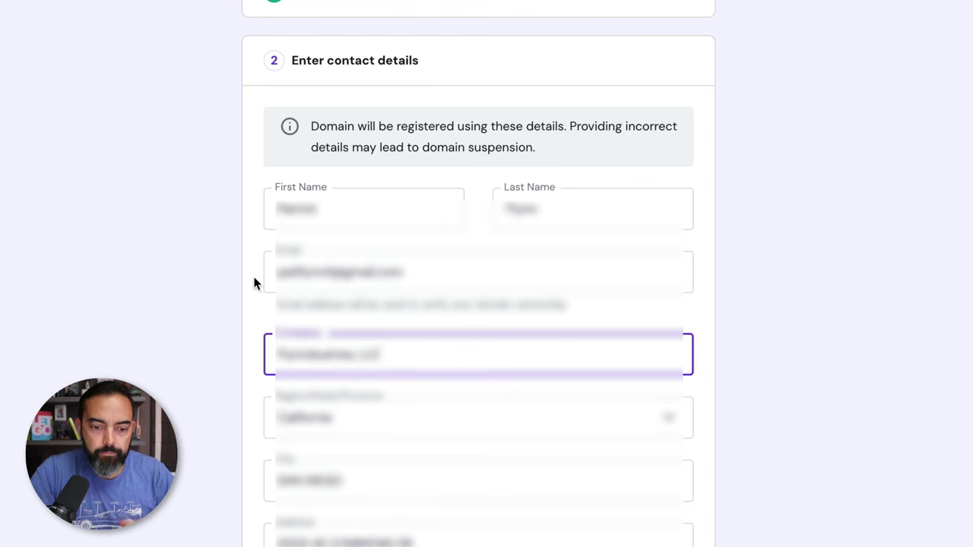
click(252, 272)
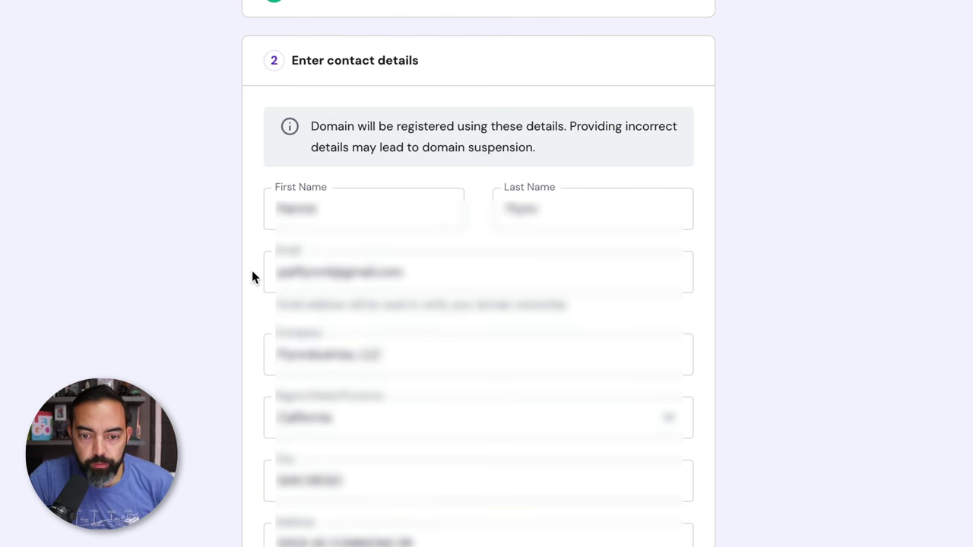
scroll(253, 206, down, 3)
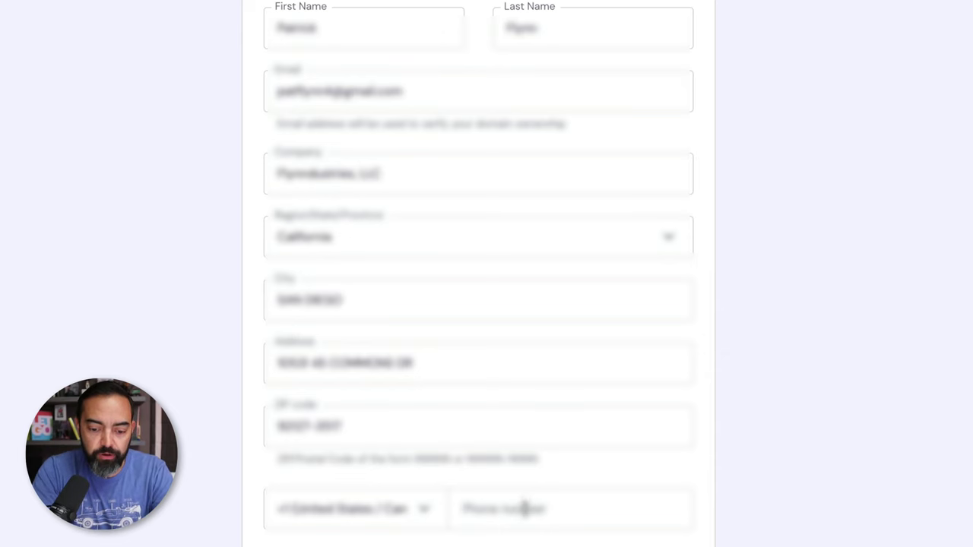
click(523, 511)
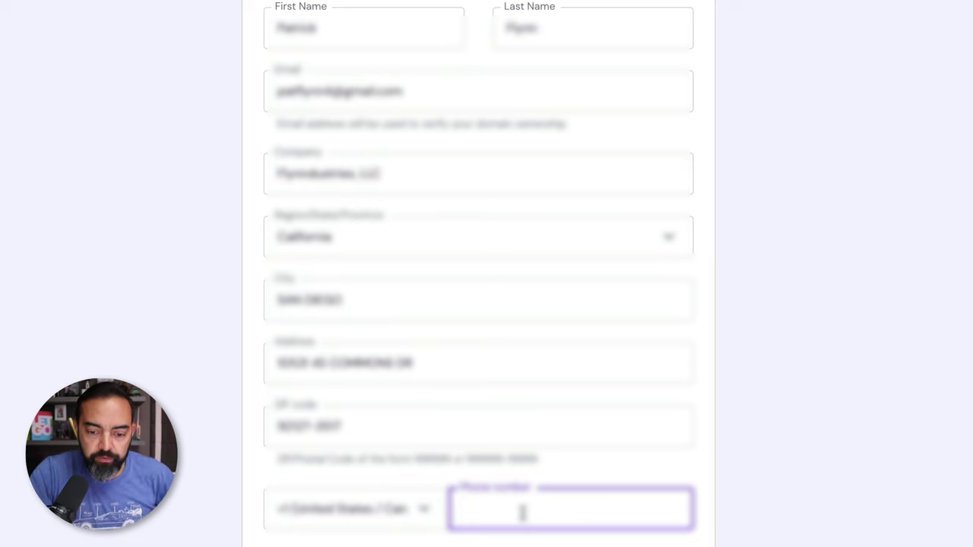
text(8588)
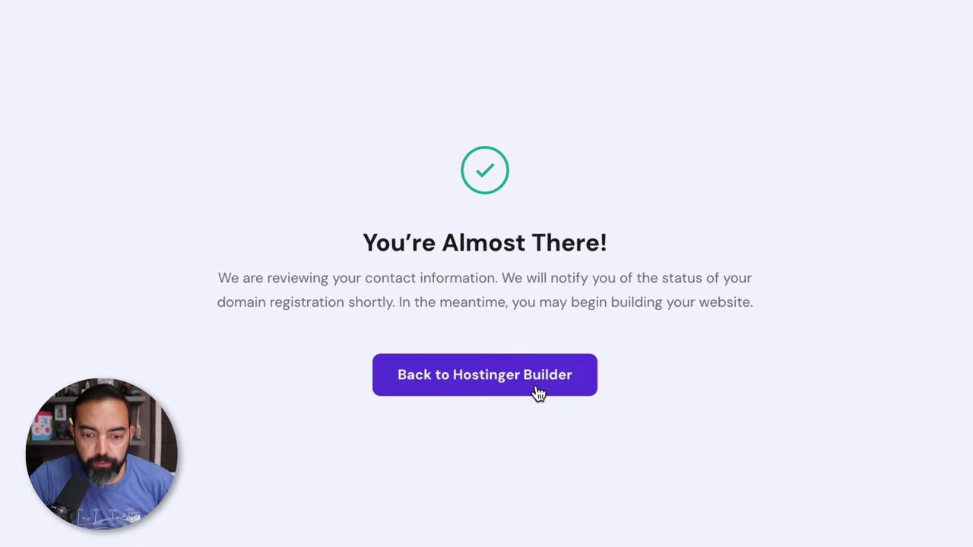
Step: Return to the builder, reload the editor, and check nailyourpresentation.com shows as connected
click(538, 389)
mouse_move(564, 20)
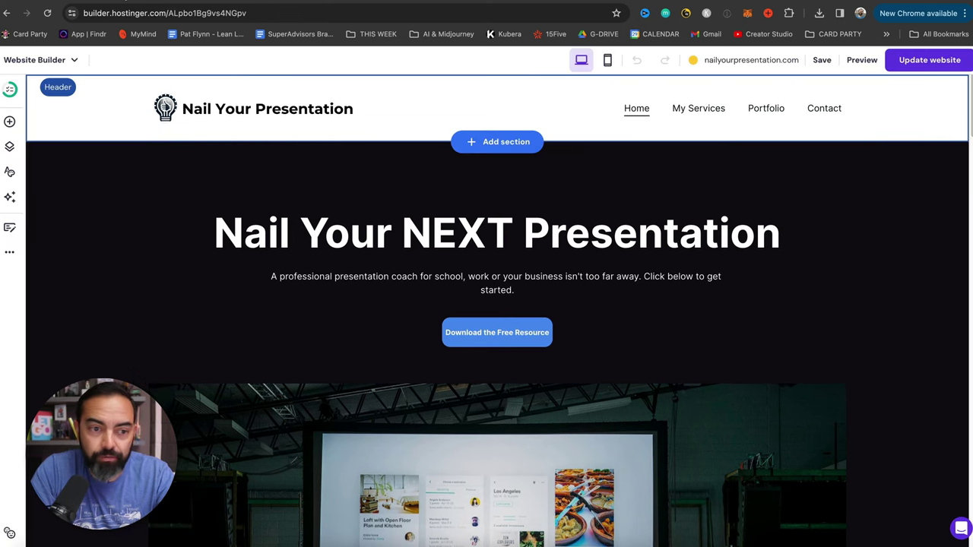
click(47, 12)
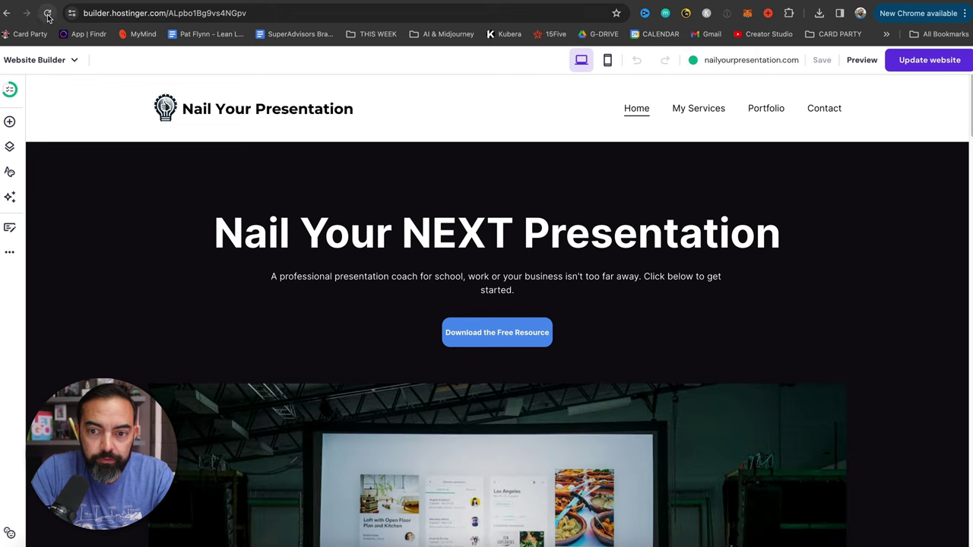
mouse_move(730, 60)
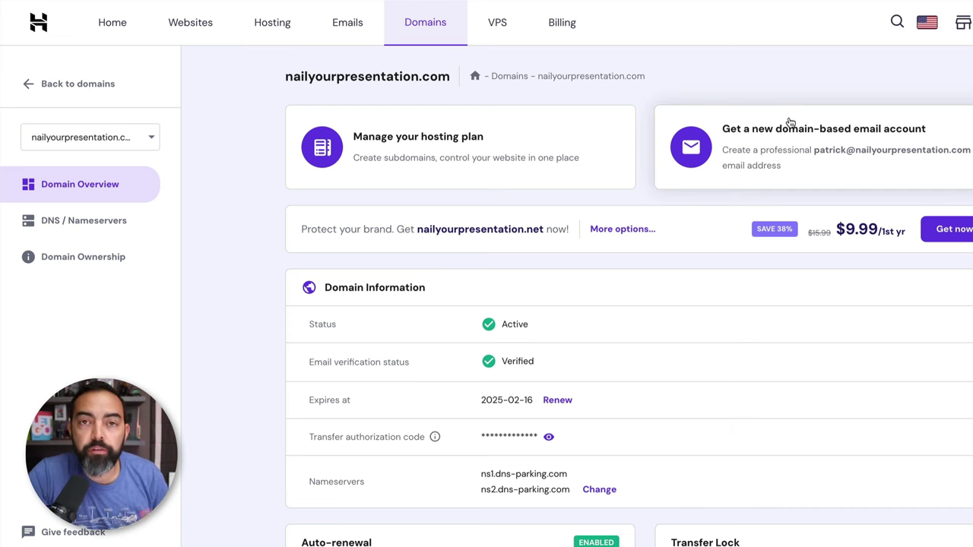
Step: Scroll through the nailyourpresentation.com domain overview details
scroll(631, 266, down, 1)
scroll(630, 269, down, 2)
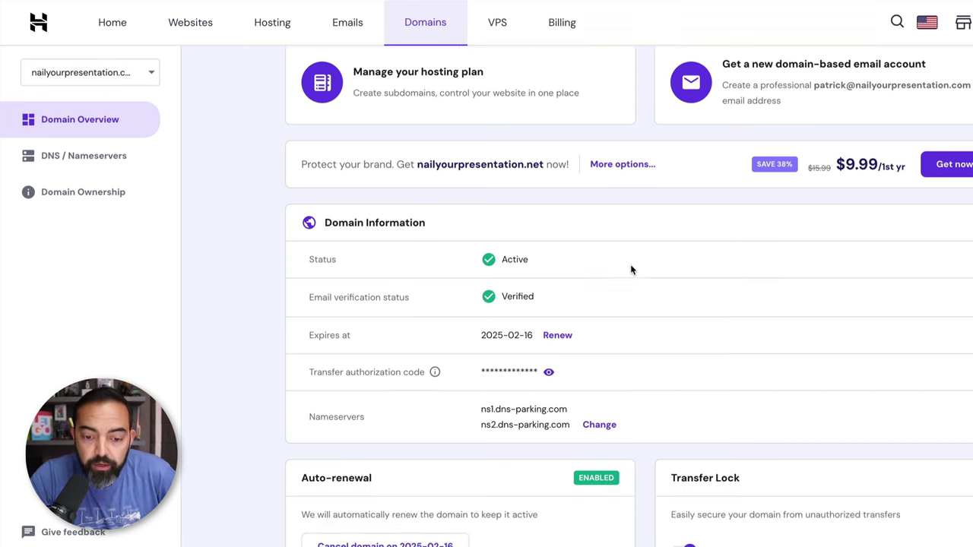
scroll(630, 269, down, 5)
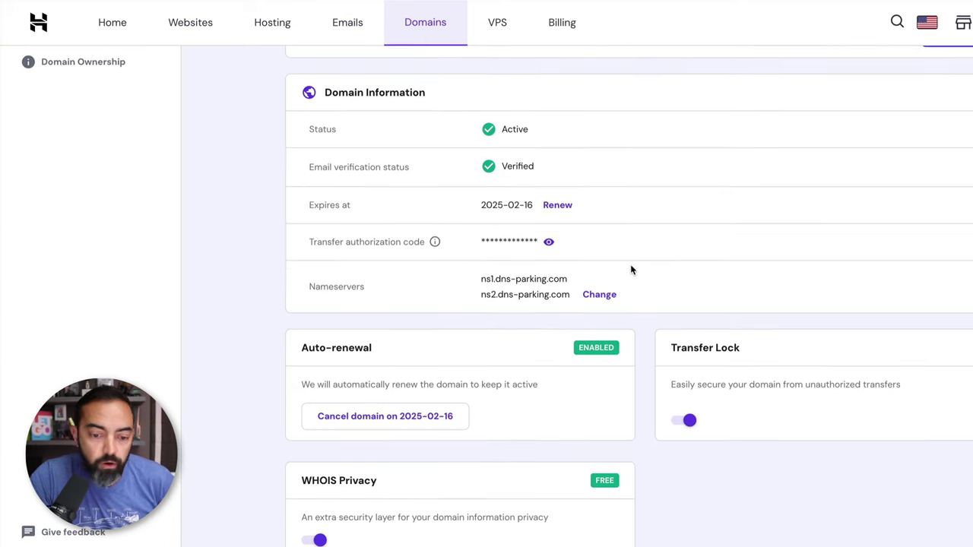
scroll(630, 269, down, 2)
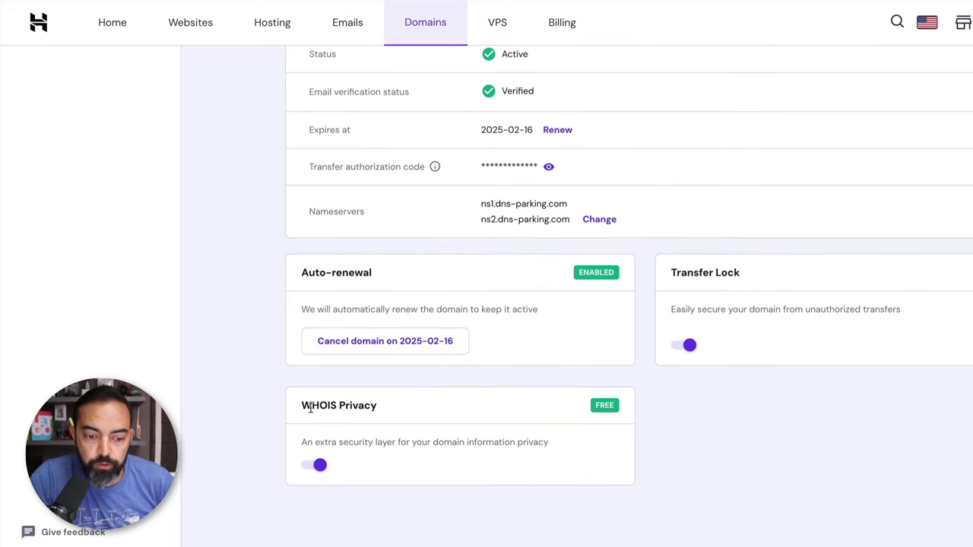
drag(300, 407, 415, 407)
click(414, 408)
scroll(414, 407, up, 10)
Step: Check the nailyourpresentation.net offer, then go back to Domains and open the Websites list
click(598, 230)
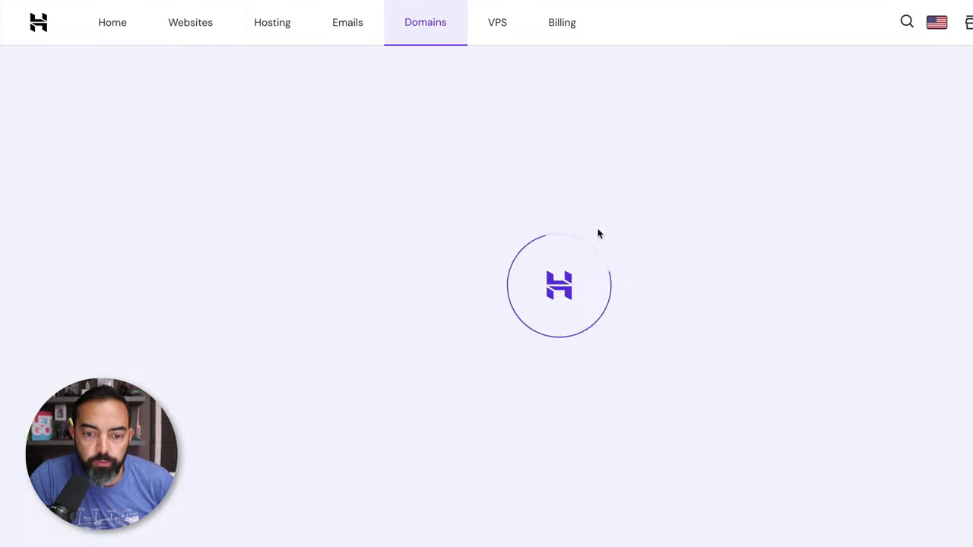
scroll(597, 229, down, 5)
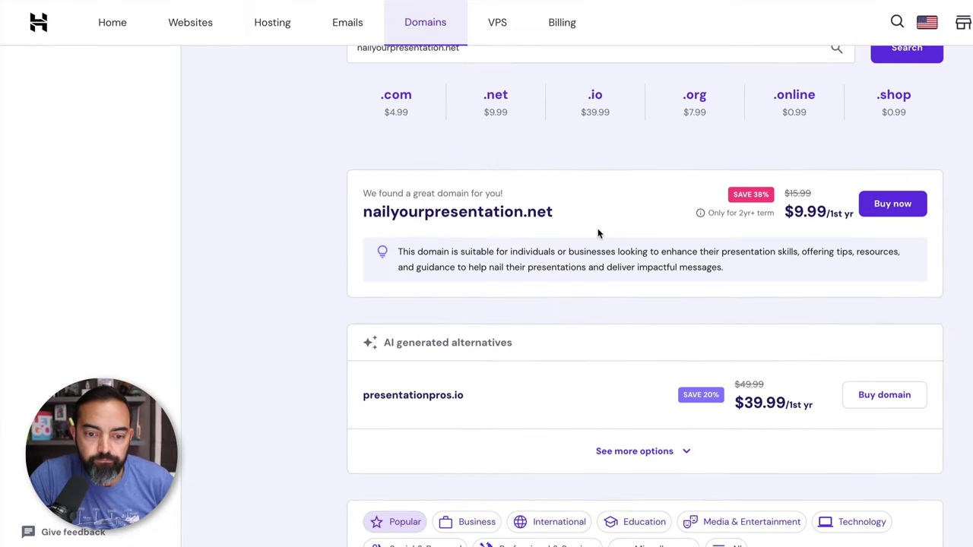
scroll(586, 254, down, 3)
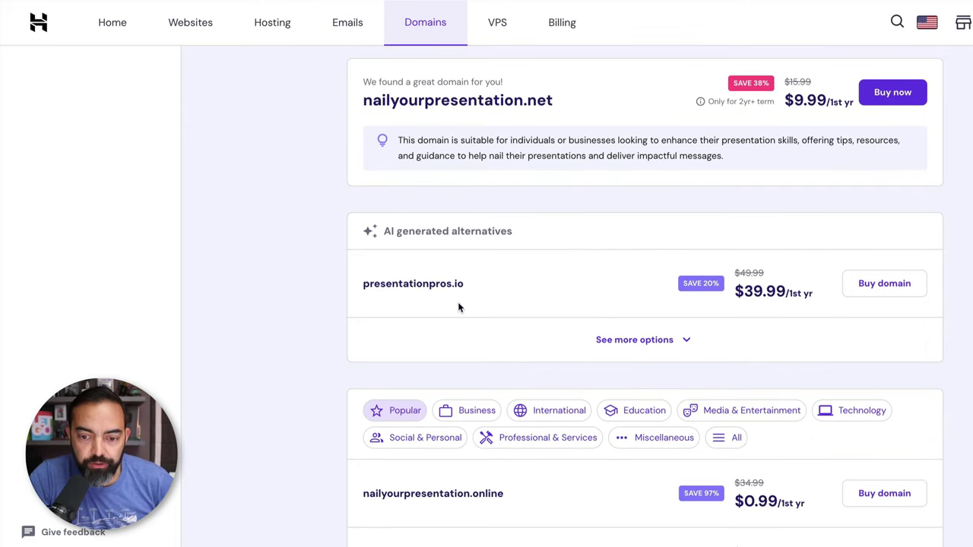
scroll(474, 295, up, 7)
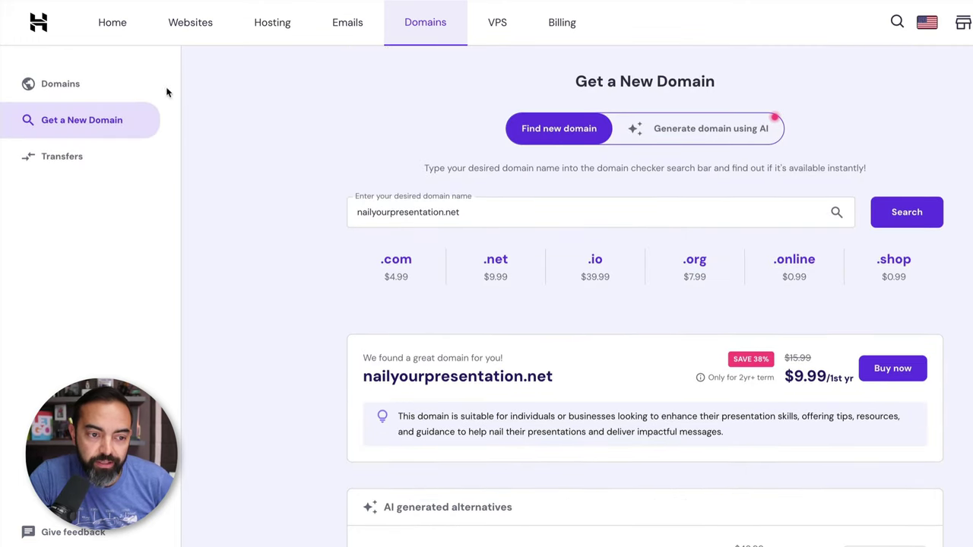
click(67, 89)
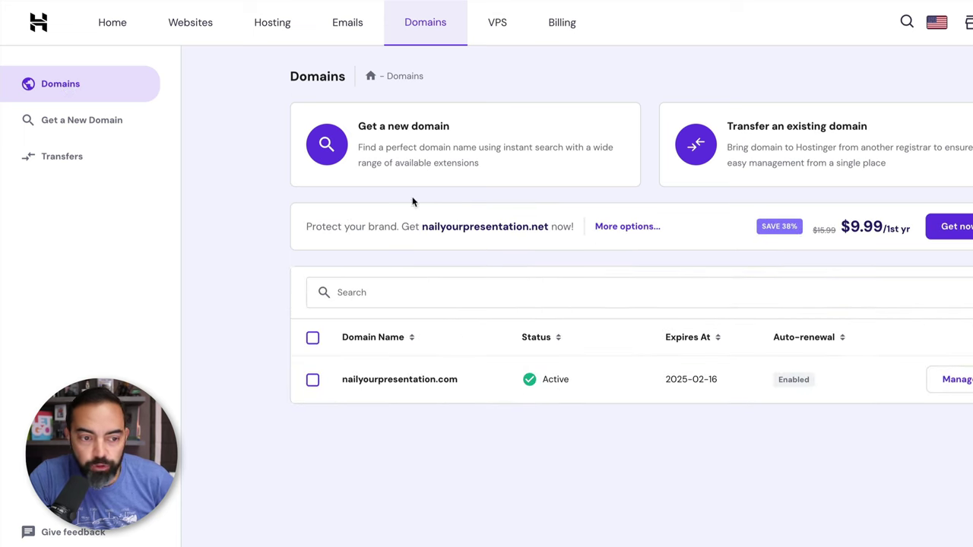
click(190, 27)
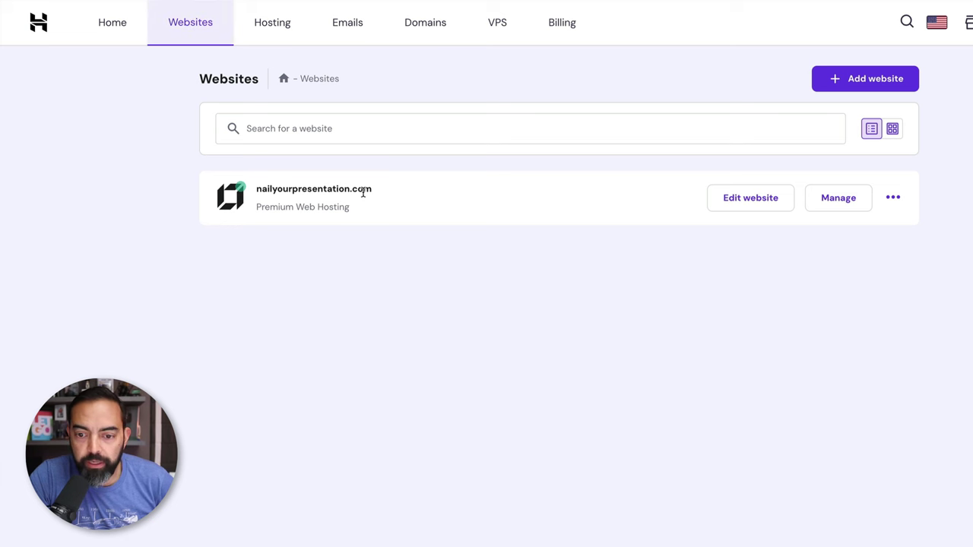
Step: Manage nailyourpresentation.com and scroll through its website dashboard
click(849, 201)
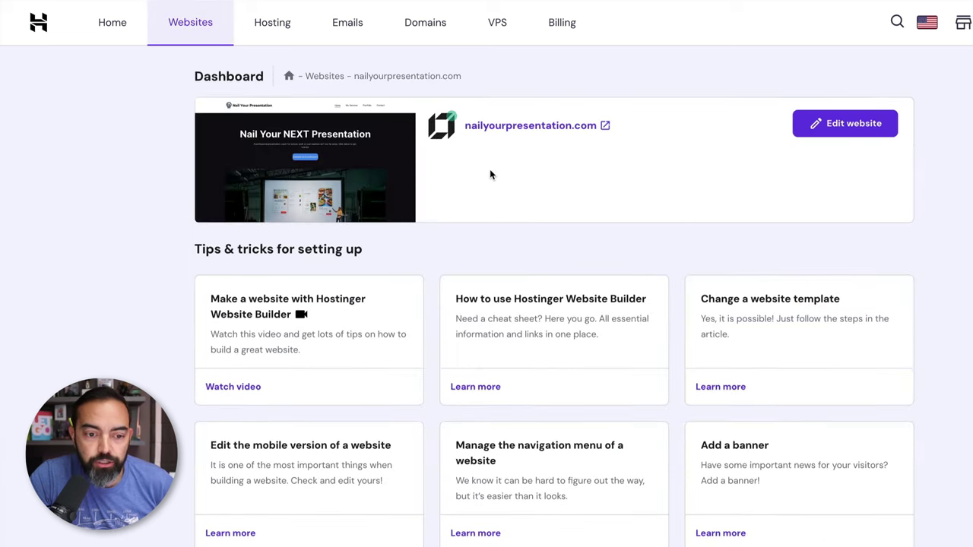
scroll(489, 174, down, 5)
scroll(512, 223, down, 4)
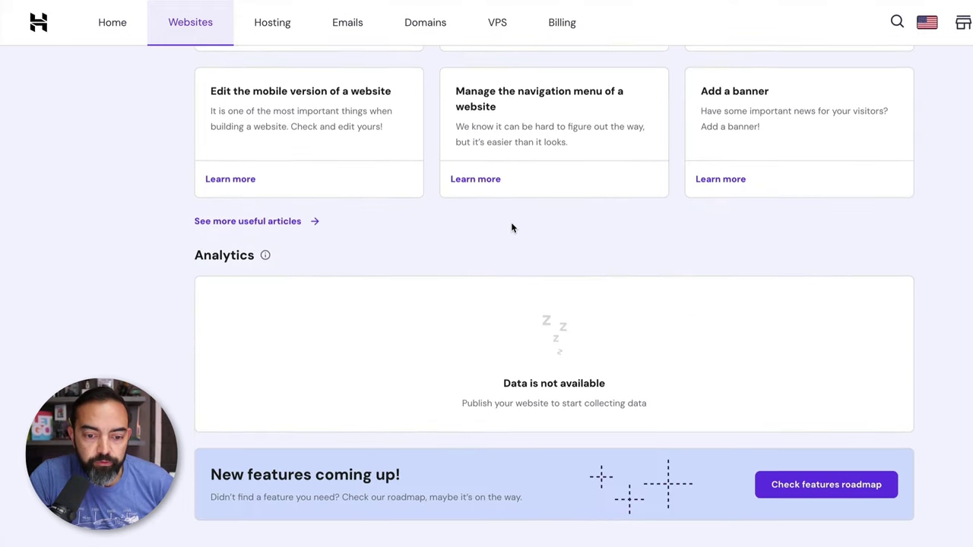
scroll(510, 275, up, 9)
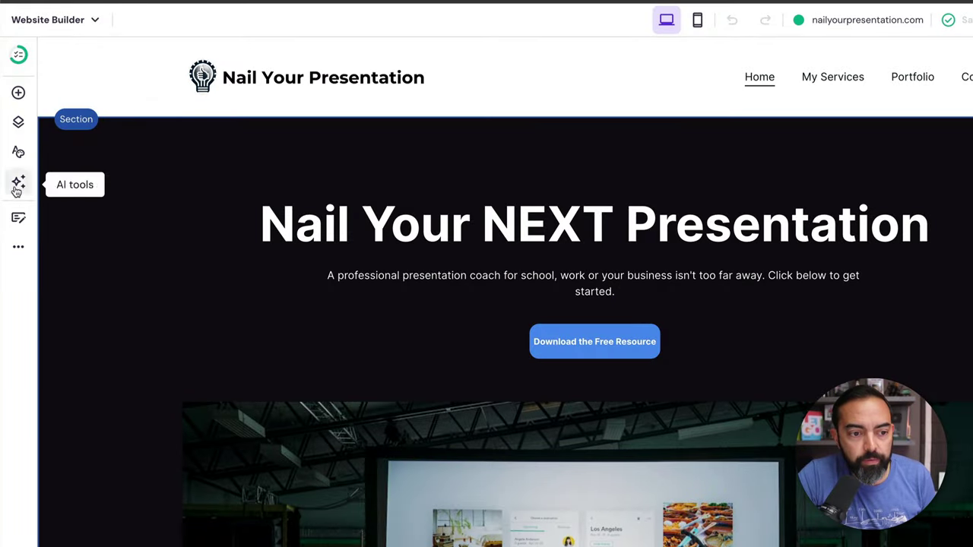
Step: Open SEO from the website settings and scroll to the page list flagging My Services
click(19, 249)
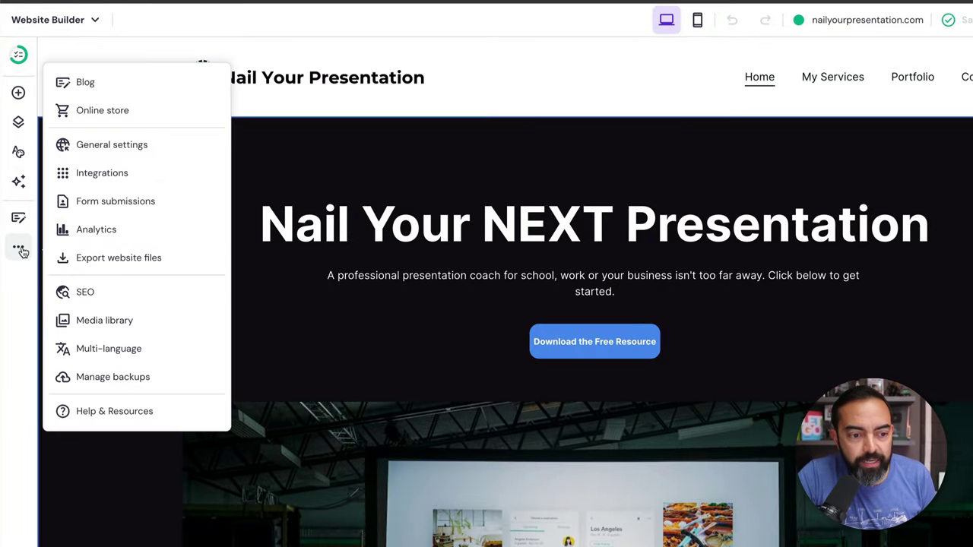
click(87, 295)
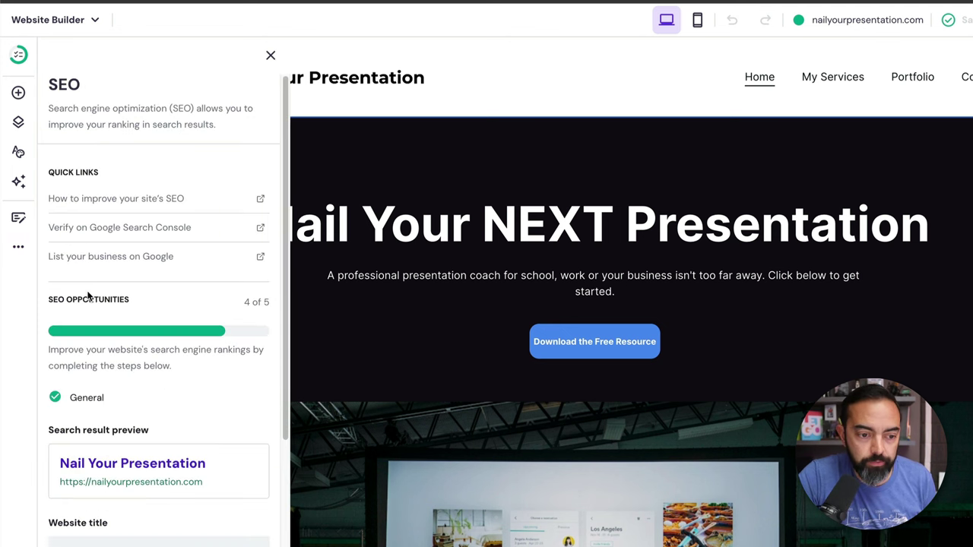
scroll(161, 194, down, 5)
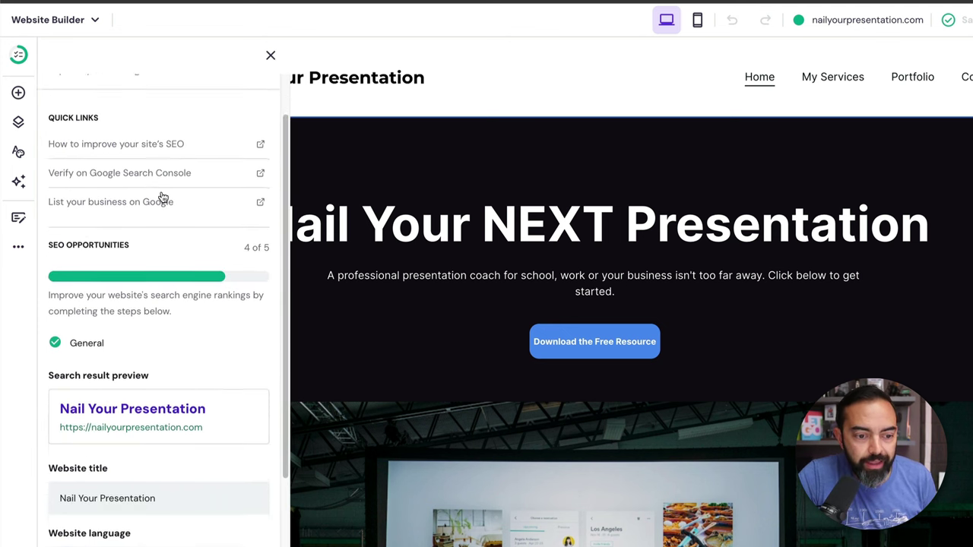
scroll(161, 192, down, 2)
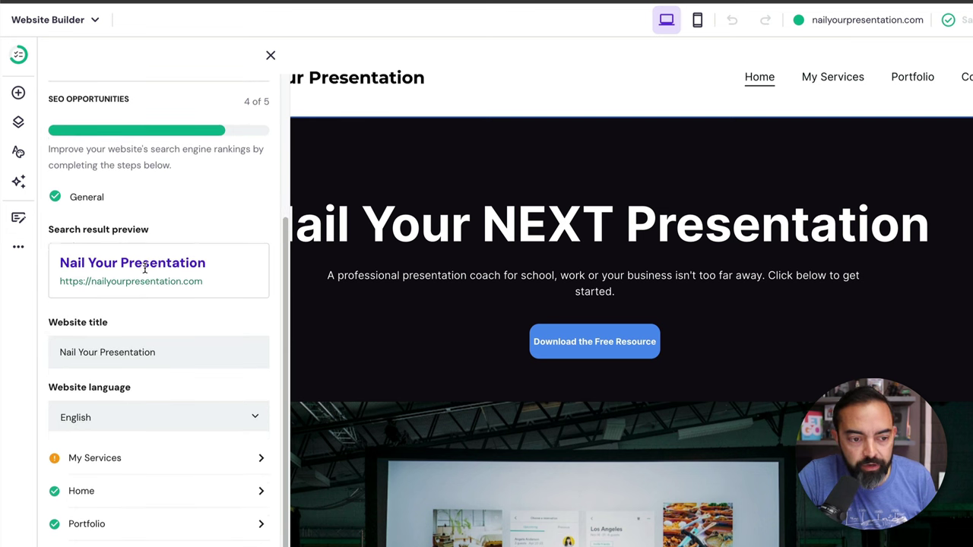
scroll(217, 260, down, 1)
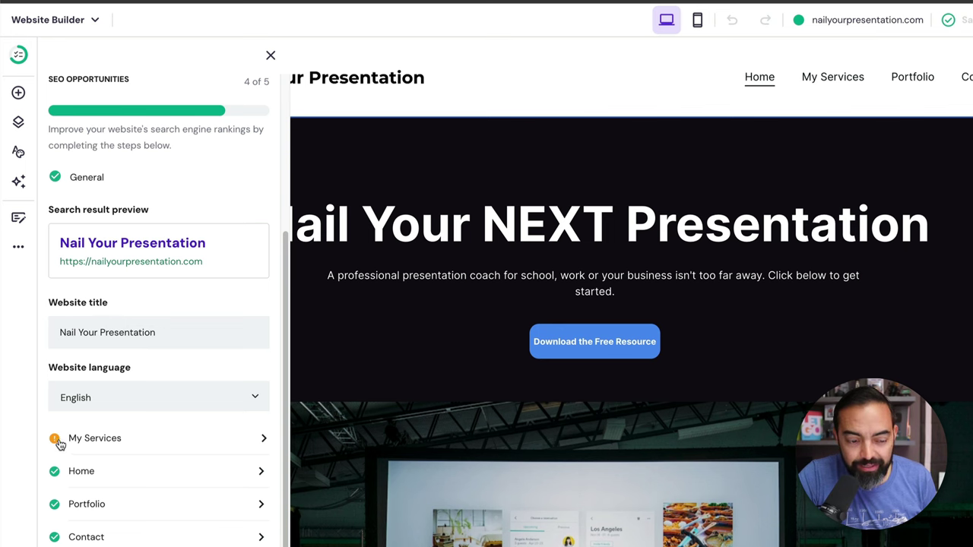
Step: Describe the My Services page, add the presentation keyword, and save the generated SEO title and description
click(90, 439)
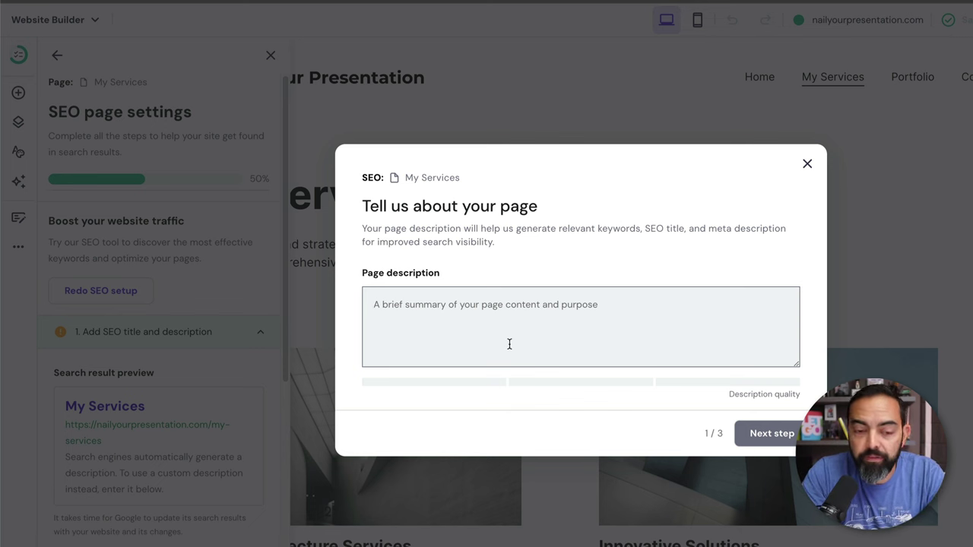
text(Pat Flynn offers serv)
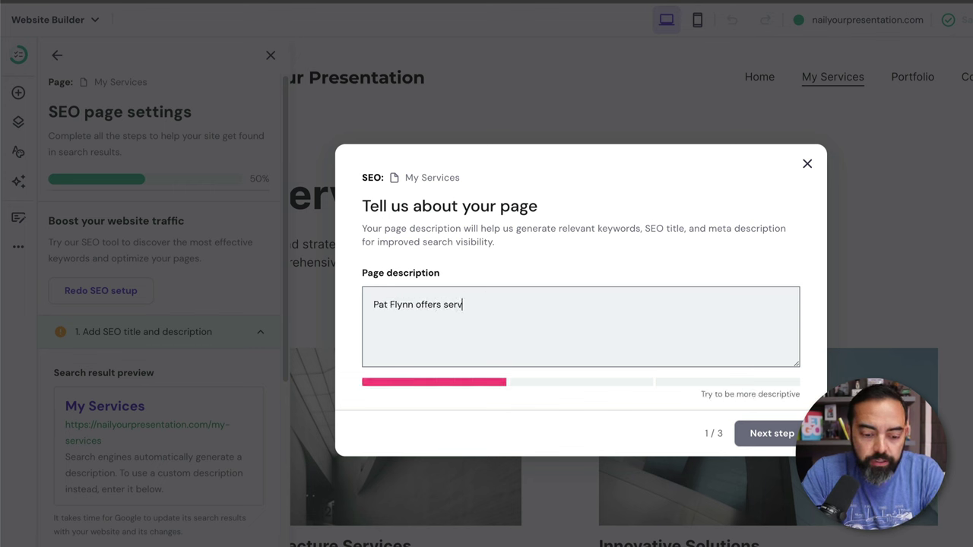
text( you with your next presentation so you can get noticed)
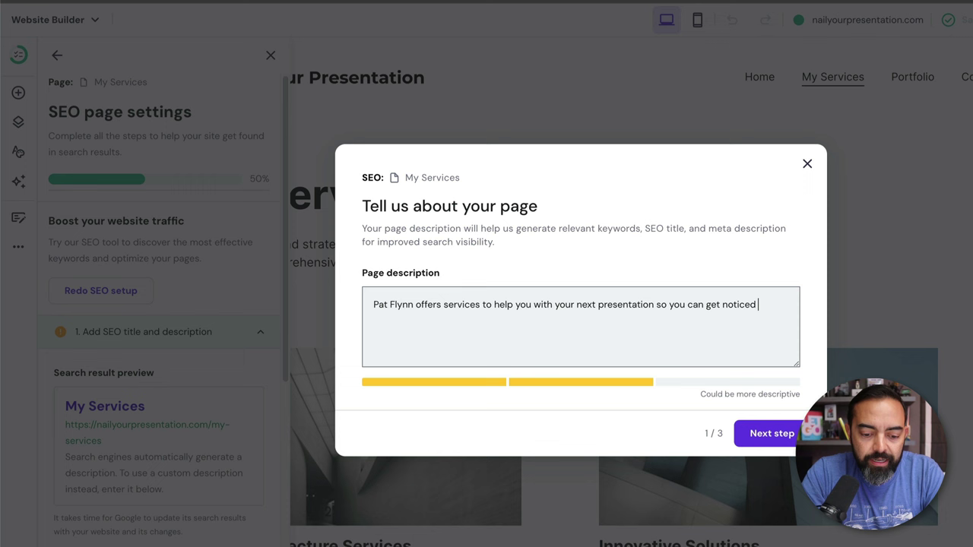
text(ool or at work.)
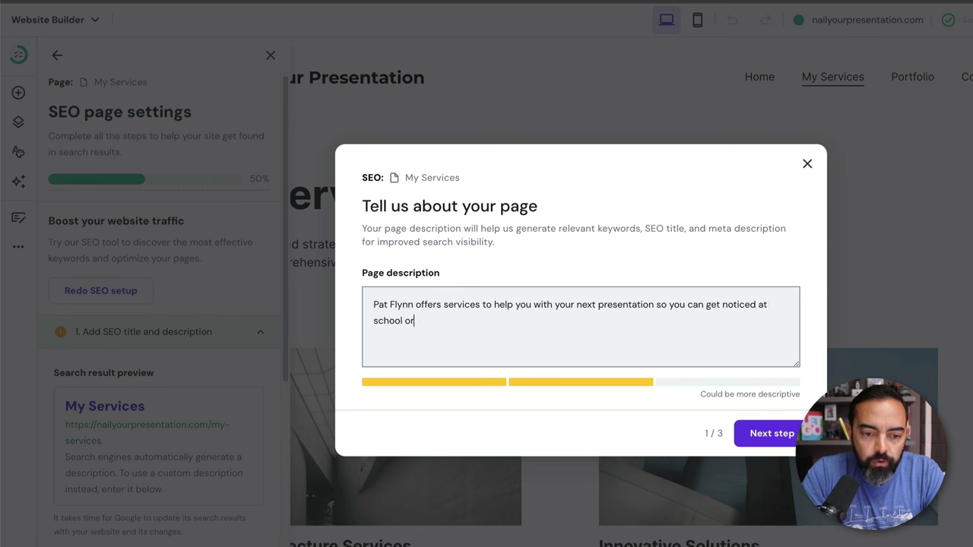
click(777, 434)
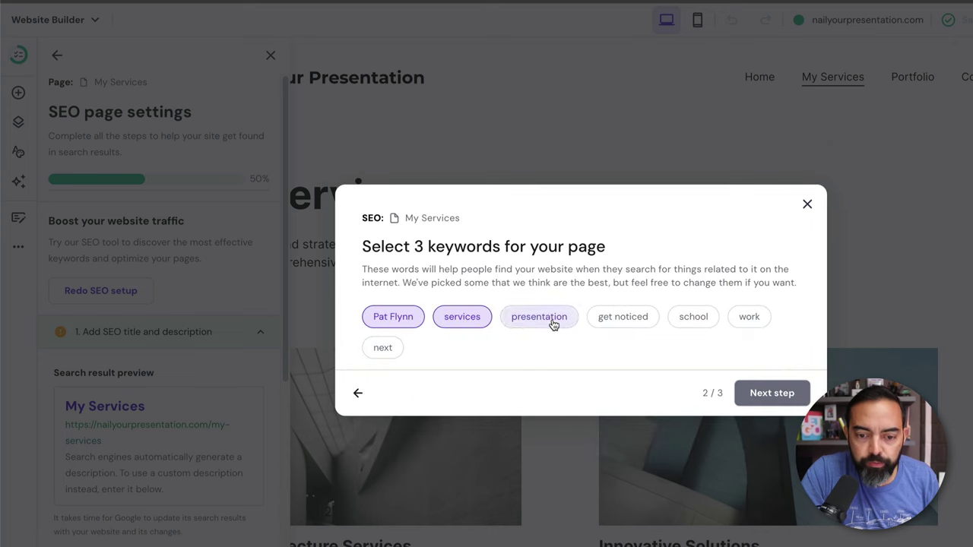
click(553, 324)
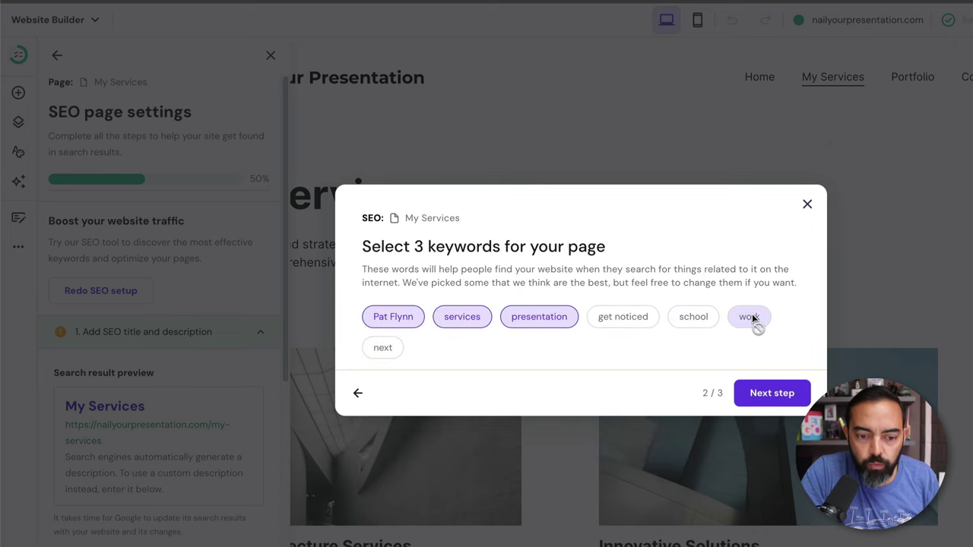
click(783, 395)
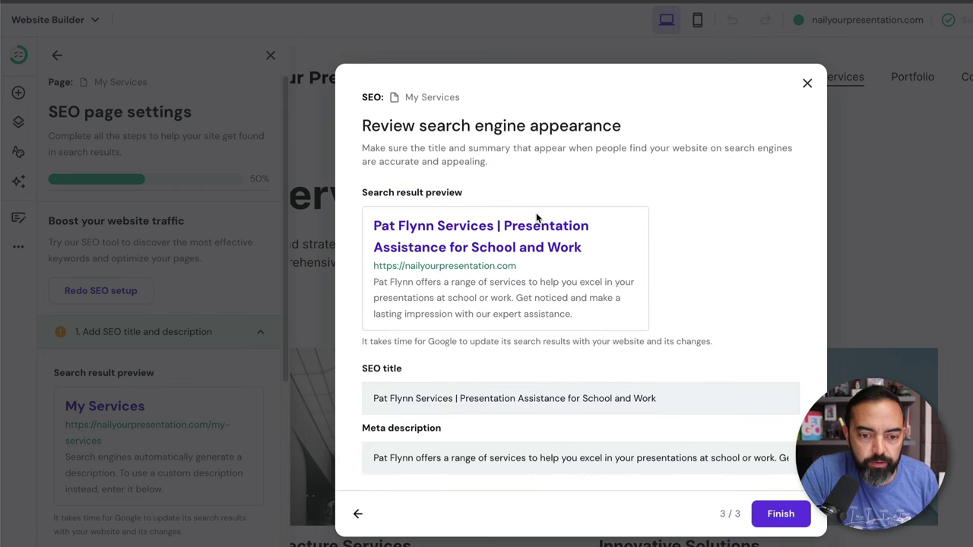
click(795, 514)
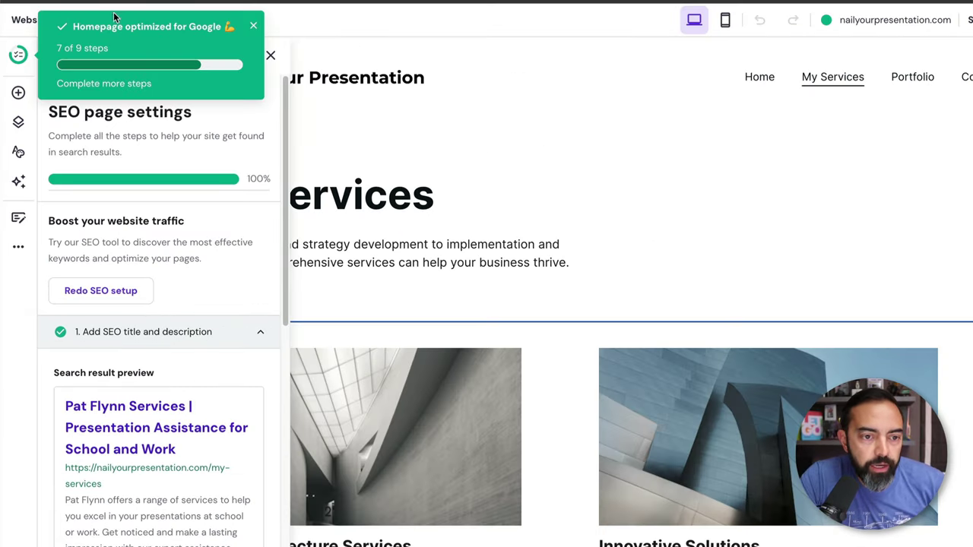
click(255, 27)
Step: From the Site setup checklist, open Update social media icons to reach the footer's Social icon settings
click(21, 57)
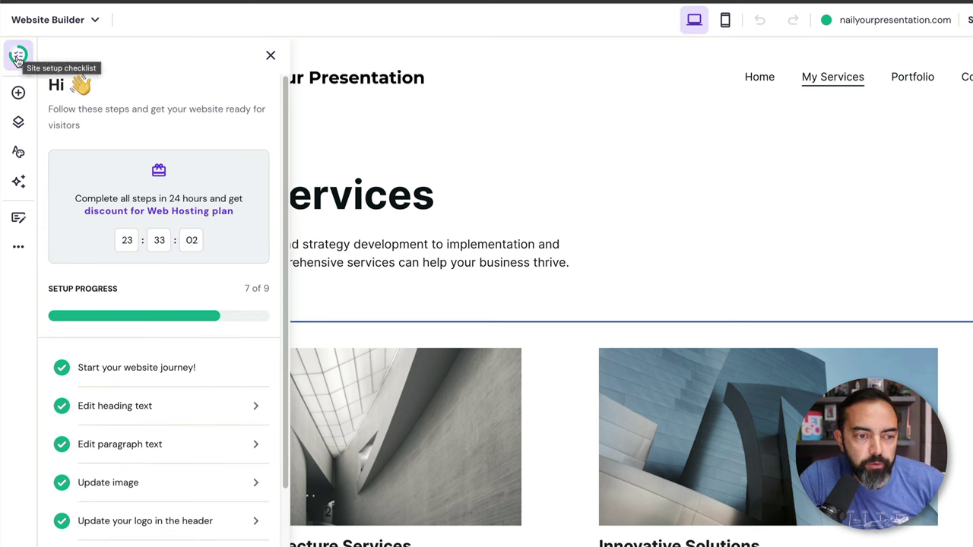
scroll(207, 194, down, 3)
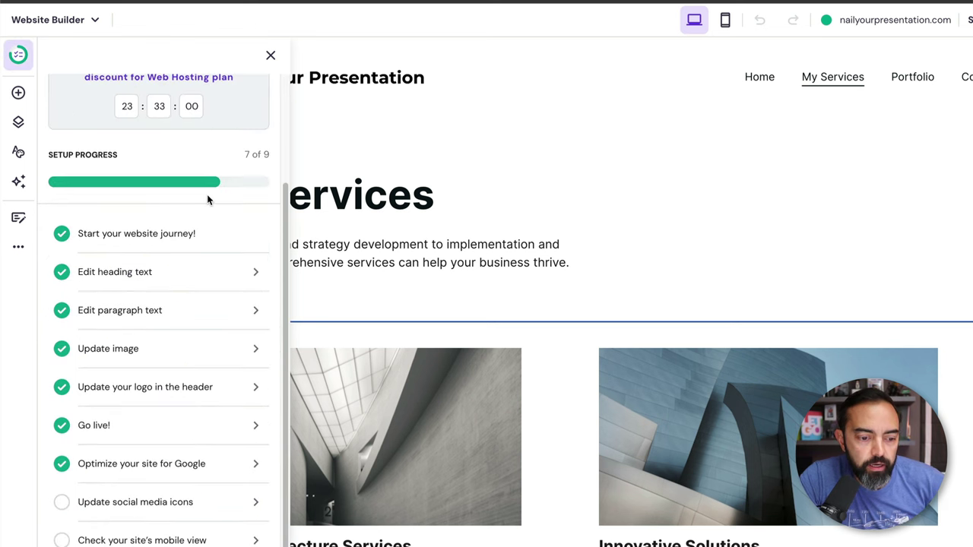
click(127, 511)
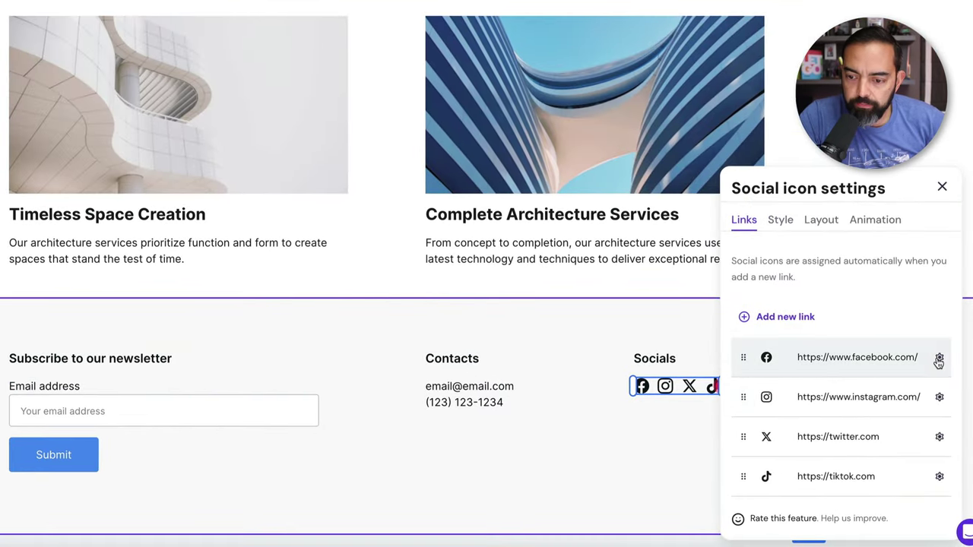
Step: Point the Instagram link to the coach's own handle and delete the Facebook link
click(940, 397)
click(918, 428)
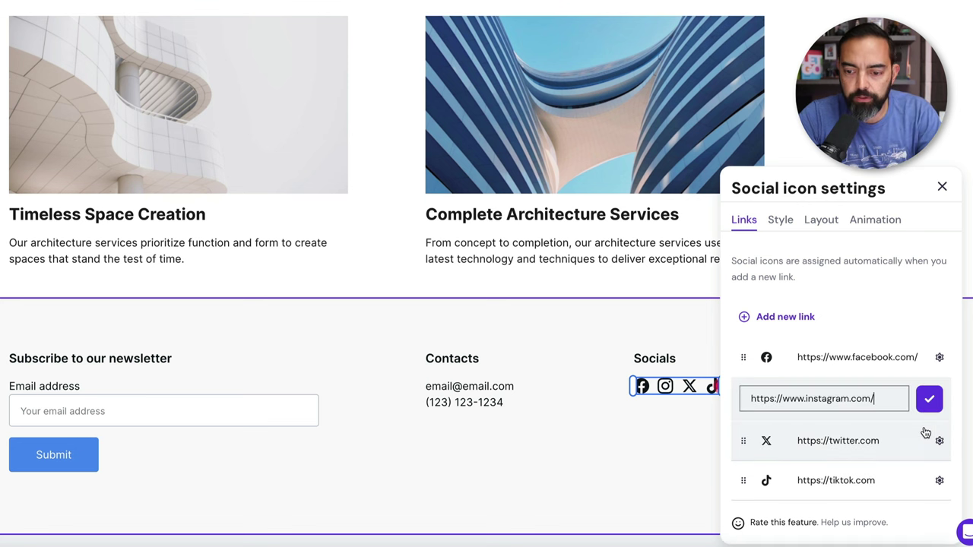
text(patflynn)
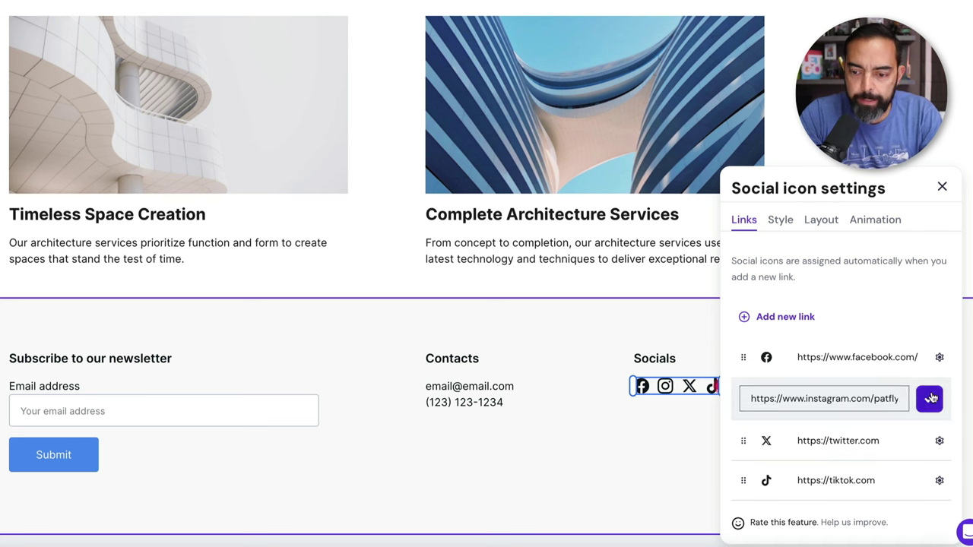
click(929, 398)
click(940, 357)
click(926, 415)
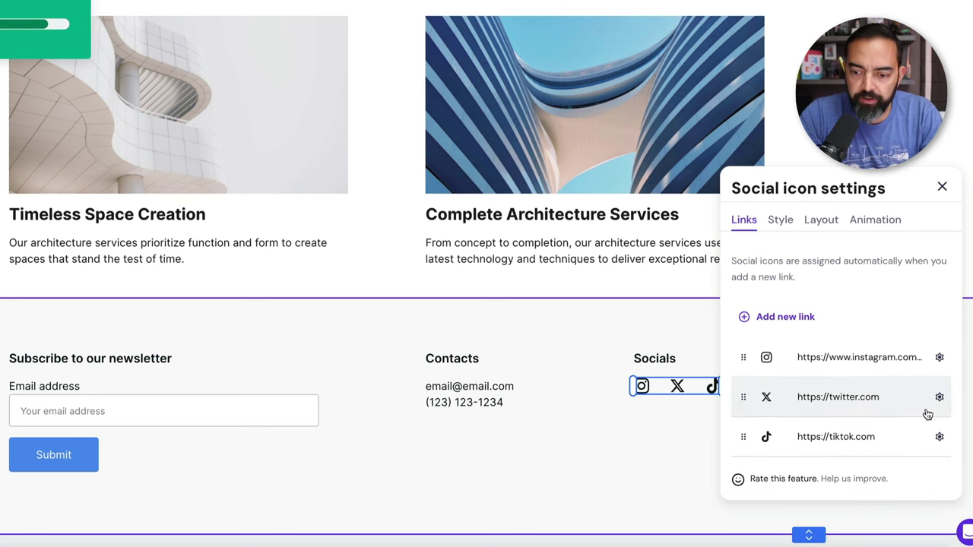
Step: Update the Twitter/X link to the coach's profile, delete TikTok, and close the social settings
click(939, 398)
click(917, 428)
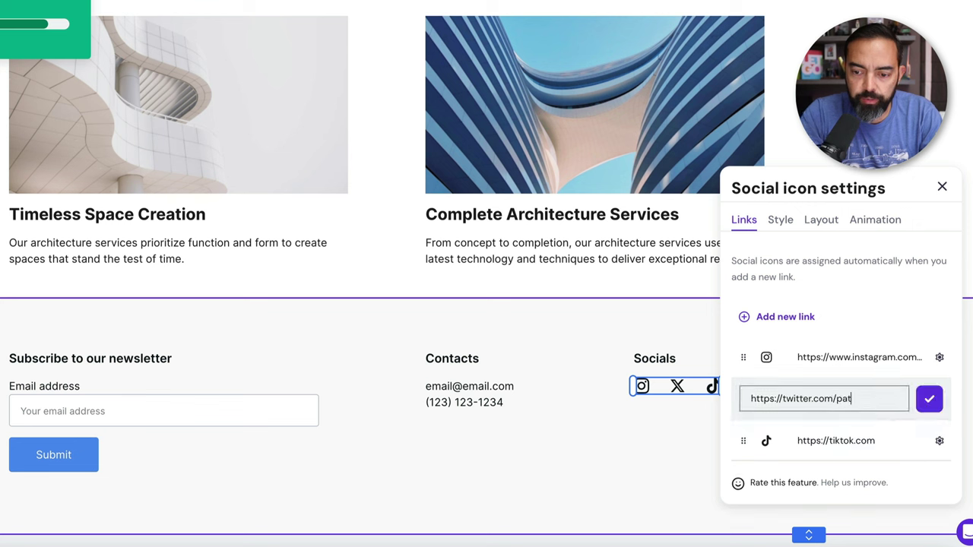
click(928, 400)
click(939, 440)
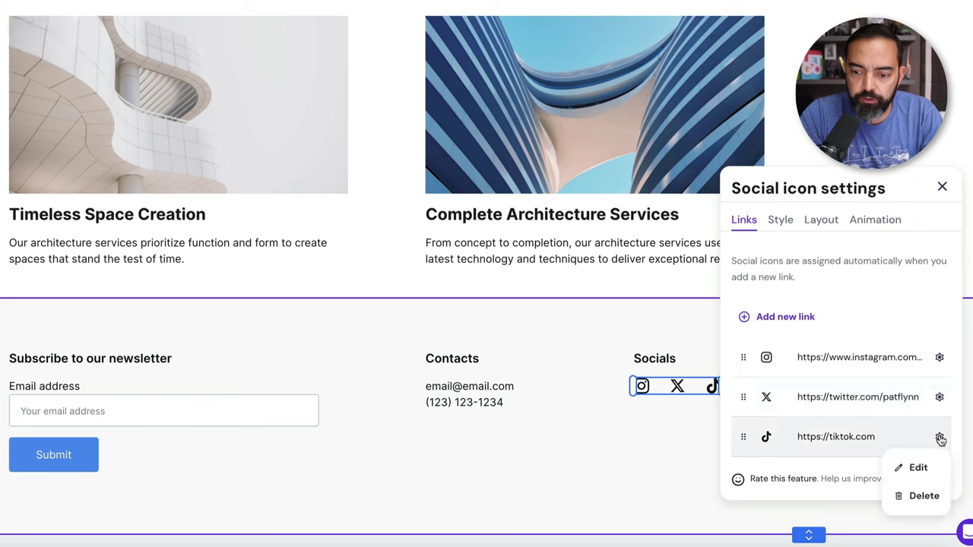
click(929, 495)
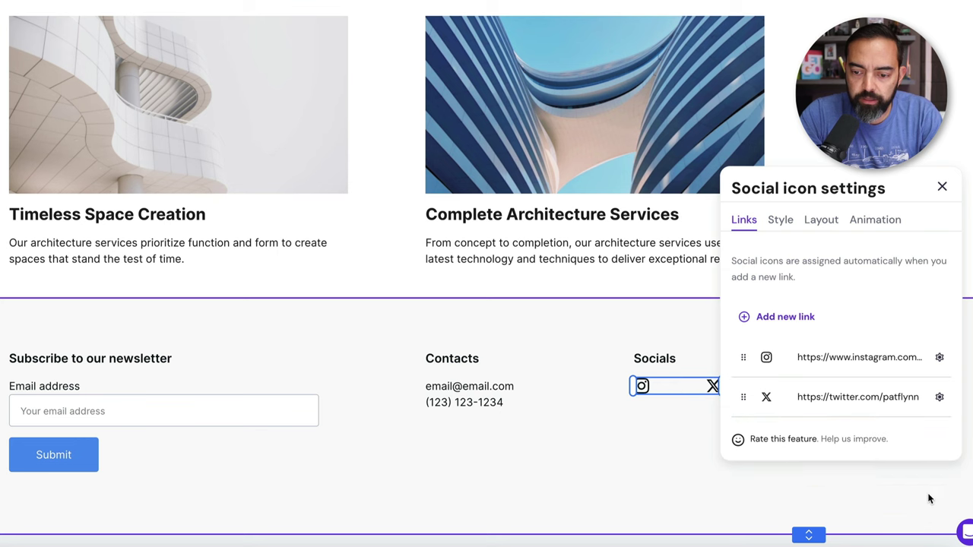
click(942, 186)
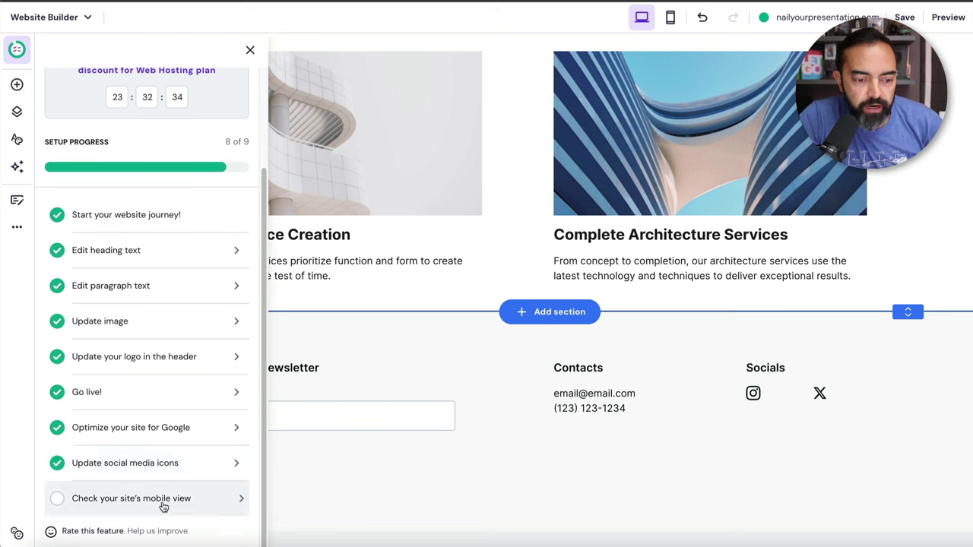
click(209, 505)
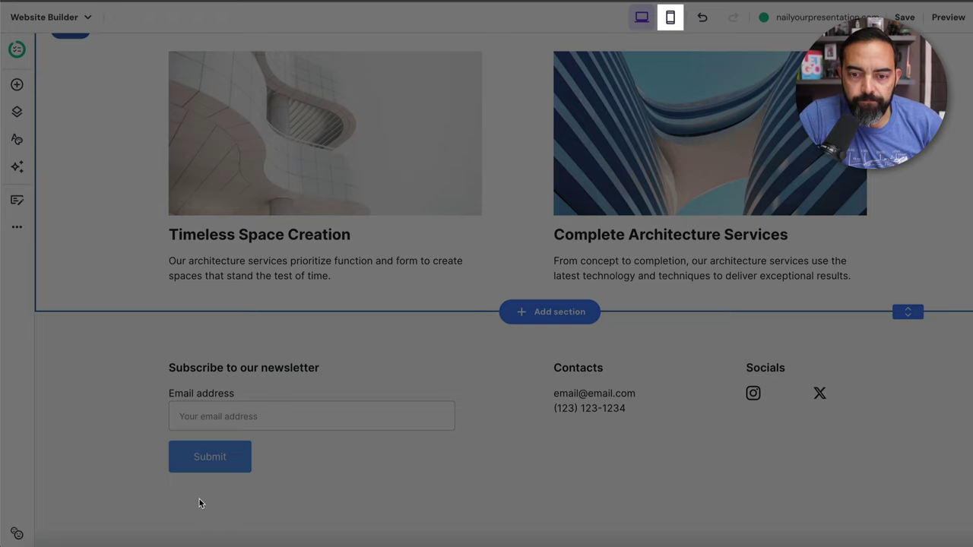
click(670, 19)
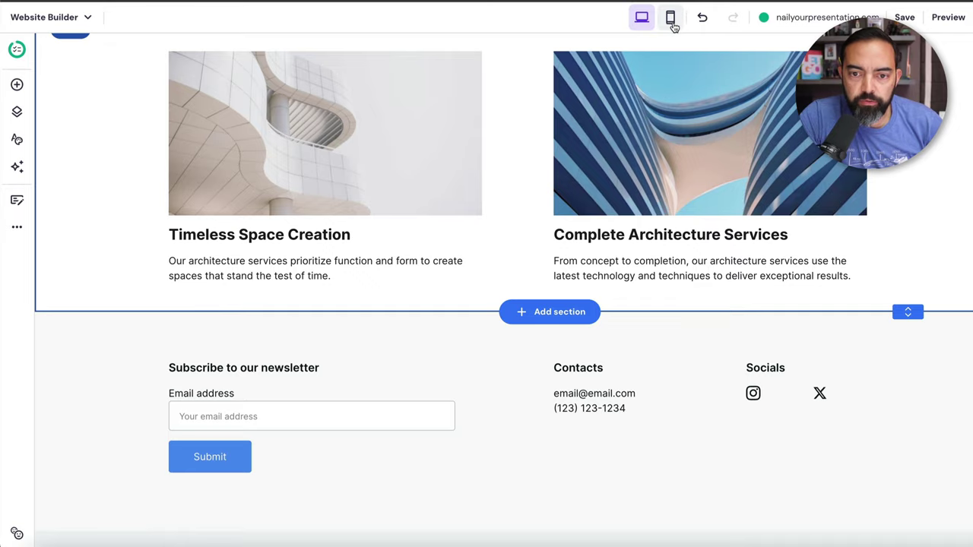
Step: In the mobile layout, drag the Download the Free Resource button down below the hero image
click(671, 21)
scroll(617, 222, up, 10)
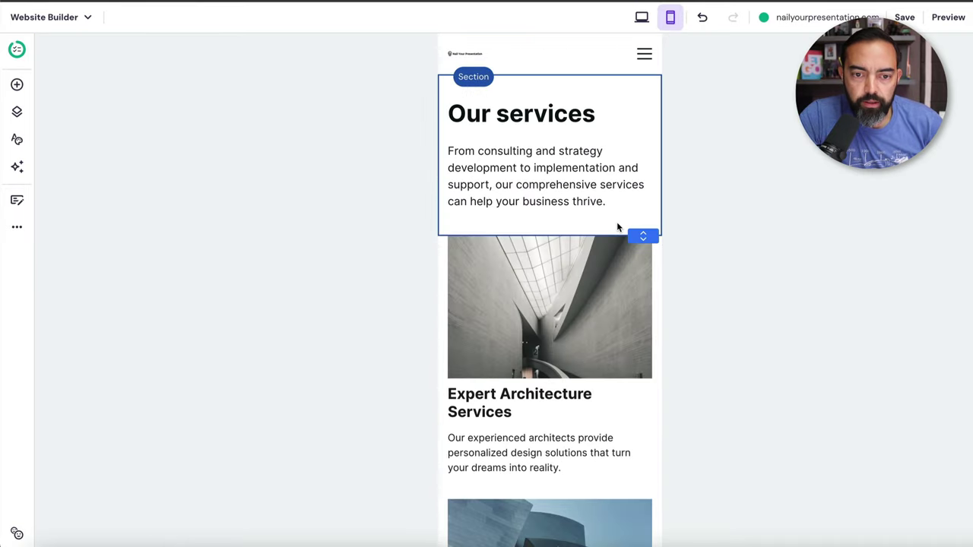
scroll(617, 225, down, 10)
scroll(617, 224, up, 10)
click(642, 61)
click(643, 59)
click(642, 98)
click(644, 58)
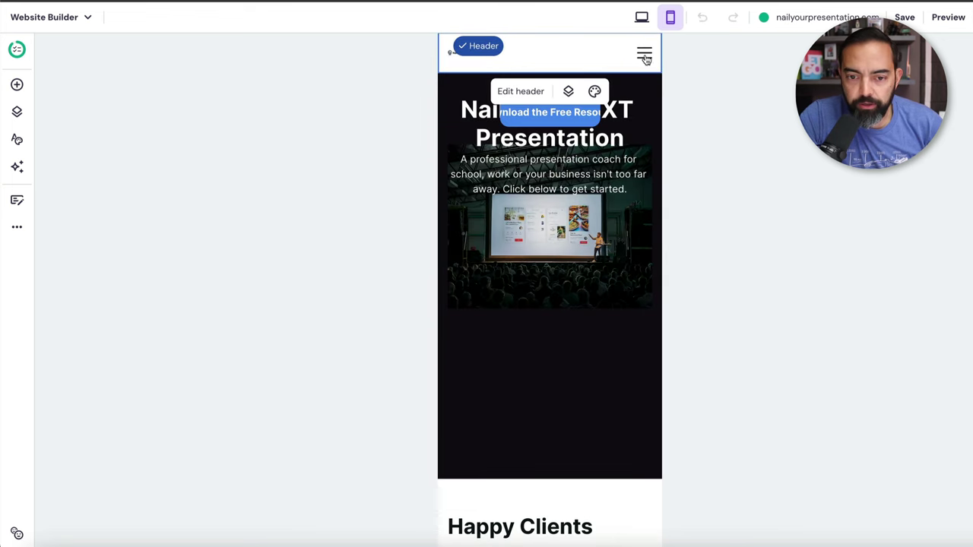
click(576, 118)
drag(575, 116, 574, 382)
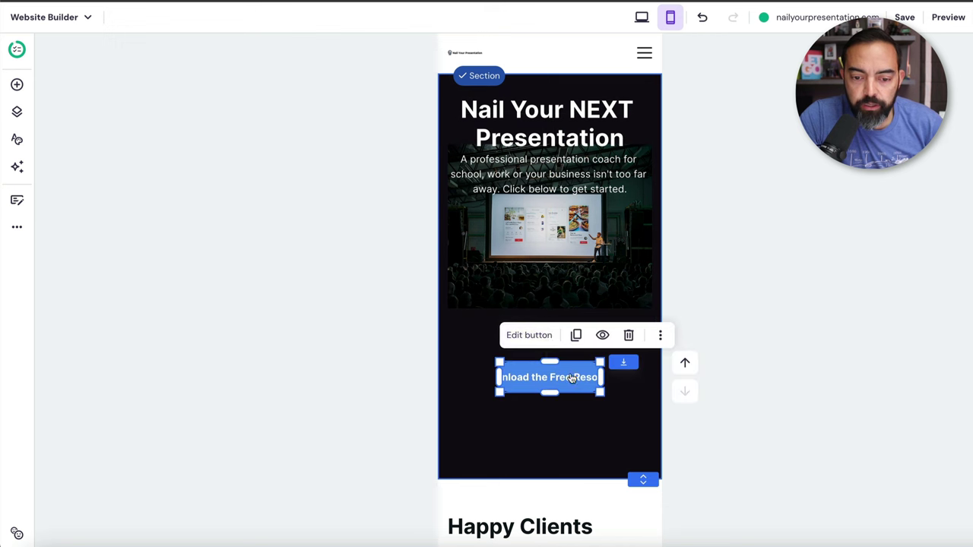
Step: Shrink the button's text size to 10 in its Style settings
click(535, 335)
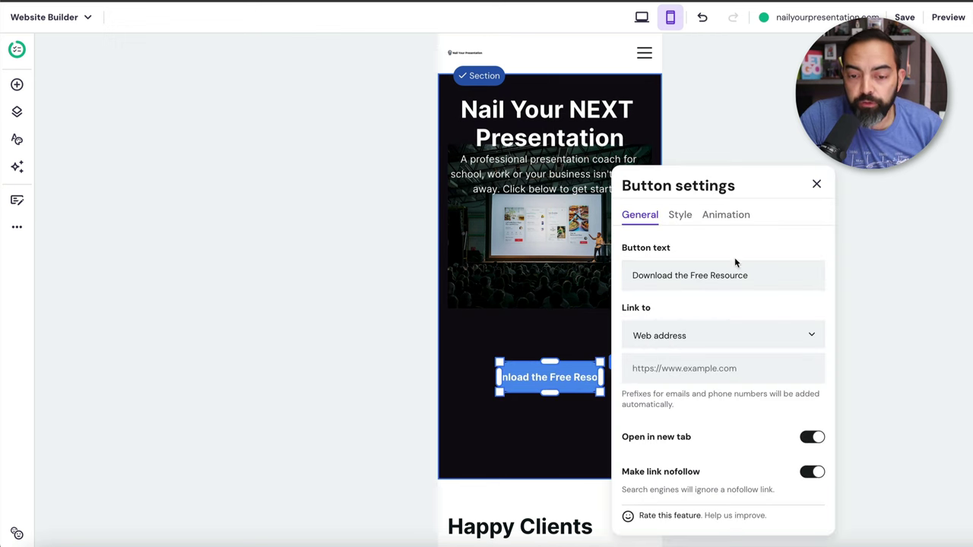
scroll(717, 267, down, 1)
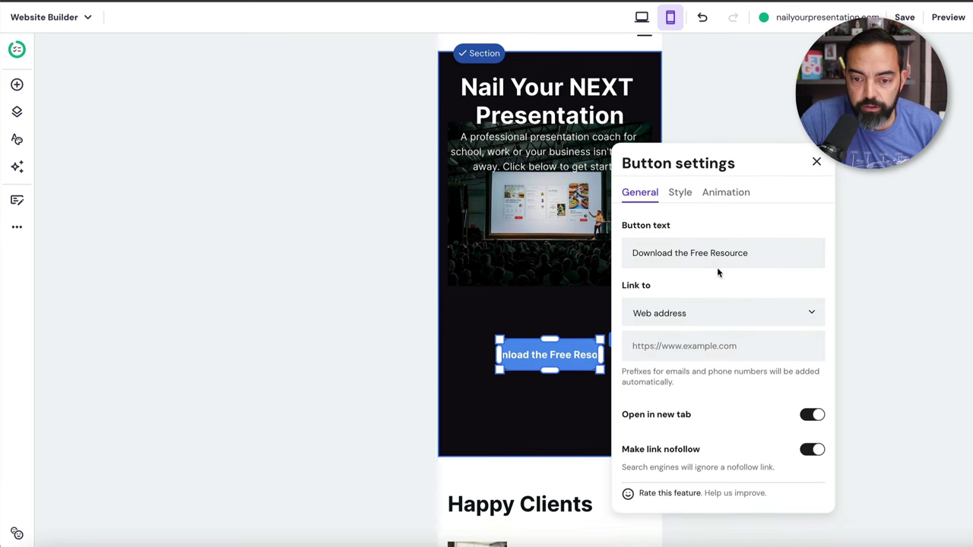
click(681, 193)
drag(650, 368, 623, 369)
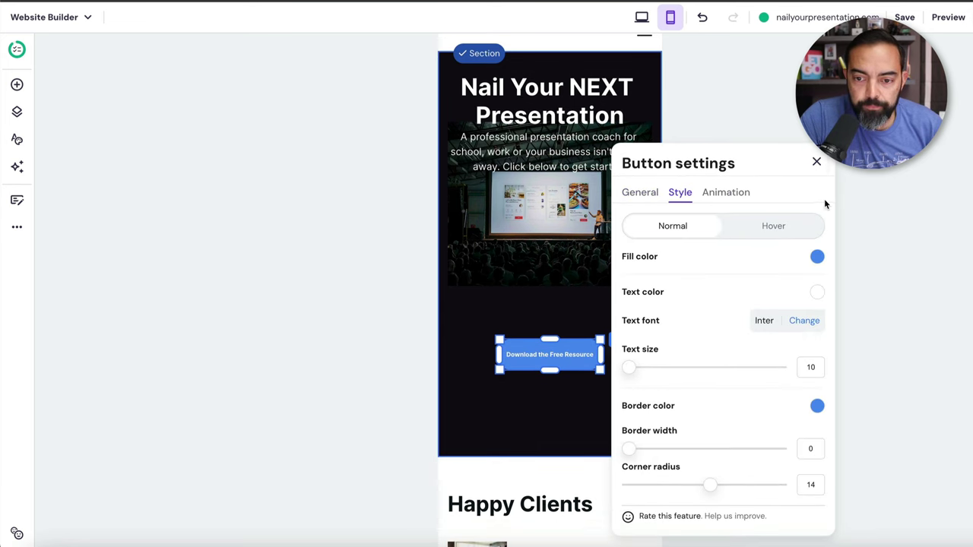
click(817, 161)
Step: Select the coach's photo in the mobile About section and adjust its image settings
scroll(704, 205, down, 5)
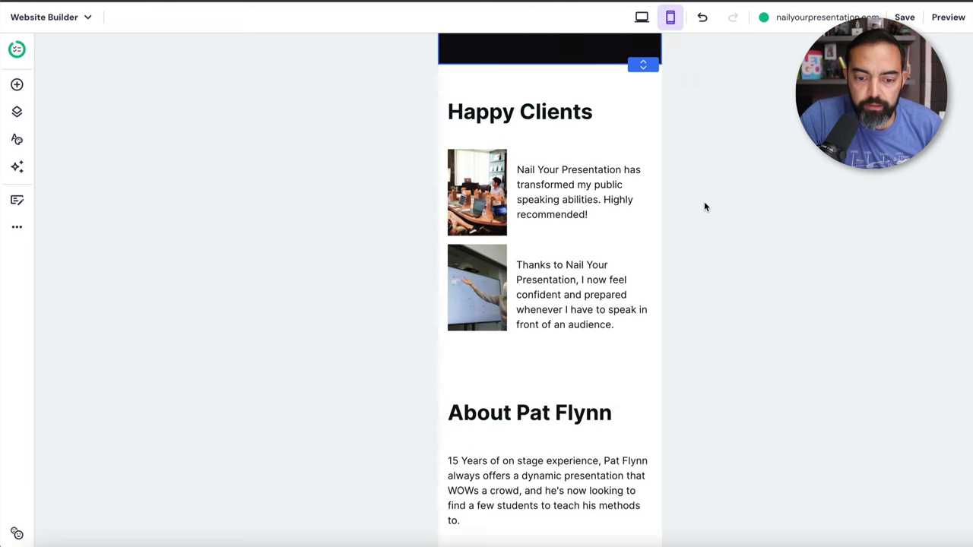
scroll(704, 206, down, 6)
click(610, 150)
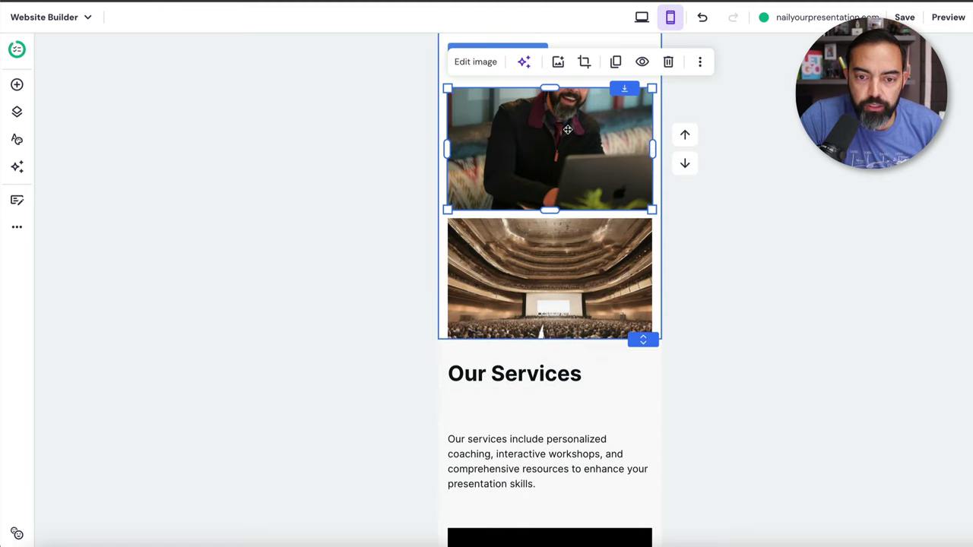
scroll(571, 162, up, 1)
scroll(571, 162, up, 3)
click(624, 210)
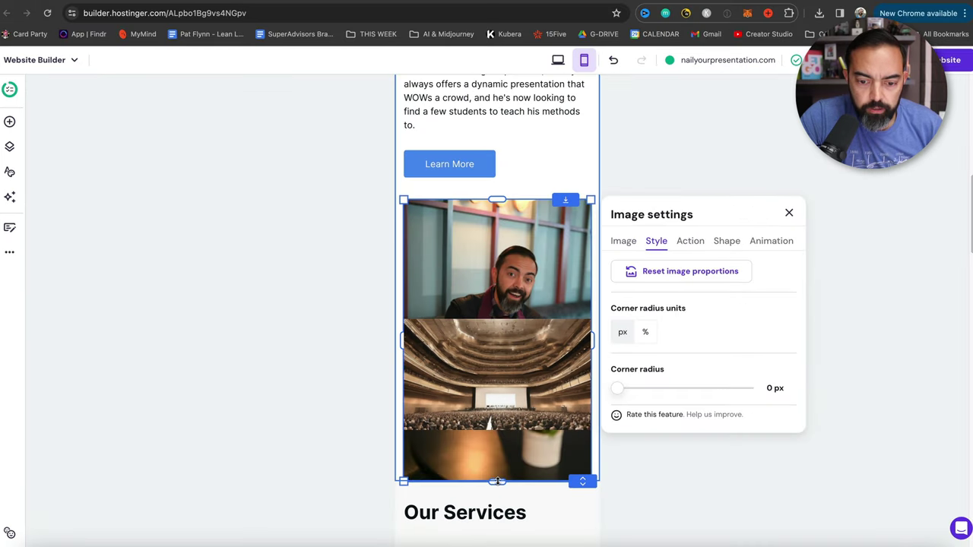
click(584, 326)
Step: Delete the concert-hall image and shrink the About section to fit the remaining photo
click(506, 342)
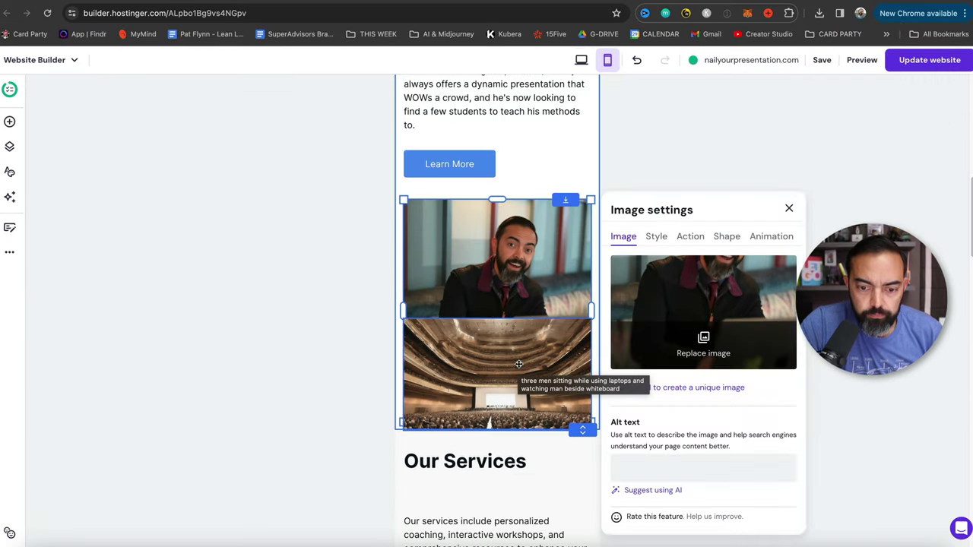
mouse_move(509, 380)
mouse_down()
mouse_move(519, 388)
mouse_move(525, 372)
mouse_up()
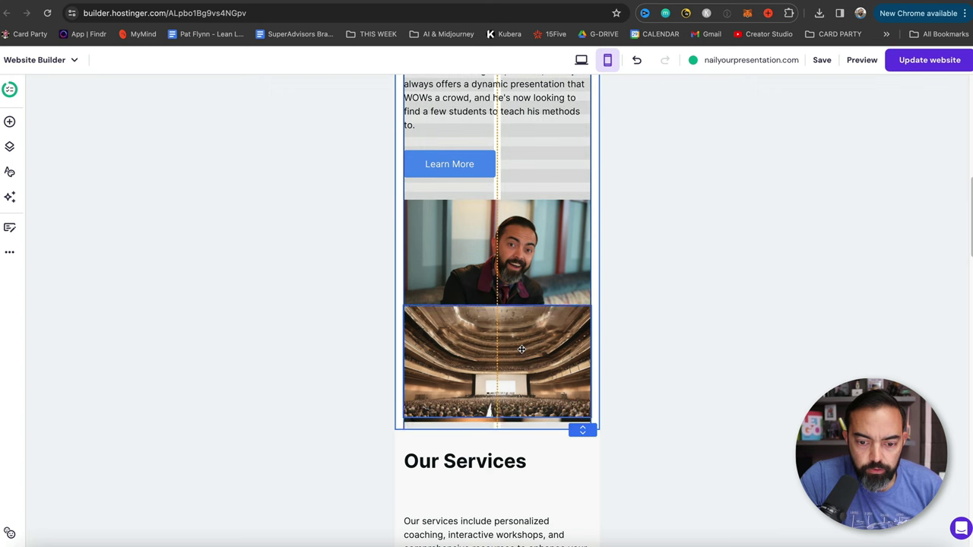
drag(584, 423, 586, 524)
scroll(652, 395, down, 4)
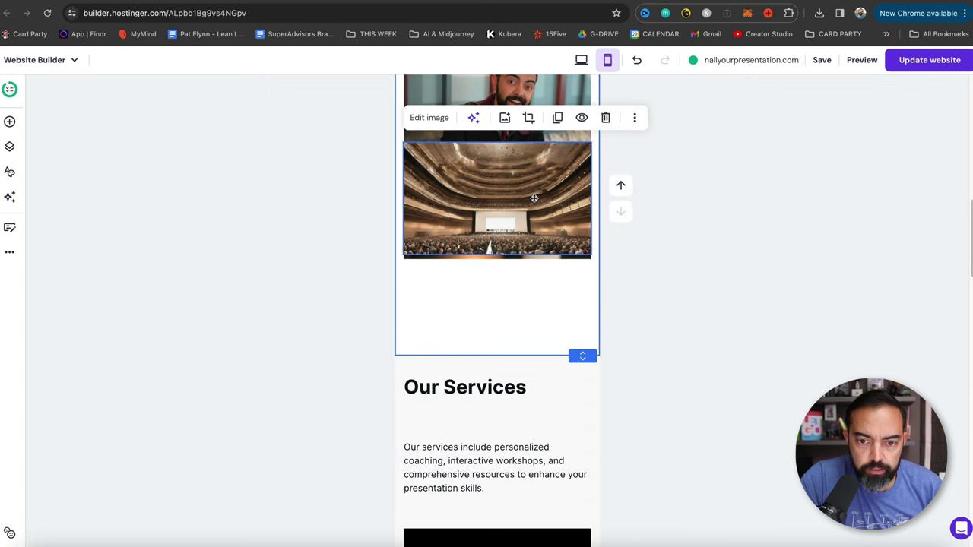
drag(554, 232, 535, 242)
click(607, 163)
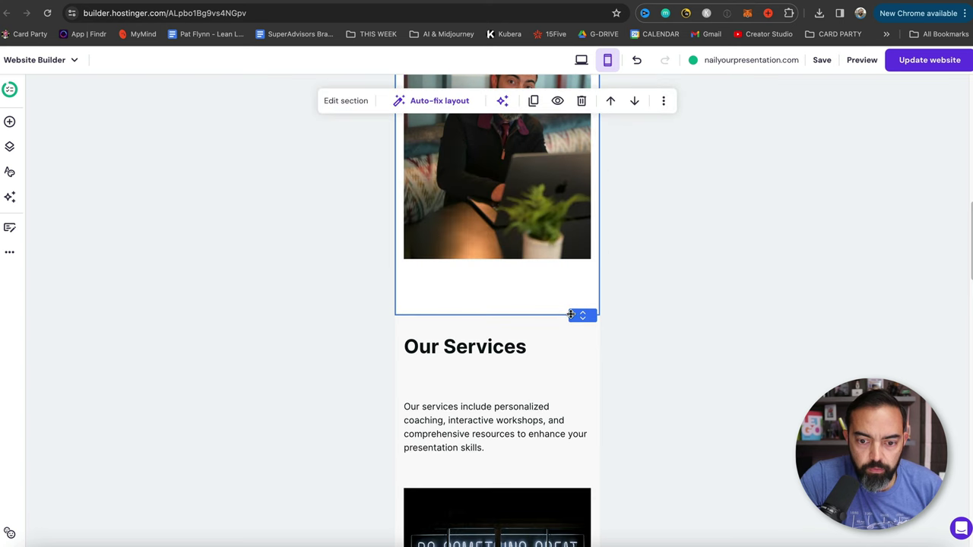
drag(571, 321, 574, 266)
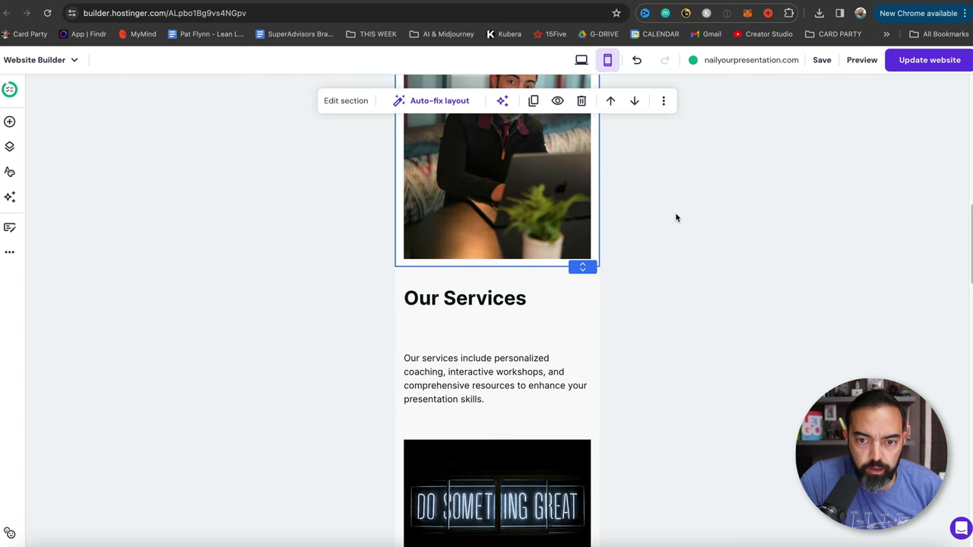
Step: Compare desktop and mobile layouts and scroll through the mobile page to check the result
scroll(675, 218, up, 4)
click(581, 60)
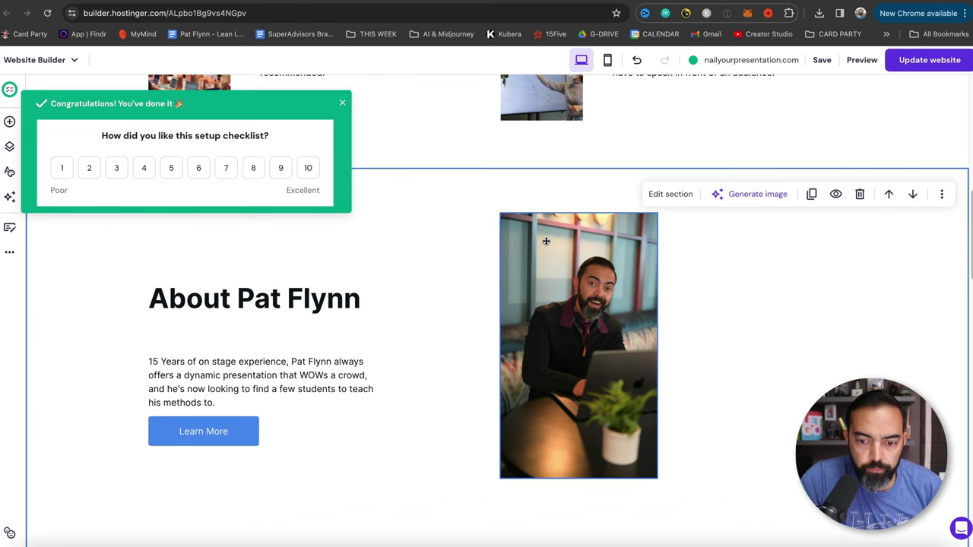
click(607, 60)
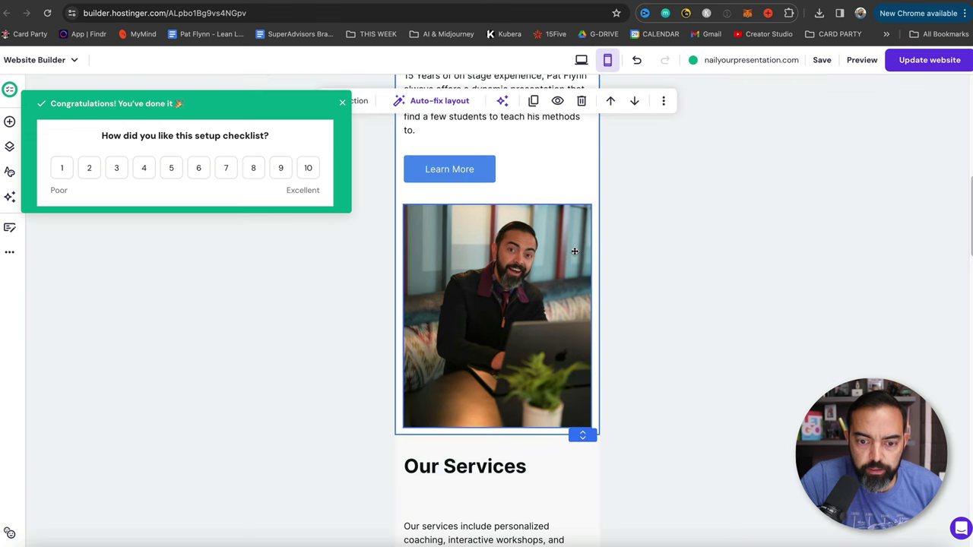
scroll(656, 252, up, 5)
scroll(656, 252, down, 3)
scroll(658, 253, down, 10)
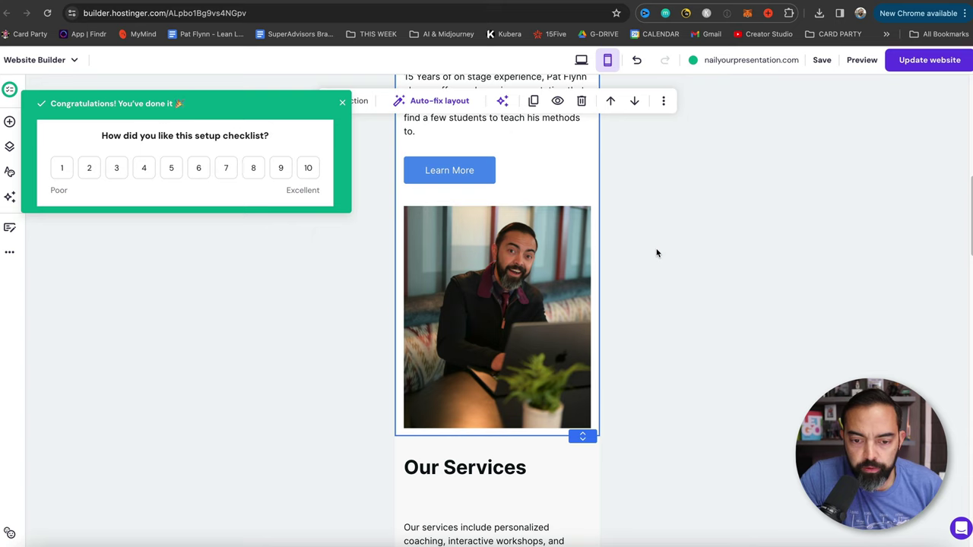
scroll(658, 253, up, 3)
scroll(658, 254, down, 8)
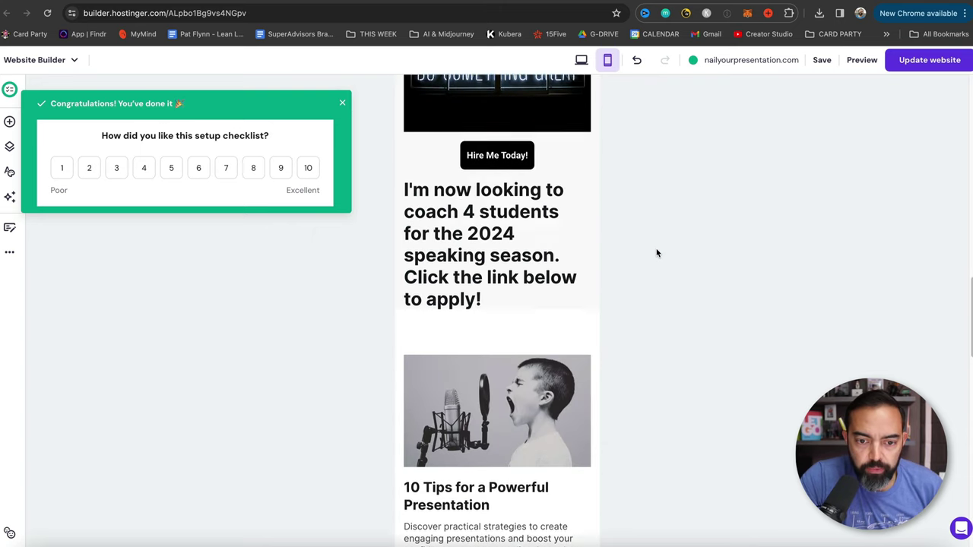
scroll(657, 254, down, 5)
scroll(657, 252, up, 8)
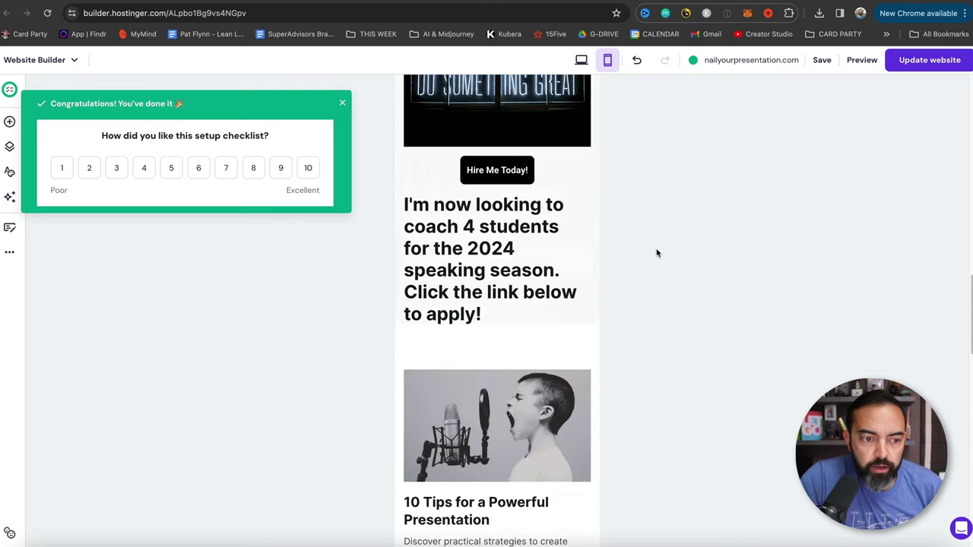
Step: Dismiss the Congratulations popup, glance at the blog posts list, and scroll back to the hero
click(343, 102)
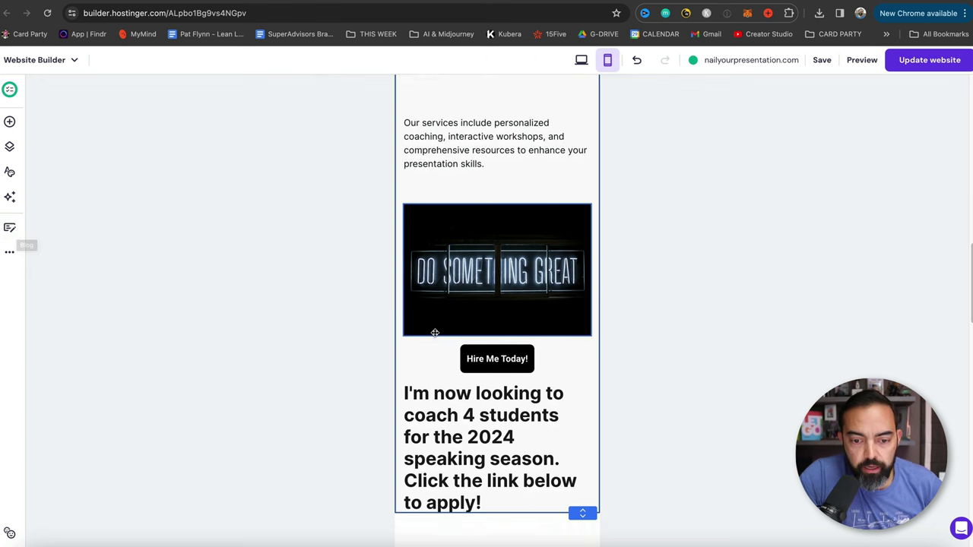
scroll(435, 333, down, 5)
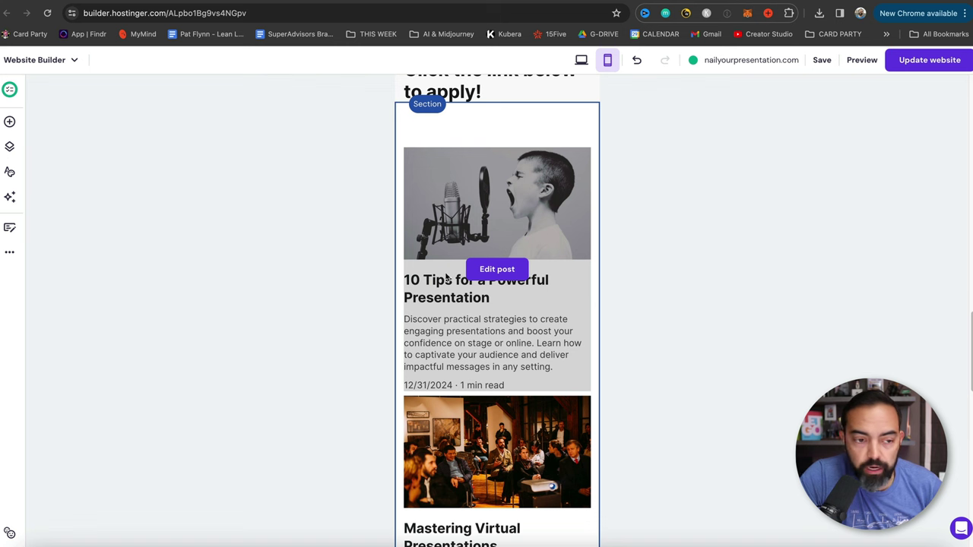
click(10, 227)
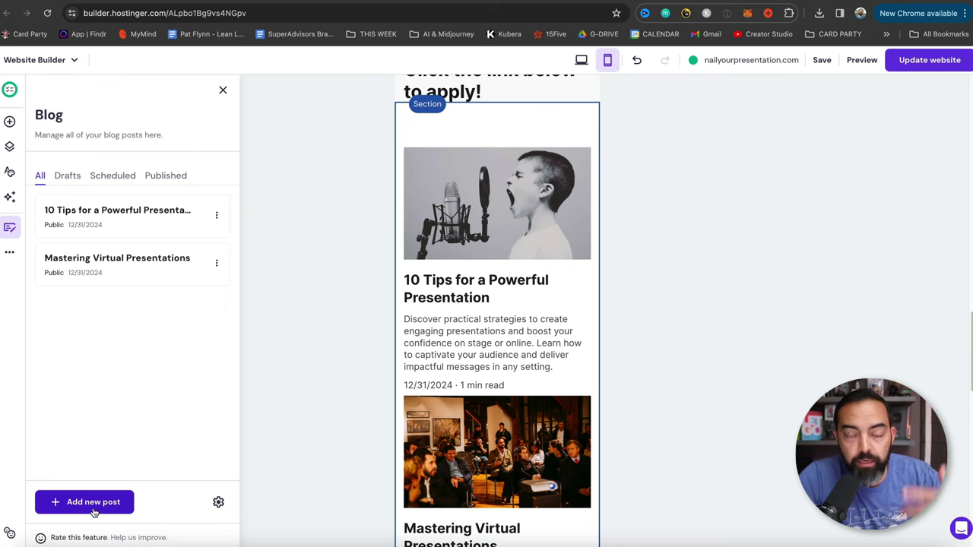
click(658, 337)
scroll(659, 337, up, 8)
scroll(659, 337, up, 10)
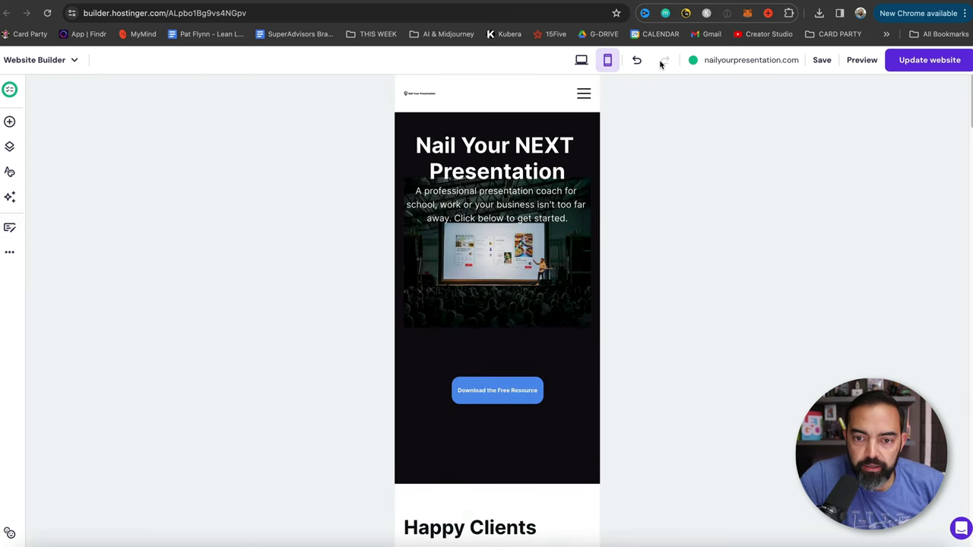
Step: Return to desktop view, publish the changes with Update website, and scroll toward the Contact Us form
click(581, 60)
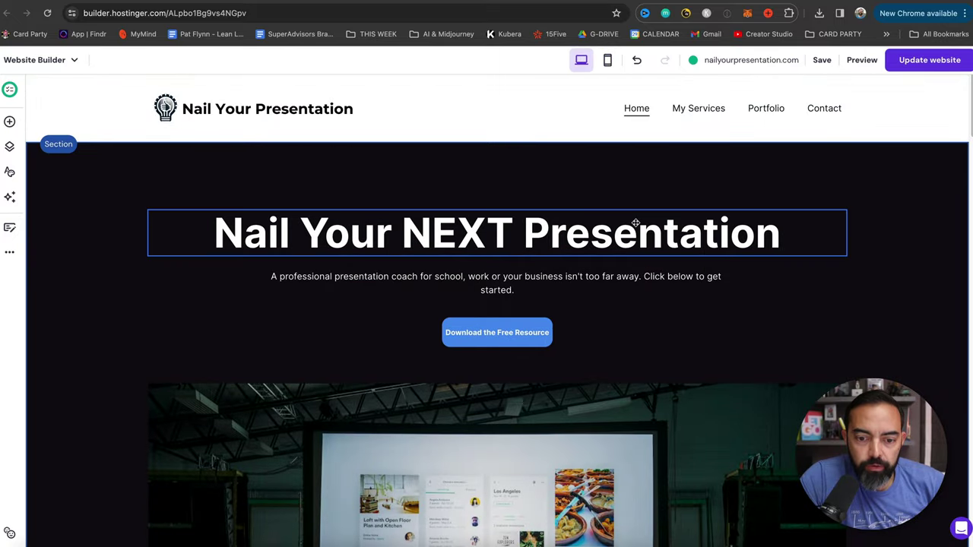
scroll(635, 226, down, 10)
scroll(636, 226, down, 1)
scroll(636, 226, up, 6)
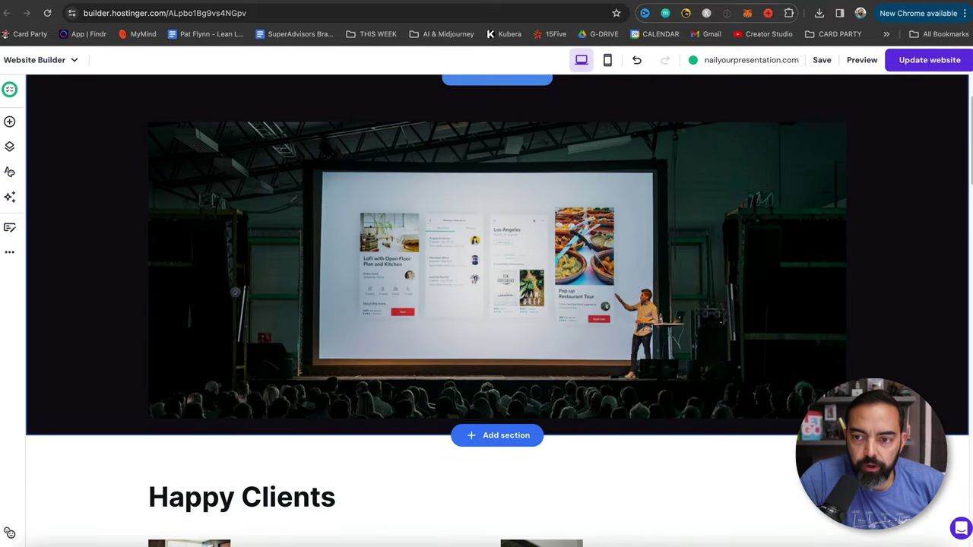
click(920, 66)
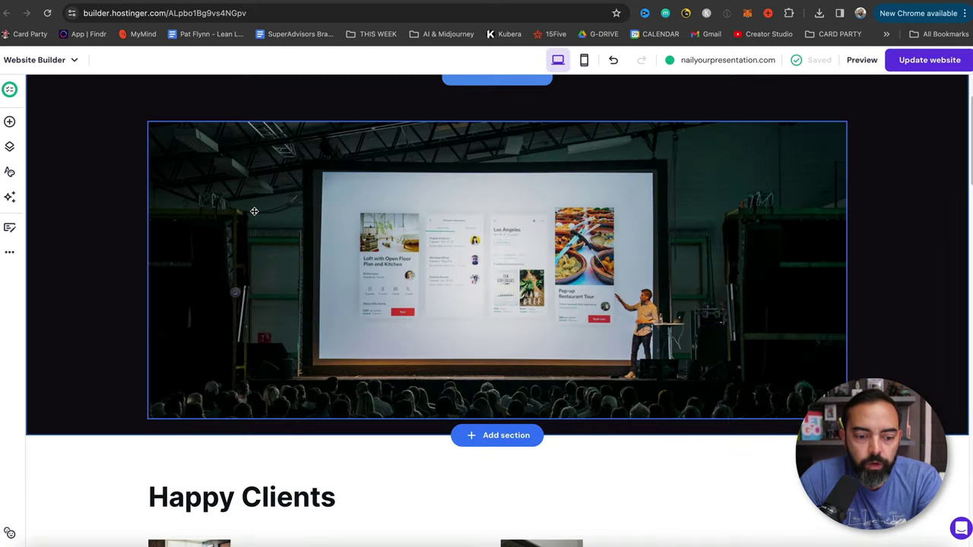
scroll(254, 212, down, 20)
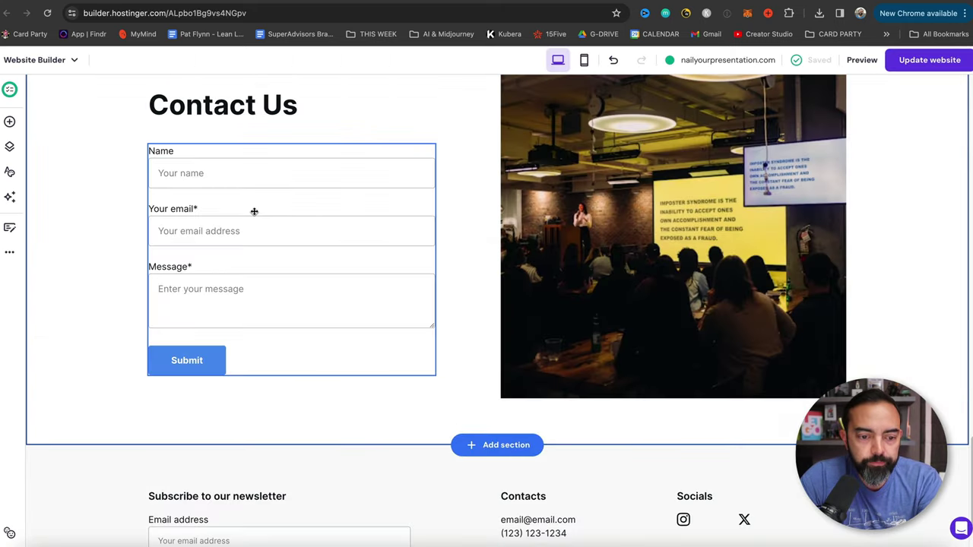
Step: Change the contact form name to 'Reach Out to Me!', fixing a typo, and save it
click(256, 209)
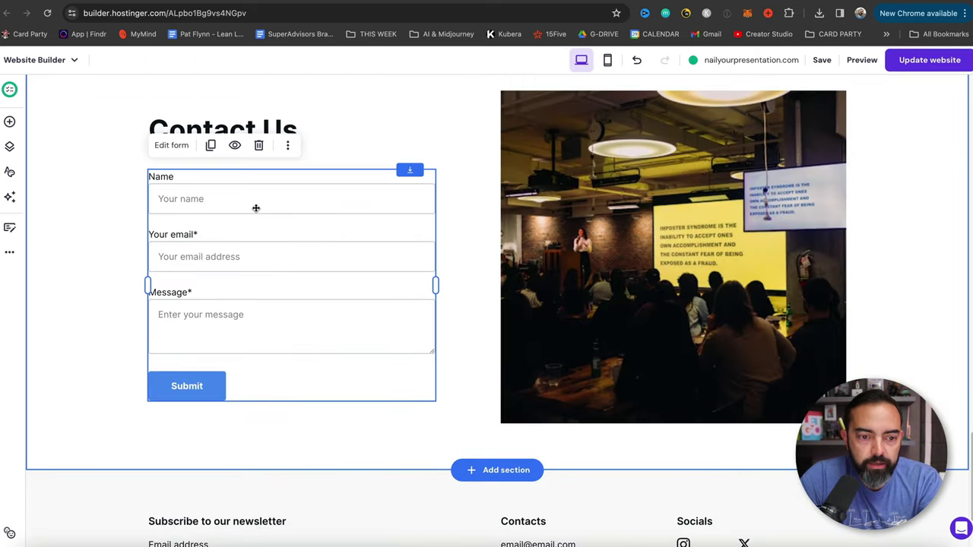
click(180, 146)
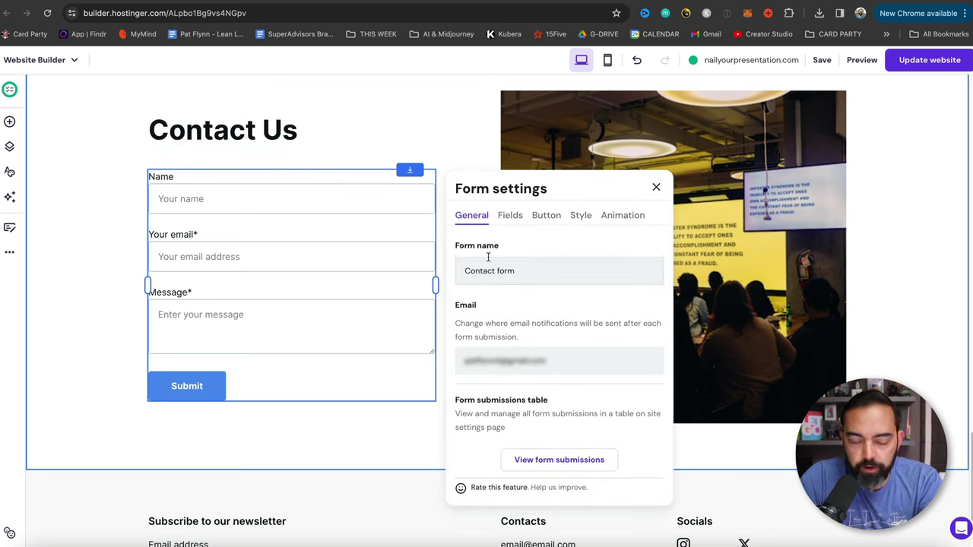
triple_click(526, 271)
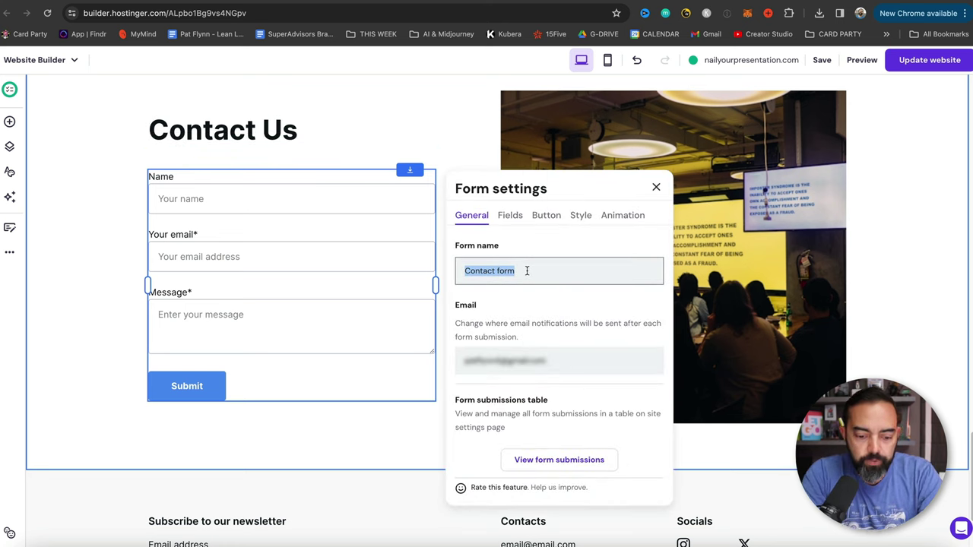
text(Reach Out to Me!)
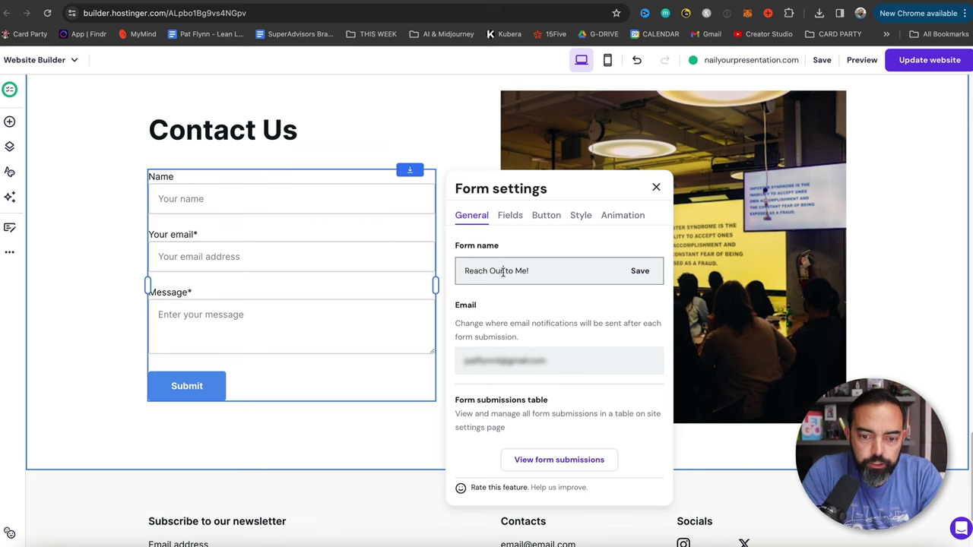
click(503, 272)
key(BackSpace)
text(t)
click(626, 273)
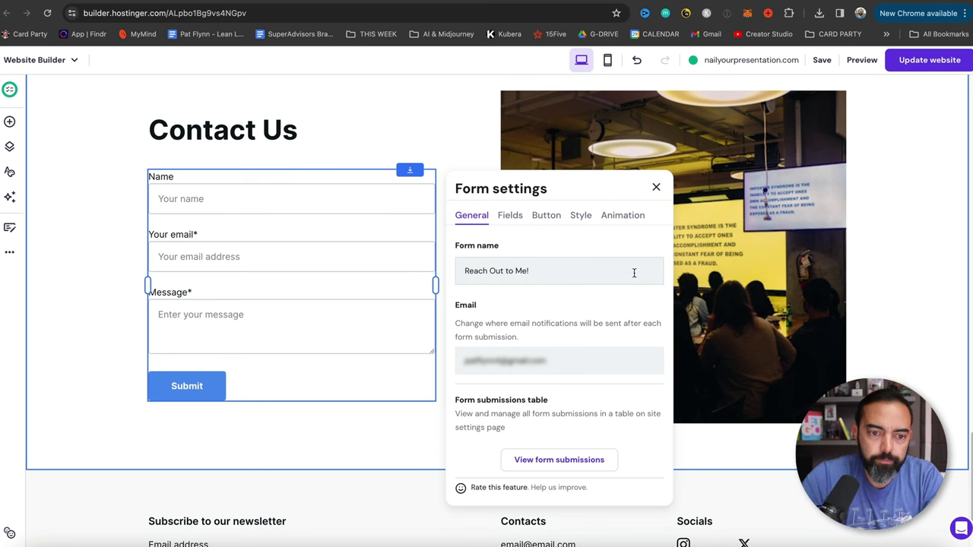
scroll(504, 243, down, 1)
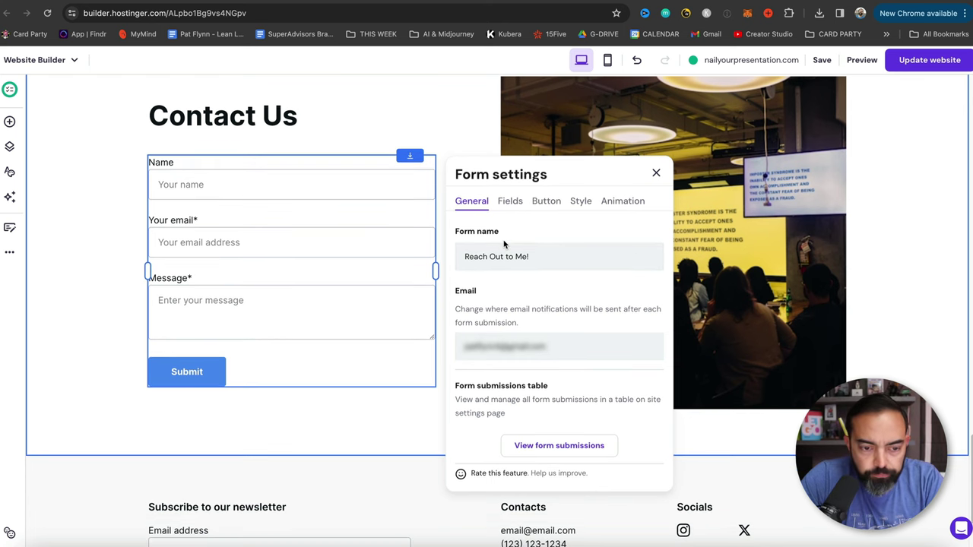
scroll(533, 306, down, 1)
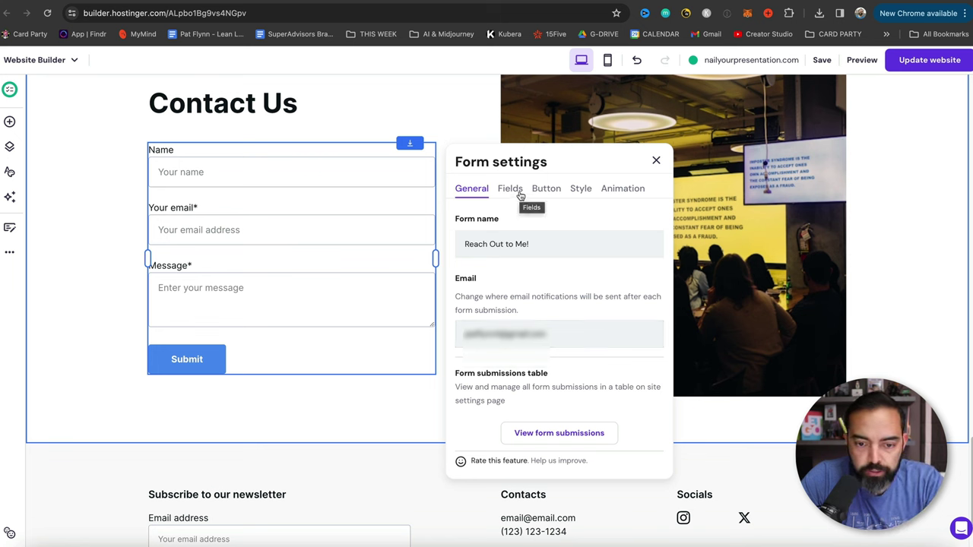
Step: Add a Paragraph field labelled 'What Presentation Are You Working On?'
click(520, 195)
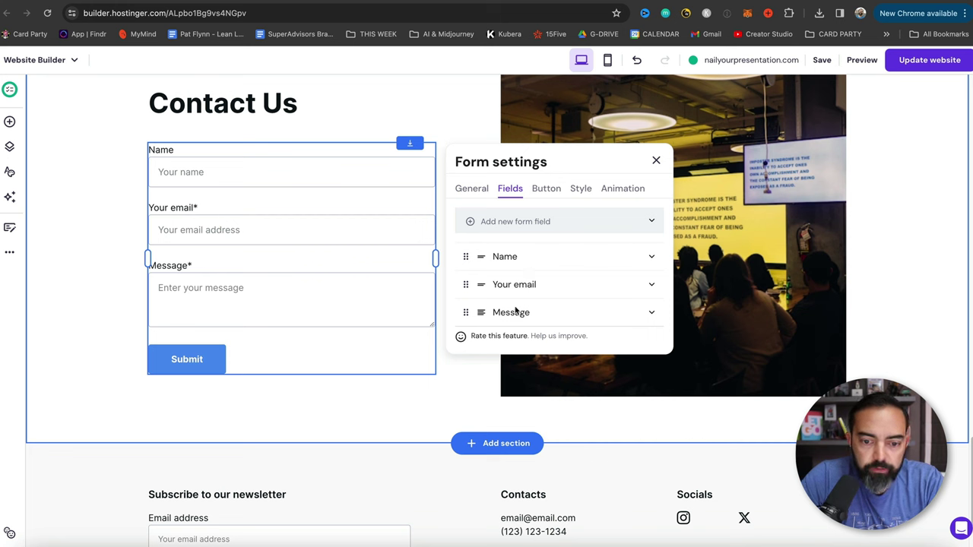
click(534, 222)
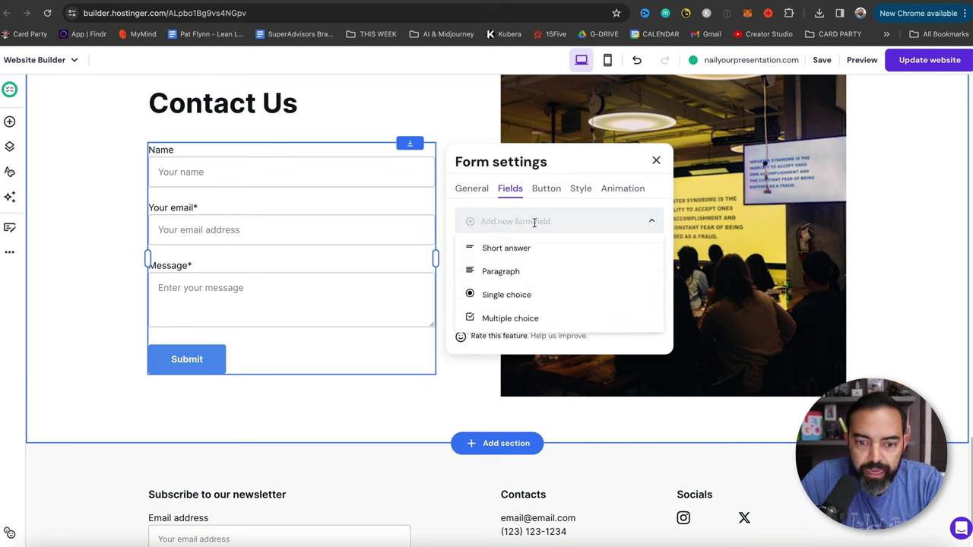
click(498, 271)
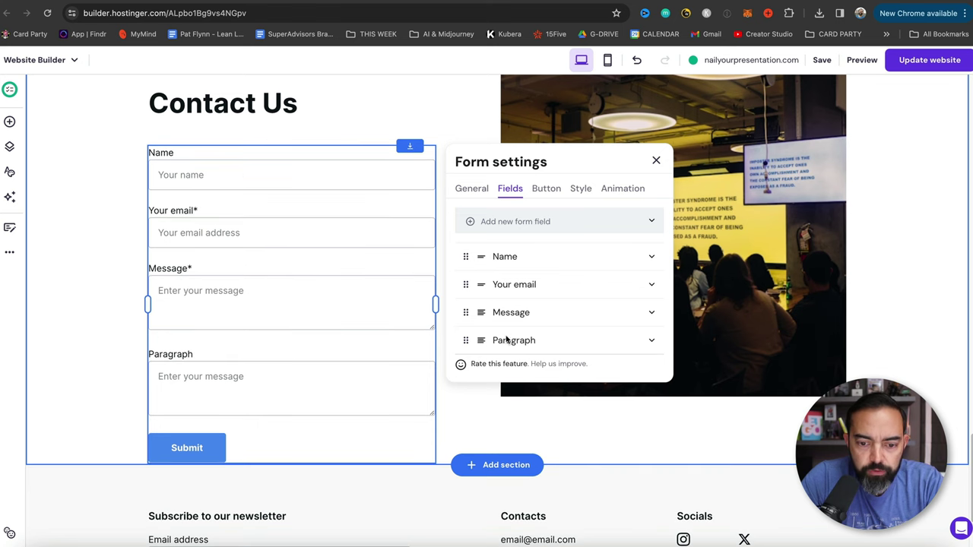
click(508, 340)
double_click(511, 399)
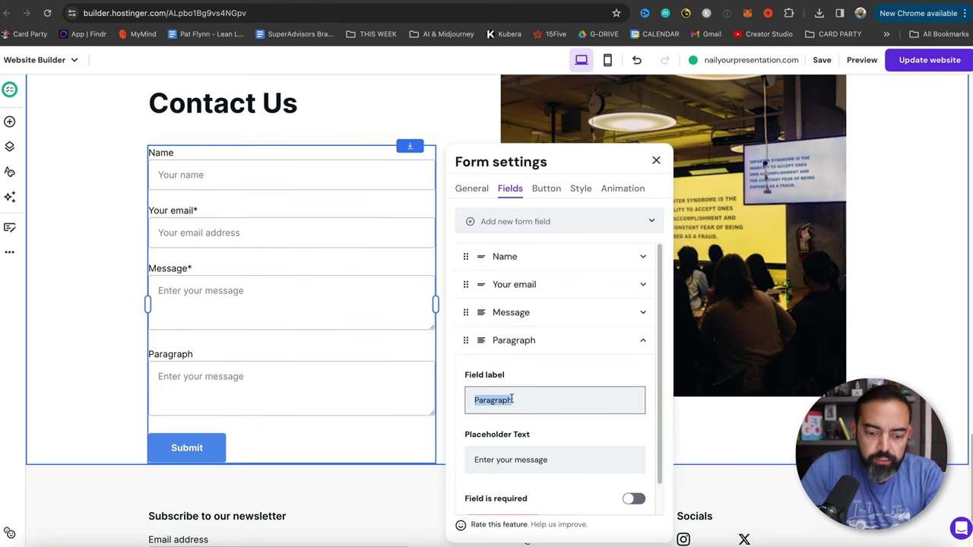
text(Tell Me Ab)
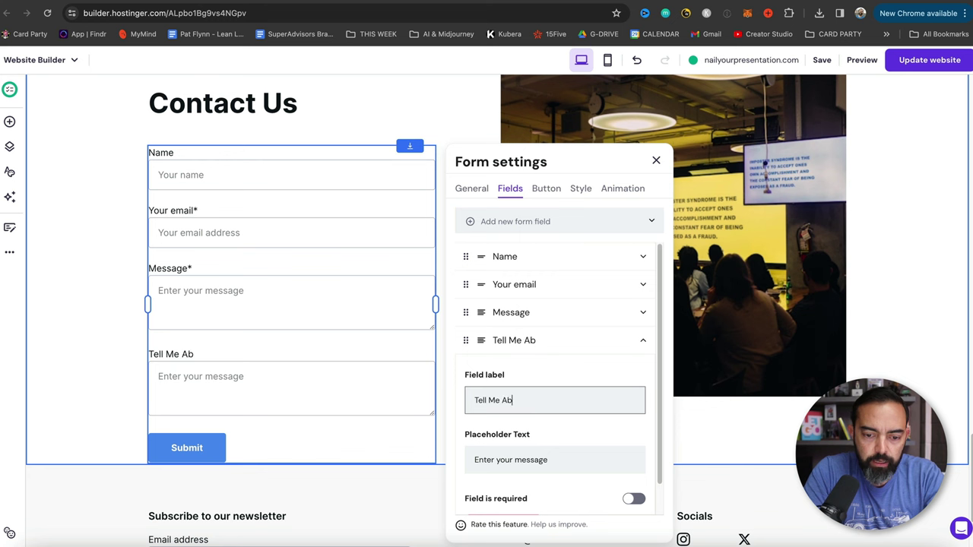
text(out Your Presen)
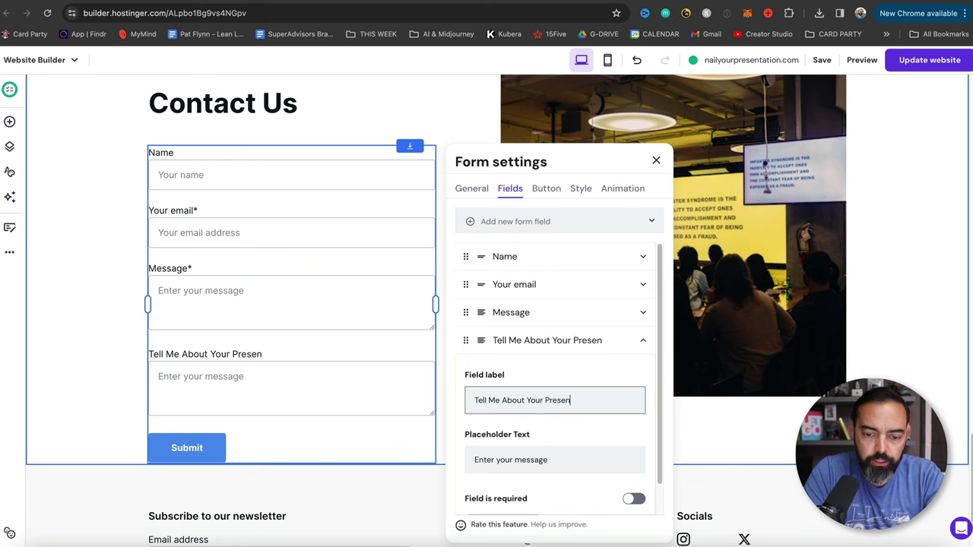
text(tation)
key(super+a)
text(What Presentation Are You Work)
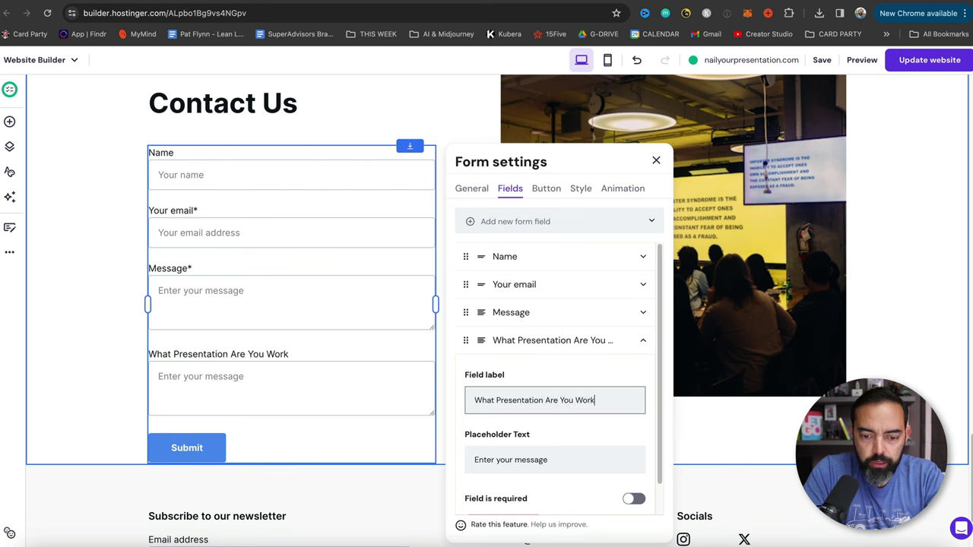
text(ing On?)
Step: Set the field's placeholder to 'Write your info here.' and mark it required
click(550, 460)
key(super+a)
text(Write your info here.)
scroll(597, 460, down, 1)
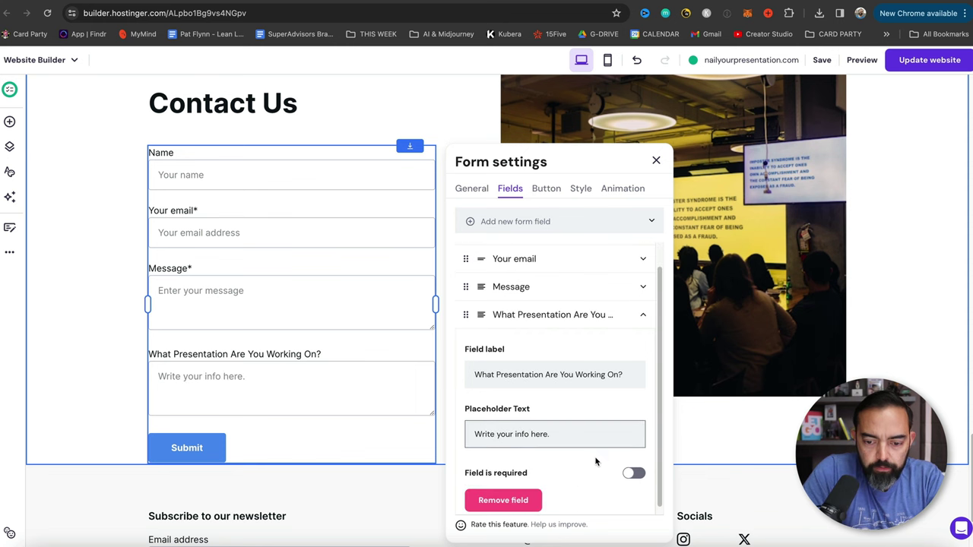
click(634, 474)
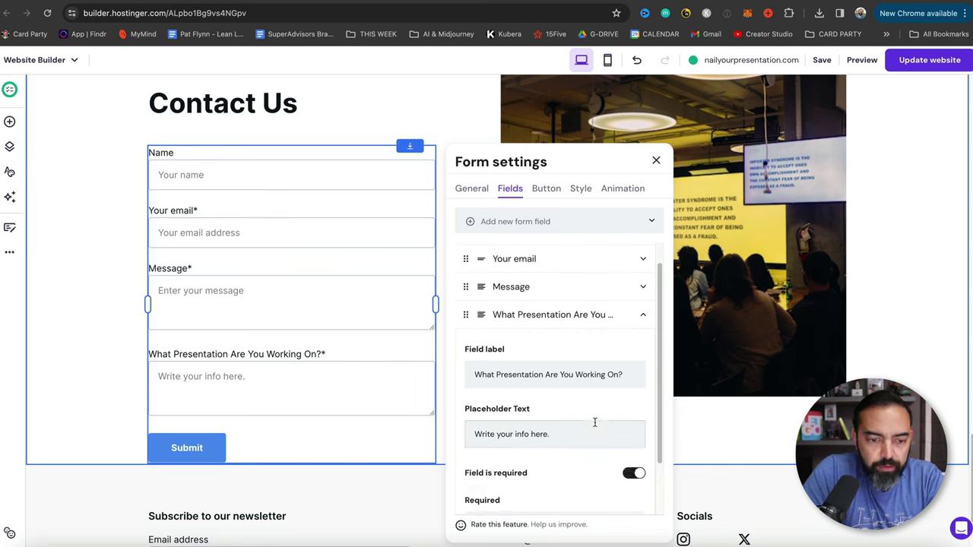
scroll(464, 338, up, 1)
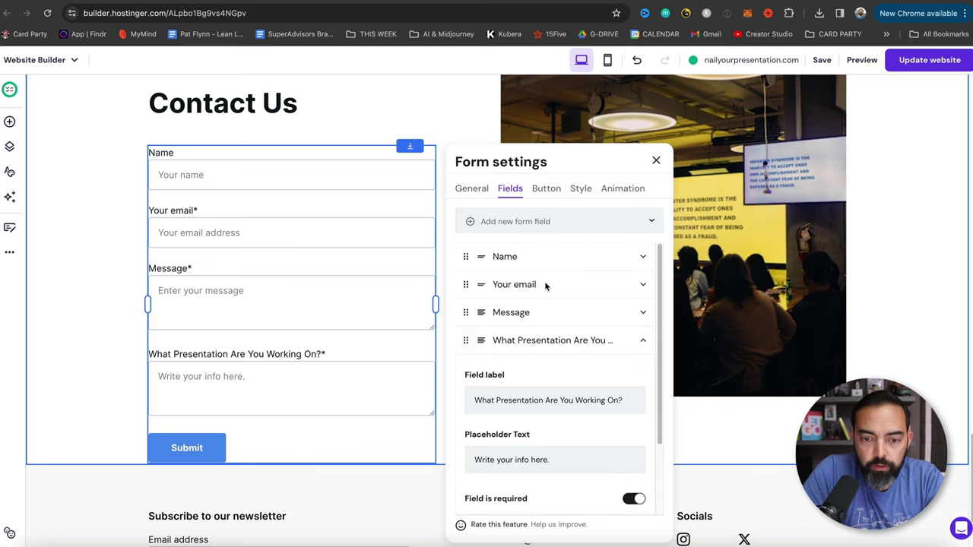
scroll(545, 284, down, 2)
Step: Rename the form's submit button to 'Let … Know Now!' with the site owner's name
click(548, 188)
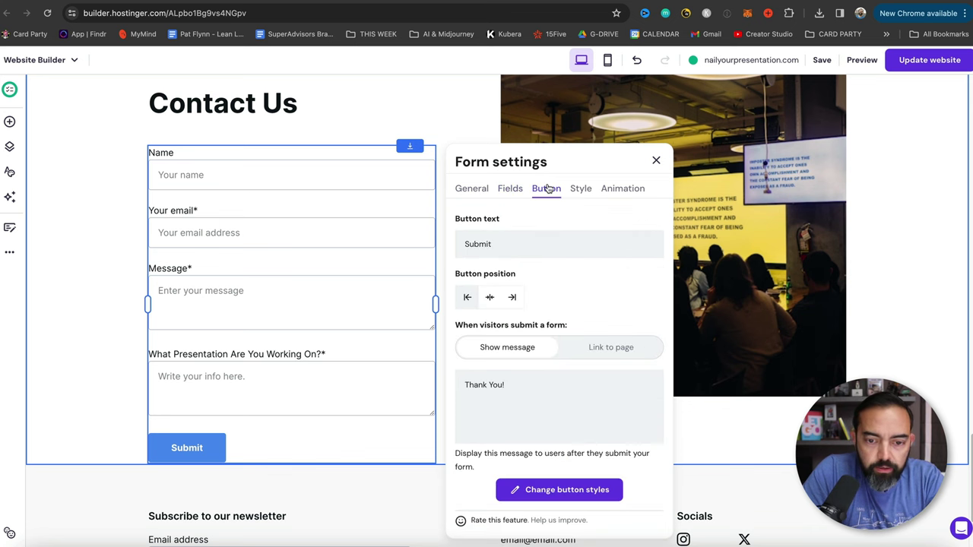
double_click(533, 248)
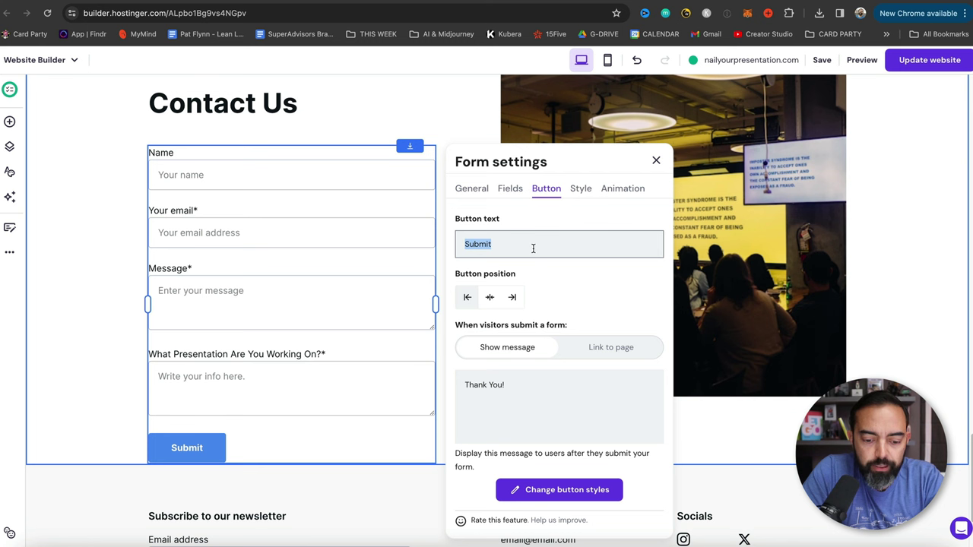
text(Let Pat )
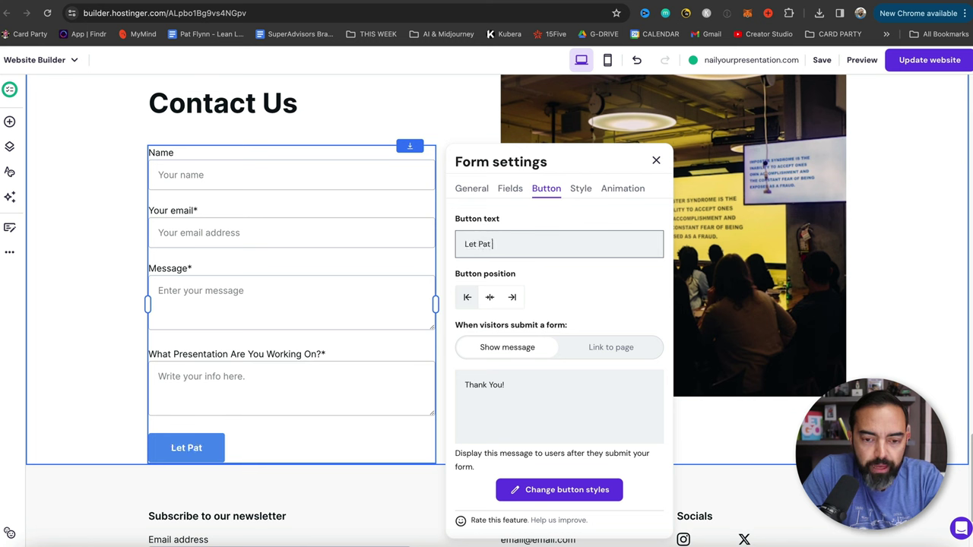
text(Know Now!)
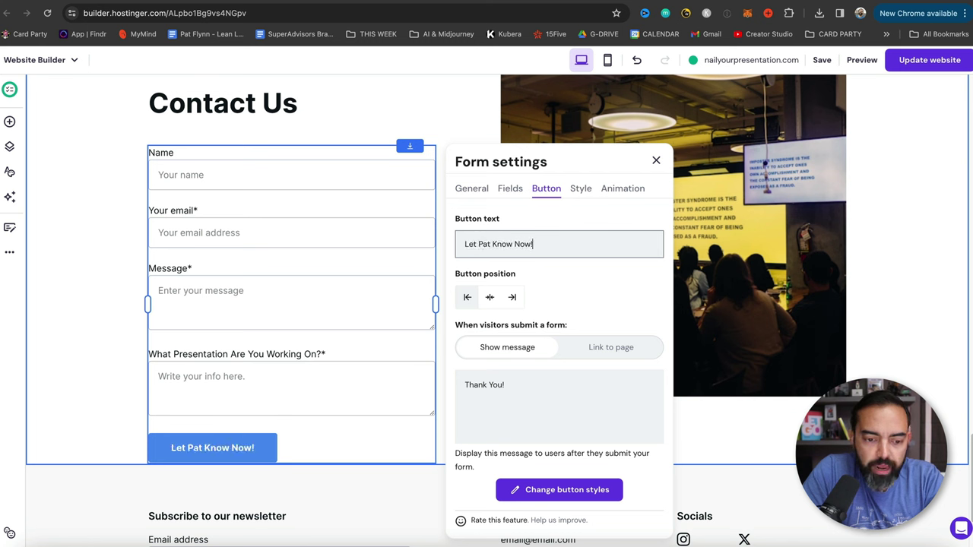
scroll(592, 343, down, 1)
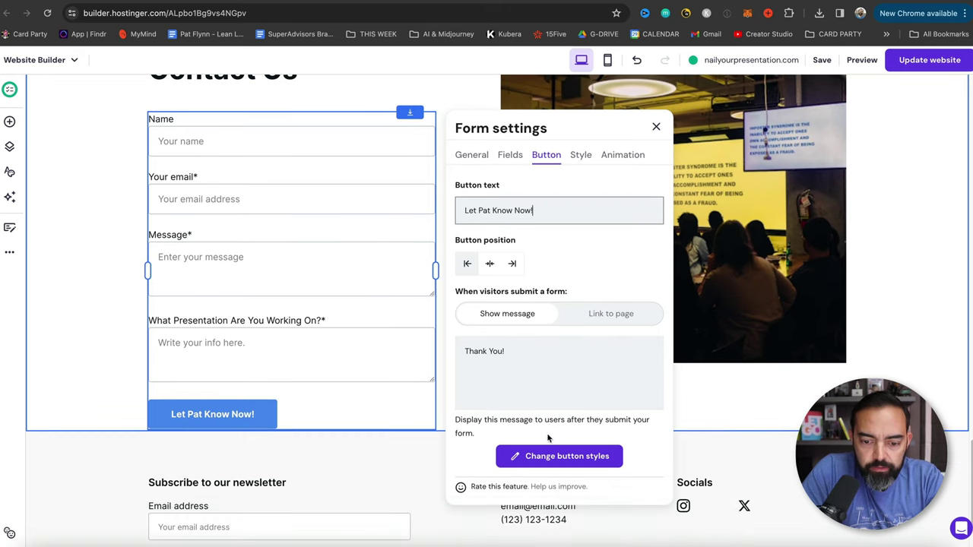
Step: Preview the Slide and Fade animations, then apply the Scale animation to the form
click(587, 161)
scroll(565, 195, down, 2)
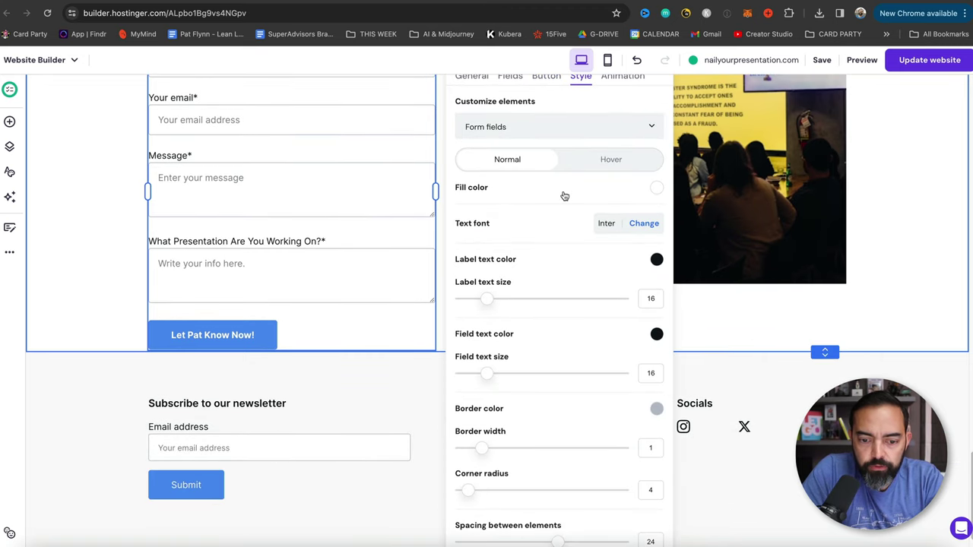
click(634, 86)
scroll(608, 186, up, 2)
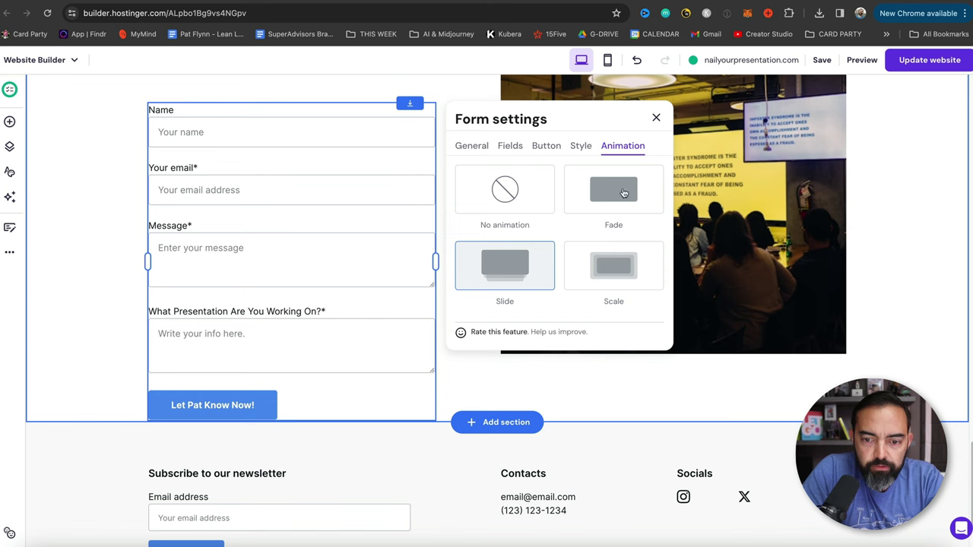
click(510, 284)
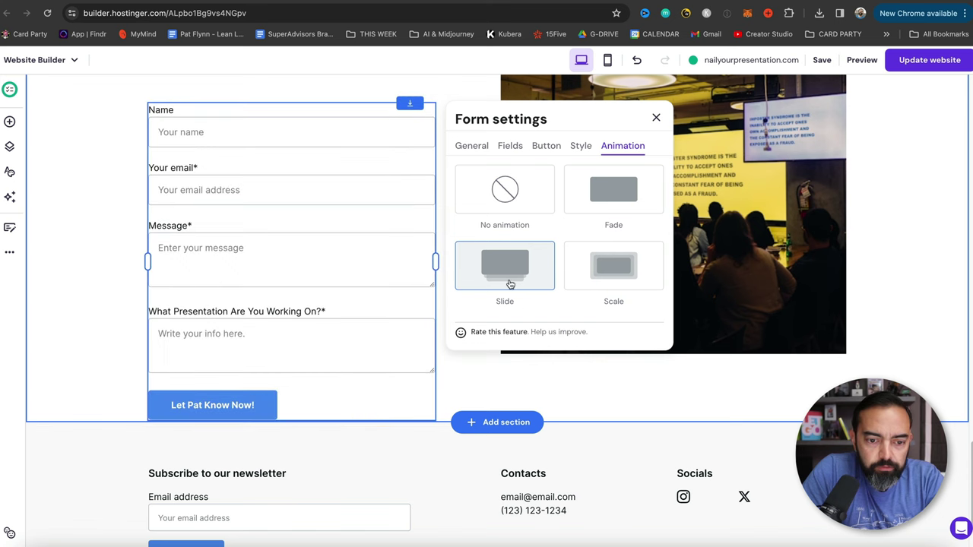
click(592, 281)
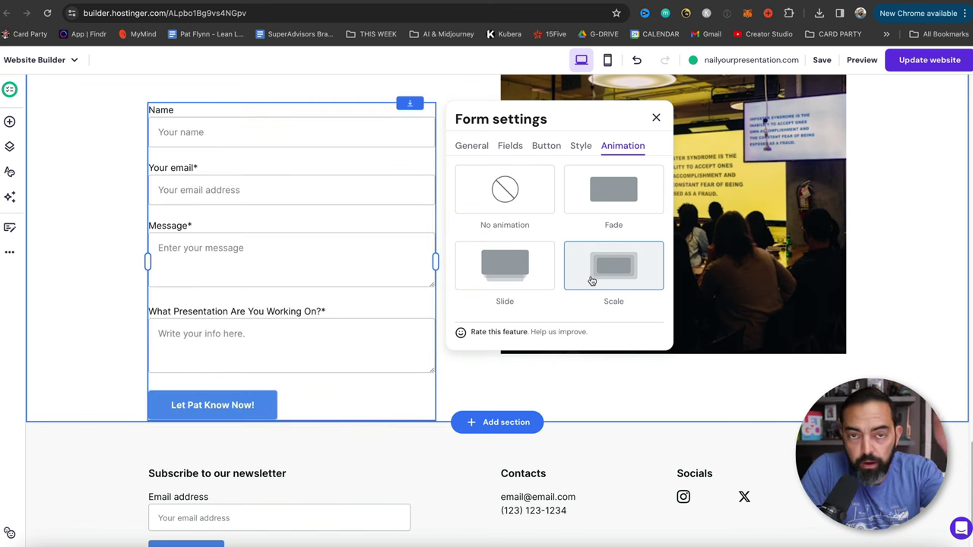
click(600, 217)
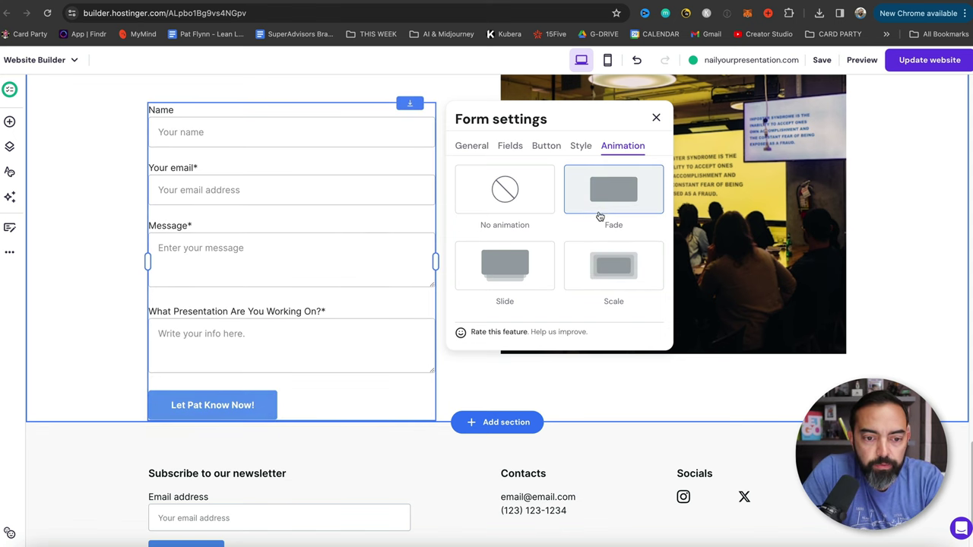
click(628, 268)
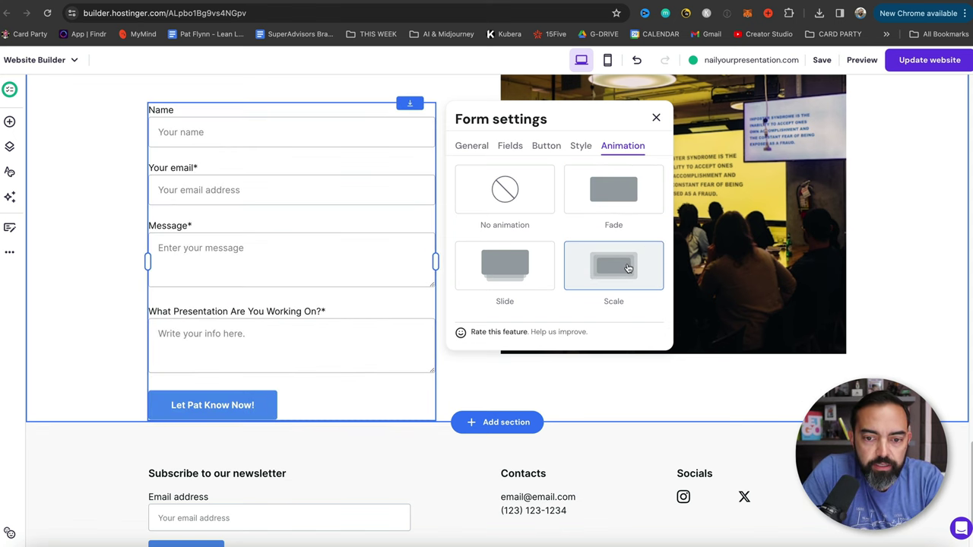
Step: Save and publish the site, then scroll the live nailyourpresentation.com page down to the Contact Us form
click(656, 117)
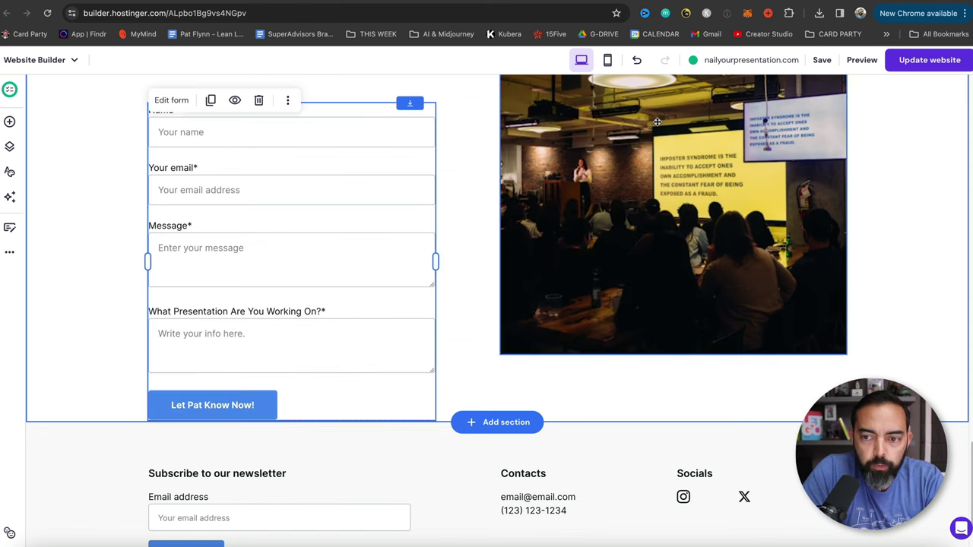
click(823, 60)
click(917, 61)
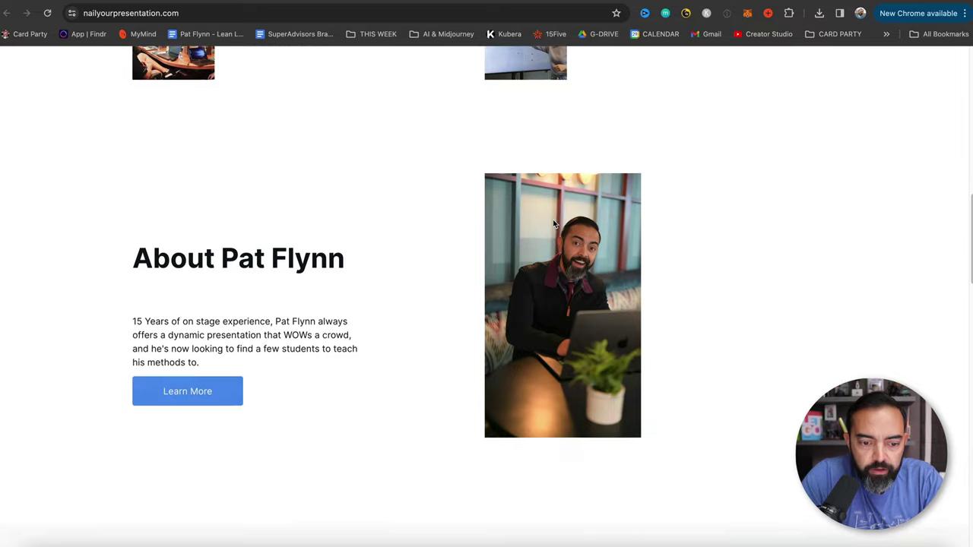
scroll(553, 220, down, 3)
scroll(553, 223, down, 8)
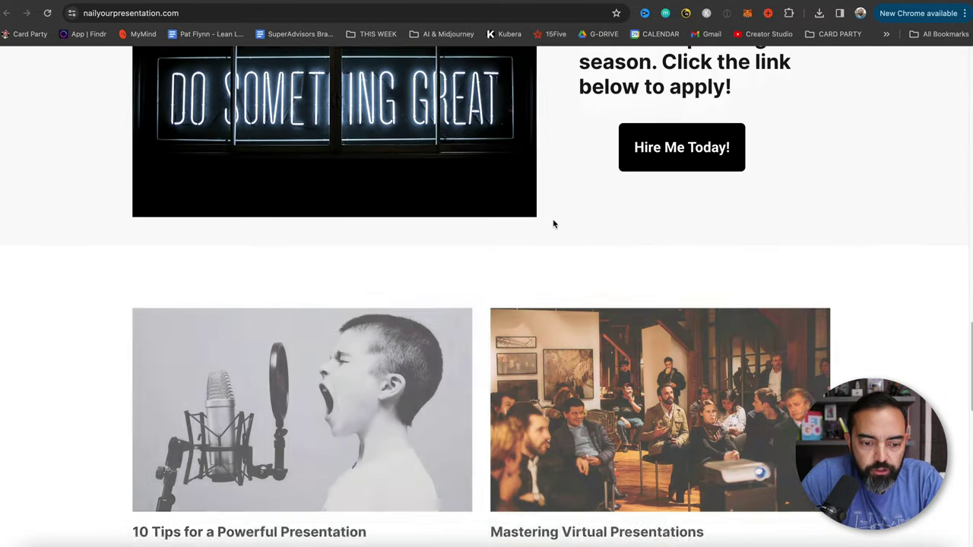
scroll(554, 223, down, 6)
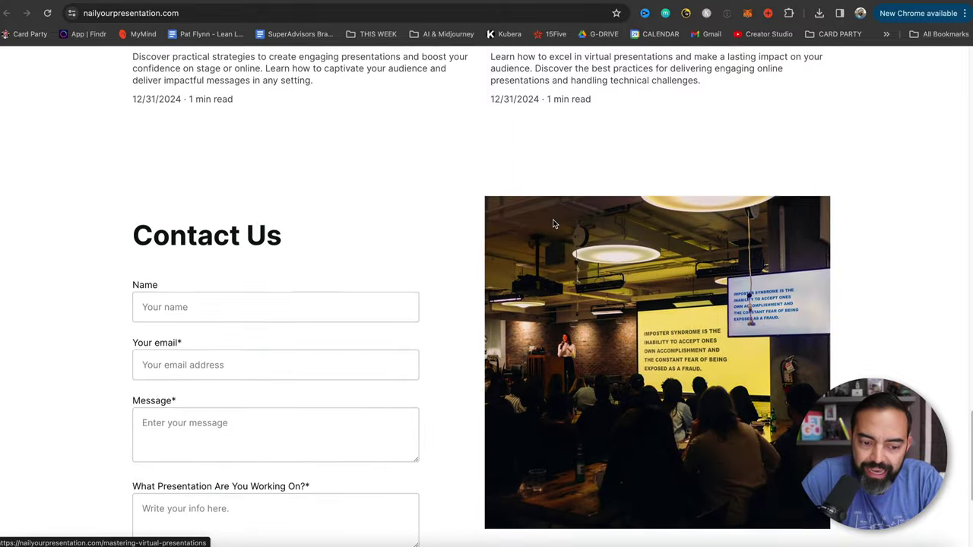
scroll(553, 224, down, 1)
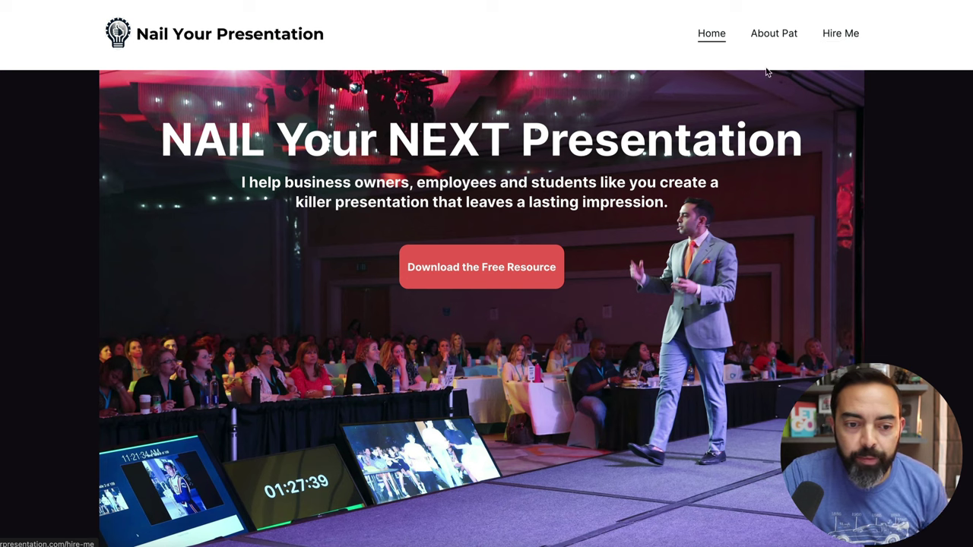
Step: Scroll the live home page past the quotes to the About Pat Flynn section
scroll(768, 278, down, 1)
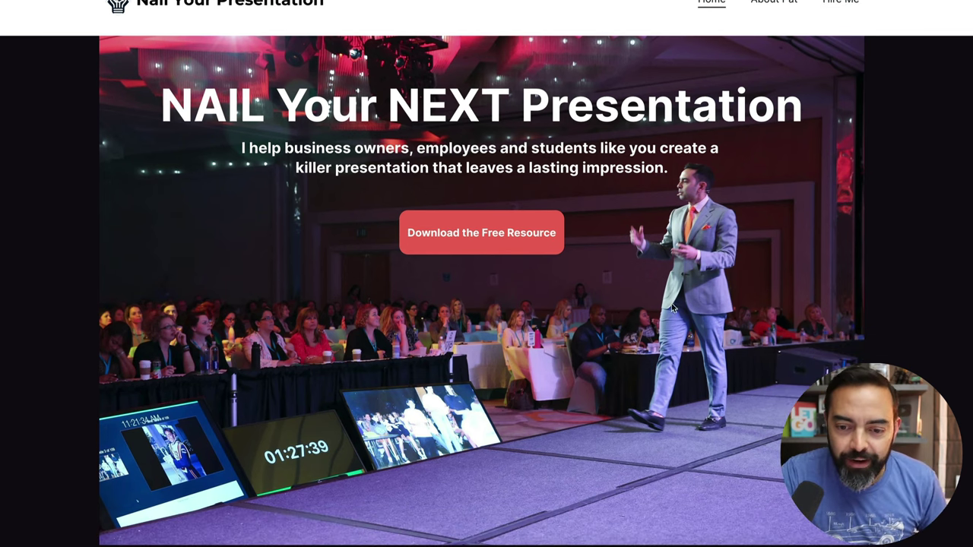
scroll(392, 363, down, 1)
scroll(392, 364, down, 10)
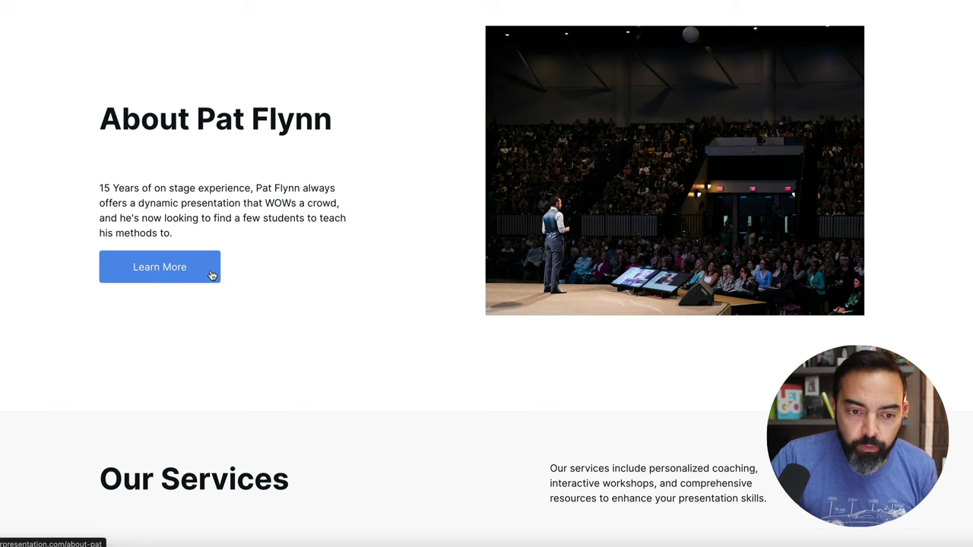
Step: Follow Learn More to the About Pat page and scroll through it
click(178, 280)
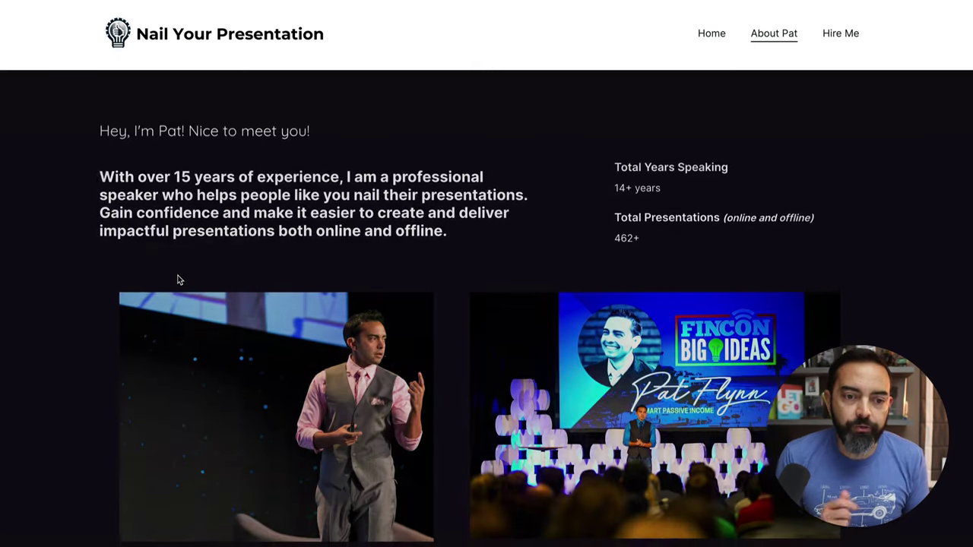
scroll(303, 255, down, 2)
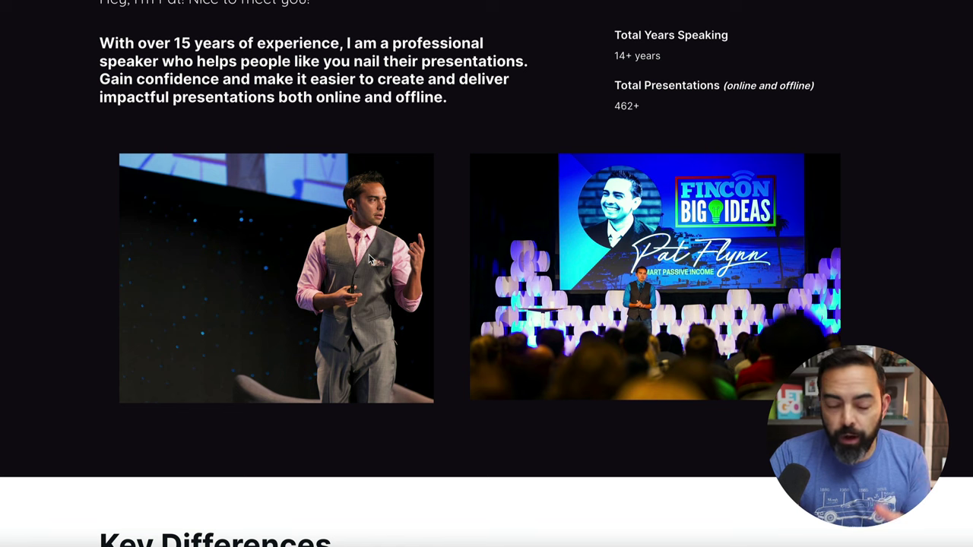
scroll(431, 274, up, 1)
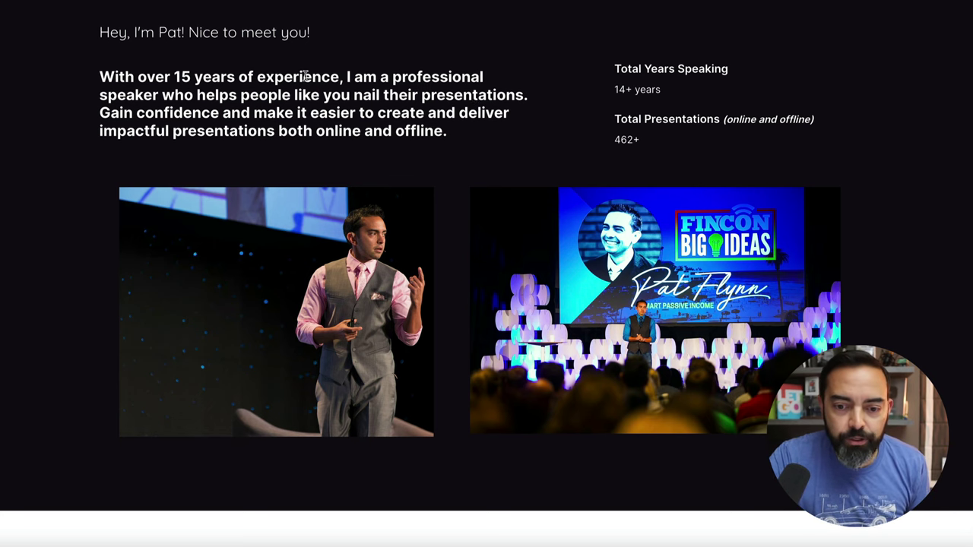
scroll(305, 79, down, 5)
scroll(305, 79, down, 2)
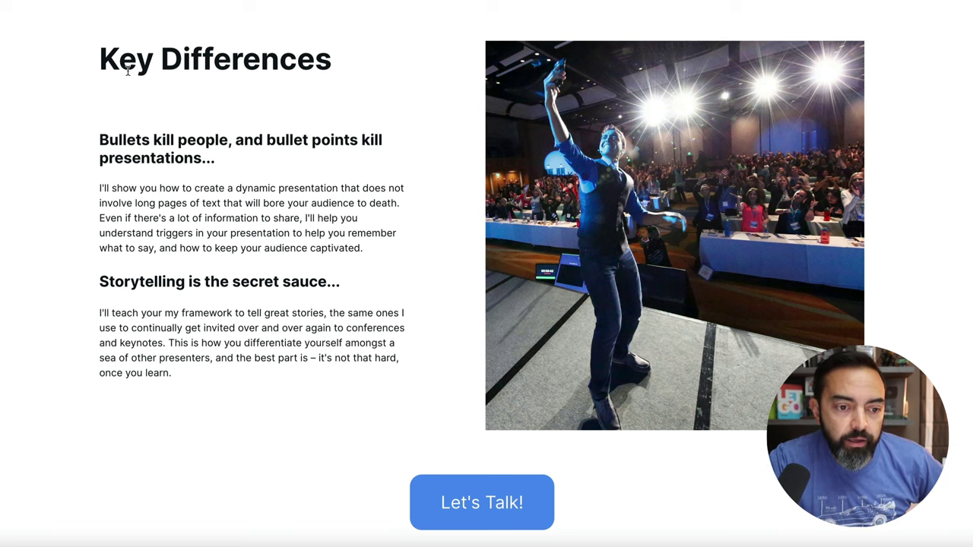
scroll(357, 284, down, 1)
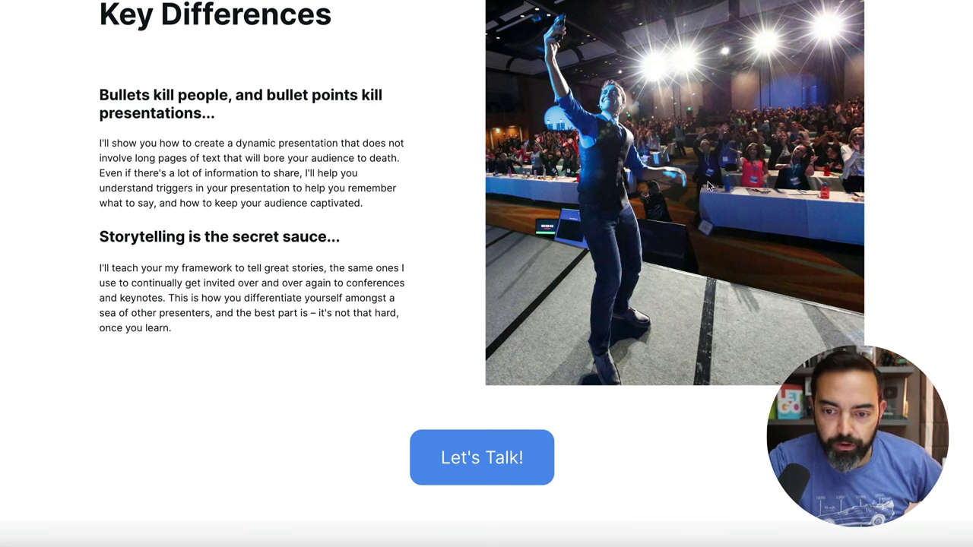
scroll(511, 266, down, 1)
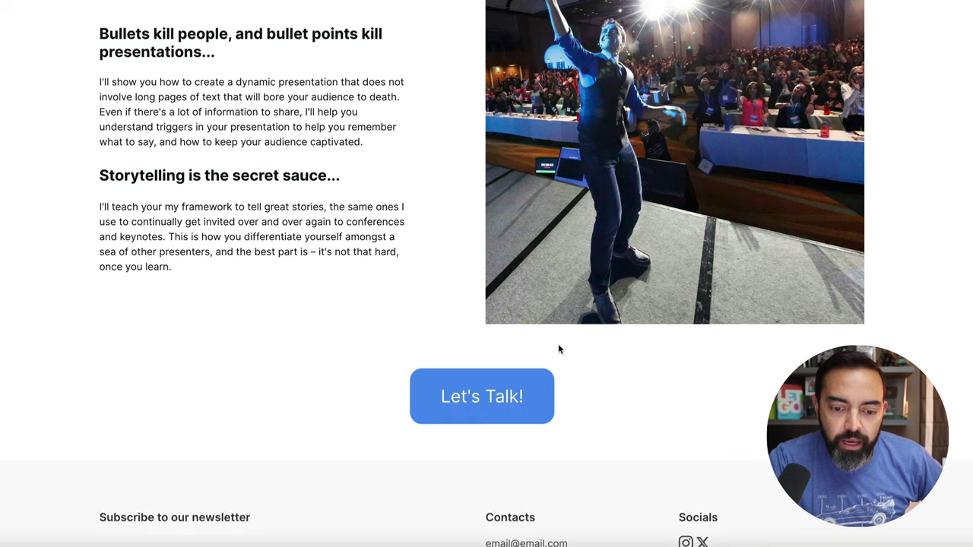
Step: Follow the Let's Talk! link to the Hire Me contact page and scroll its form
click(511, 419)
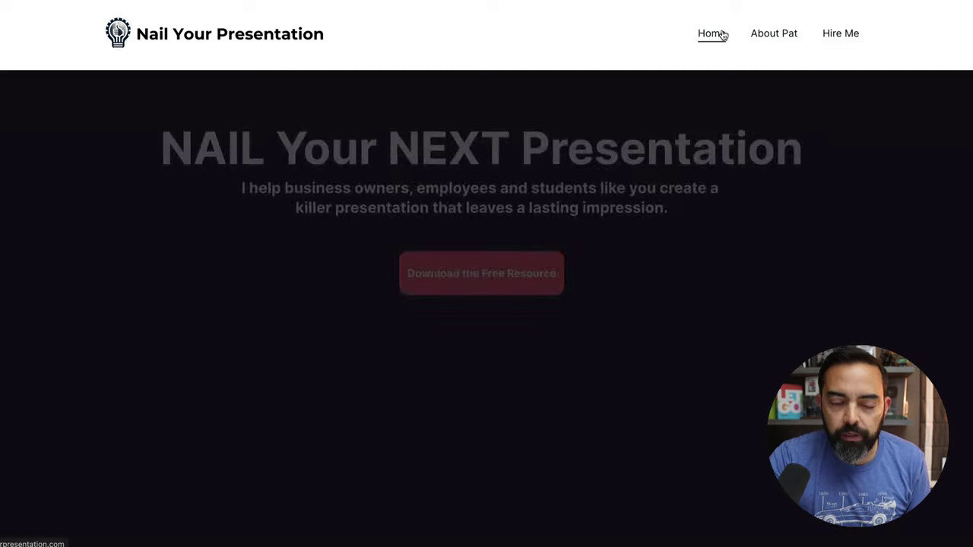
scroll(595, 148, down, 4)
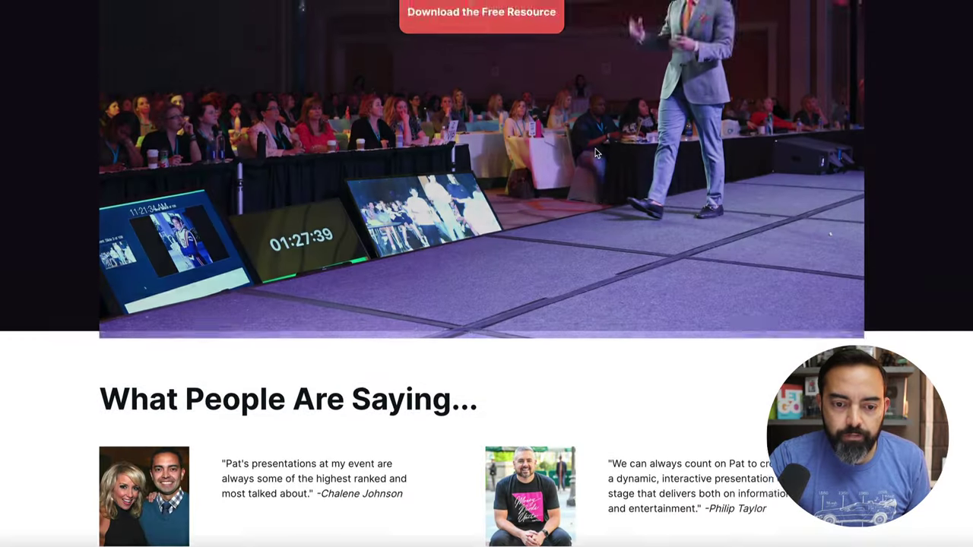
scroll(595, 152, down, 15)
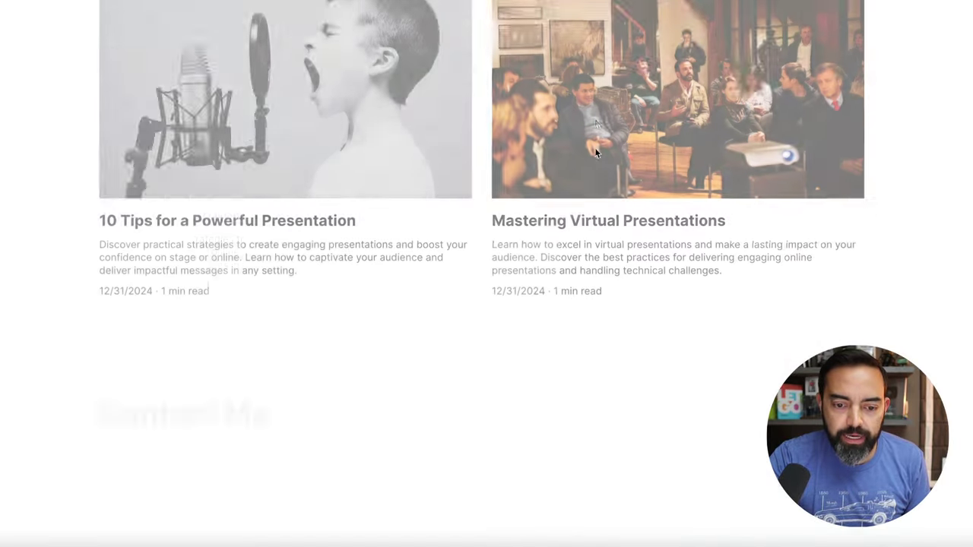
scroll(595, 152, down, 8)
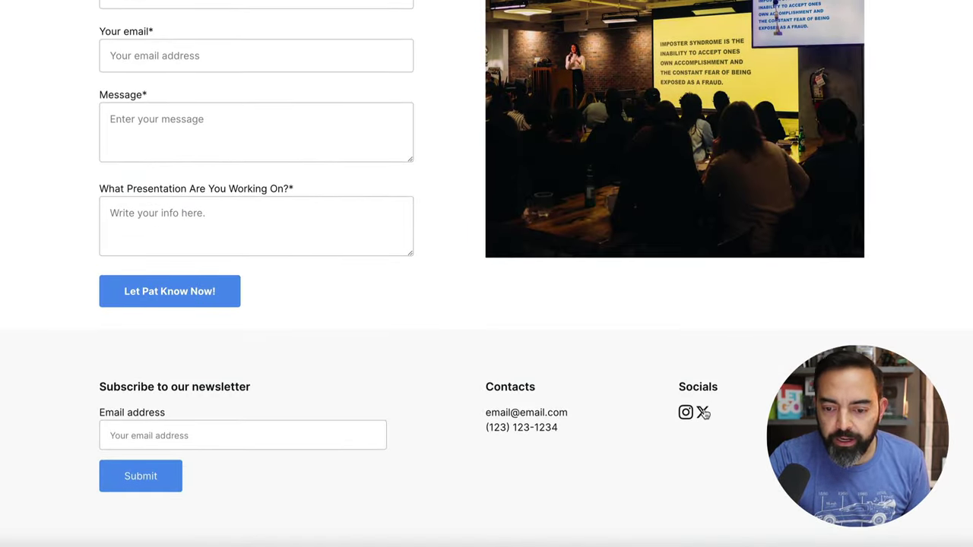
scroll(528, 226, up, 20)
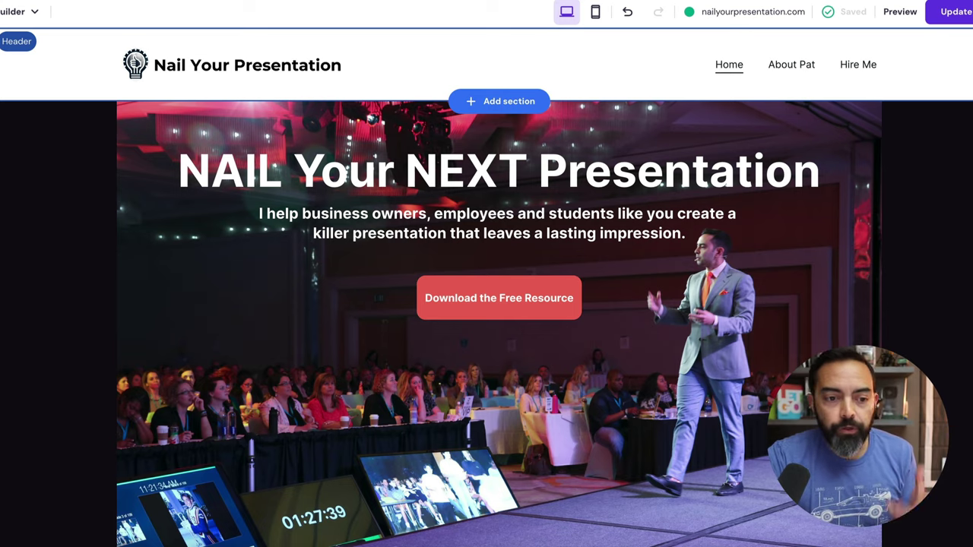
scroll(342, 159, down, 8)
scroll(345, 176, down, 3)
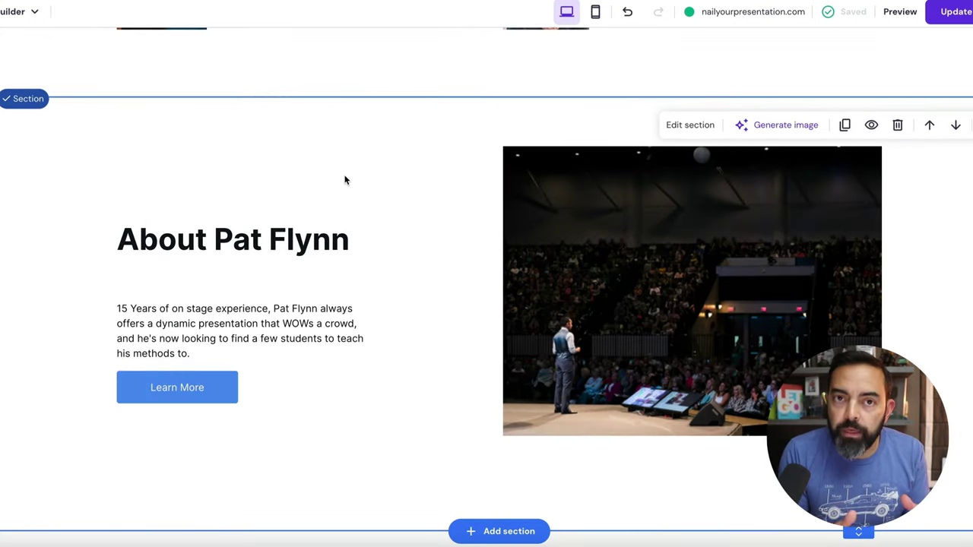
click(617, 226)
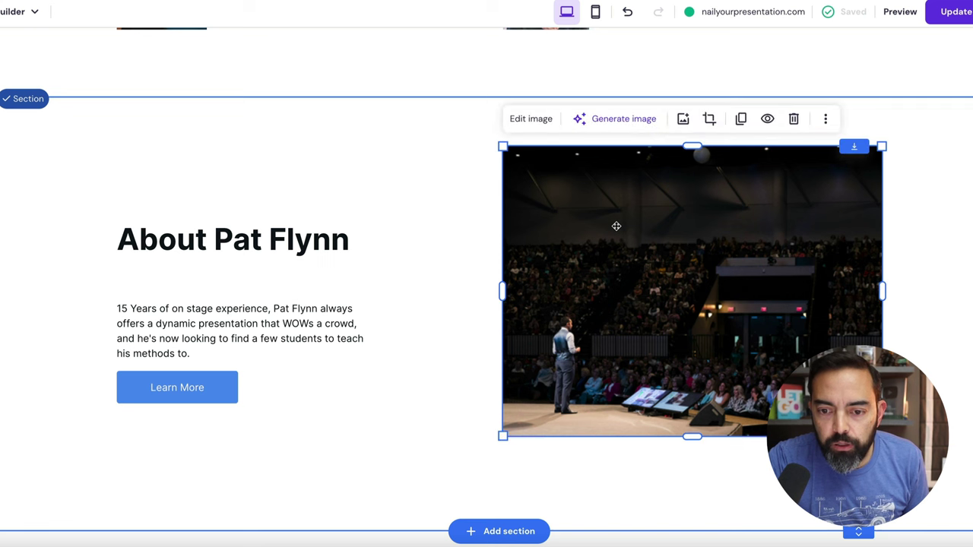
click(709, 120)
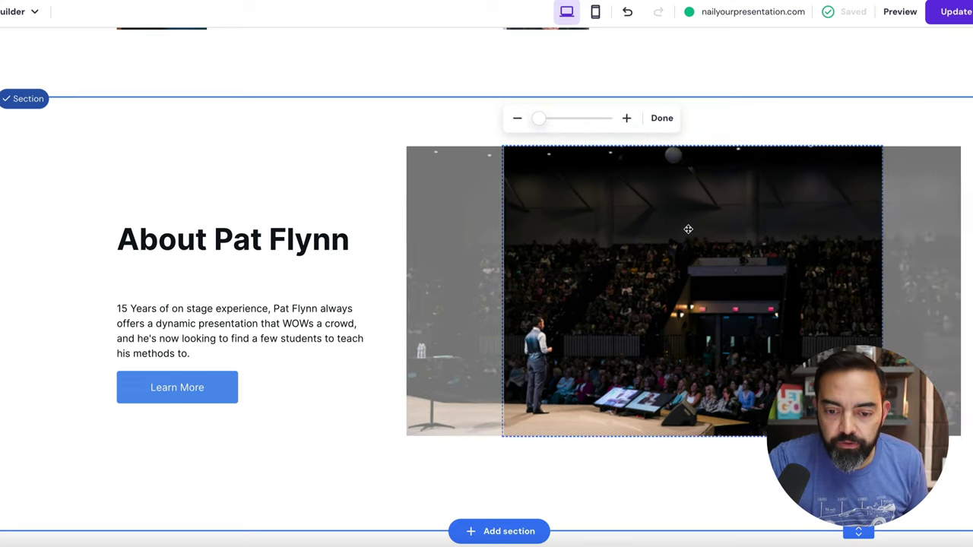
drag(538, 119, 569, 132)
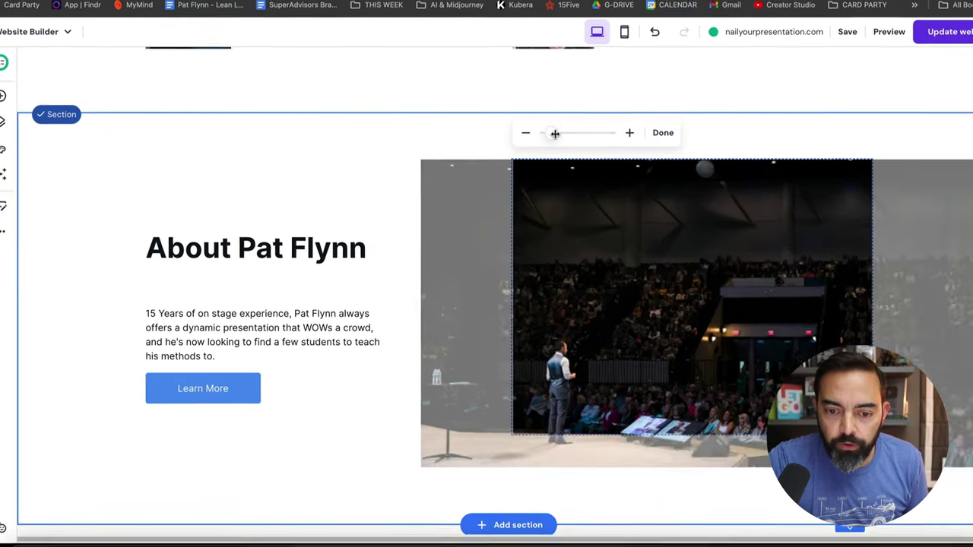
drag(609, 336, 651, 209)
click(664, 139)
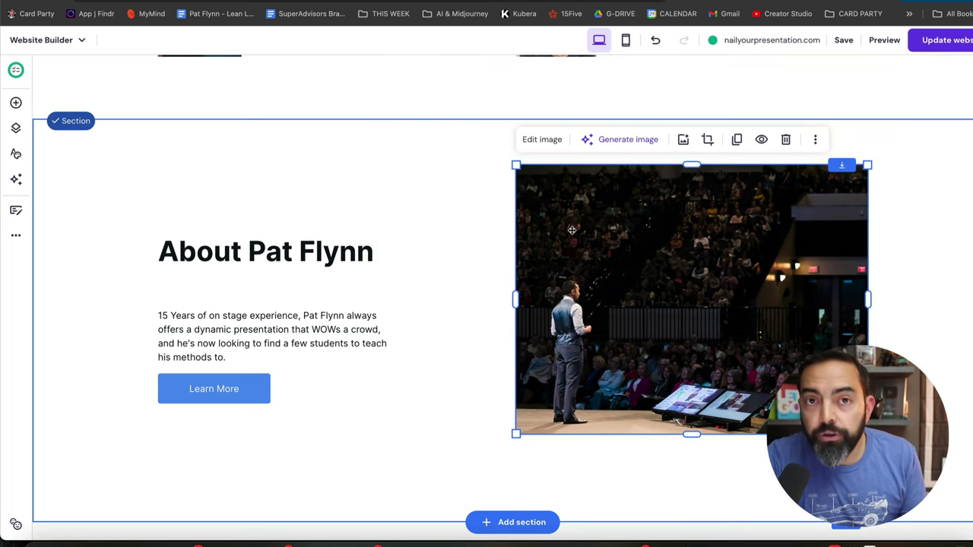
key(super+z)
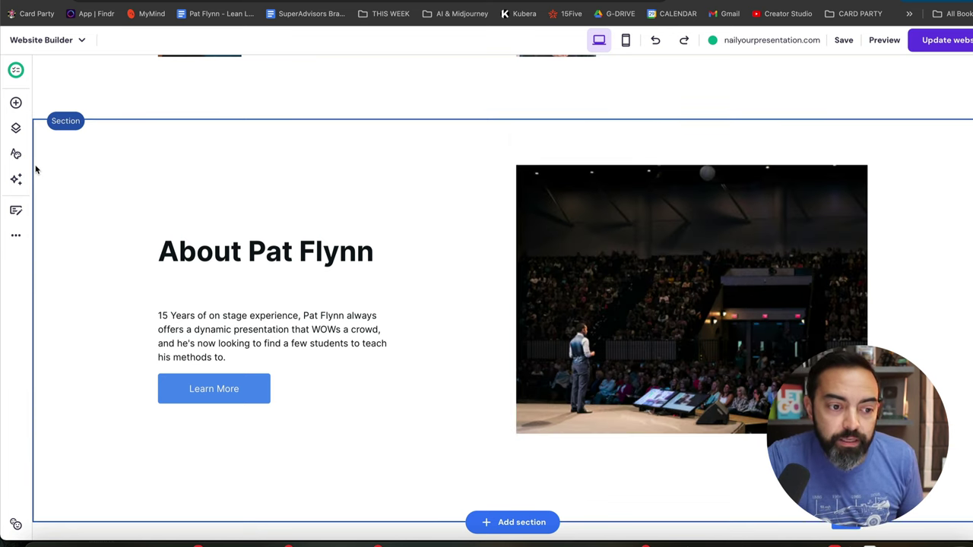
Step: Show the pages list (Home, About Pat, Hire Me), checking Blog, and try reordering About Pat
click(16, 128)
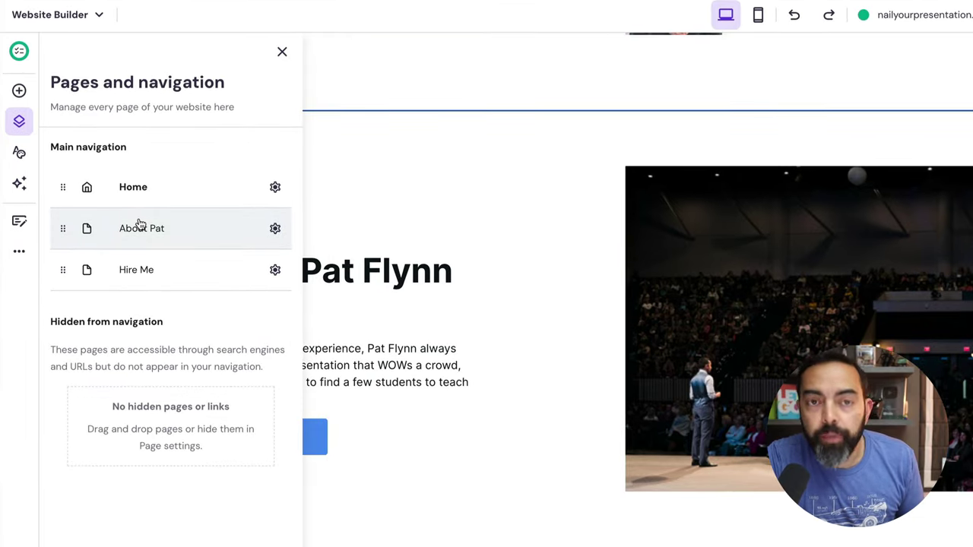
click(19, 221)
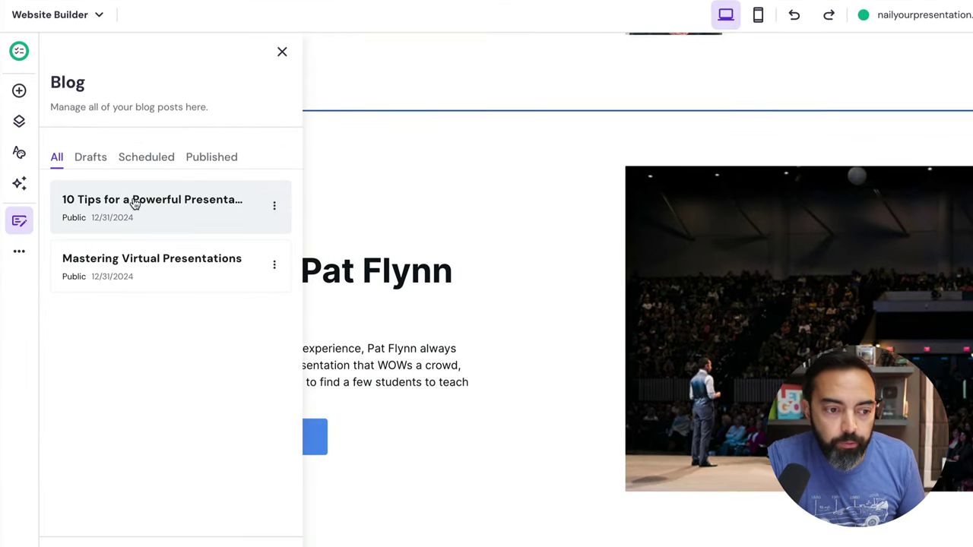
click(22, 126)
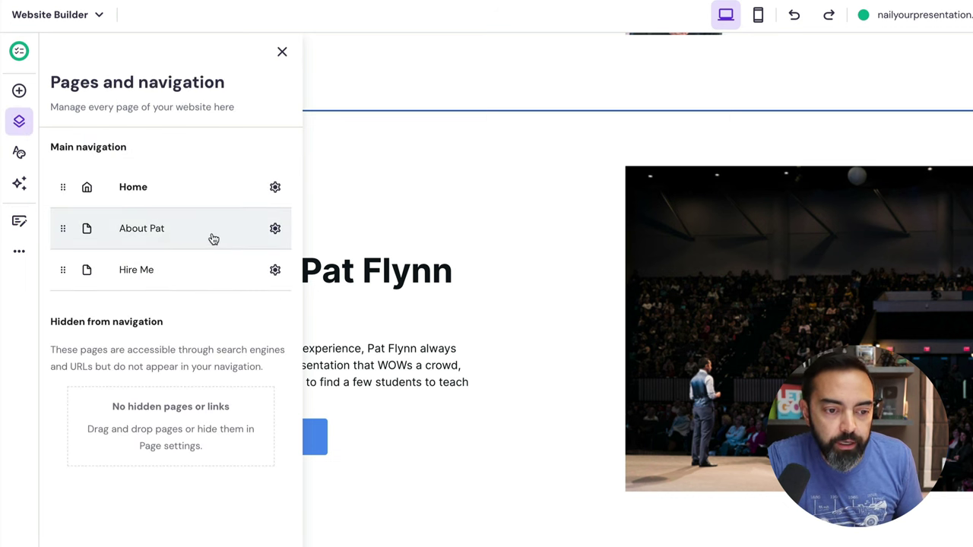
click(274, 232)
mouse_move(70, 231)
mouse_down()
mouse_move(63, 200)
mouse_move(58, 256)
mouse_move(59, 228)
mouse_up()
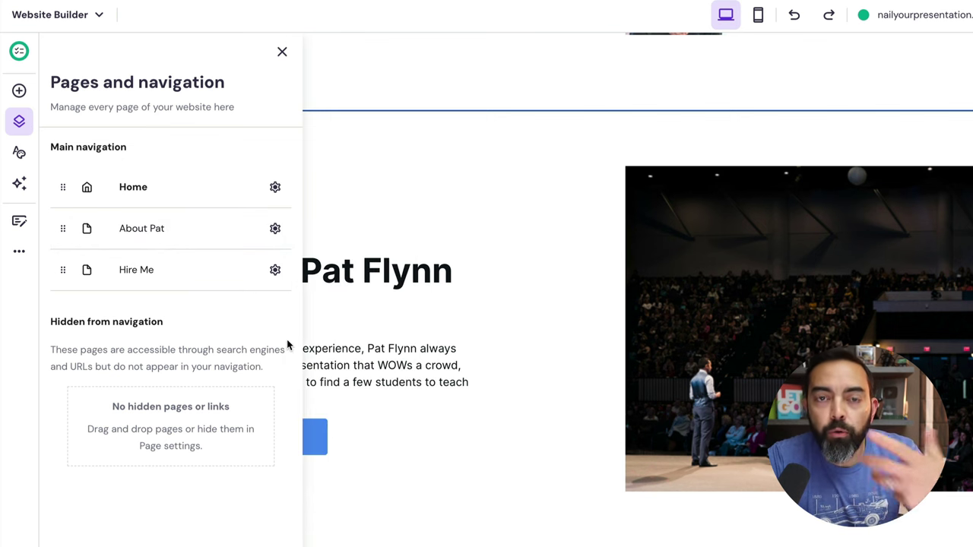